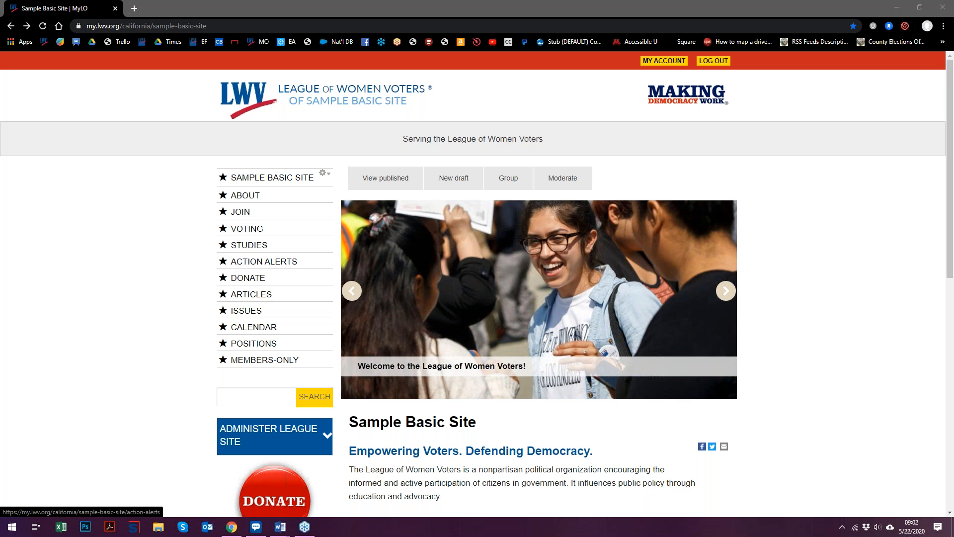
Open Sample Page from the Sample Basic Site's content management list and display its draft version.
{"action": "scroll", "coordinate": [212, 242], "scroll_direction": "down", "scroll_amount": 1}
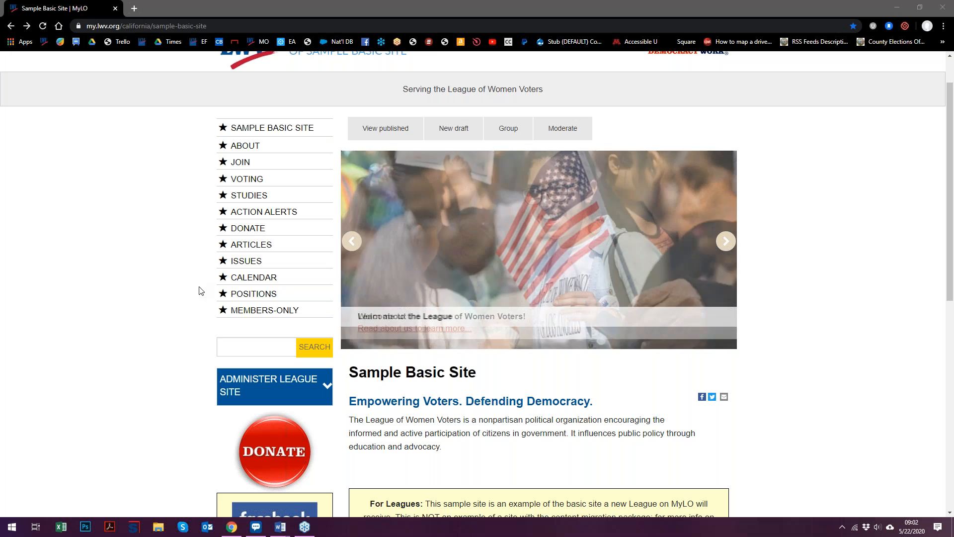
{"action": "scroll", "coordinate": [189, 339], "scroll_direction": "down", "scroll_amount": 1}
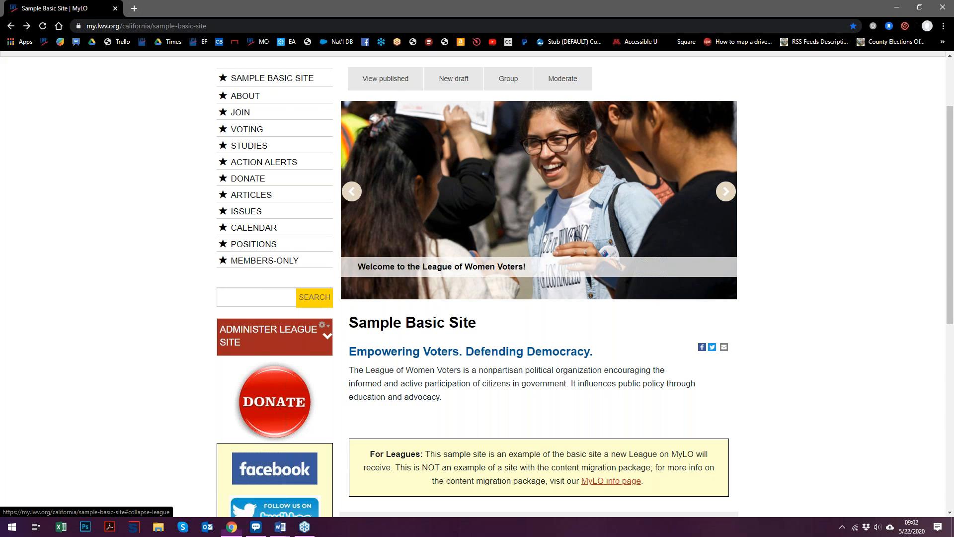
{"action": "left_click", "coordinate": [251, 339]}
{"action": "left_click", "coordinate": [244, 483]}
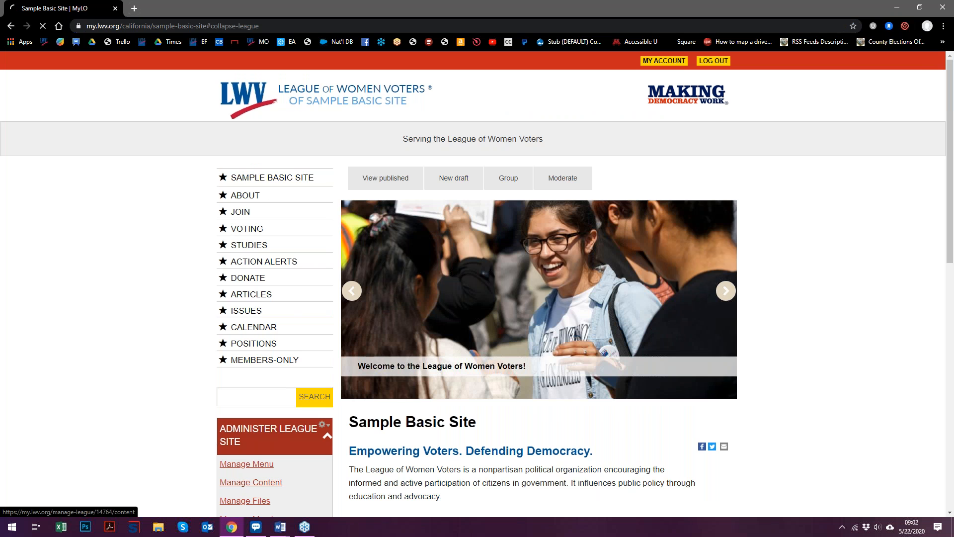
{"action": "scroll", "coordinate": [291, 342], "scroll_direction": "down", "scroll_amount": 2}
{"action": "left_click", "coordinate": [405, 383]}
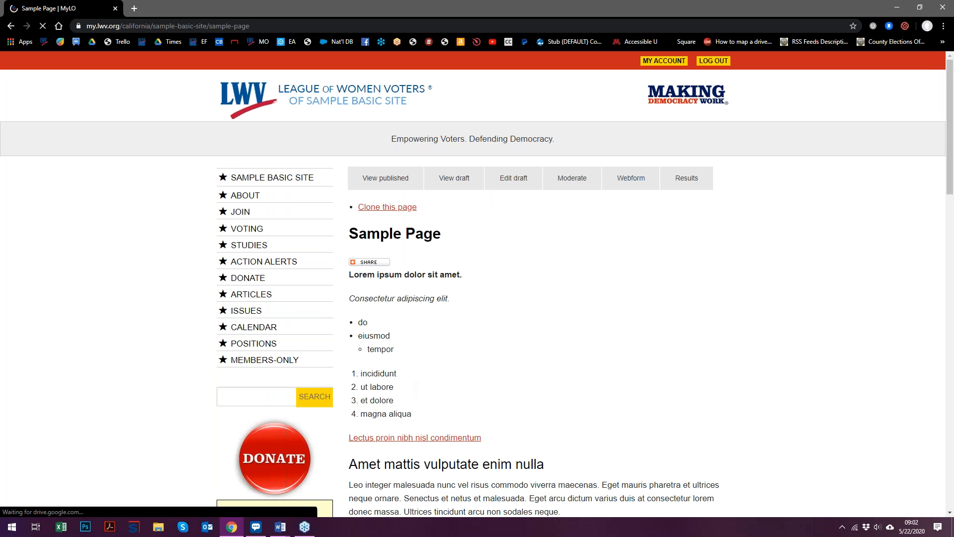
{"action": "left_click", "coordinate": [461, 191]}
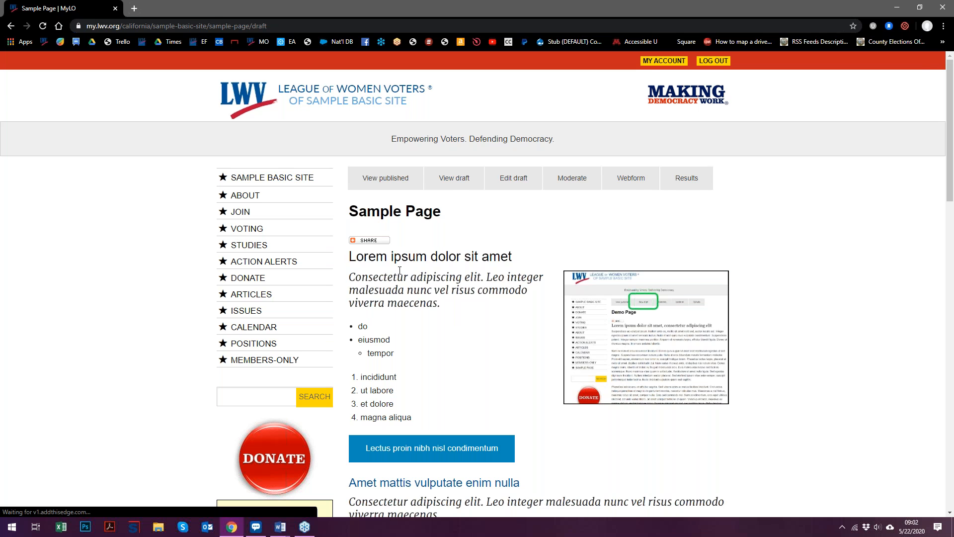
Examine the two heading styles and the italic introductory paragraph in the Sample Page draft.
{"action": "scroll", "coordinate": [442, 293], "scroll_direction": "down", "scroll_amount": 1}
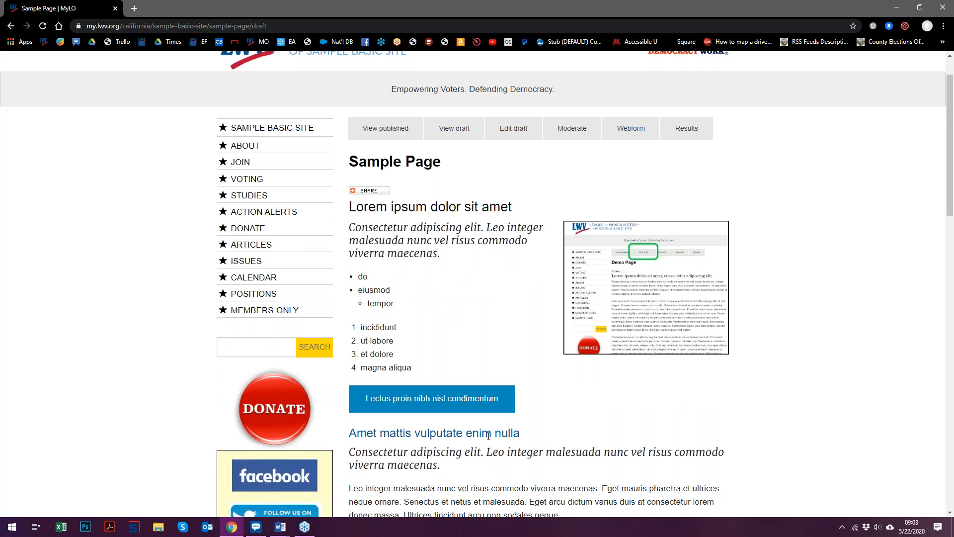
{"action": "scroll", "coordinate": [488, 436], "scroll_direction": "down", "scroll_amount": 1}
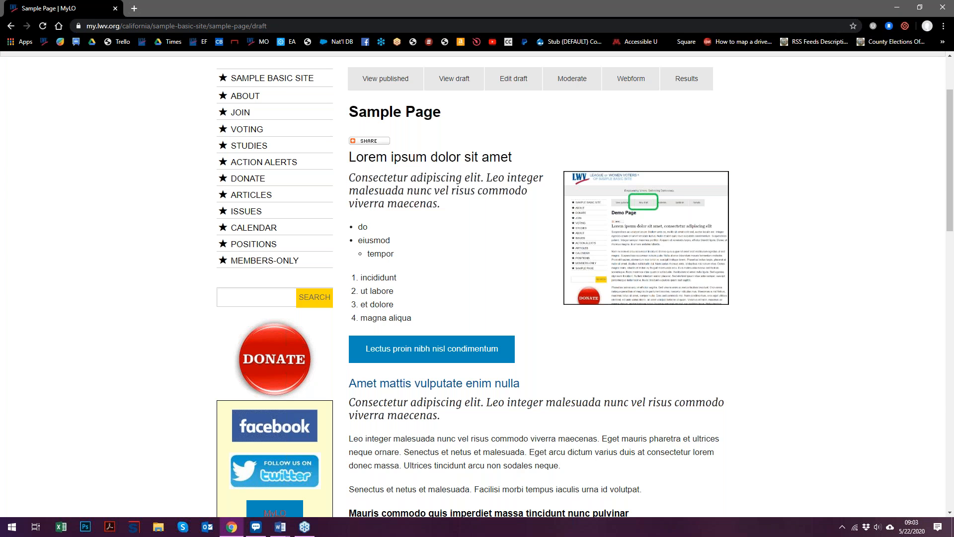
{"action": "left_click_drag", "start_coordinate": [350, 157], "coordinate": [513, 166]}
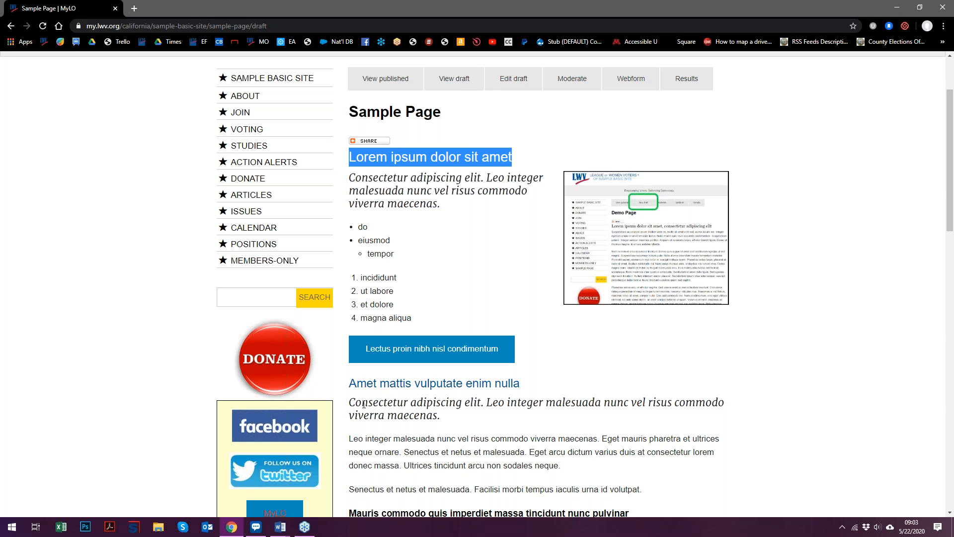
{"action": "left_click_drag", "start_coordinate": [354, 387], "coordinate": [531, 395]}
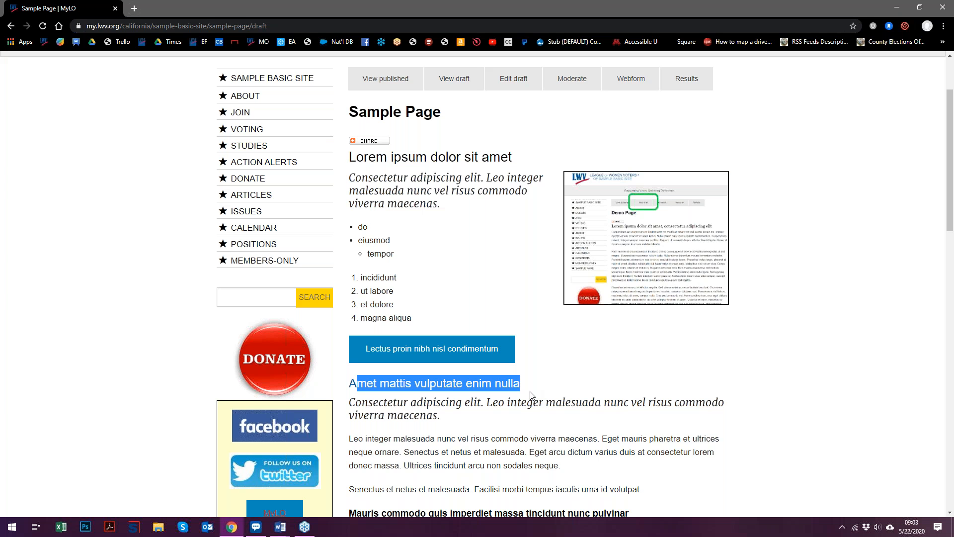
{"action": "left_click_drag", "start_coordinate": [349, 158], "coordinate": [516, 166]}
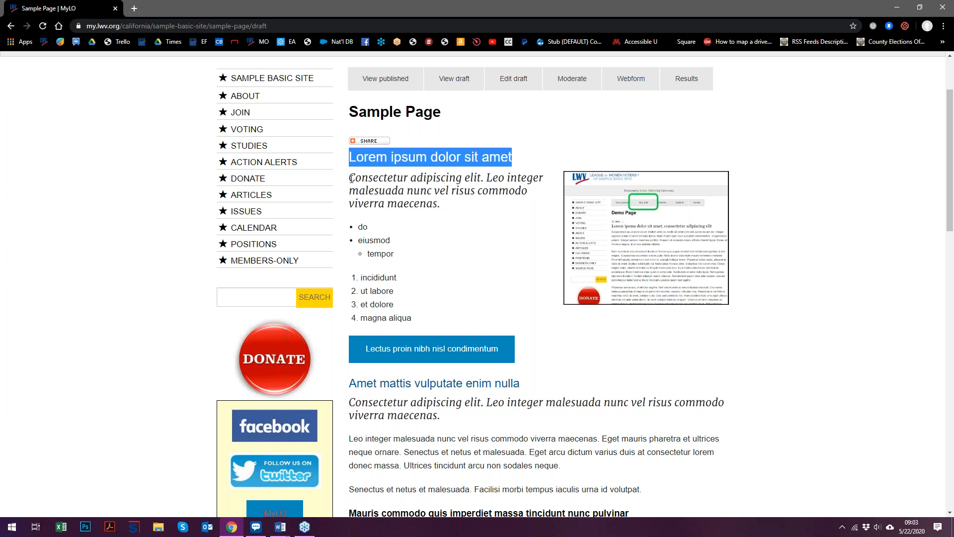
{"action": "left_click_drag", "start_coordinate": [444, 203], "coordinate": [348, 177]}
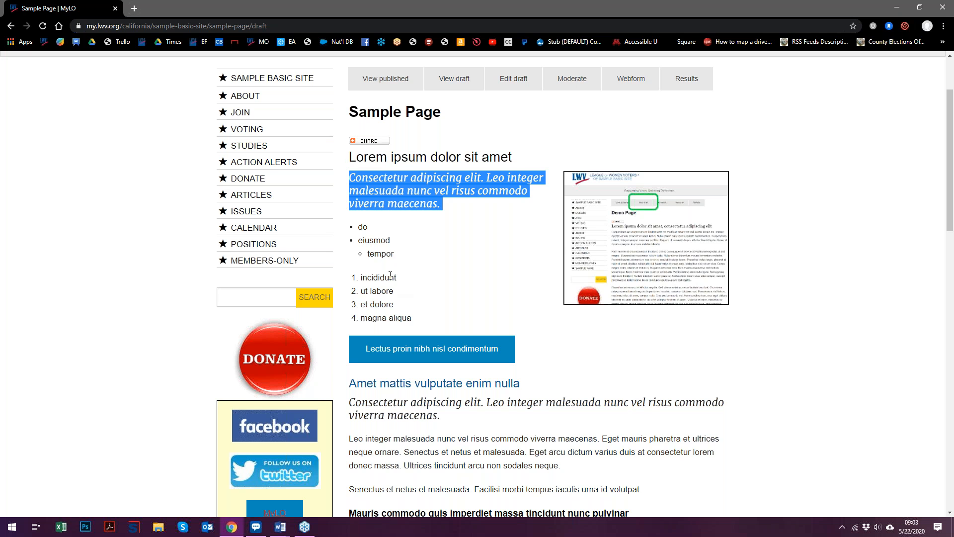
Examine the formatting in the rest of the draft, including the bold heading, bordered text box, block quote, table and link buttons.
{"action": "scroll", "coordinate": [390, 275], "scroll_direction": "down", "scroll_amount": 1}
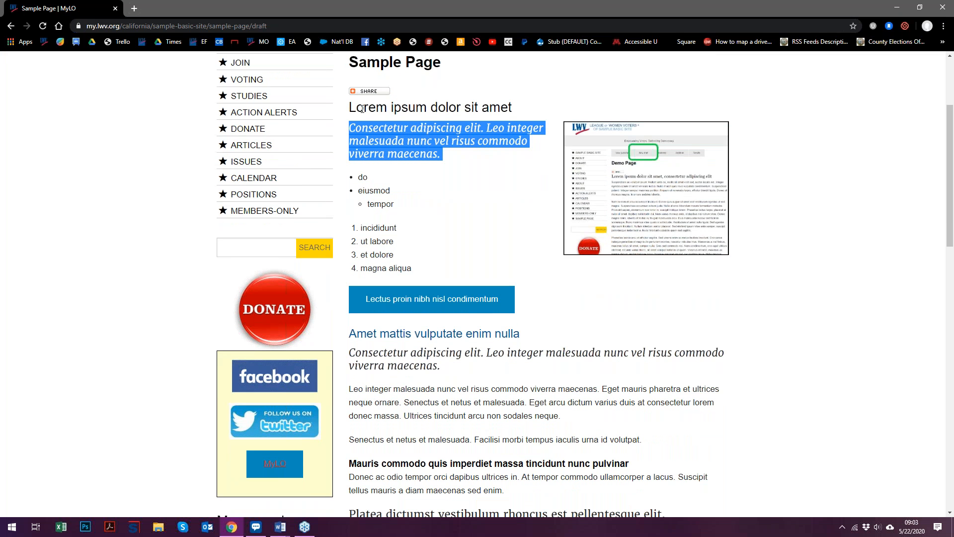
{"action": "scroll", "coordinate": [430, 337], "scroll_direction": "down", "scroll_amount": 1}
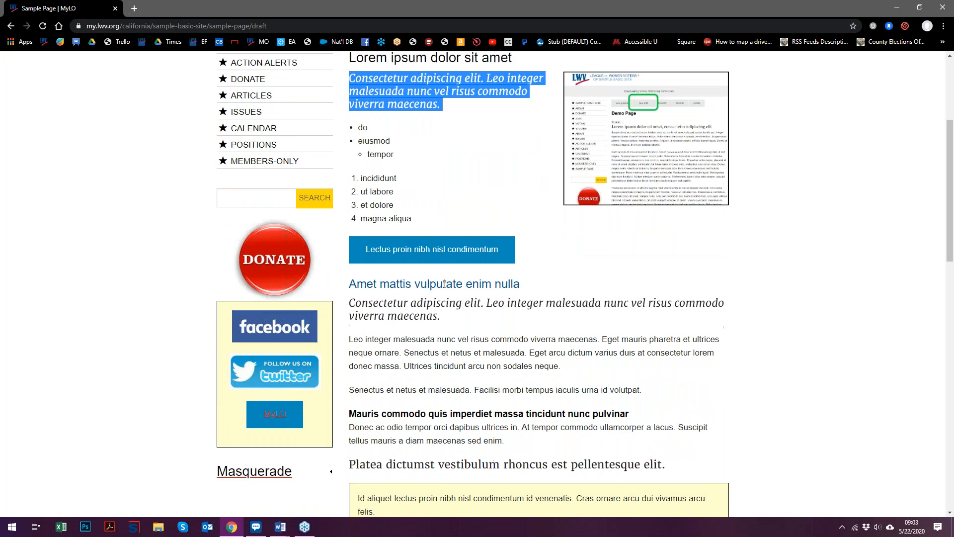
{"action": "left_click_drag", "start_coordinate": [349, 416], "coordinate": [629, 414]}
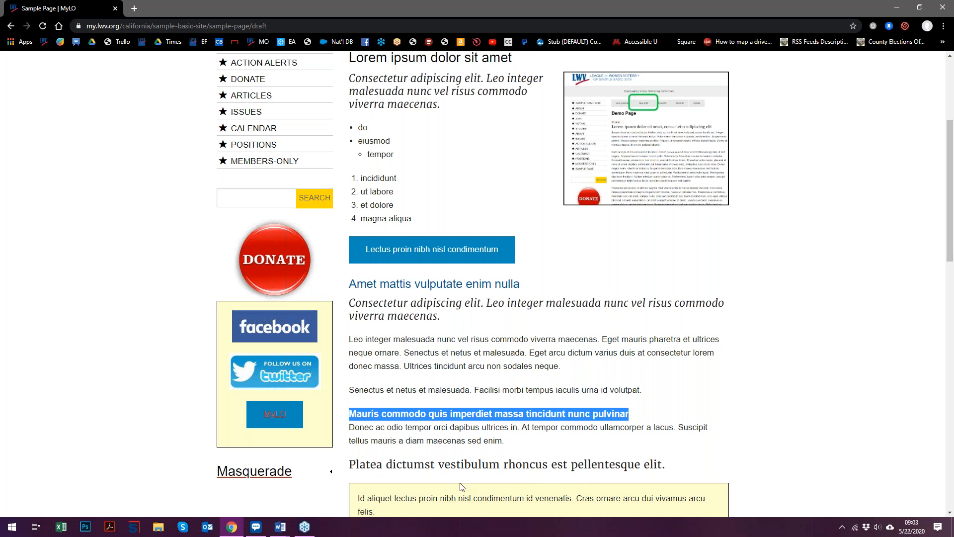
{"action": "scroll", "coordinate": [673, 412], "scroll_direction": "down", "scroll_amount": 1}
{"action": "scroll", "coordinate": [673, 412], "scroll_direction": "down", "scroll_amount": 3}
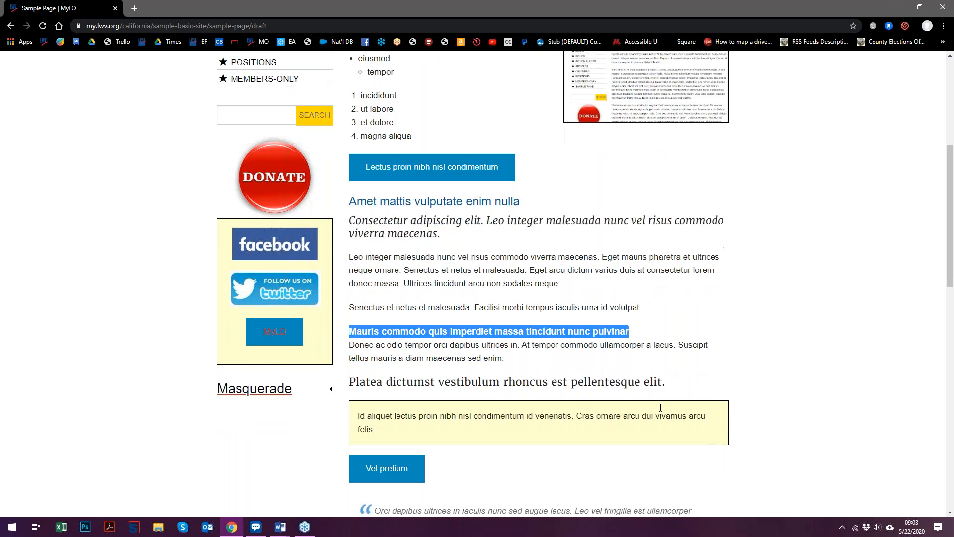
{"action": "scroll", "coordinate": [657, 407], "scroll_direction": "down", "scroll_amount": 2}
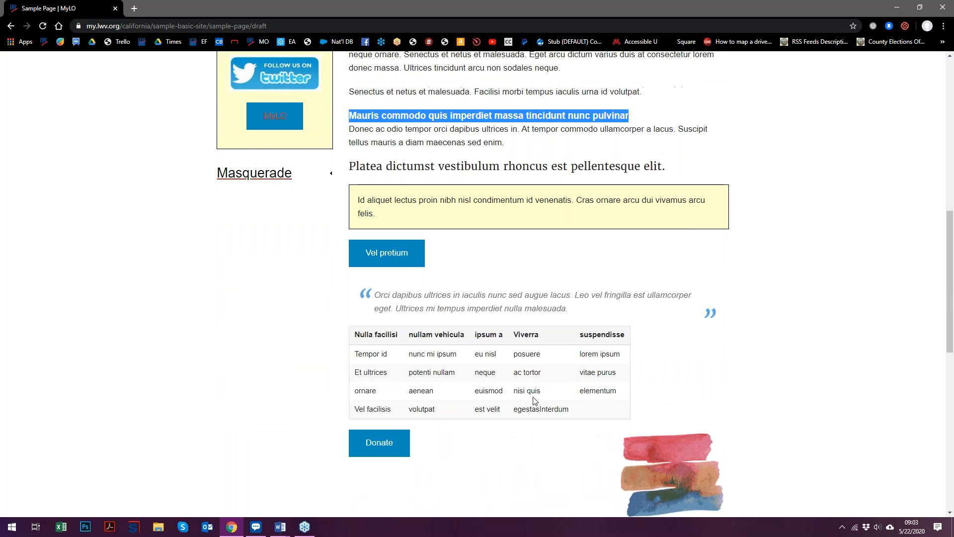
{"action": "scroll", "coordinate": [531, 398], "scroll_direction": "up", "scroll_amount": 10}
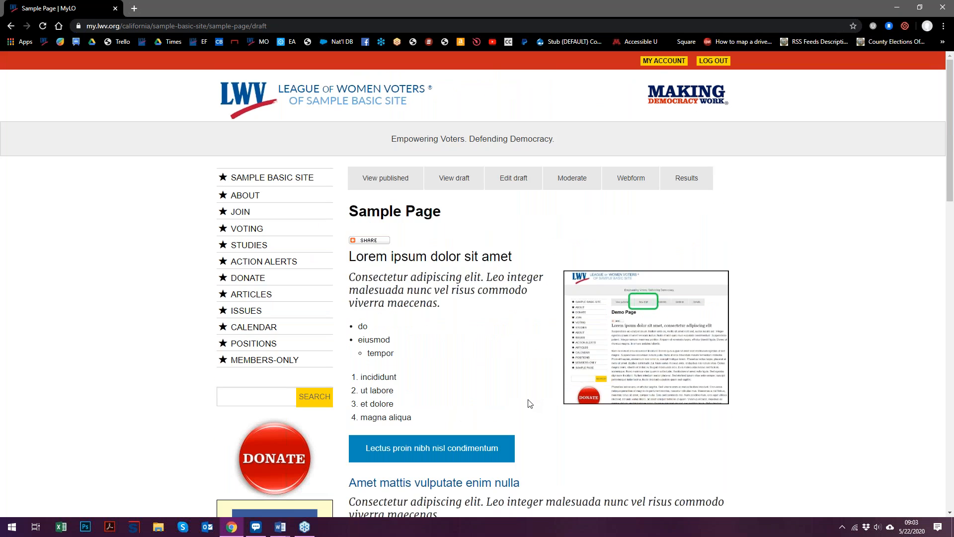
Review the full Sample Page draft down to its moderation state controls.
{"action": "left_click", "coordinate": [445, 187]}
{"action": "scroll", "coordinate": [589, 272], "scroll_direction": "down", "scroll_amount": 20}
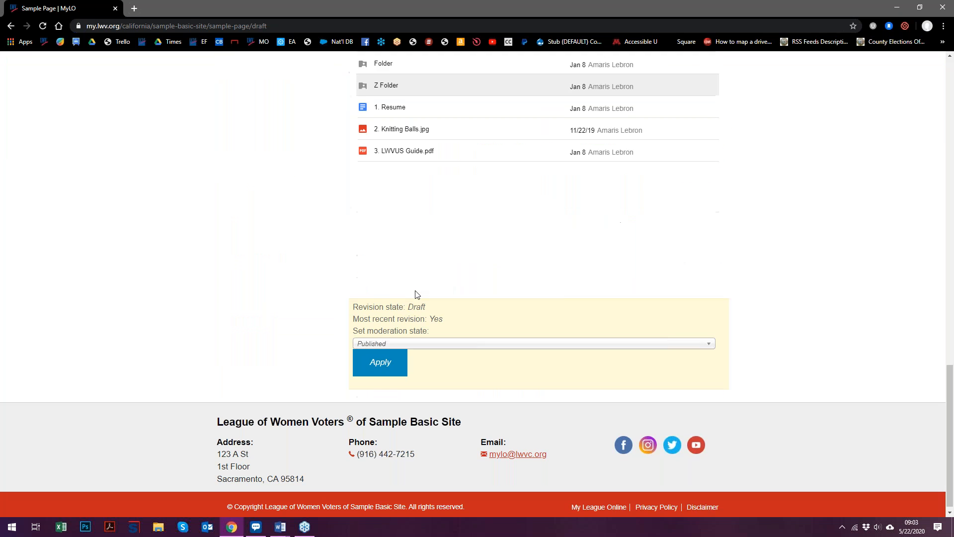
{"action": "scroll", "coordinate": [453, 328], "scroll_direction": "up", "scroll_amount": 8}
{"action": "scroll", "coordinate": [453, 328], "scroll_direction": "up", "scroll_amount": 10}
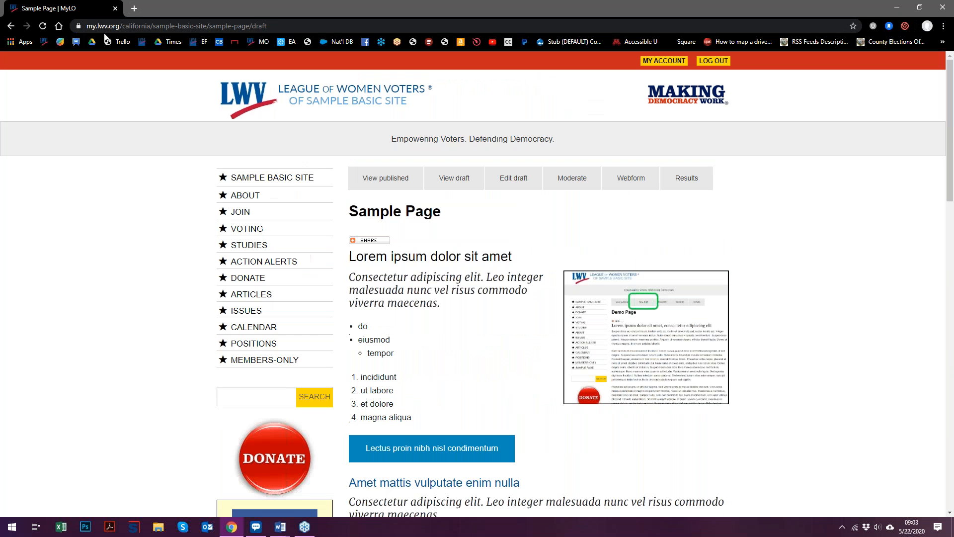
Open the MyLO home page in a new browser tab and go to the Demo Local league site.
{"action": "left_click", "coordinate": [133, 8]}
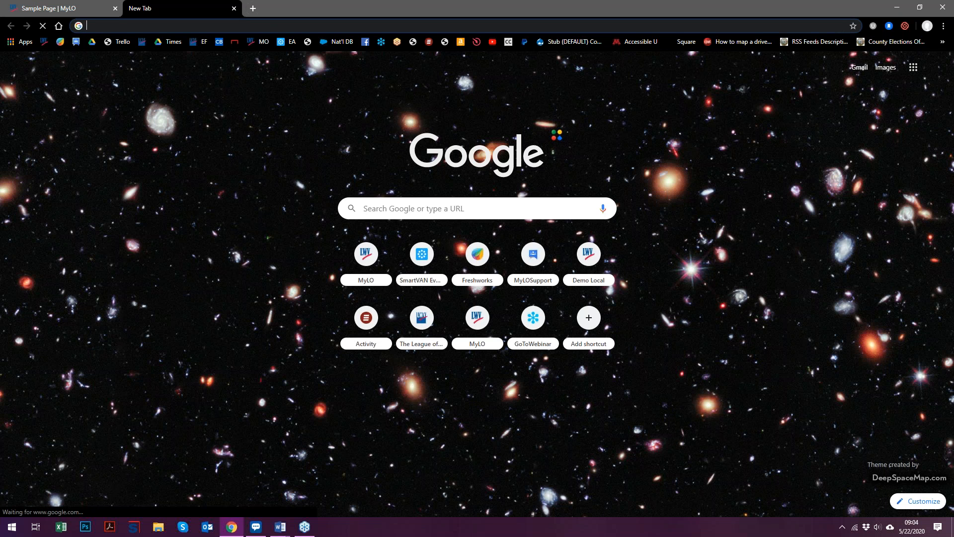
{"action": "left_click", "coordinate": [44, 41]}
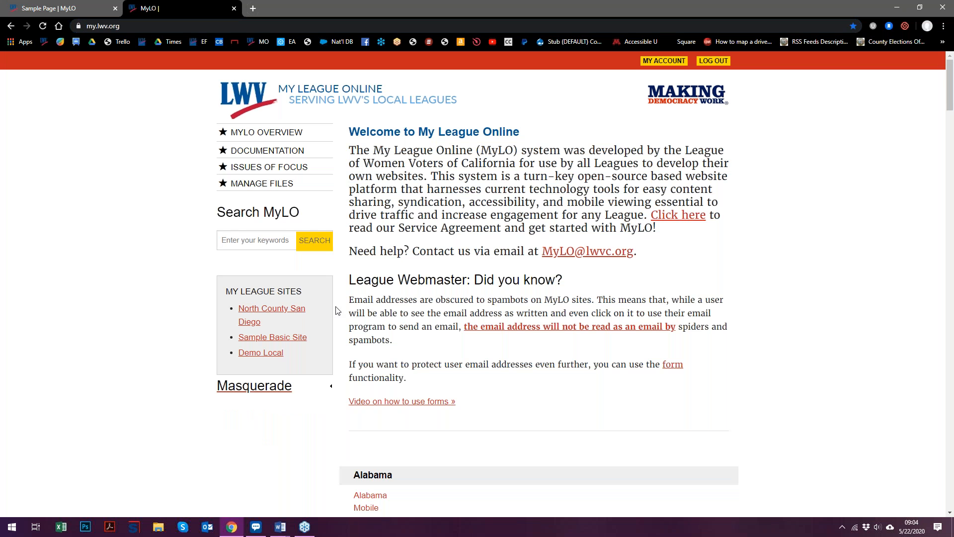
{"action": "scroll", "coordinate": [337, 310], "scroll_direction": "down", "scroll_amount": 6}
{"action": "scroll", "coordinate": [336, 310], "scroll_direction": "down", "scroll_amount": 5}
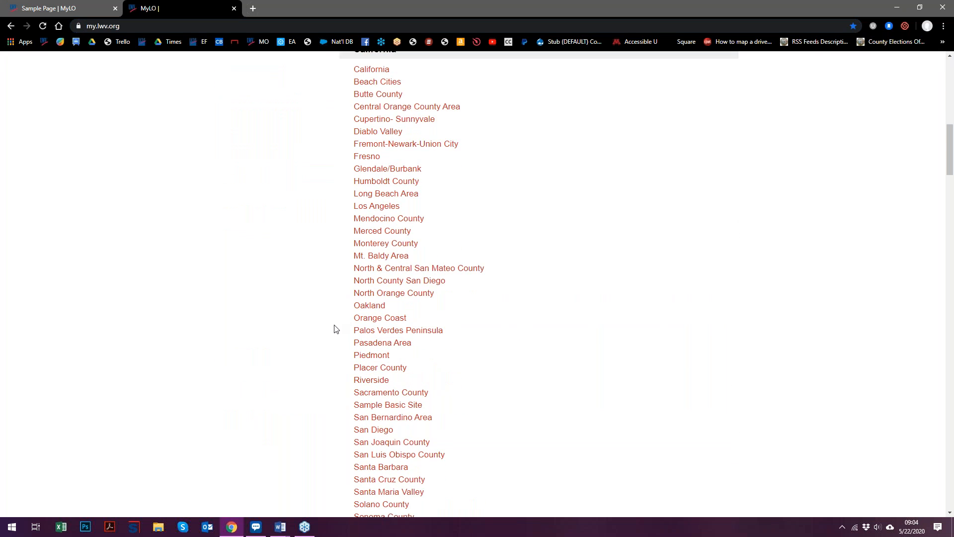
{"action": "scroll", "coordinate": [334, 328], "scroll_direction": "down", "scroll_amount": 5}
{"action": "left_click", "coordinate": [378, 446]}
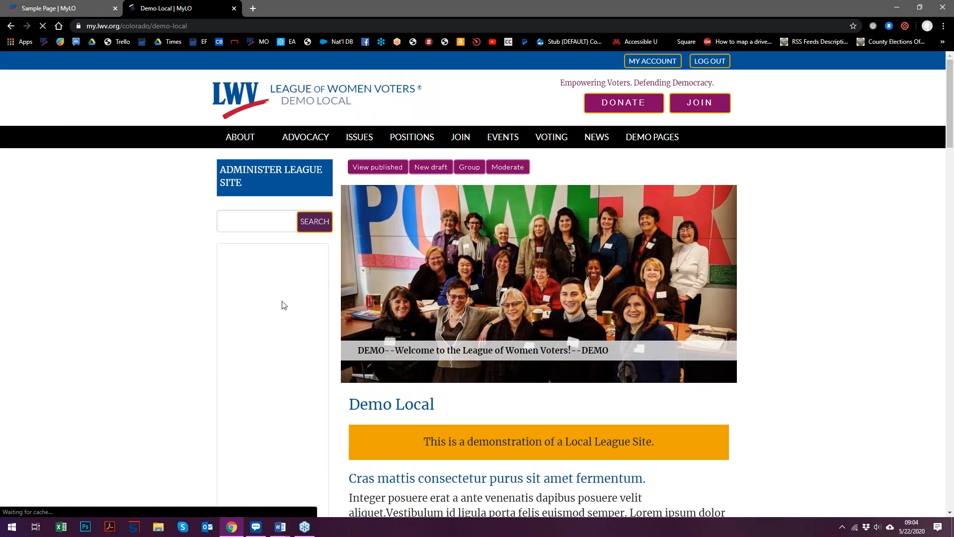
Open the content management list for the Demo Local site.
{"action": "left_click", "coordinate": [265, 189]}
{"action": "left_click", "coordinate": [266, 225]}
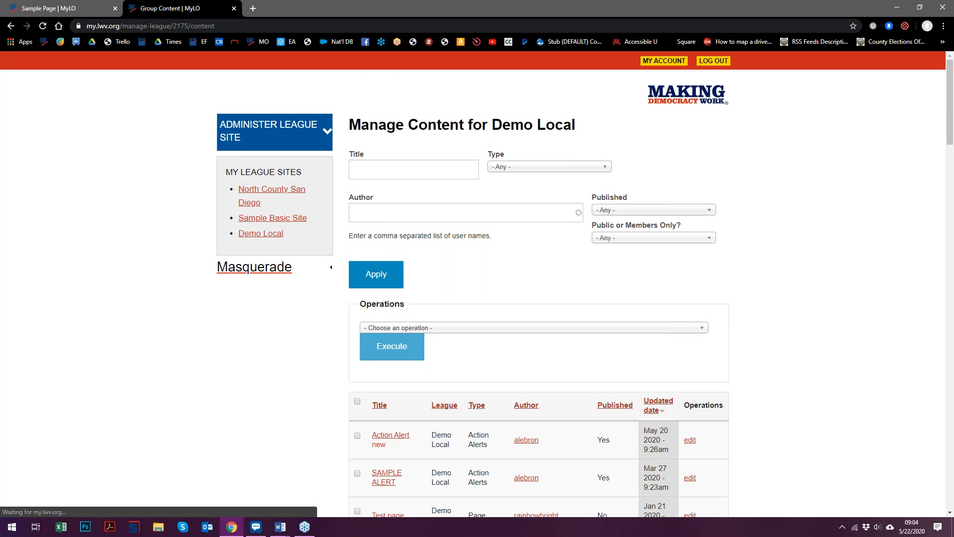
{"action": "scroll", "coordinate": [253, 257], "scroll_direction": "down", "scroll_amount": 2}
{"action": "scroll", "coordinate": [255, 271], "scroll_direction": "down", "scroll_amount": 1}
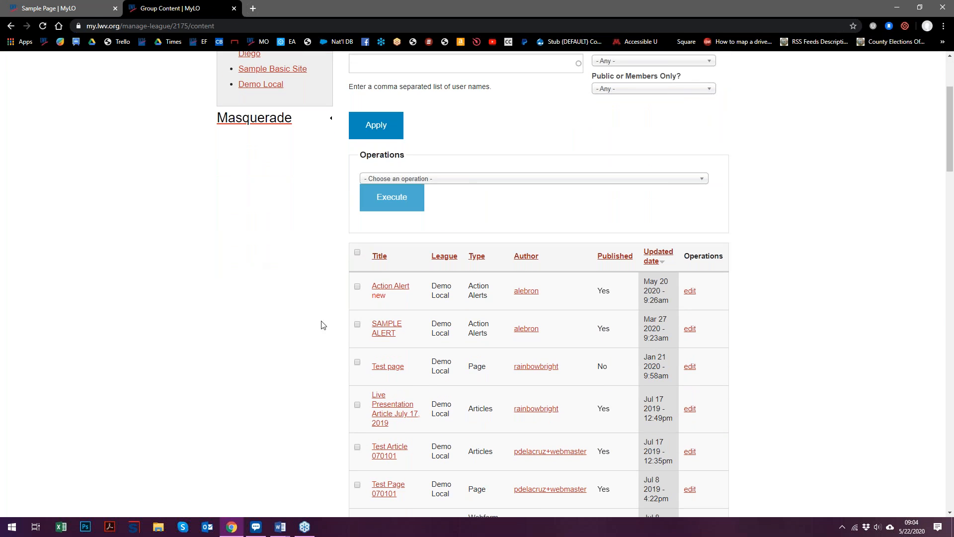
Open Test Page 070101 from the Demo Local content list.
{"action": "left_click", "coordinate": [386, 328]}
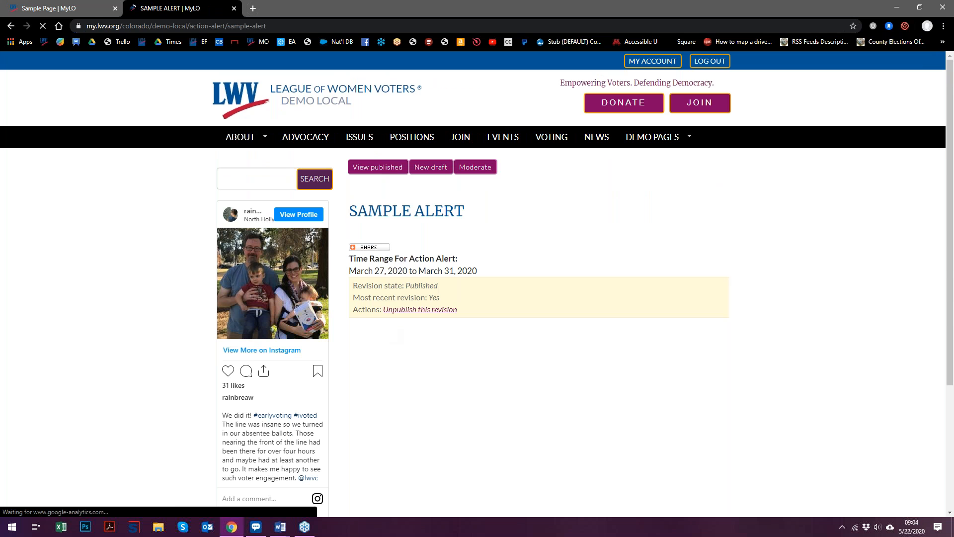
{"action": "left_click", "coordinate": [10, 26]}
{"action": "scroll", "coordinate": [481, 425], "scroll_direction": "down", "scroll_amount": 2}
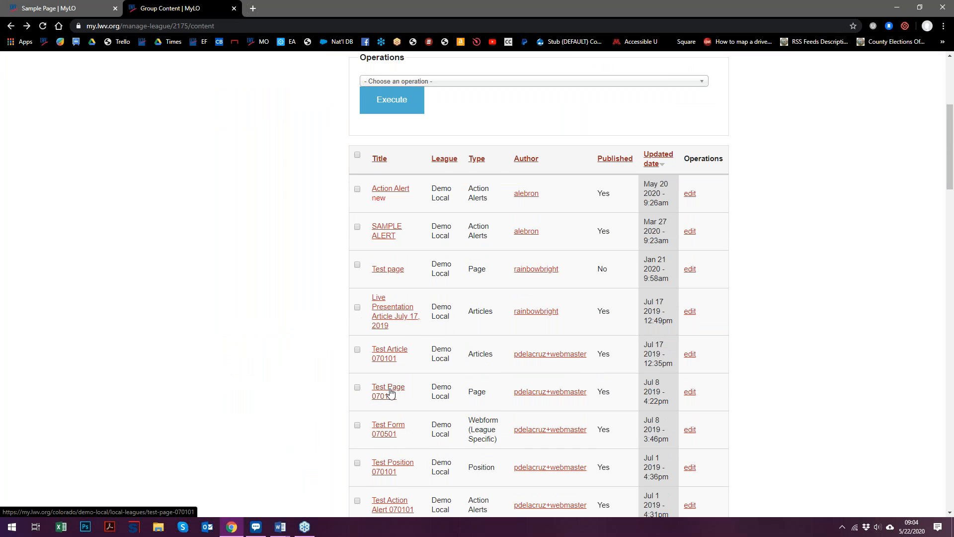
{"action": "left_click", "coordinate": [390, 393]}
Examine the hero image, body text and embedded video on Test Page 070101.
{"action": "scroll", "coordinate": [625, 386], "scroll_direction": "down", "scroll_amount": 5}
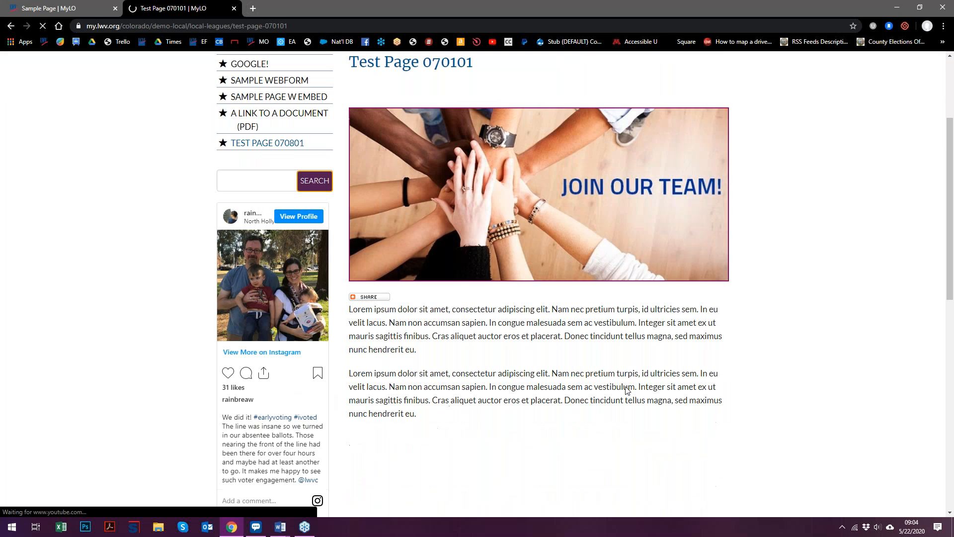
{"action": "scroll", "coordinate": [643, 409], "scroll_direction": "down", "scroll_amount": 5}
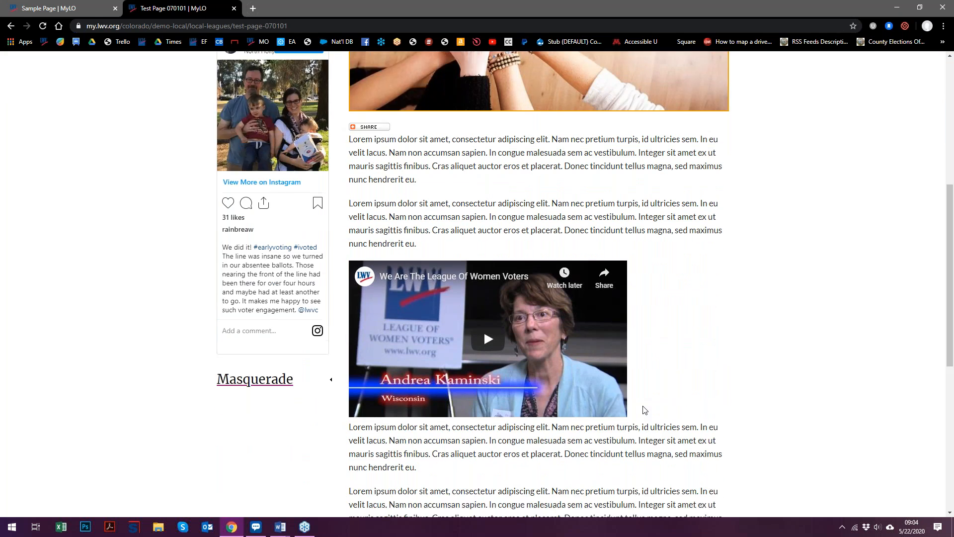
{"action": "scroll", "coordinate": [640, 412], "scroll_direction": "up", "scroll_amount": 3}
{"action": "scroll", "coordinate": [640, 412], "scroll_direction": "up", "scroll_amount": 8}
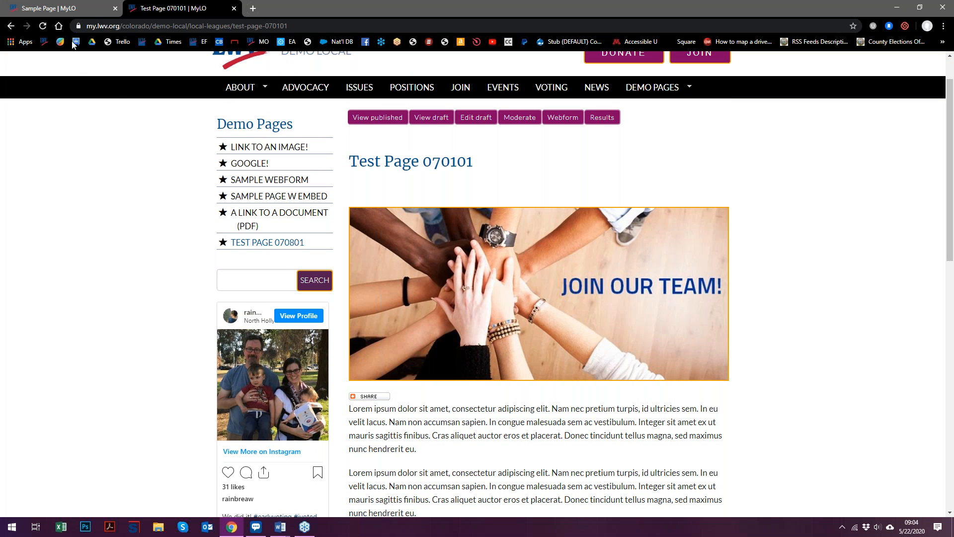
Compare the Sample Page draft in the other browser tab with Test Page 070101.
{"action": "left_click", "coordinate": [72, 10]}
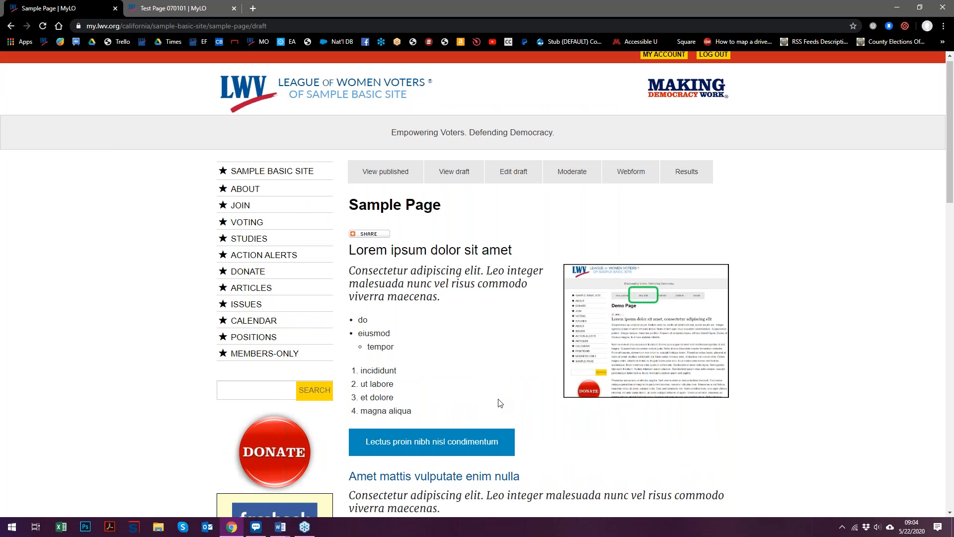
{"action": "scroll", "coordinate": [499, 400], "scroll_direction": "down", "scroll_amount": 2}
{"action": "scroll", "coordinate": [499, 298], "scroll_direction": "up", "scroll_amount": 2}
{"action": "left_click", "coordinate": [175, 10]}
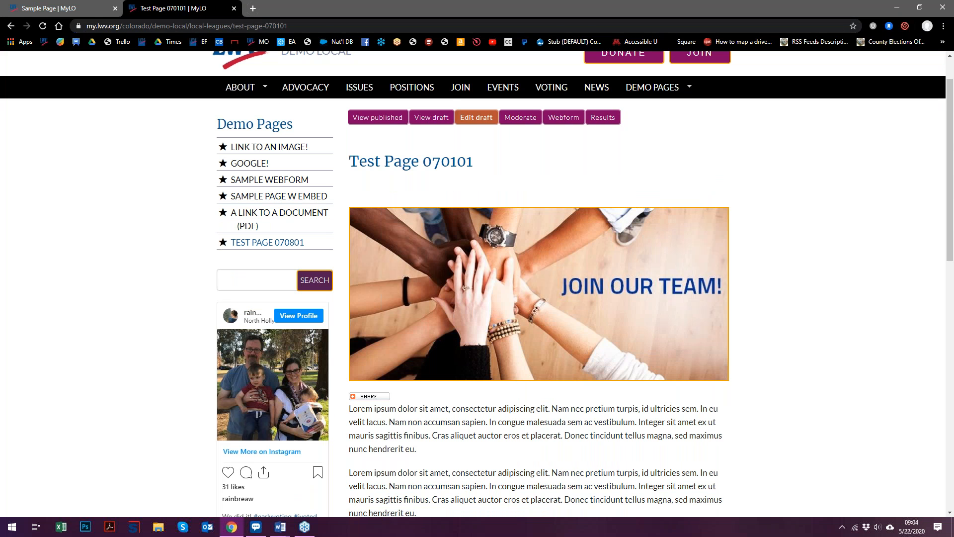
Open the draft of Test Page 070101 for editing and bring up its Body text editor.
{"action": "left_click", "coordinate": [478, 122]}
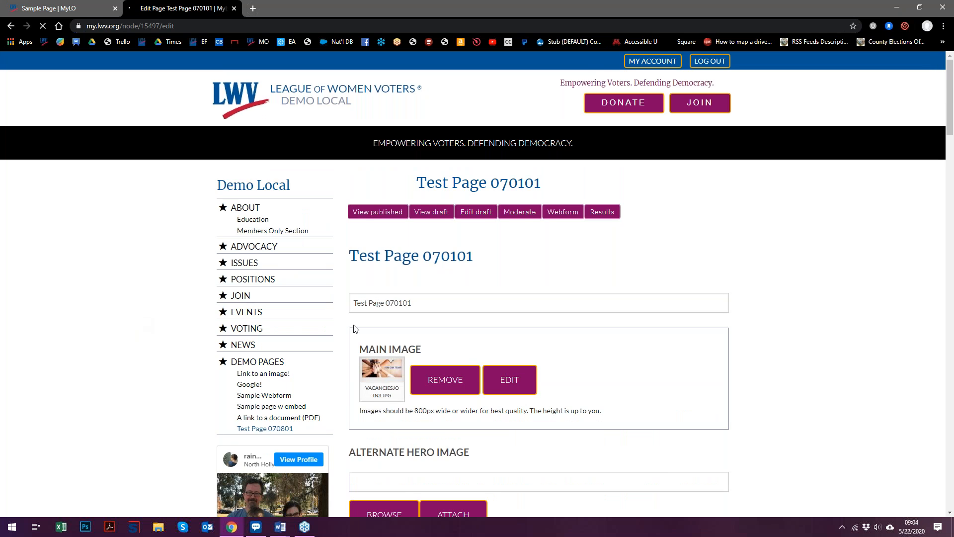
{"action": "scroll", "coordinate": [464, 334], "scroll_direction": "down", "scroll_amount": 3}
{"action": "scroll", "coordinate": [451, 337], "scroll_direction": "down", "scroll_amount": 3}
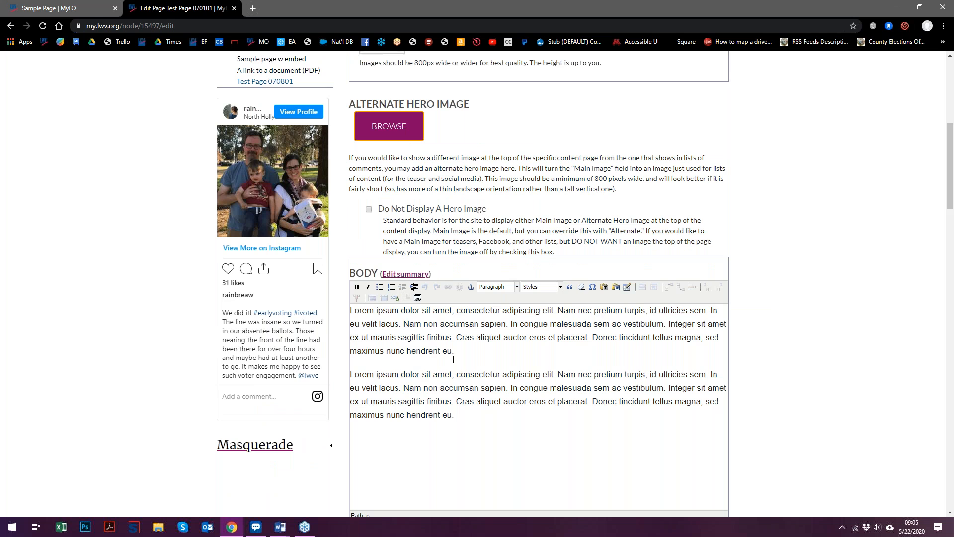
{"action": "scroll", "coordinate": [454, 359], "scroll_direction": "down", "scroll_amount": 3}
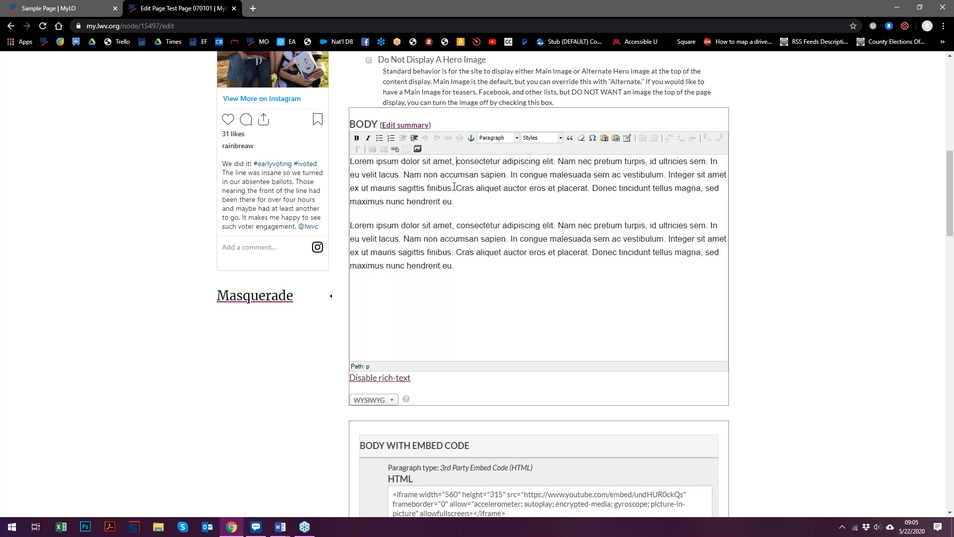
Split the first body paragraph into a title line "Lorem ipsum dolor sit amet", a subtitle ending "id ultricies sem." and the remaining text.
{"action": "key", "text": "BackSpace"}
{"action": "key", "text": "BackSpace"}
{"action": "key", "text": "Return"}
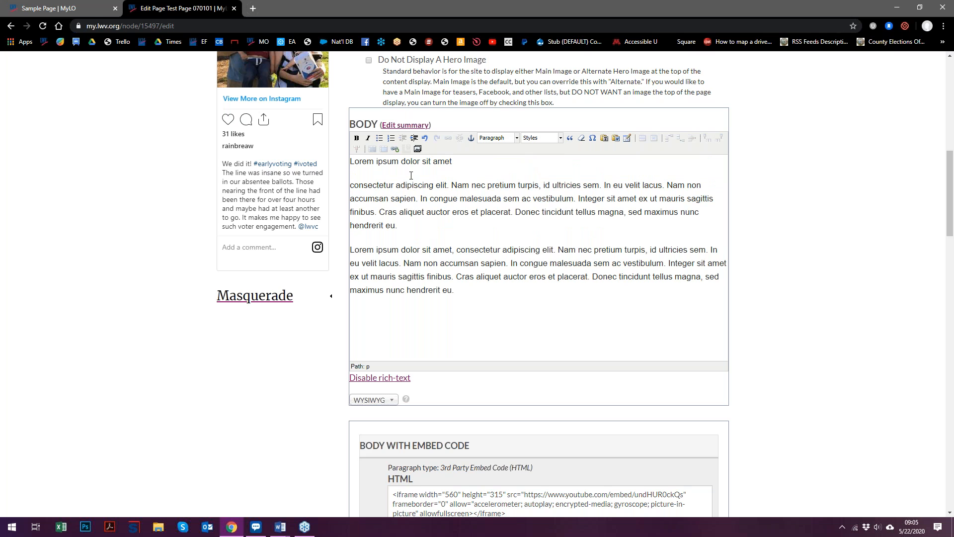
{"action": "triple_click", "coordinate": [390, 160]}
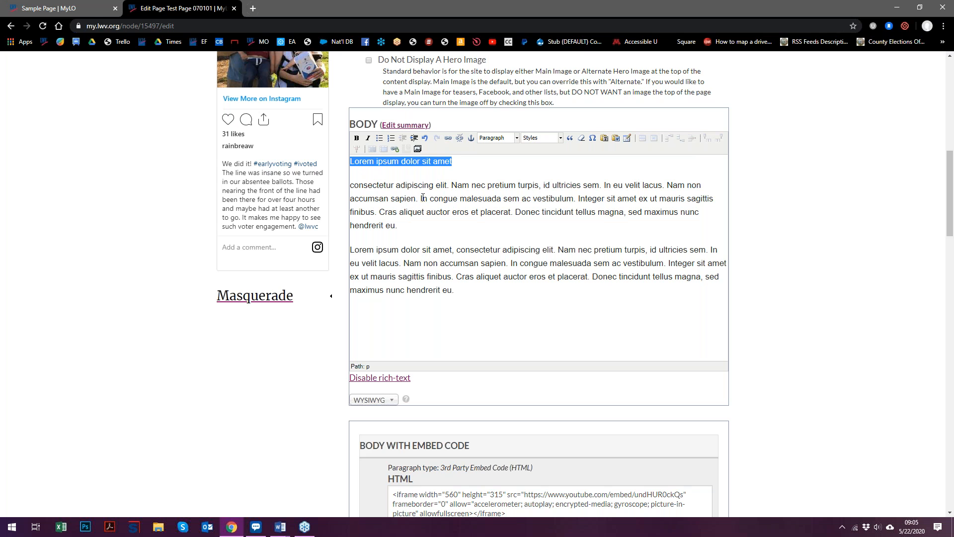
{"action": "left_click", "coordinate": [605, 185]}
{"action": "key", "text": "Return"}
{"action": "triple_click", "coordinate": [625, 186]}
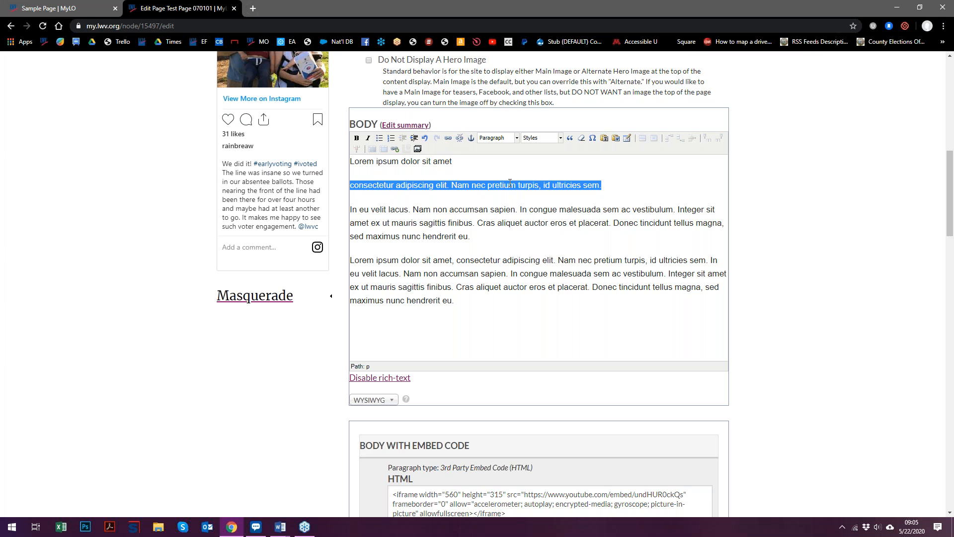
{"action": "left_click", "coordinate": [421, 166]}
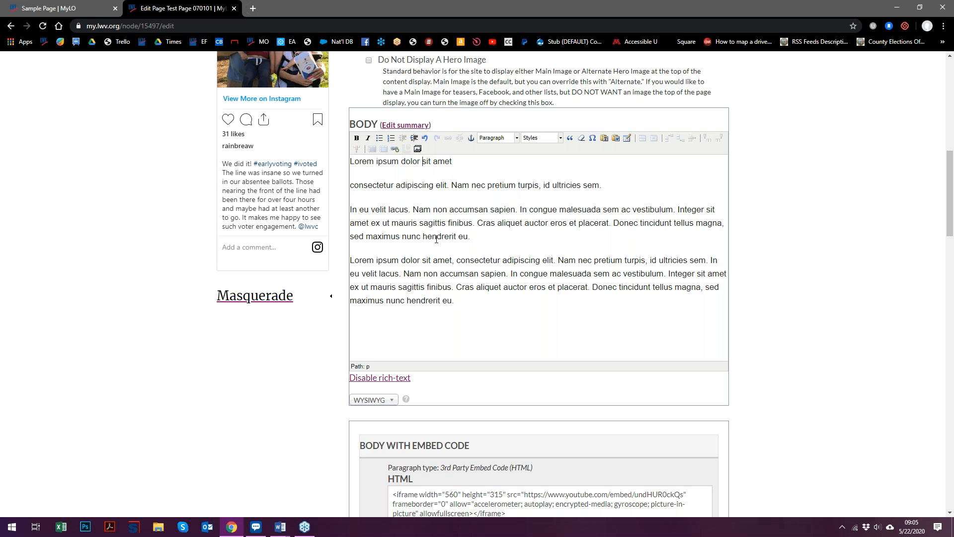
Break the second Lorem ipsum paragraph into a title line without its comma, a subtitle ending "In eu velit lacus." and the remaining text.
{"action": "left_click", "coordinate": [457, 261]}
{"action": "key", "text": "BackSpace"}
{"action": "key", "text": "BackSpace"}
{"action": "key", "text": "Return"}
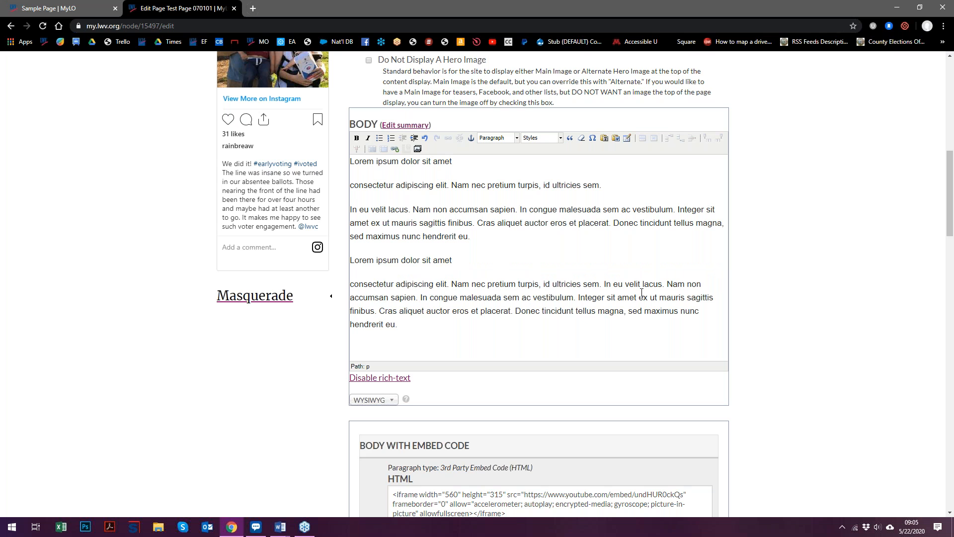
{"action": "left_click", "coordinate": [667, 284]}
{"action": "key", "text": "Return"}
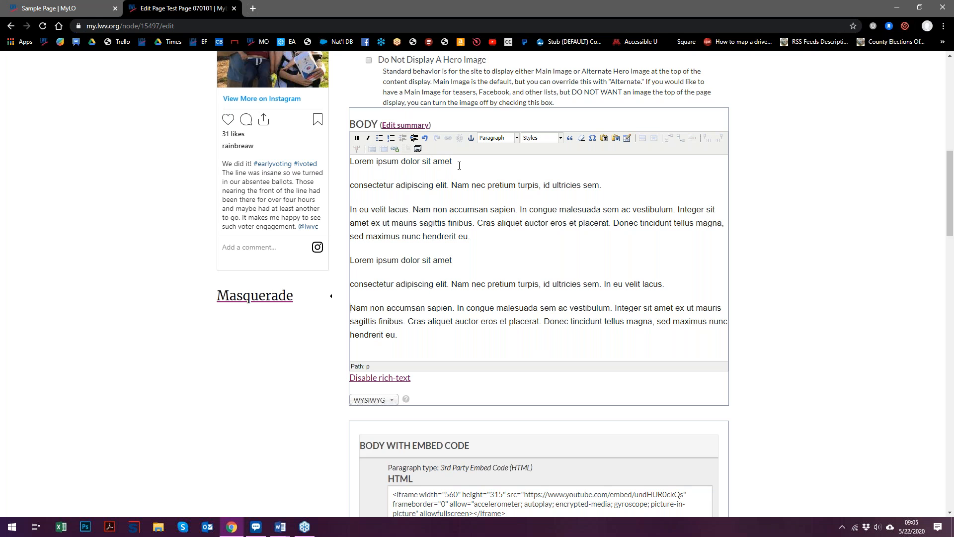
Format the first "Lorem ipsum dolor sit amet" line as Heading 2 and the second one as Heading 3.
{"action": "left_click", "coordinate": [474, 166]}
{"action": "left_click_drag", "start_coordinate": [474, 166], "coordinate": [349, 162]}
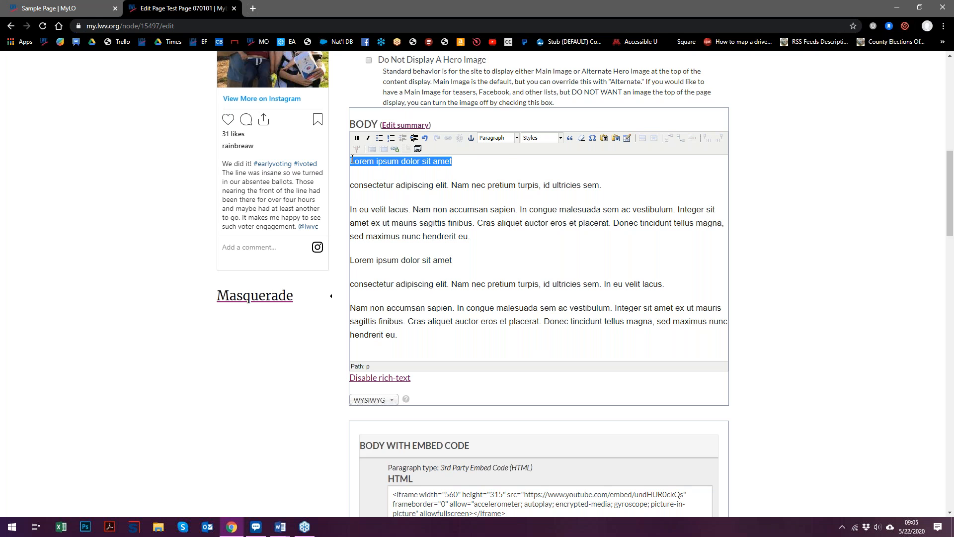
{"action": "left_click", "coordinate": [501, 143]}
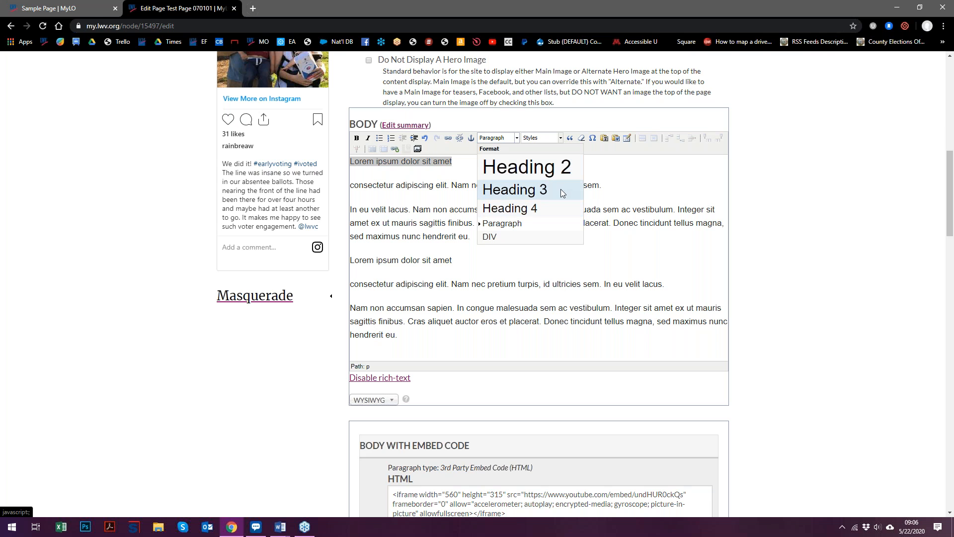
{"action": "left_click", "coordinate": [527, 167]}
{"action": "left_click_drag", "start_coordinate": [453, 269], "coordinate": [350, 268]}
{"action": "left_click", "coordinate": [506, 139]}
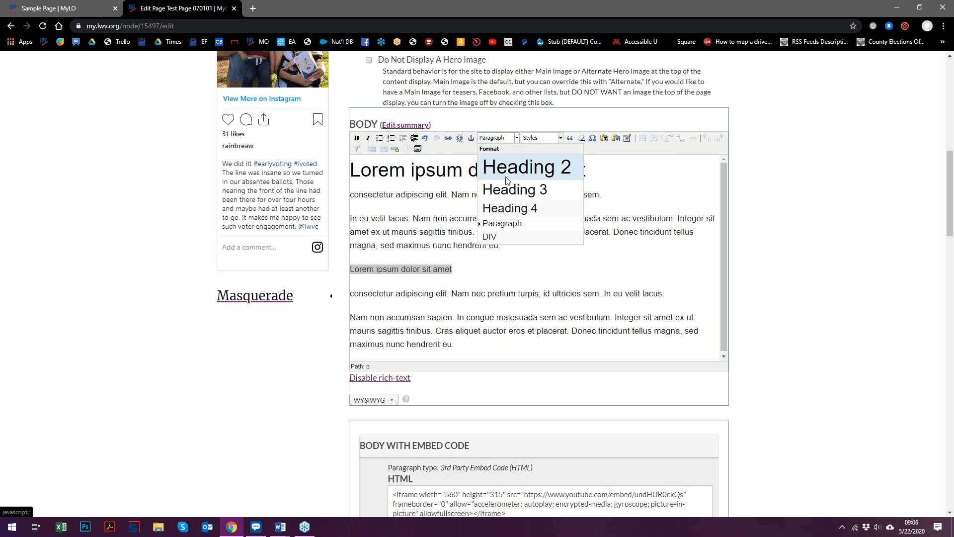
{"action": "left_click", "coordinate": [504, 189]}
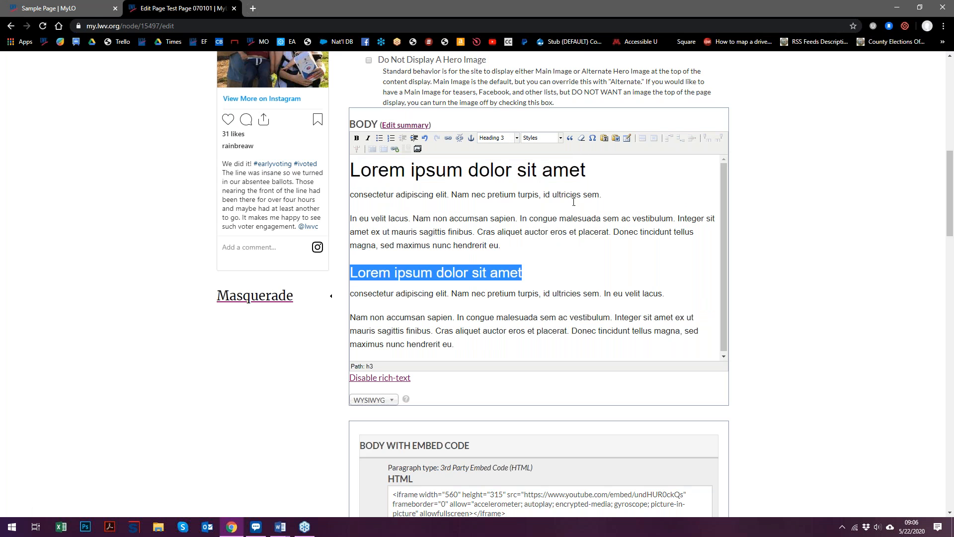
Apply the Special style and italics to the subtitle under the first heading, and capitalize its first word as "Consectetur".
{"action": "left_click", "coordinate": [622, 195]}
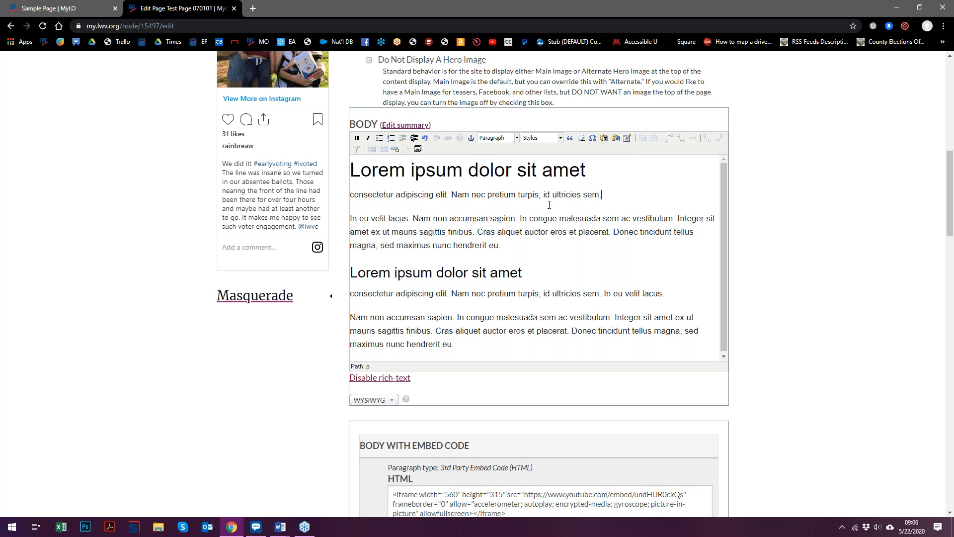
{"action": "left_click_drag", "start_coordinate": [617, 195], "coordinate": [350, 203]}
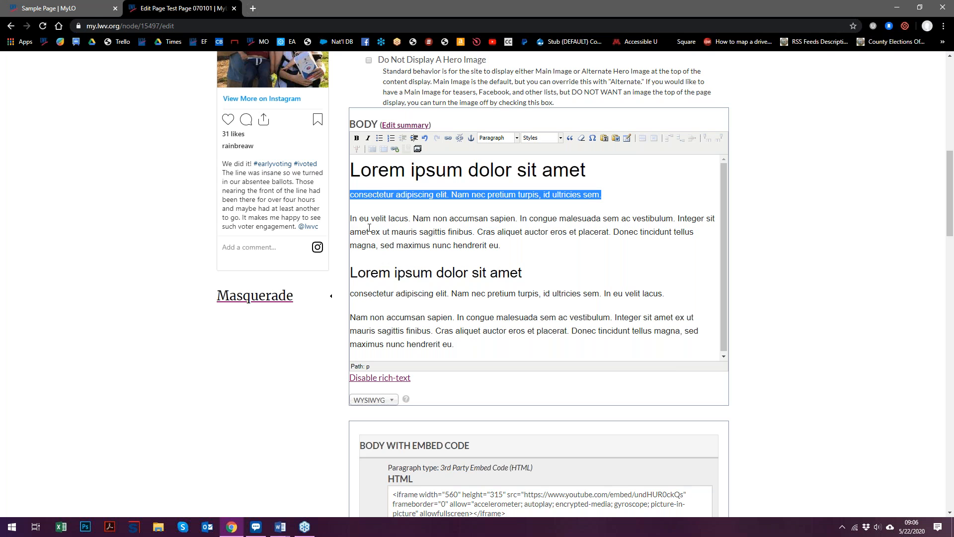
{"action": "left_click", "coordinate": [560, 138]}
{"action": "left_click", "coordinate": [539, 158]}
{"action": "left_click", "coordinate": [368, 138]}
{"action": "left_click", "coordinate": [355, 198]}
{"action": "key", "text": "BackSpace"}
{"action": "type", "text": "C"}
{"action": "key", "text": "BackSpace"}
{"action": "type", "text": "C"}
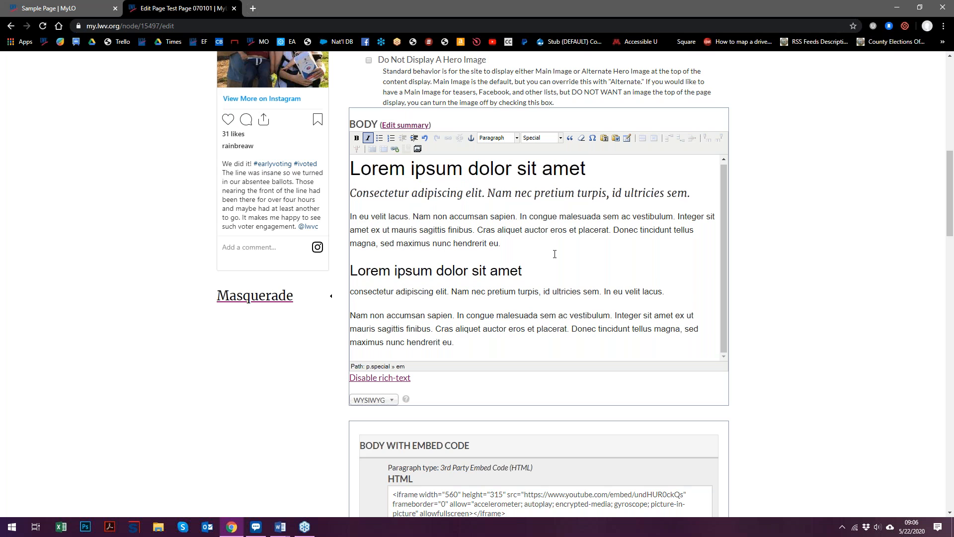
Italicize the subtitle line under the second heading and apply the Special style to it.
{"action": "left_click_drag", "start_coordinate": [666, 293], "coordinate": [335, 296]}
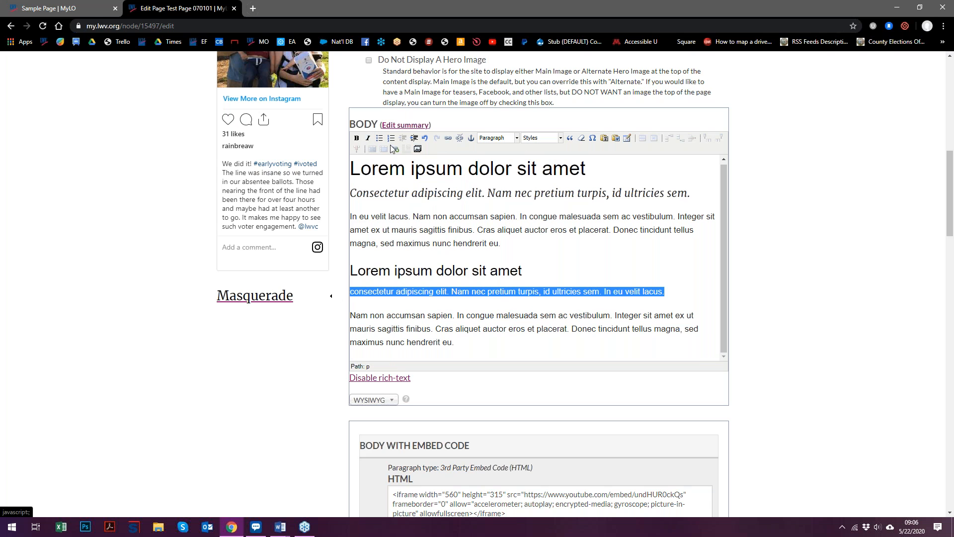
{"action": "left_click", "coordinate": [368, 138]}
{"action": "left_click", "coordinate": [544, 137]}
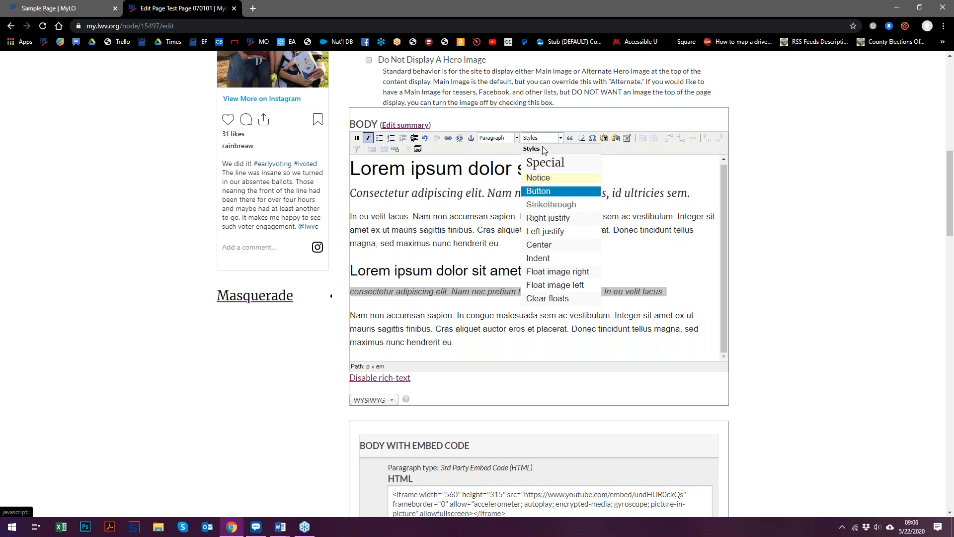
{"action": "left_click", "coordinate": [549, 163]}
{"action": "left_click", "coordinate": [431, 304]}
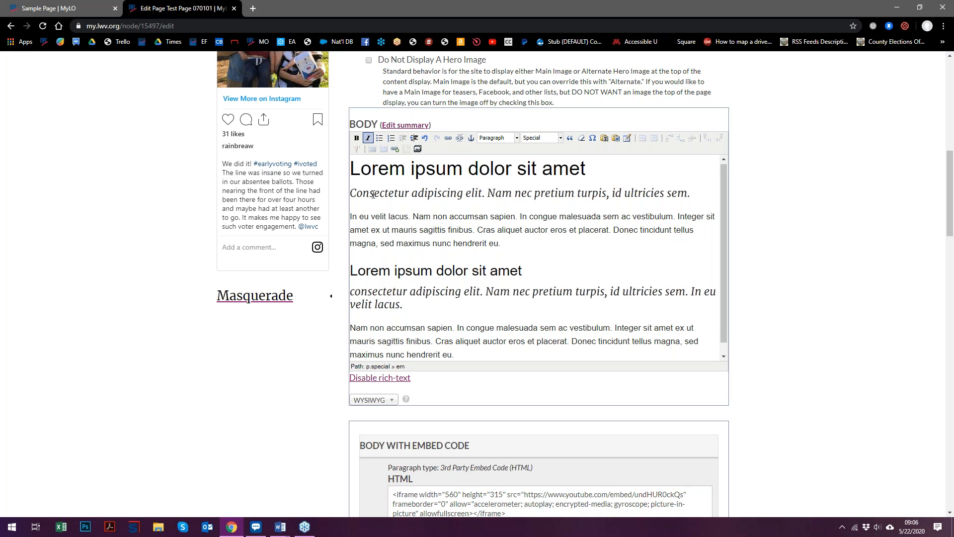
{"action": "scroll", "coordinate": [373, 194], "scroll_direction": "down", "scroll_amount": 1}
{"action": "left_click", "coordinate": [480, 354]}
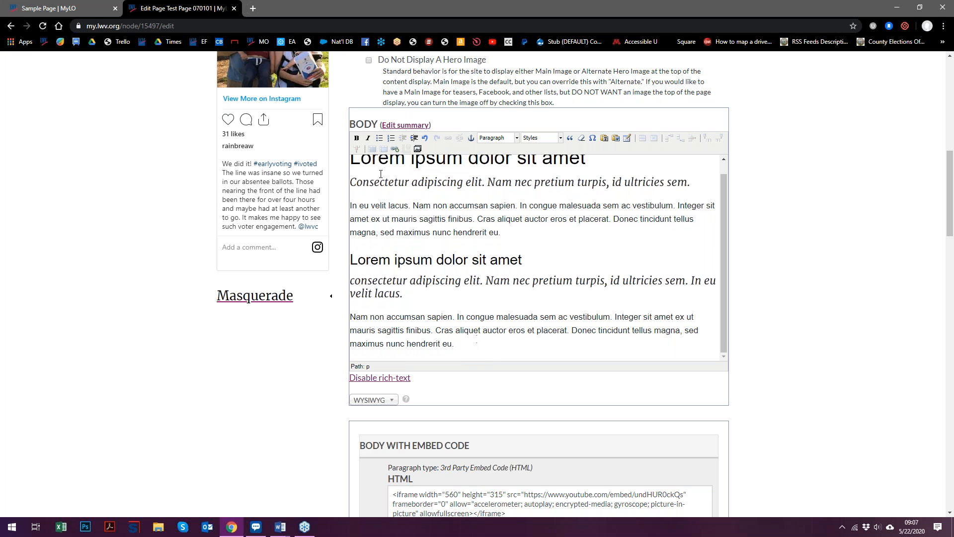
Add an empty line above the first heading in the Body text and set its format to Paragraph.
{"action": "scroll", "coordinate": [380, 174], "scroll_direction": "up", "scroll_amount": 1}
{"action": "left_click", "coordinate": [354, 175]}
{"action": "key", "text": "Return"}
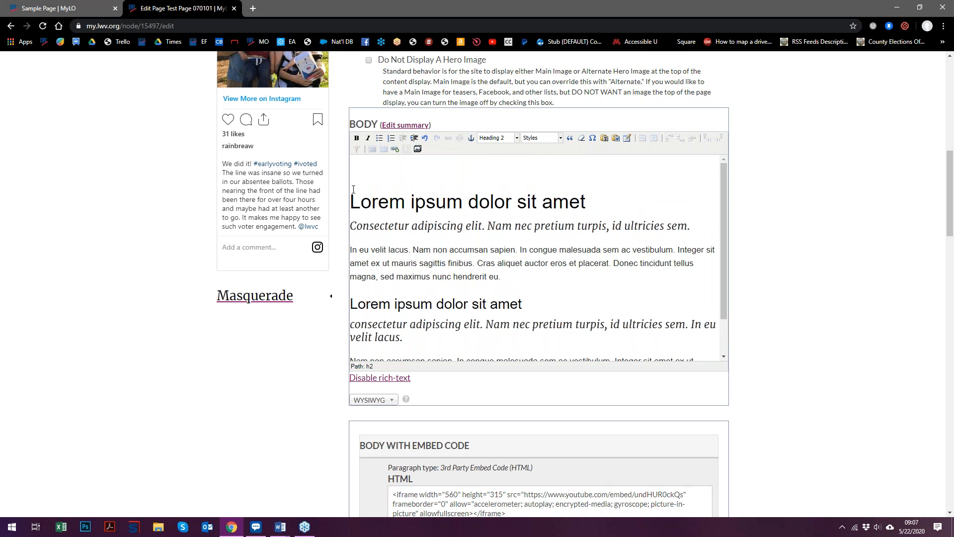
{"action": "left_click", "coordinate": [364, 170]}
{"action": "scroll", "coordinate": [397, 267], "scroll_direction": "up", "scroll_amount": 1}
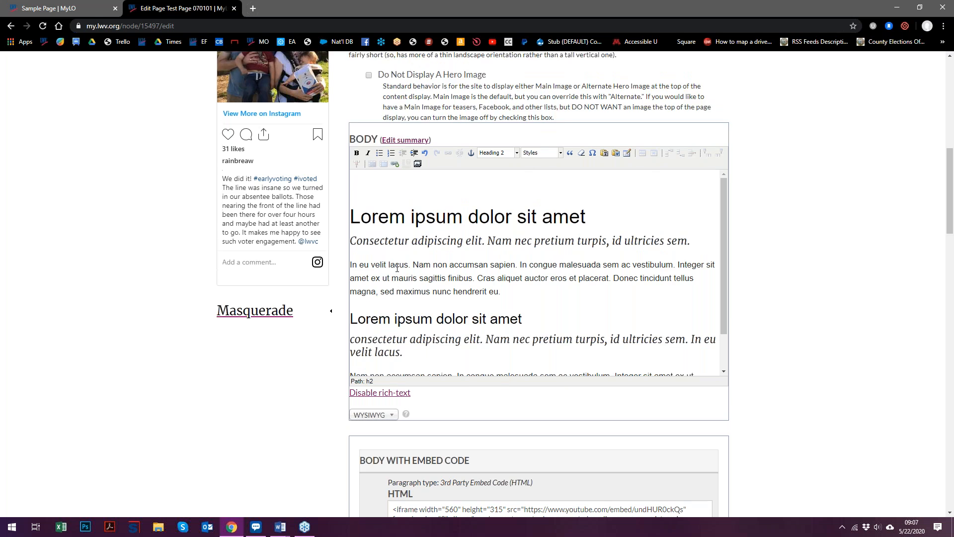
{"action": "scroll", "coordinate": [396, 267], "scroll_direction": "up", "scroll_amount": 5}
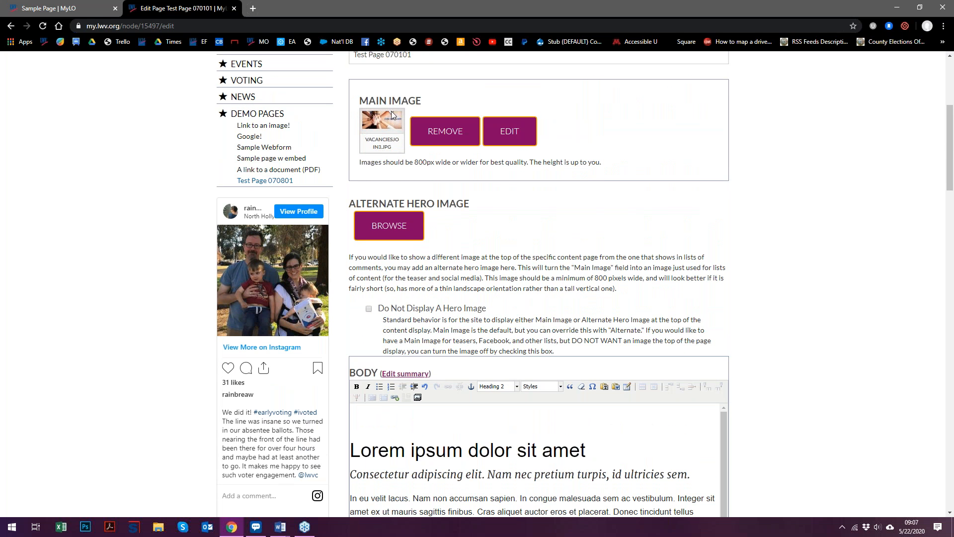
{"action": "scroll", "coordinate": [455, 288], "scroll_direction": "down", "scroll_amount": 1}
{"action": "scroll", "coordinate": [391, 332], "scroll_direction": "down", "scroll_amount": 1}
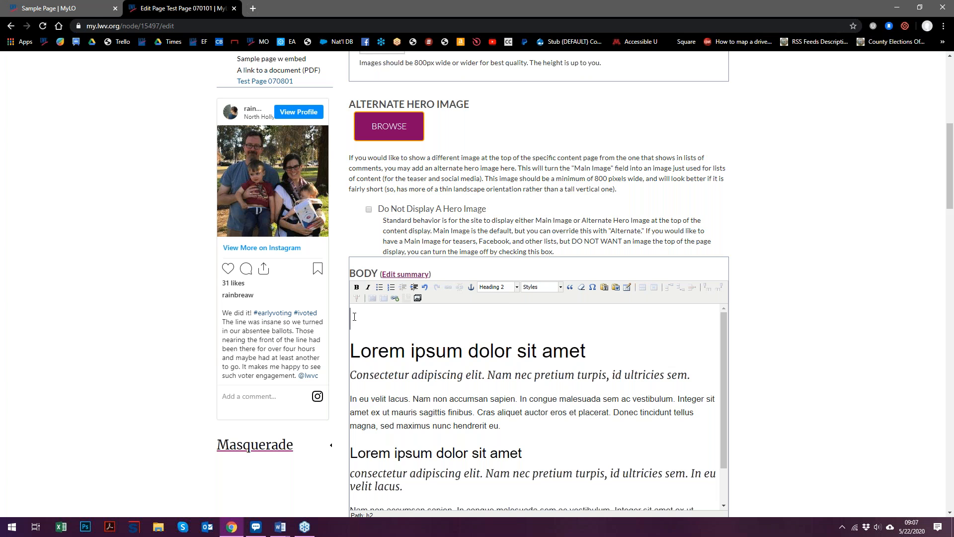
{"action": "left_click", "coordinate": [507, 287]}
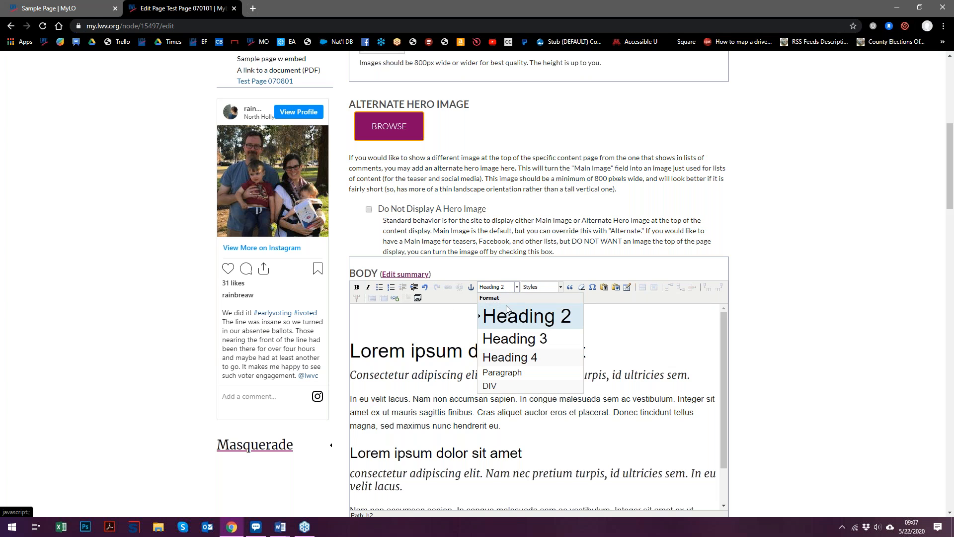
{"action": "left_click", "coordinate": [506, 372]}
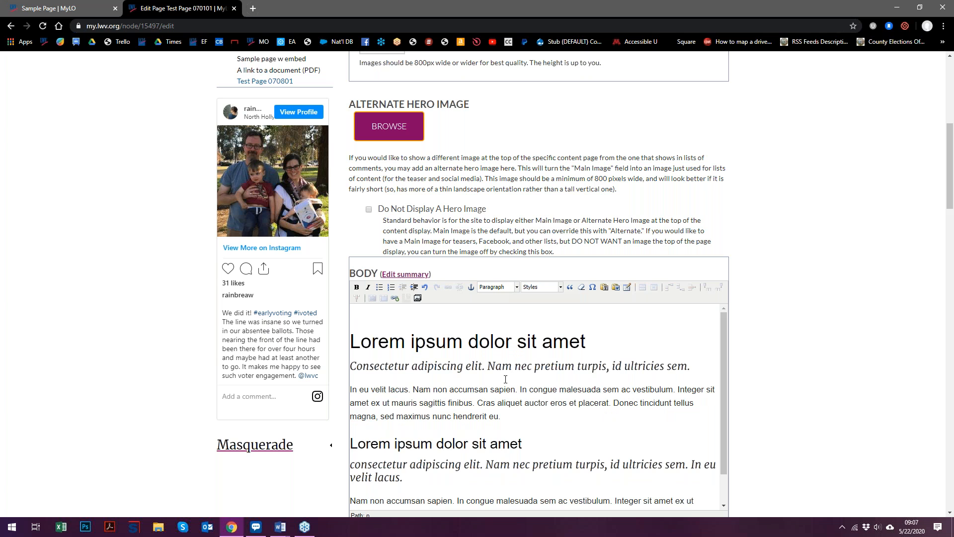
Open the media browser for the empty line, filter all files to the Image type and choose meeticon.png.
{"action": "left_click", "coordinate": [417, 298]}
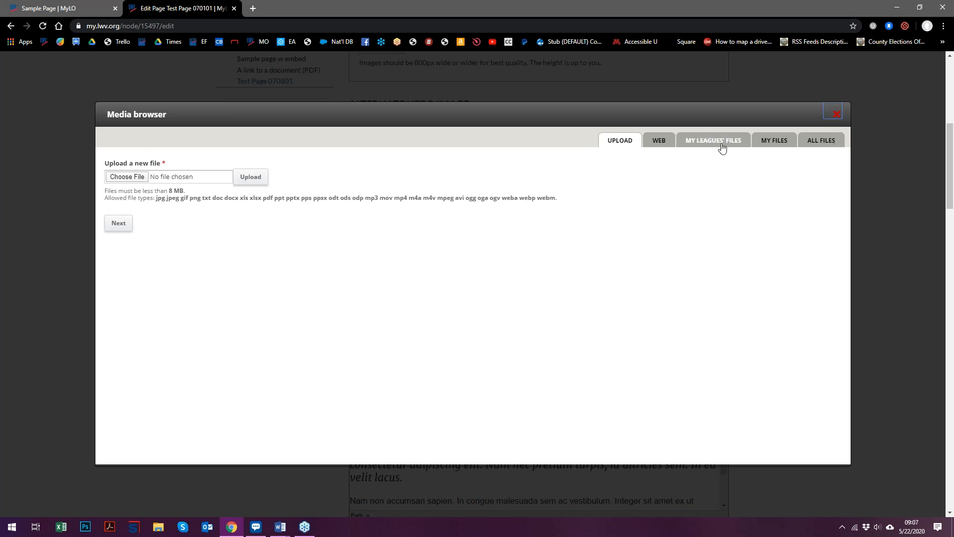
{"action": "left_click", "coordinate": [815, 141]}
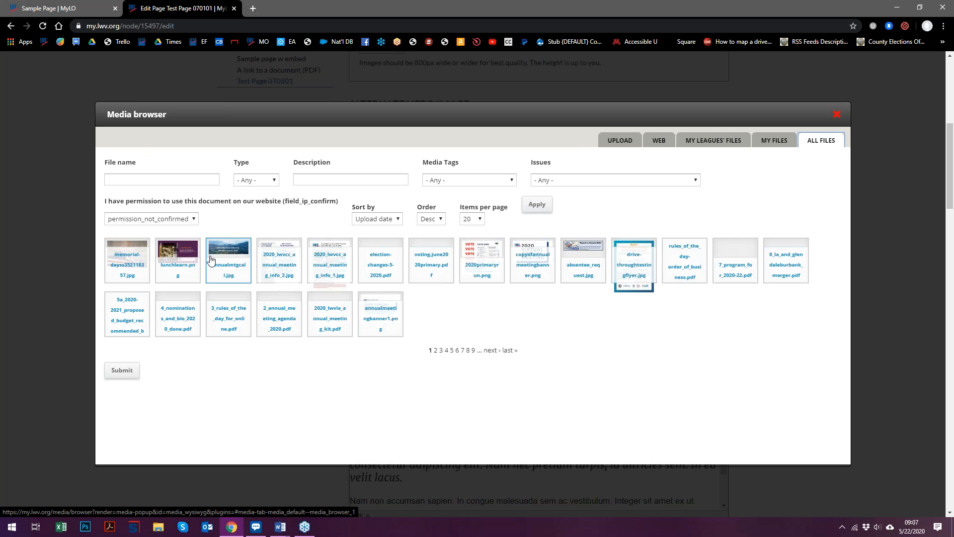
{"action": "left_click", "coordinate": [257, 182]}
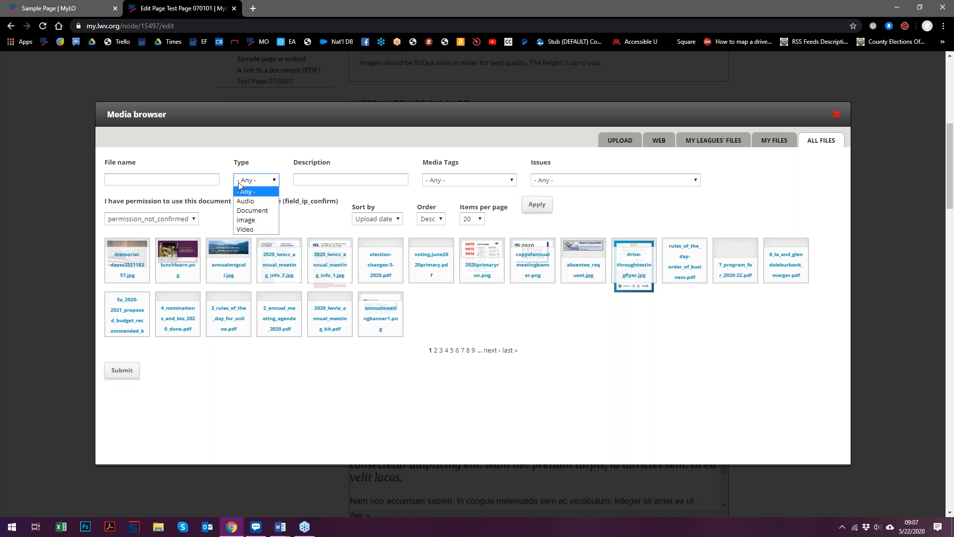
{"action": "left_click", "coordinate": [251, 221]}
{"action": "left_click", "coordinate": [540, 208]}
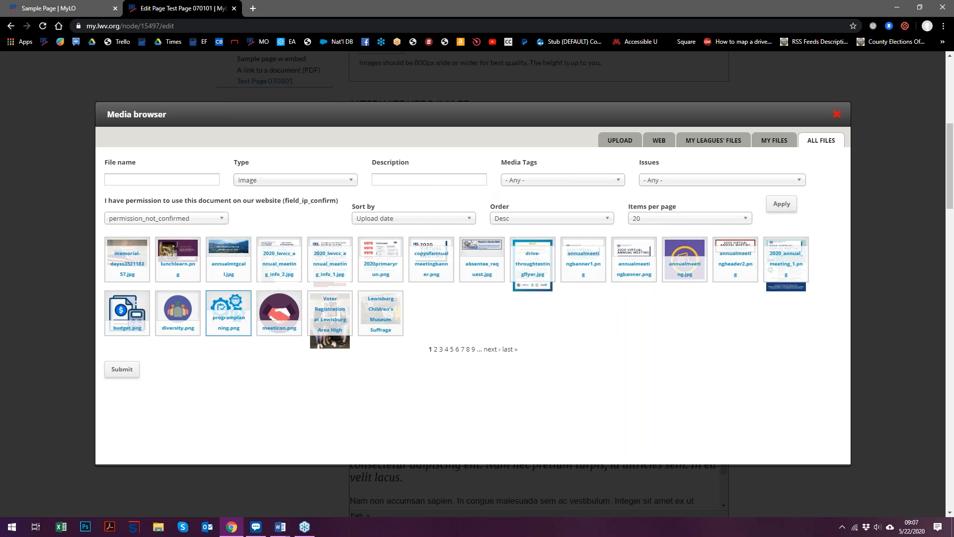
{"action": "left_click", "coordinate": [278, 317]}
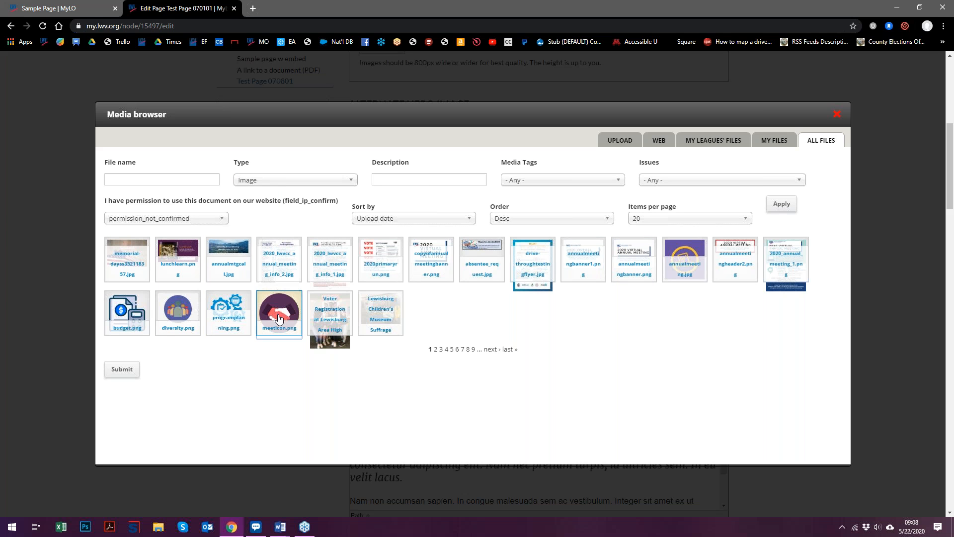
{"action": "left_click", "coordinate": [122, 369]}
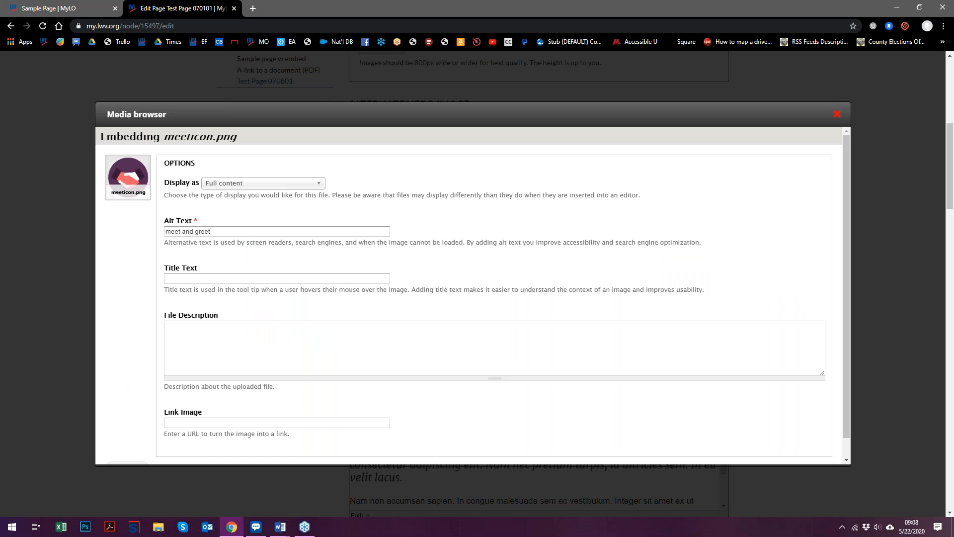
Embed meeticon.png in the Body text with its display set to Thumbnail.
{"action": "left_click", "coordinate": [288, 183]}
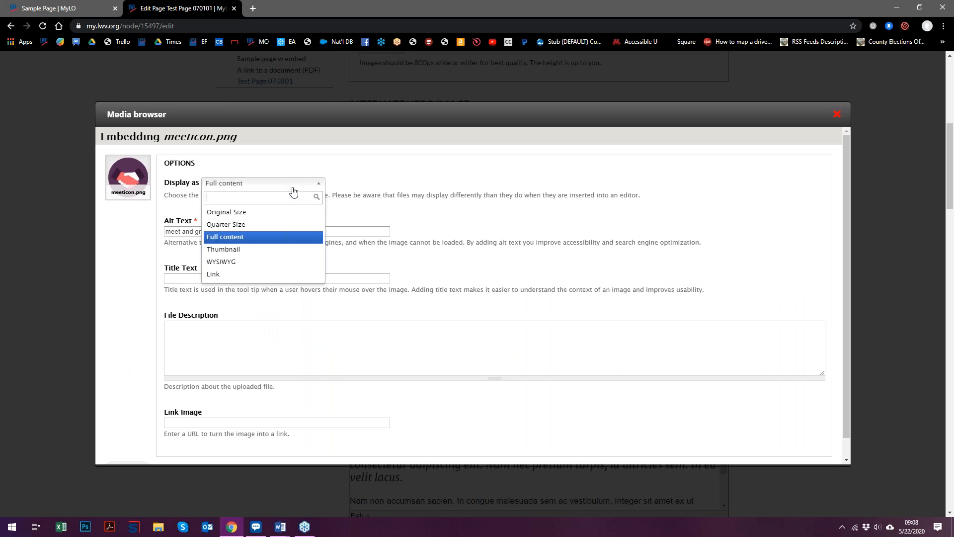
{"action": "left_click", "coordinate": [243, 250]}
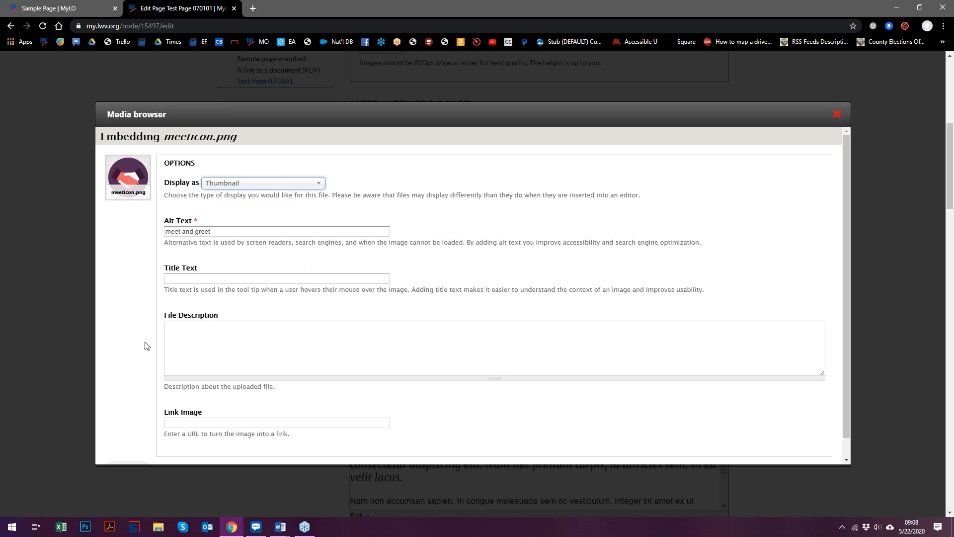
{"action": "scroll", "coordinate": [123, 413], "scroll_direction": "down", "scroll_amount": 1}
{"action": "left_click", "coordinate": [125, 451]}
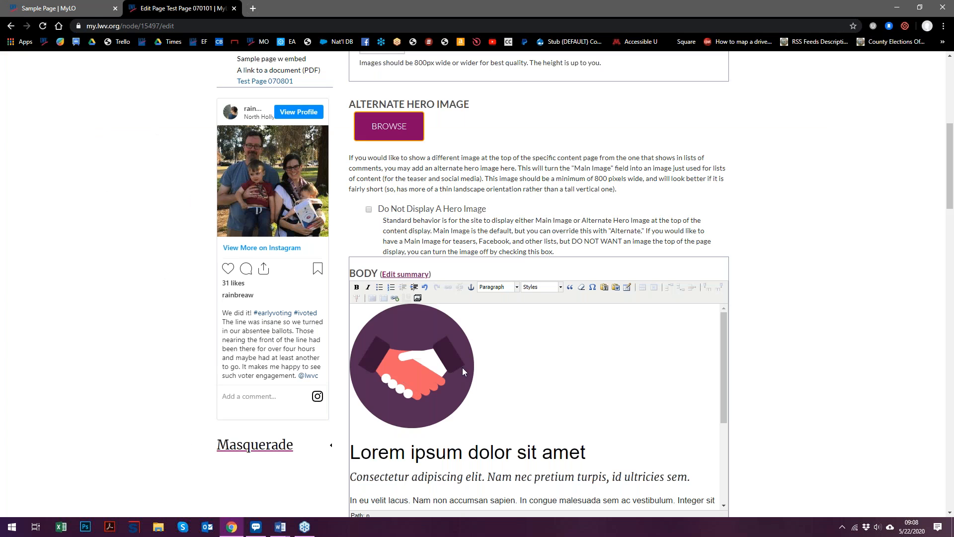
Shrink the embedded handshake image slightly, keeping its proportions, and deselect it.
{"action": "left_click", "coordinate": [420, 360]}
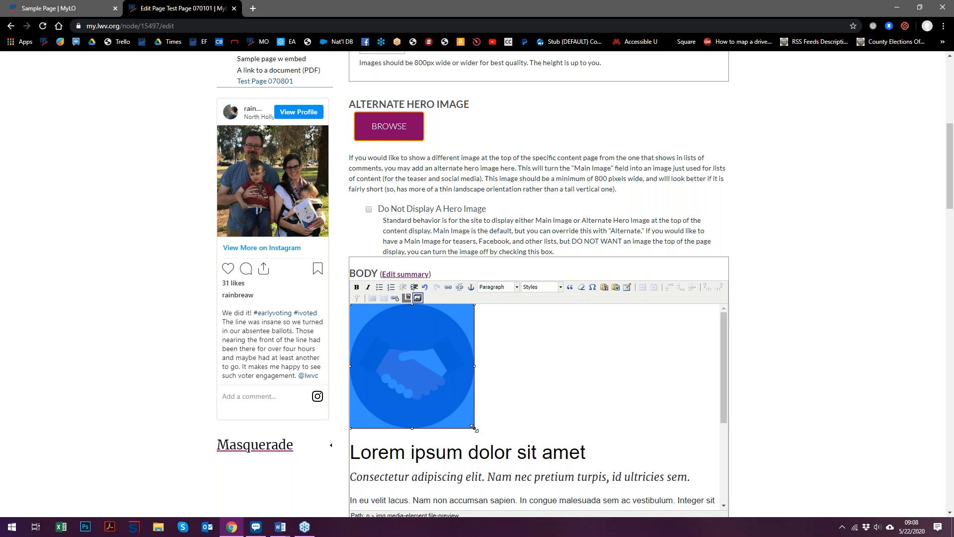
{"action": "mouse_move", "coordinate": [473, 427]}
{"action": "left_mouse_down"}
{"action": "mouse_move", "coordinate": [455, 403]}
{"action": "mouse_move", "coordinate": [462, 416]}
{"action": "left_mouse_up"}
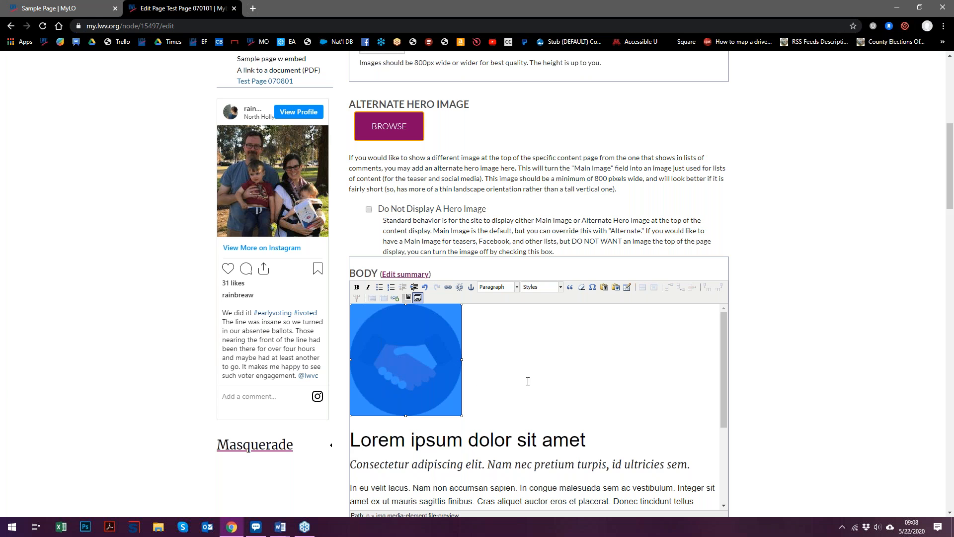
{"action": "left_click", "coordinate": [507, 360]}
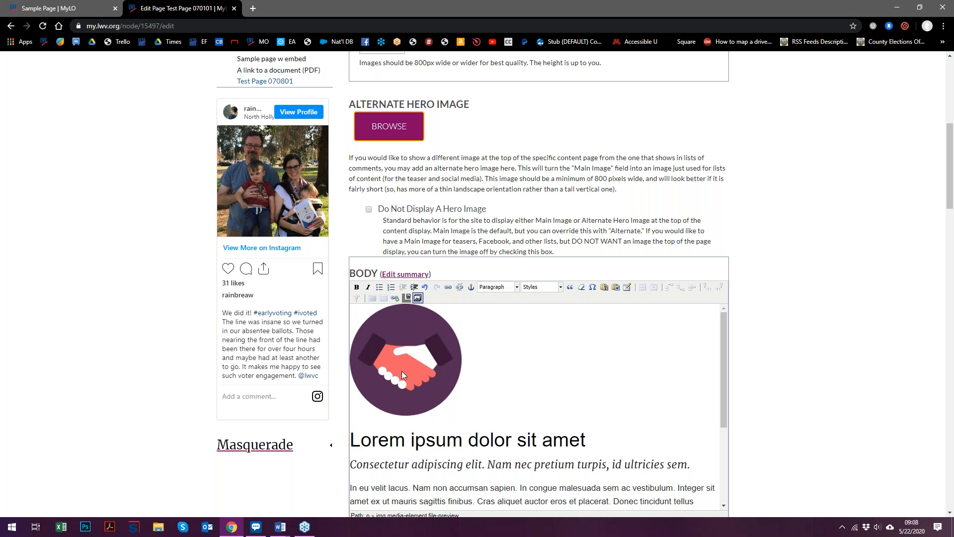
Apply the Float image right style to the handshake image in the Body text and deselect it.
{"action": "left_click", "coordinate": [415, 362]}
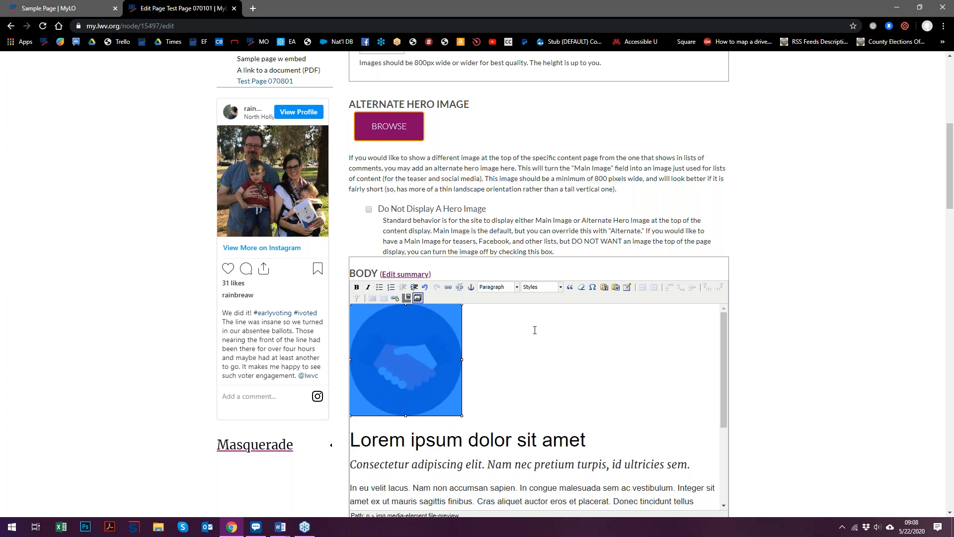
{"action": "left_click", "coordinate": [559, 287]}
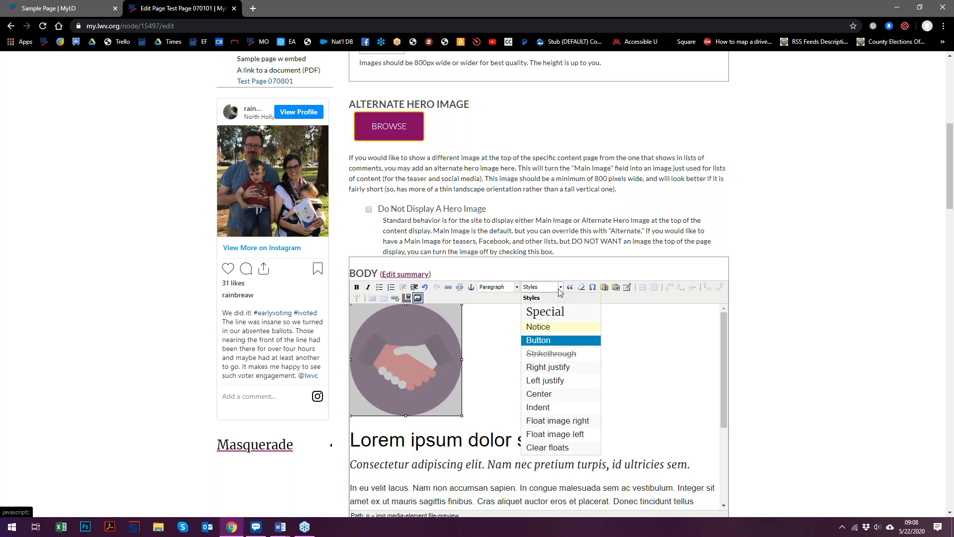
{"action": "left_click", "coordinate": [580, 424]}
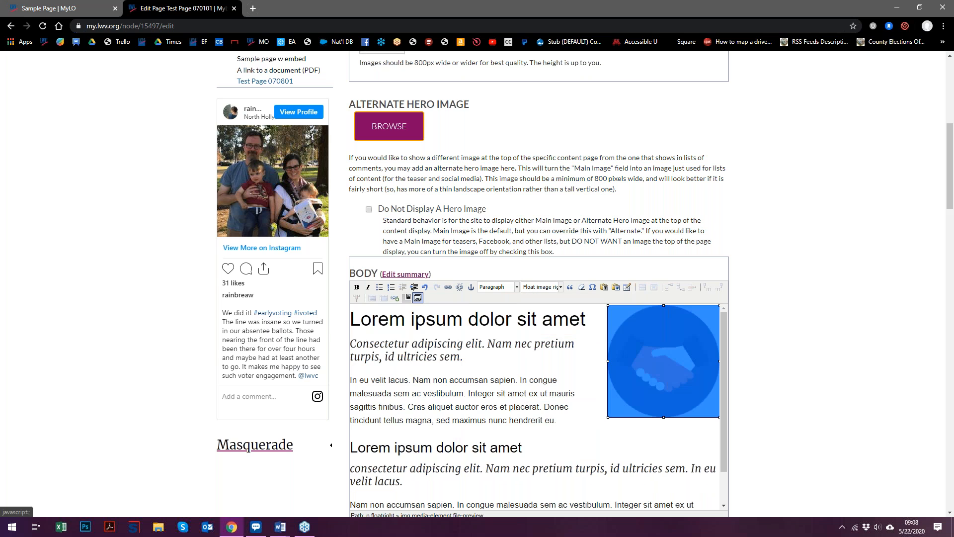
{"action": "left_click", "coordinate": [531, 401]}
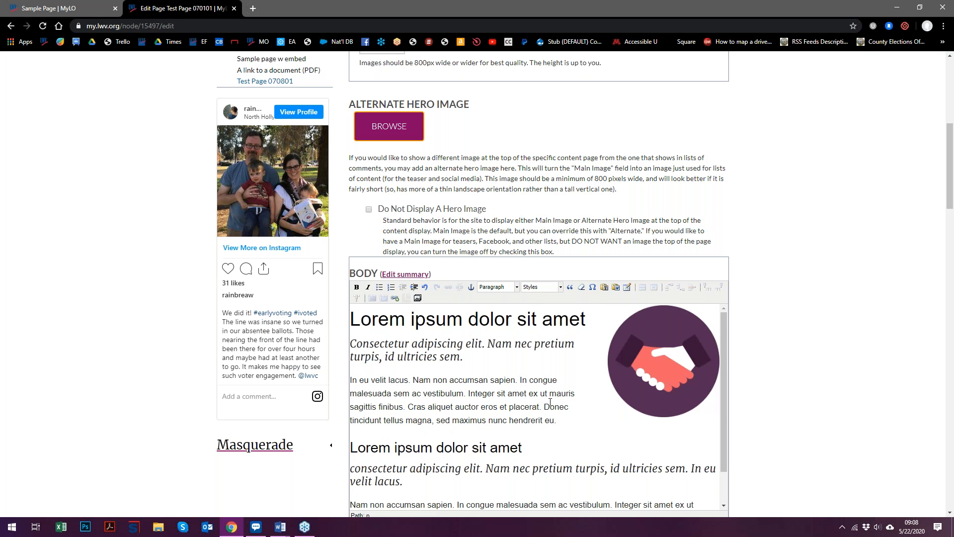
Save the edited Test Page 070101 with its existing moderation notes and draft state.
{"action": "scroll", "coordinate": [590, 369], "scroll_direction": "down", "scroll_amount": 2}
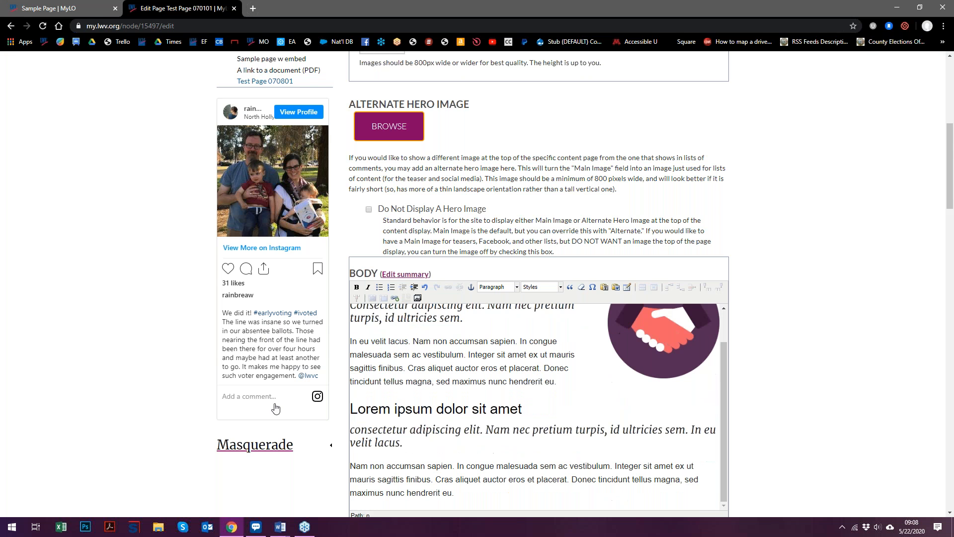
{"action": "scroll", "coordinate": [333, 439], "scroll_direction": "down", "scroll_amount": 2}
{"action": "scroll", "coordinate": [333, 439], "scroll_direction": "down", "scroll_amount": 2}
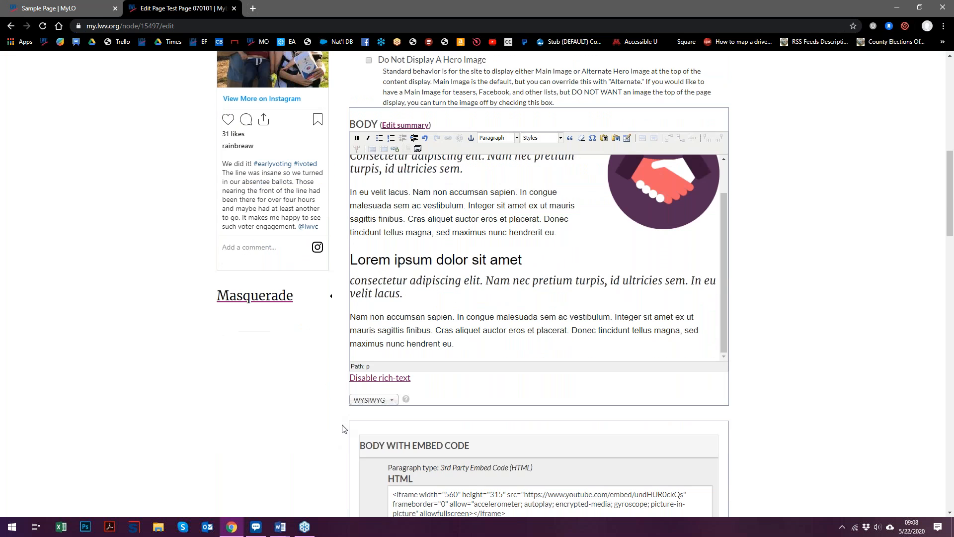
{"action": "scroll", "coordinate": [313, 415], "scroll_direction": "down", "scroll_amount": 2}
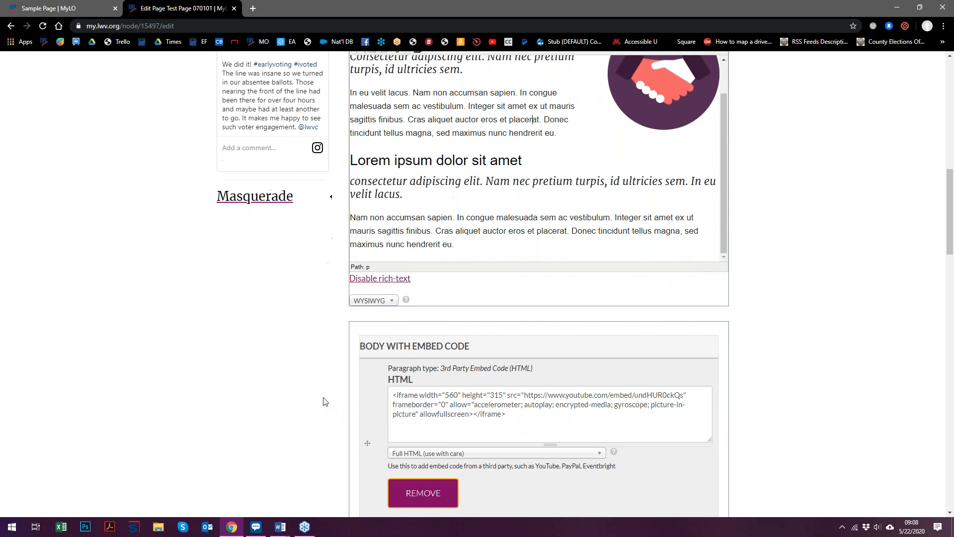
{"action": "scroll", "coordinate": [323, 401], "scroll_direction": "down", "scroll_amount": 9}
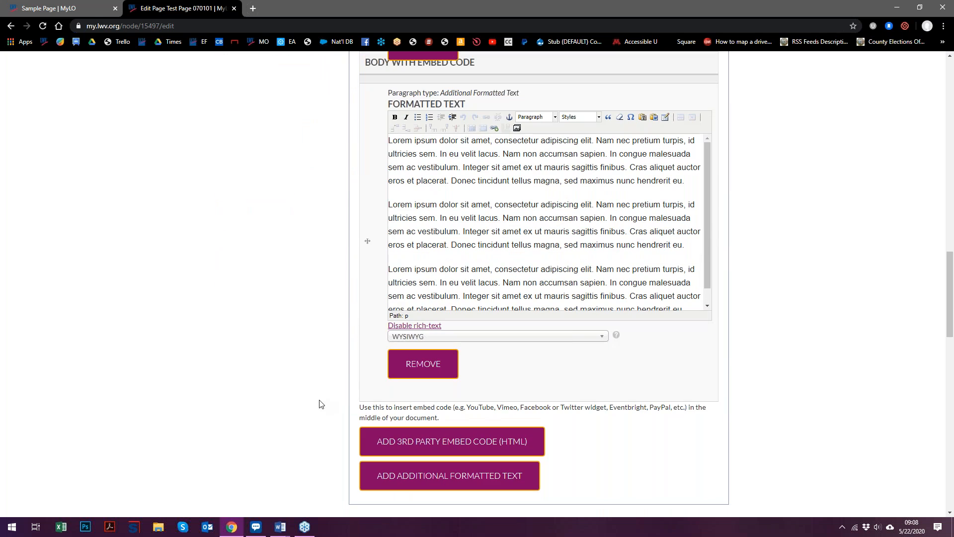
{"action": "scroll", "coordinate": [316, 405], "scroll_direction": "down", "scroll_amount": 14}
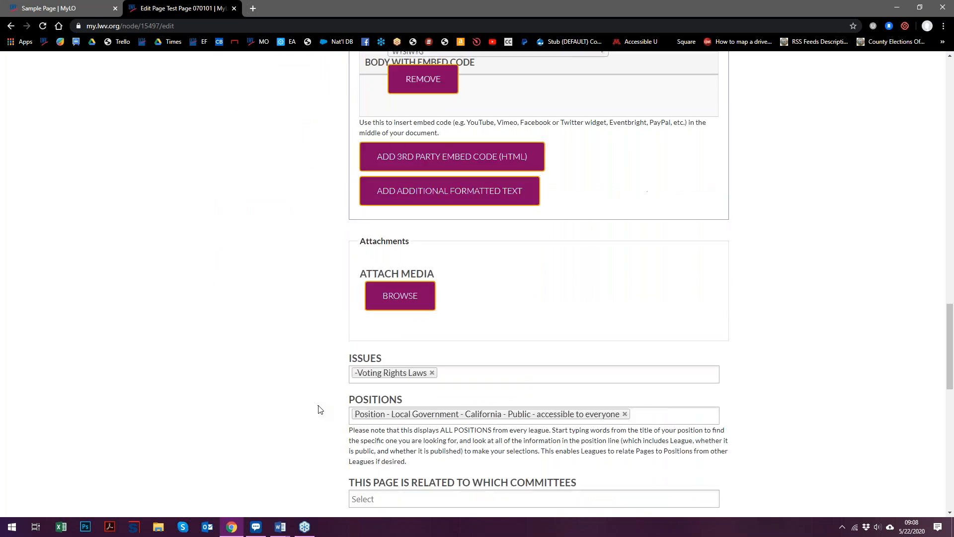
{"action": "scroll", "coordinate": [317, 411], "scroll_direction": "down", "scroll_amount": 2}
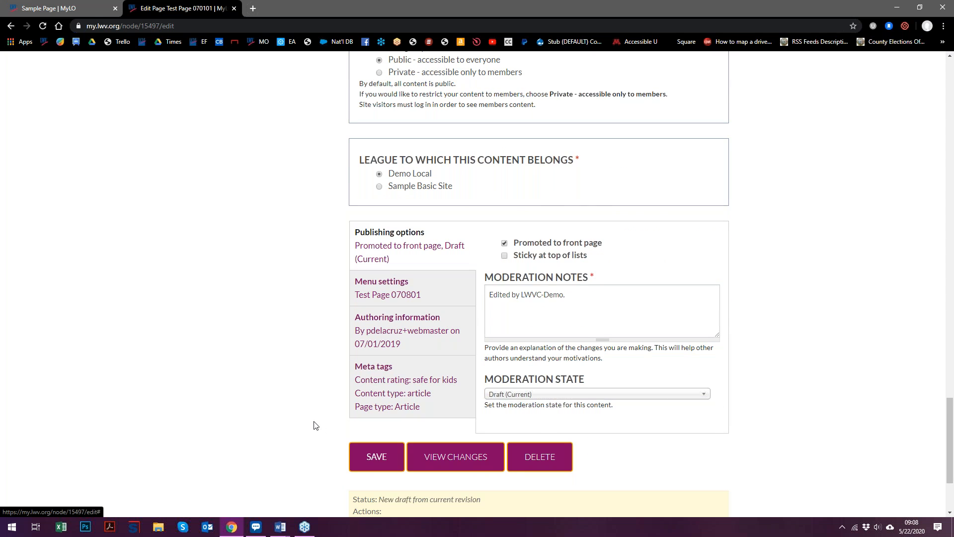
{"action": "left_click", "coordinate": [370, 465]}
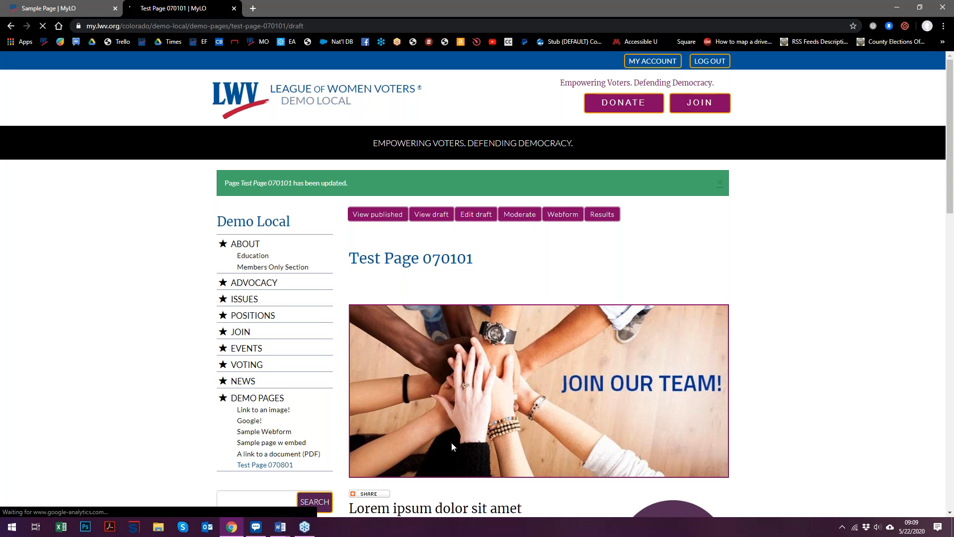
Review the saved draft of Test Page 070101, from the floated image down to the moderation state setting.
{"action": "scroll", "coordinate": [567, 412], "scroll_direction": "down", "scroll_amount": 4}
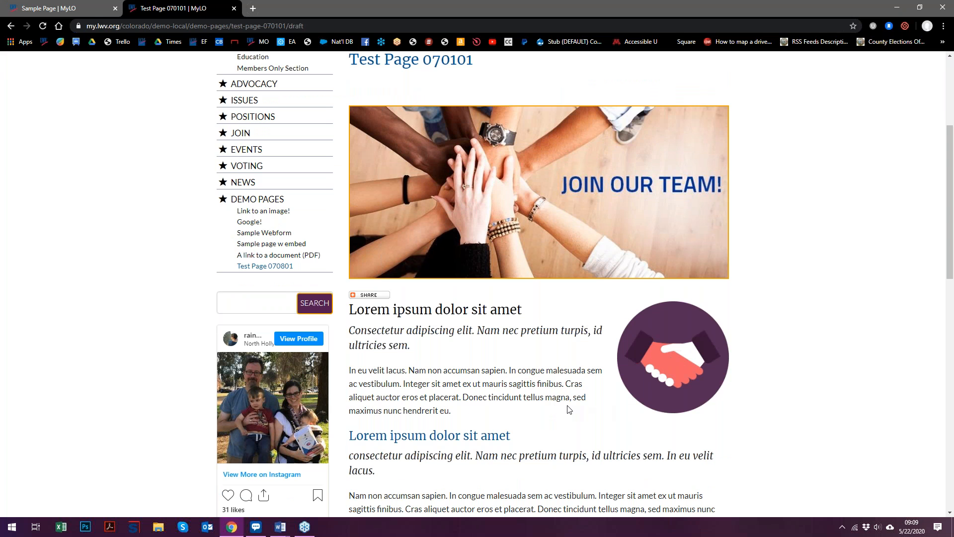
{"action": "scroll", "coordinate": [569, 406], "scroll_direction": "down", "scroll_amount": 2}
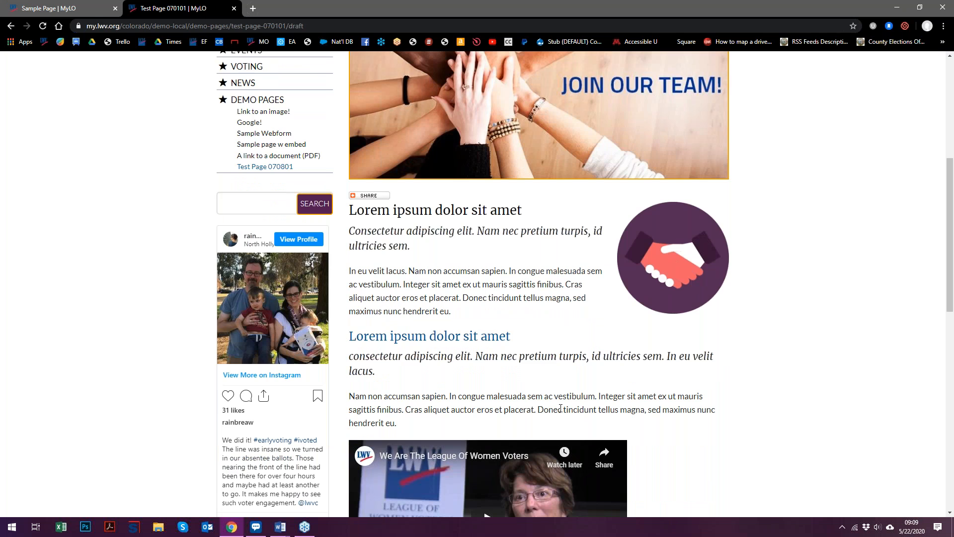
{"action": "scroll", "coordinate": [561, 408], "scroll_direction": "up", "scroll_amount": 2}
{"action": "scroll", "coordinate": [561, 410], "scroll_direction": "down", "scroll_amount": 10}
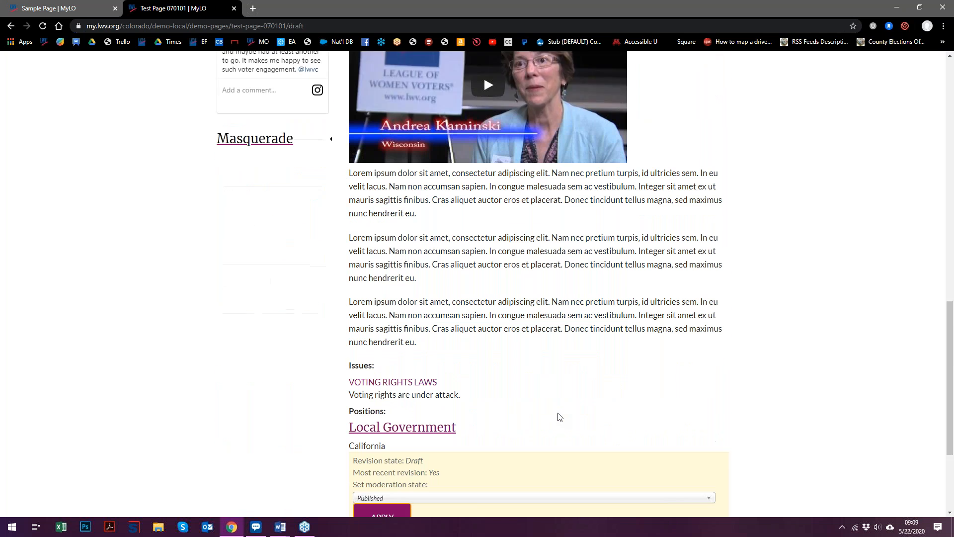
{"action": "scroll", "coordinate": [560, 416], "scroll_direction": "down", "scroll_amount": 1}
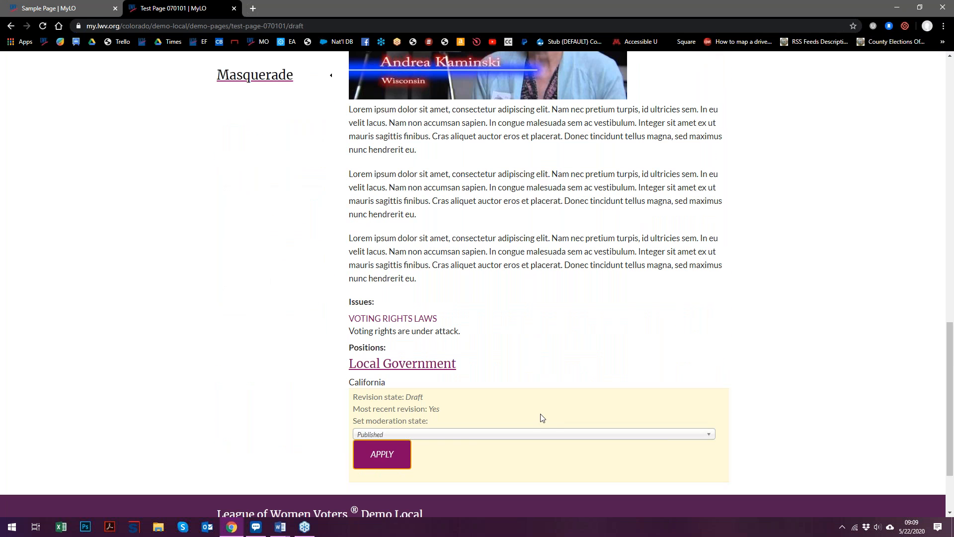
{"action": "left_click", "coordinate": [390, 466]}
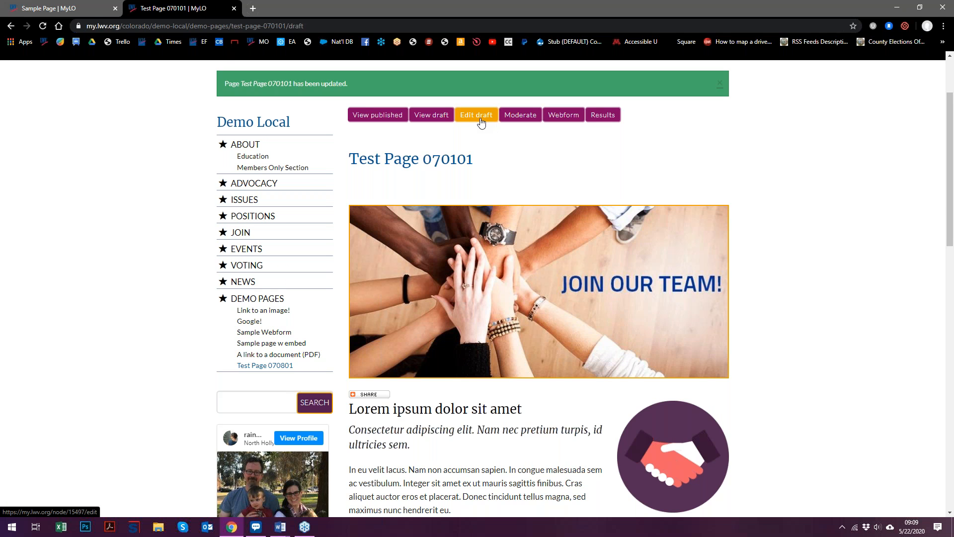
{"action": "scroll", "coordinate": [513, 157], "scroll_direction": "down", "scroll_amount": 5}
Look at the bulleted and numbered lists on the Sample Page, and return to Test Page 070101.
{"action": "left_click", "coordinate": [57, 10]}
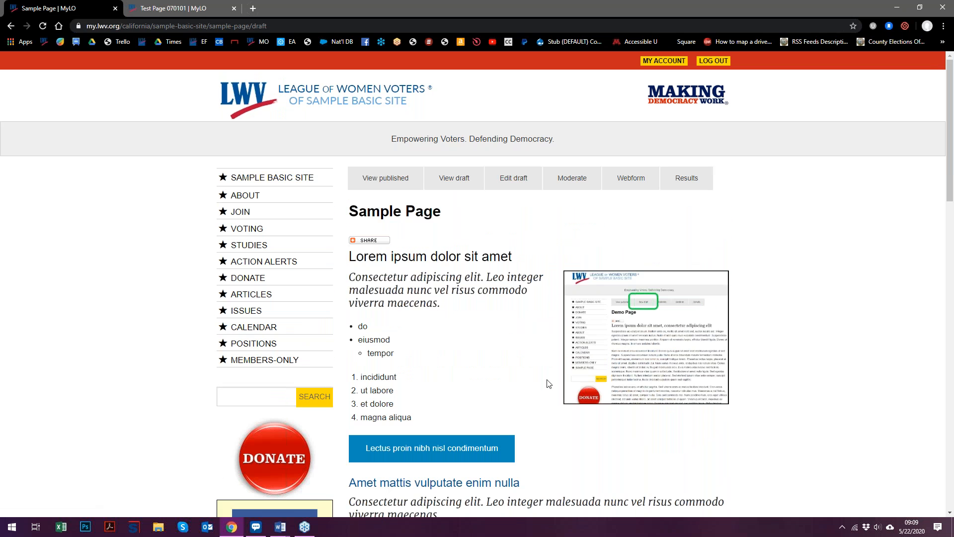
{"action": "scroll", "coordinate": [520, 373], "scroll_direction": "down", "scroll_amount": 1}
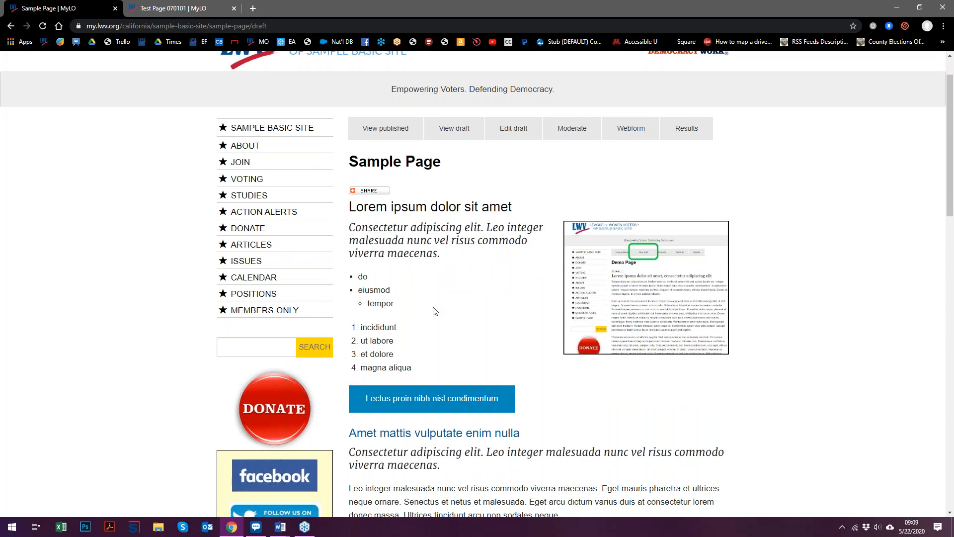
{"action": "key", "text": "ctrl+Tab"}
Open the draft of Test Page 070101 for editing and go to its Body with Embed Code section.
{"action": "left_click", "coordinate": [472, 120]}
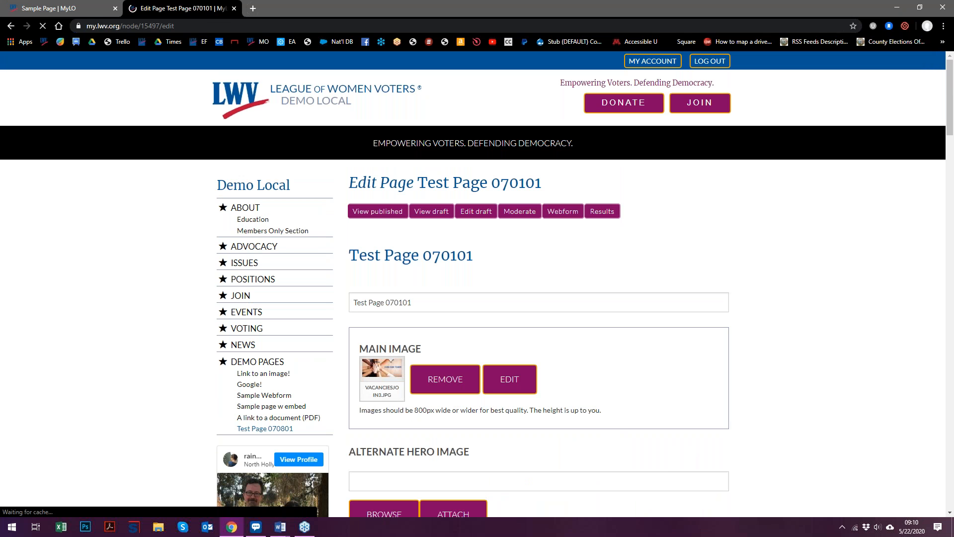
{"action": "scroll", "coordinate": [453, 136], "scroll_direction": "down", "scroll_amount": 1}
{"action": "scroll", "coordinate": [453, 135], "scroll_direction": "down", "scroll_amount": 5}
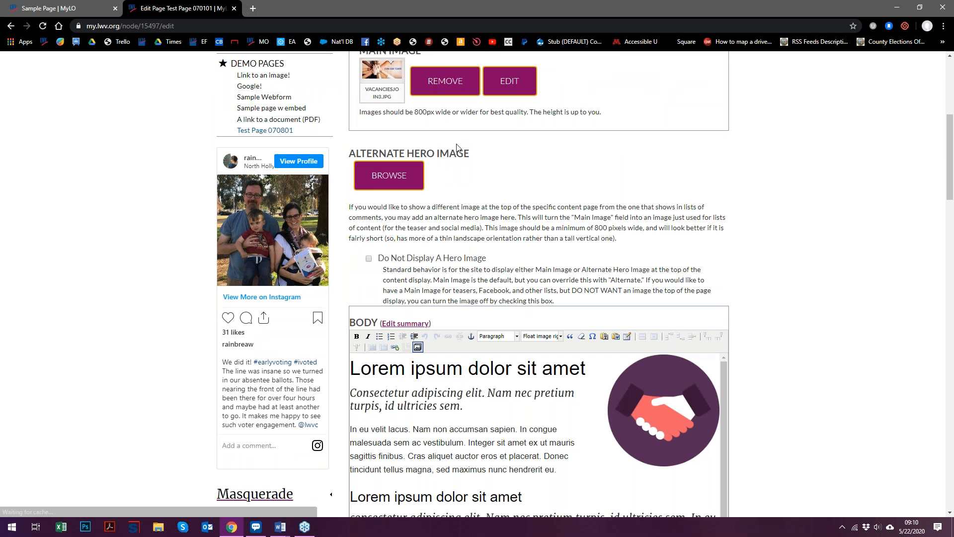
{"action": "scroll", "coordinate": [415, 417], "scroll_direction": "down", "scroll_amount": 2}
{"action": "scroll", "coordinate": [304, 416], "scroll_direction": "down", "scroll_amount": 7}
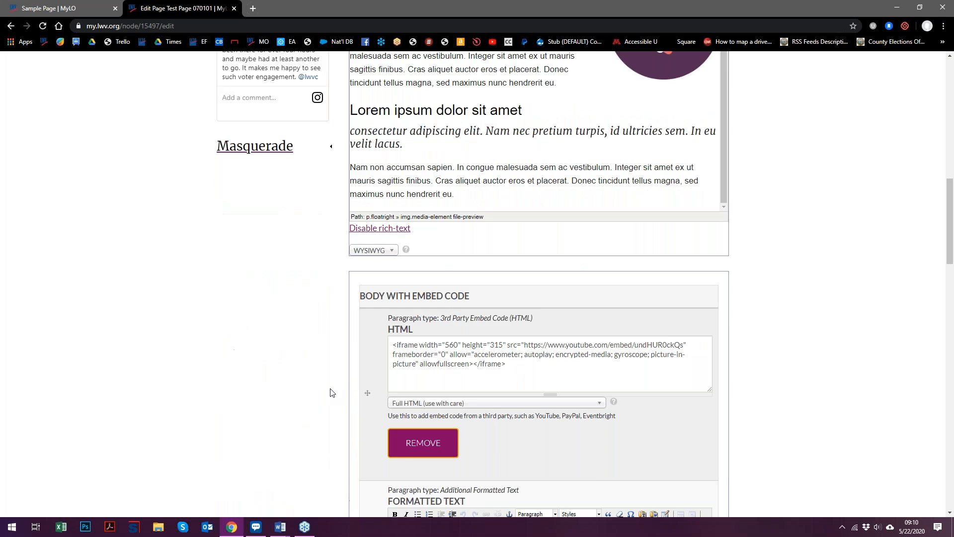
{"action": "scroll", "coordinate": [332, 393], "scroll_direction": "down", "scroll_amount": 5}
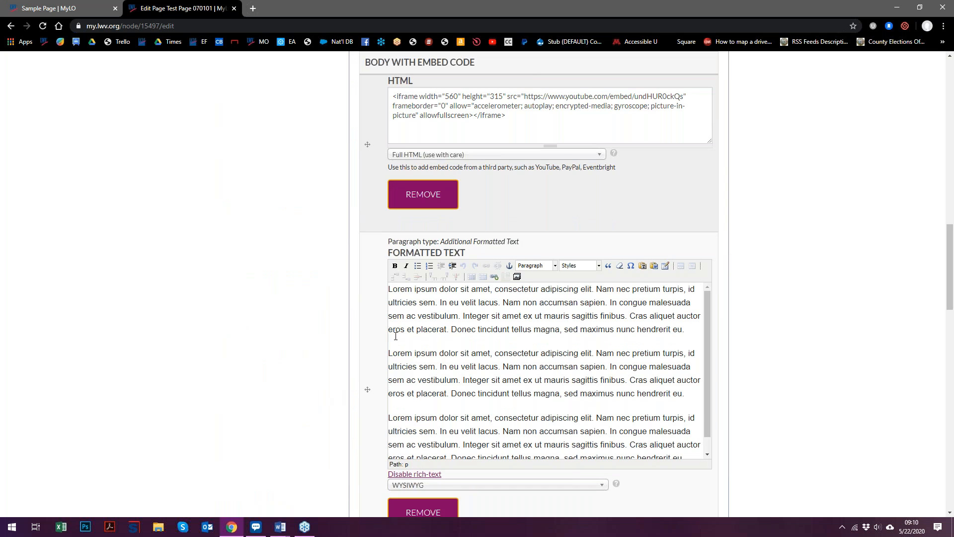
Examine the Body, the YouTube iframe embed code and the Additional Formatted Text that follows it.
{"action": "scroll", "coordinate": [396, 336], "scroll_direction": "up", "scroll_amount": 8}
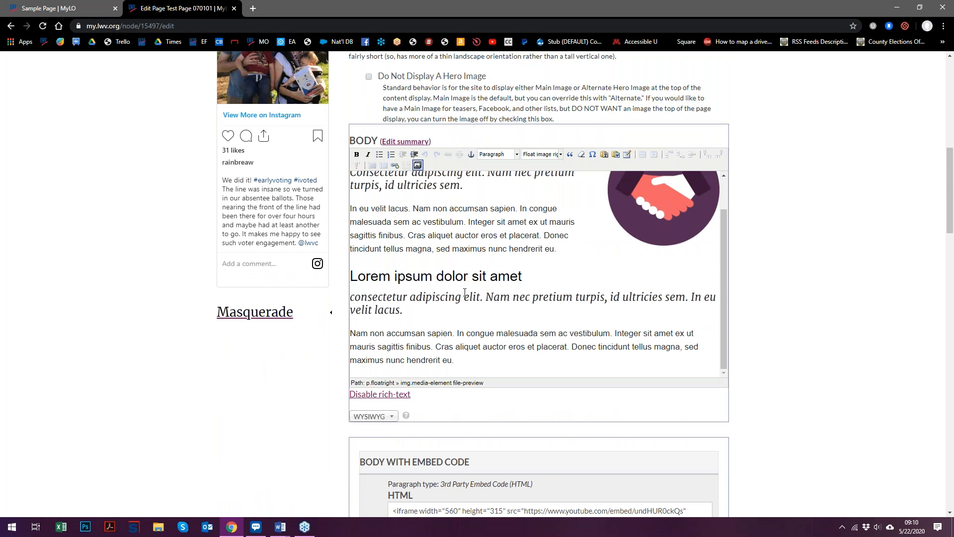
{"action": "scroll", "coordinate": [447, 318], "scroll_direction": "down", "scroll_amount": 5}
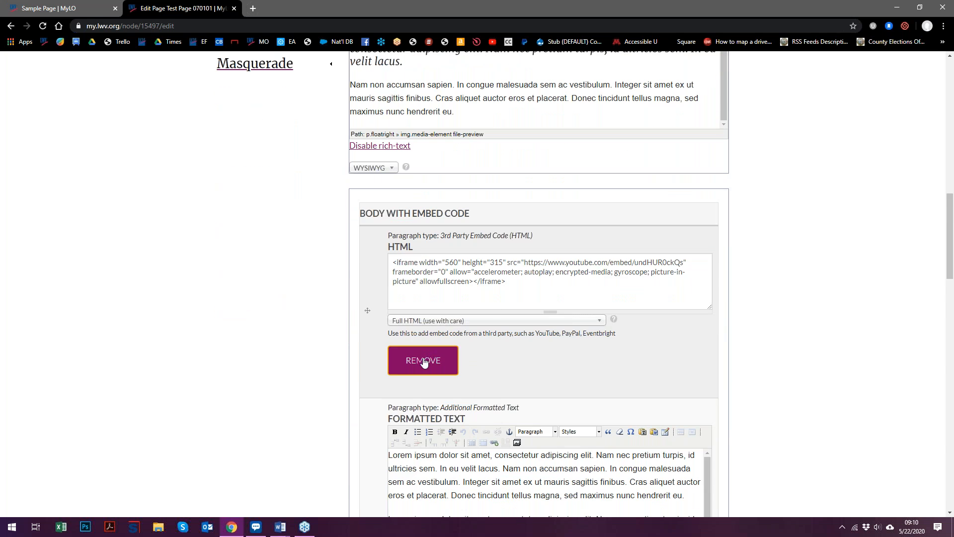
{"action": "scroll", "coordinate": [493, 430], "scroll_direction": "down", "scroll_amount": 4}
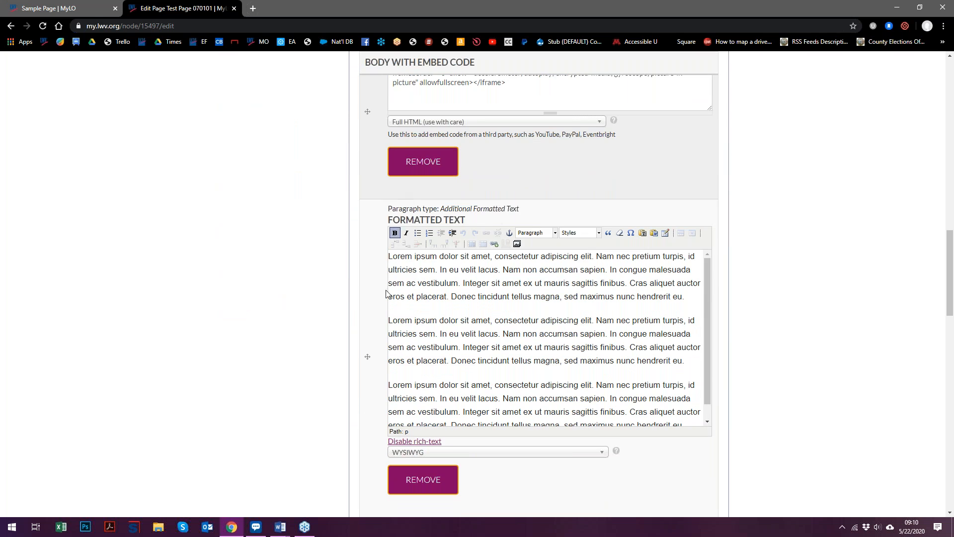
{"action": "scroll", "coordinate": [382, 354], "scroll_direction": "up", "scroll_amount": 1}
{"action": "left_click_drag", "start_coordinate": [555, 139], "coordinate": [371, 117]}
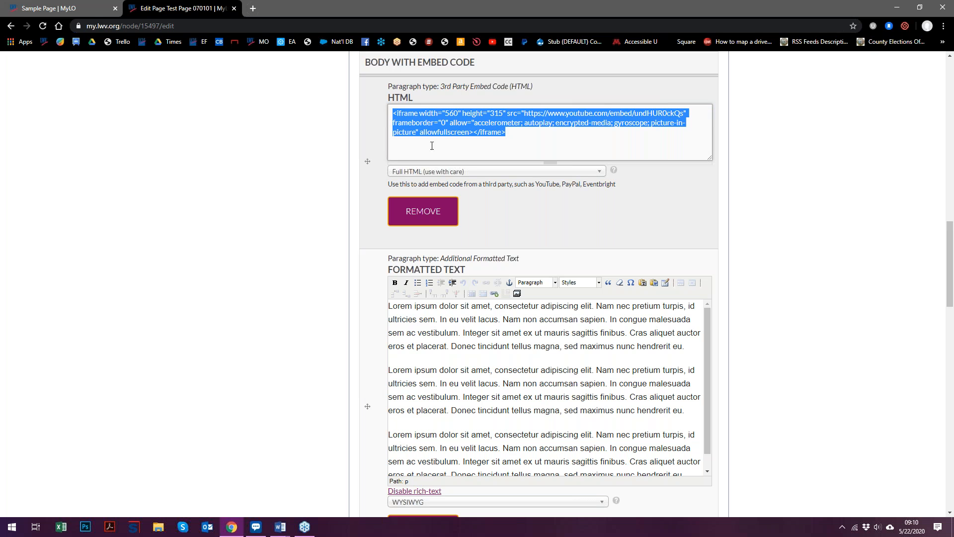
{"action": "left_click", "coordinate": [436, 353]}
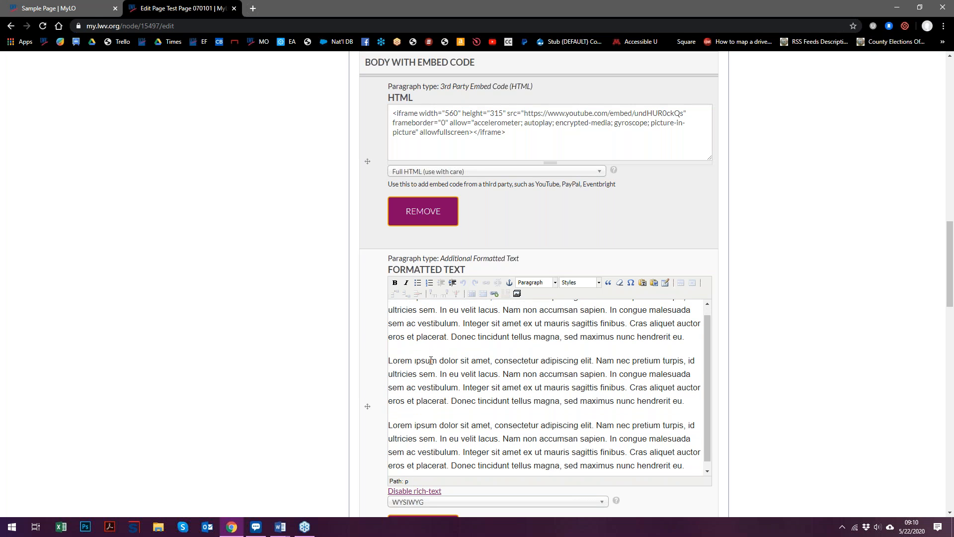
{"action": "scroll", "coordinate": [427, 382], "scroll_direction": "down", "scroll_amount": 1}
{"action": "scroll", "coordinate": [442, 392], "scroll_direction": "up", "scroll_amount": 1}
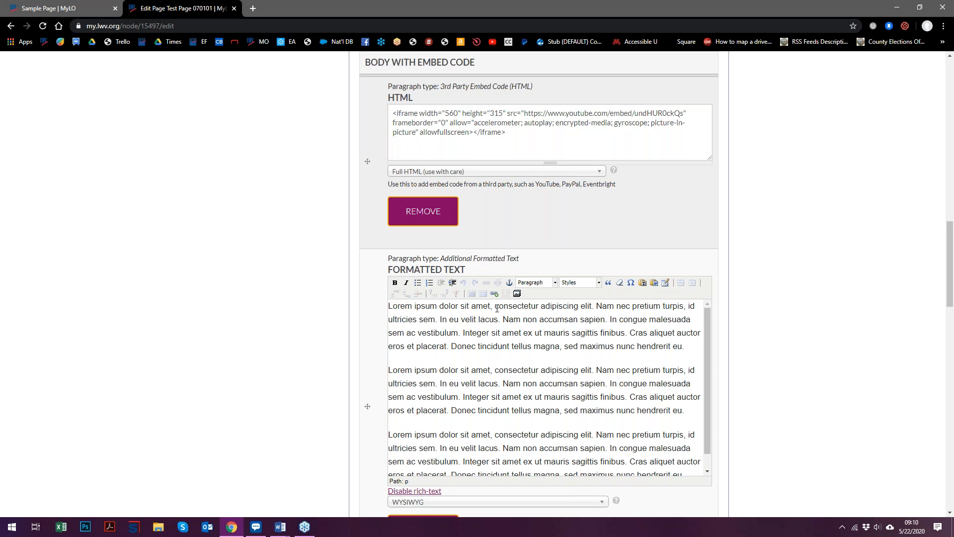
Split the first sentence of the additional formatted text into its own paragraph and format it as Heading 2.
{"action": "left_click", "coordinate": [595, 306]}
{"action": "key", "text": "Return"}
{"action": "left_click_drag", "start_coordinate": [594, 306], "coordinate": [362, 308]}
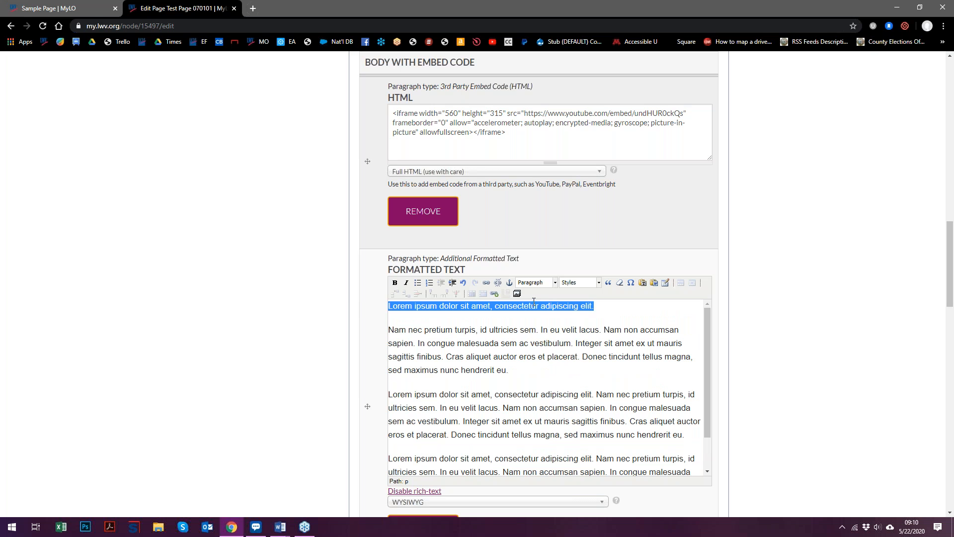
{"action": "left_click", "coordinate": [535, 283]}
{"action": "left_click", "coordinate": [544, 309]}
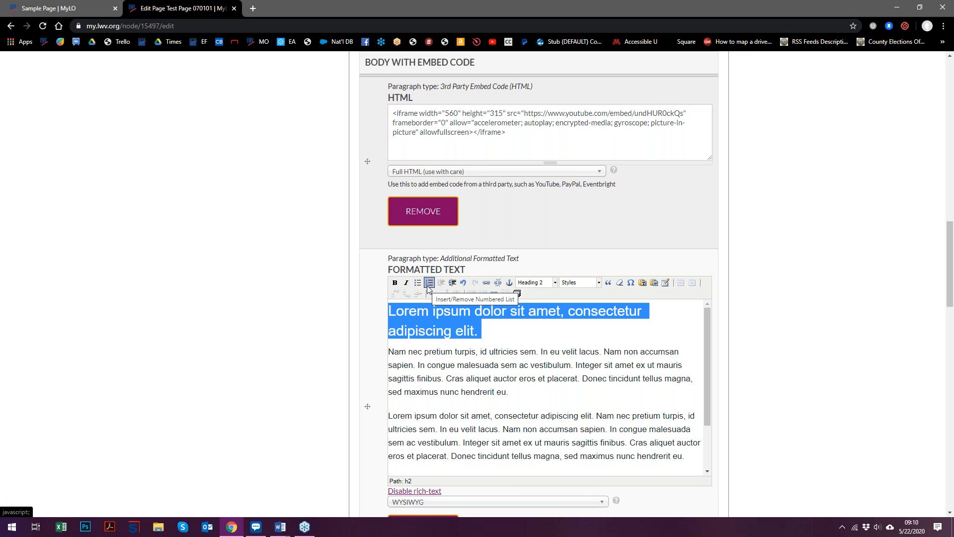
{"action": "left_click", "coordinate": [574, 380]}
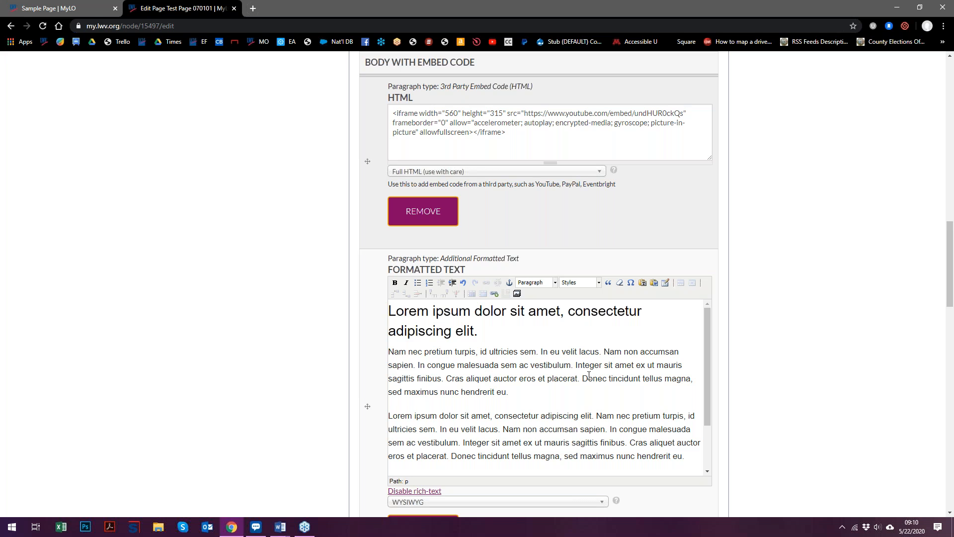
Break the words "Nam", "nec", "pretium", "turpis," and "id" below the new heading onto separate lines.
{"action": "left_click", "coordinate": [409, 354]}
{"action": "key", "text": "Return"}
{"action": "left_click", "coordinate": [405, 376]}
{"action": "key", "text": "Return"}
{"action": "left_click", "coordinate": [418, 399]}
{"action": "key", "text": "Return"}
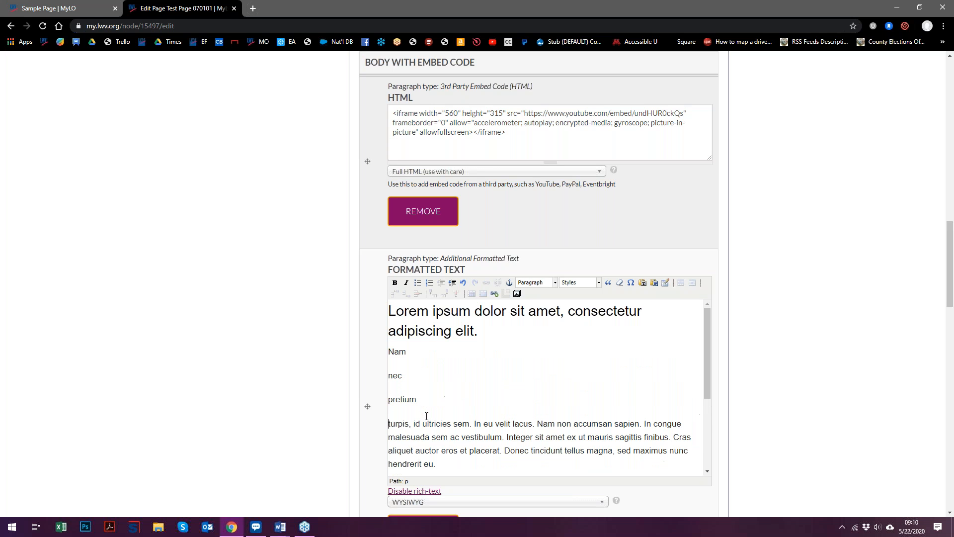
{"action": "left_click", "coordinate": [415, 426]}
{"action": "key", "text": "Return"}
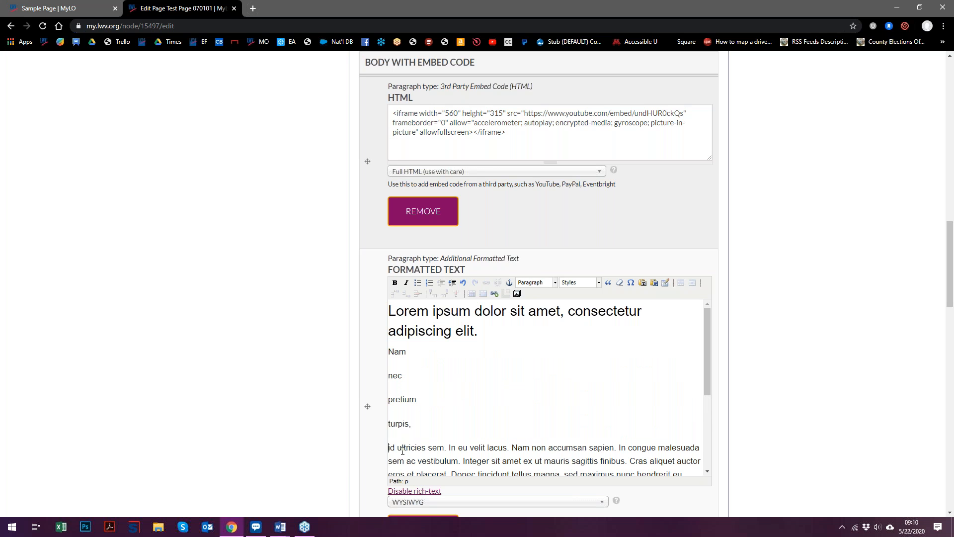
{"action": "left_click", "coordinate": [398, 447]}
{"action": "key", "text": "Return"}
Turn "pretium", "turpis," and "id" into a bulleted list and "Nam" and "nec" into a numbered list.
{"action": "left_click_drag", "start_coordinate": [396, 446], "coordinate": [376, 404]}
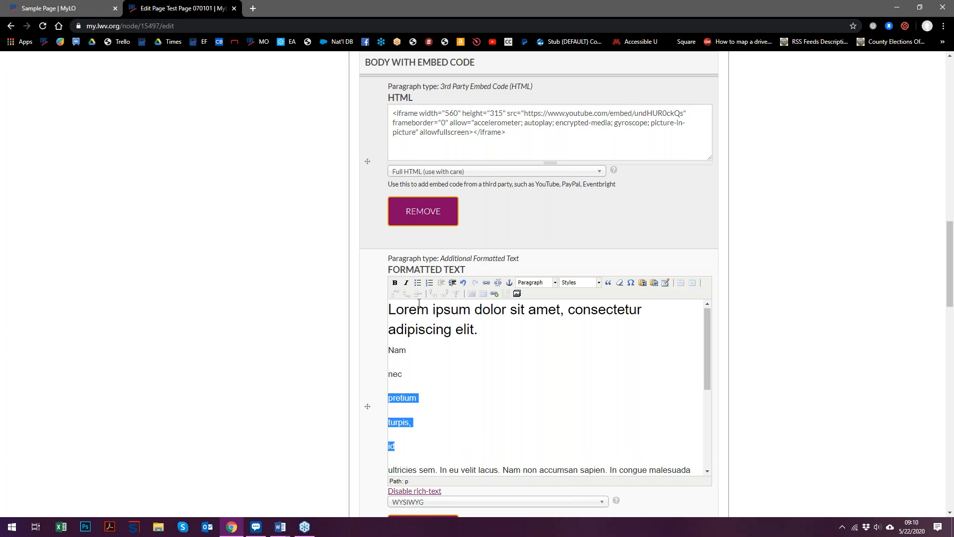
{"action": "left_click", "coordinate": [418, 282]}
{"action": "left_click_drag", "start_coordinate": [388, 349], "coordinate": [404, 373]}
{"action": "left_click", "coordinate": [430, 282]}
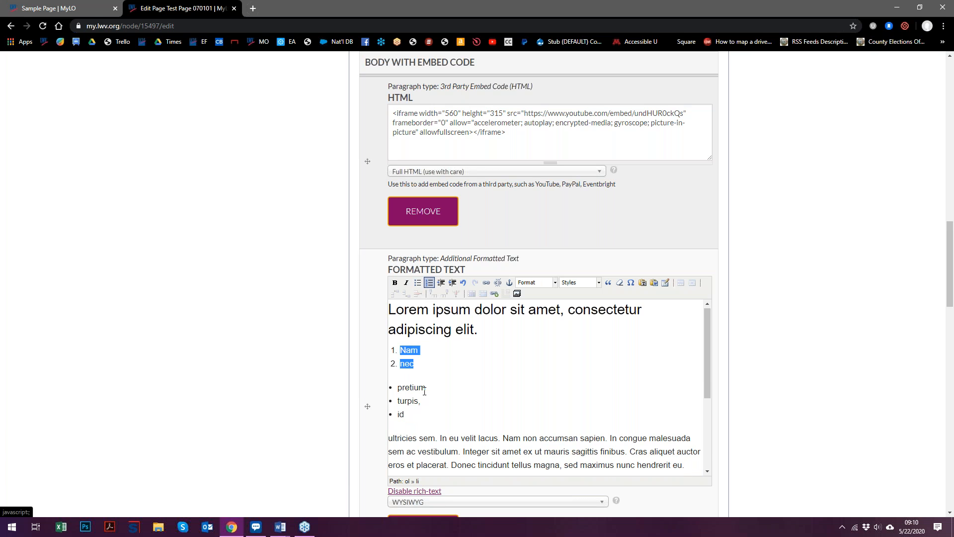
Indent "turpis," and "id" in the bulleted list as sub-bullets under "pretium".
{"action": "left_click", "coordinate": [424, 363]}
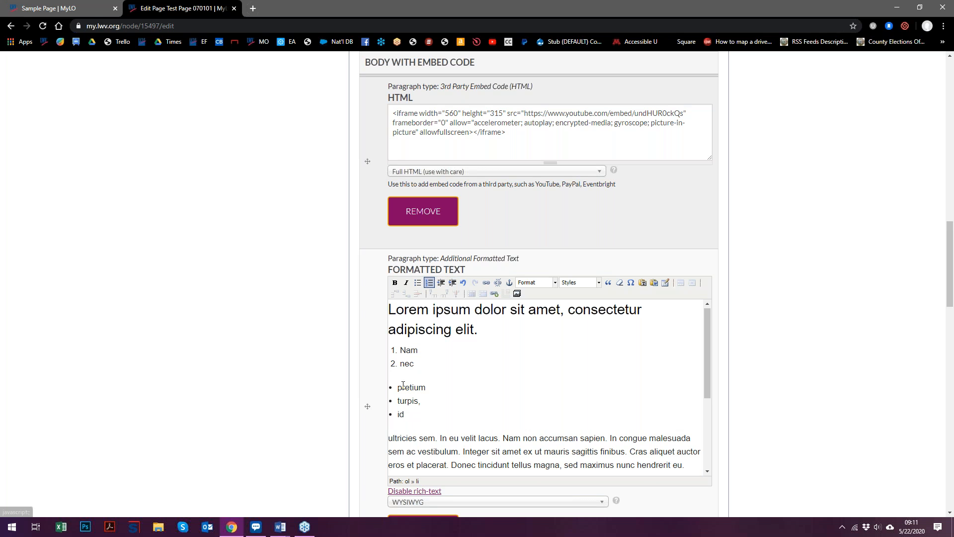
{"action": "left_click_drag", "start_coordinate": [404, 415], "coordinate": [395, 399]}
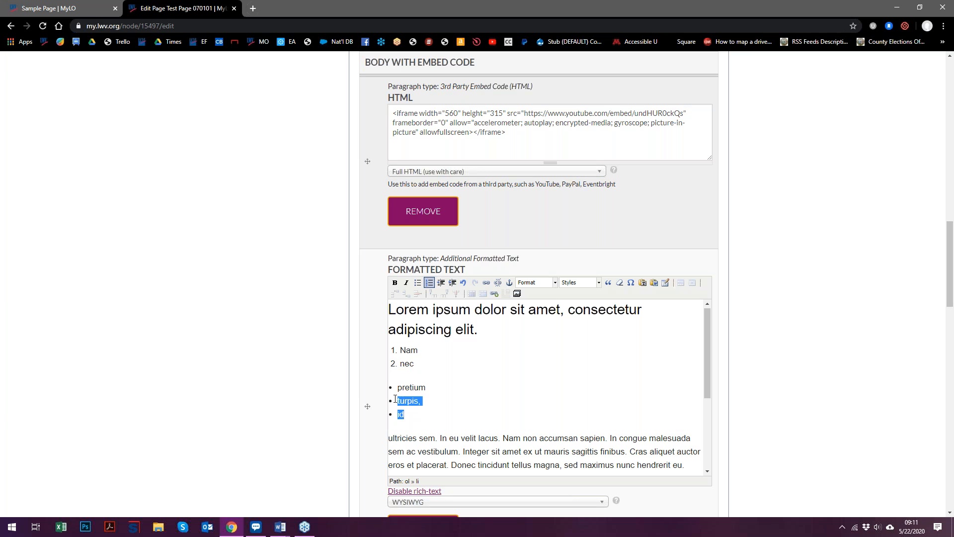
{"action": "left_click", "coordinate": [441, 282]}
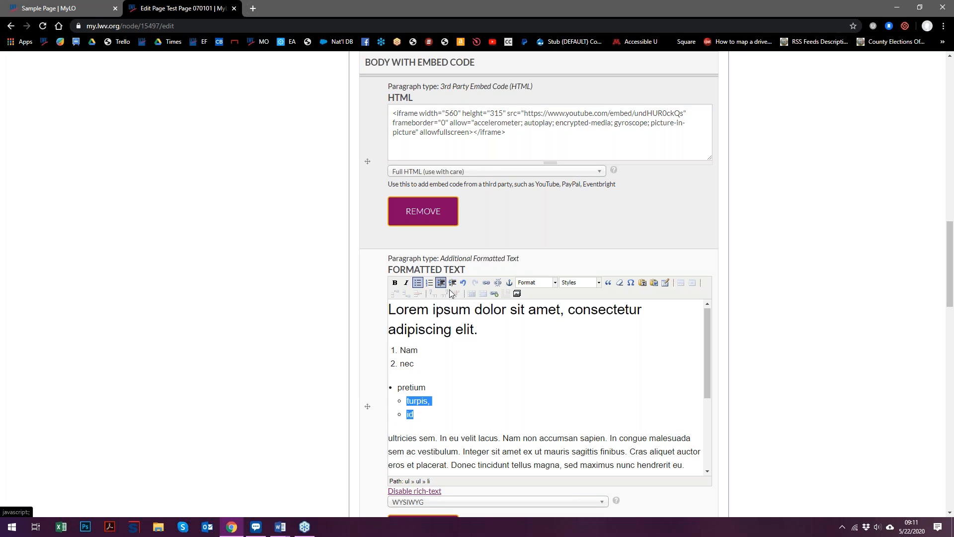
{"action": "left_click_drag", "start_coordinate": [423, 434], "coordinate": [424, 464]}
{"action": "left_click", "coordinate": [390, 437]}
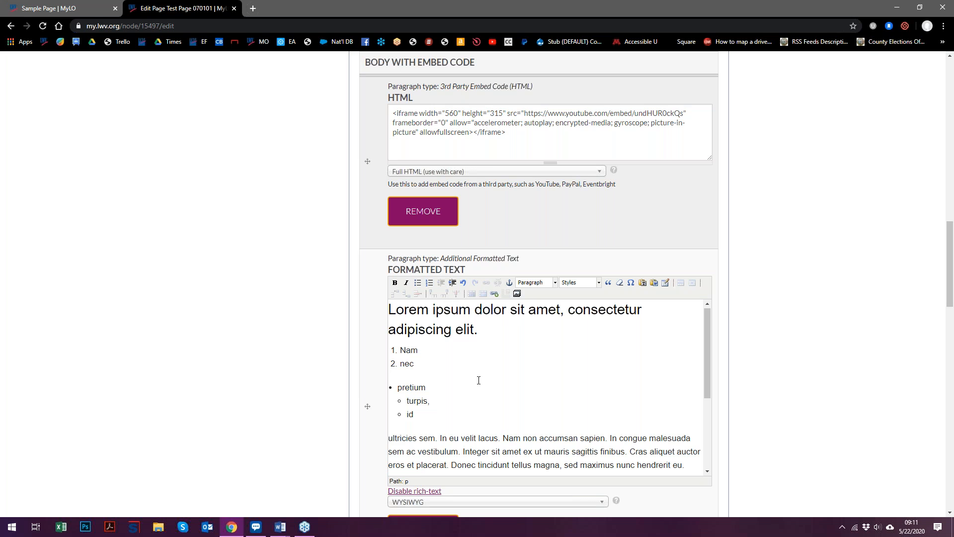
Split "ultricies sem." below the lists into its own paragraph.
{"action": "scroll", "coordinate": [481, 379], "scroll_direction": "down", "scroll_amount": 1}
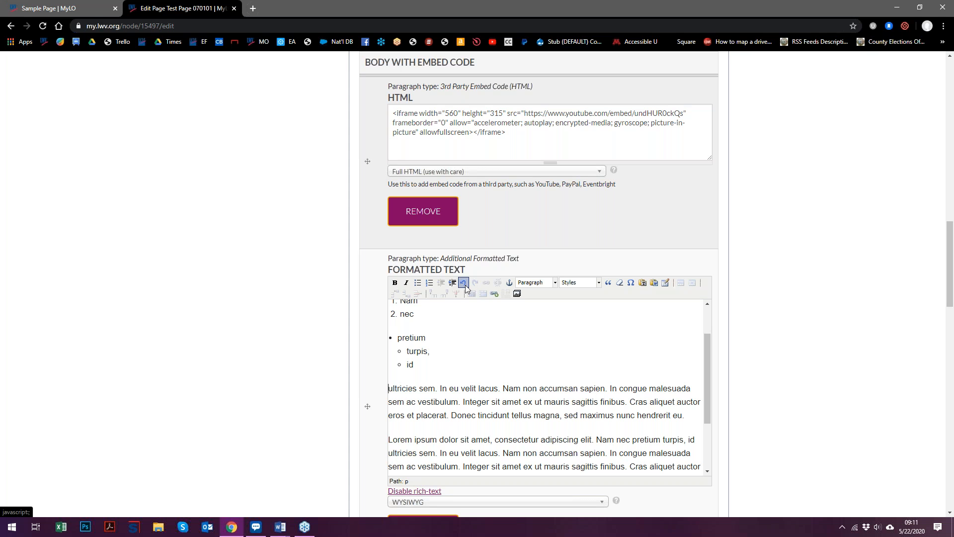
{"action": "scroll", "coordinate": [326, 356], "scroll_direction": "down", "scroll_amount": 1}
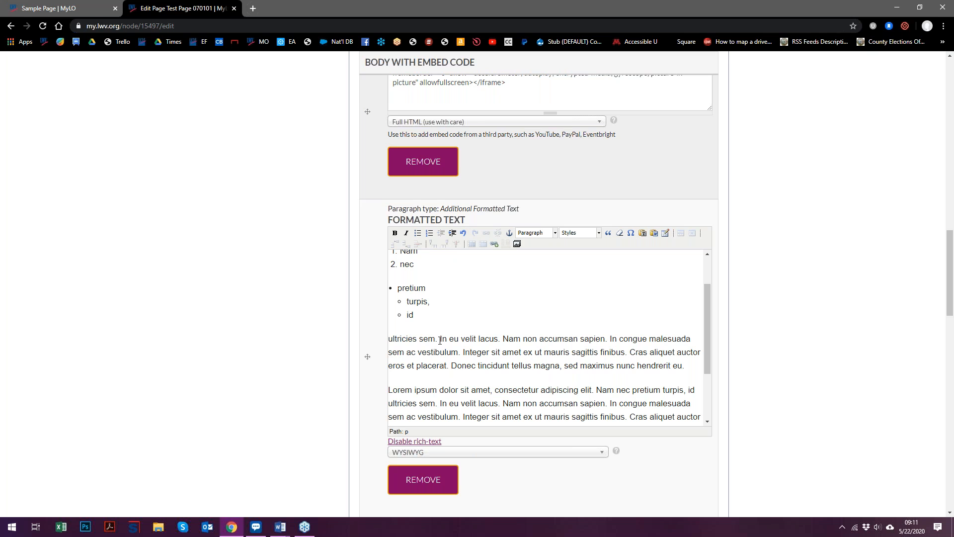
{"action": "key", "text": "Return"}
{"action": "left_click_drag", "start_coordinate": [437, 339], "coordinate": [355, 340]}
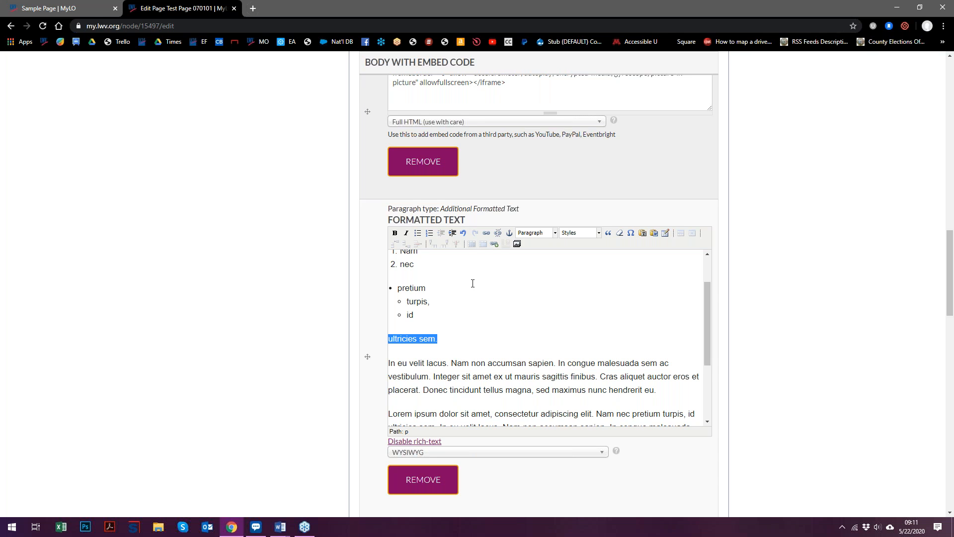
{"action": "left_click", "coordinate": [485, 233]}
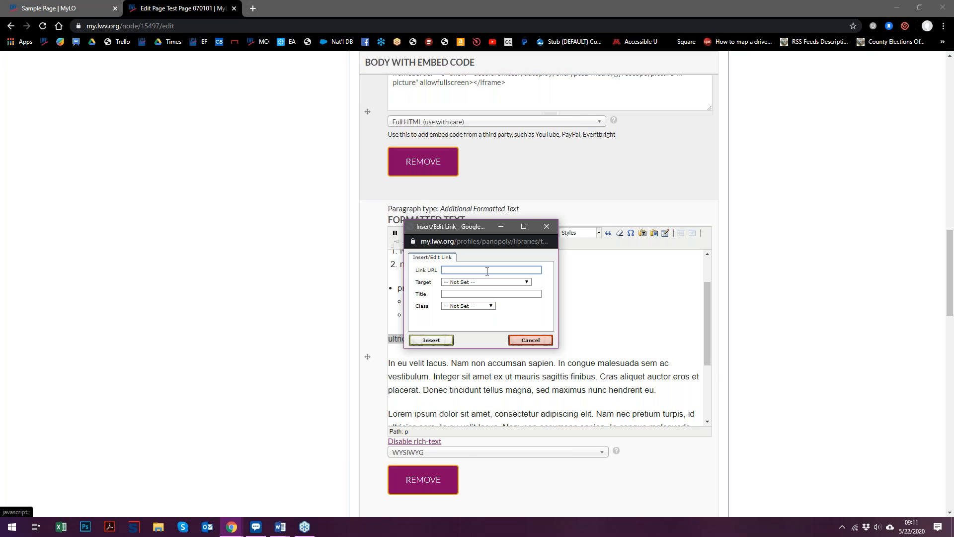
{"action": "type", "text": "m"}
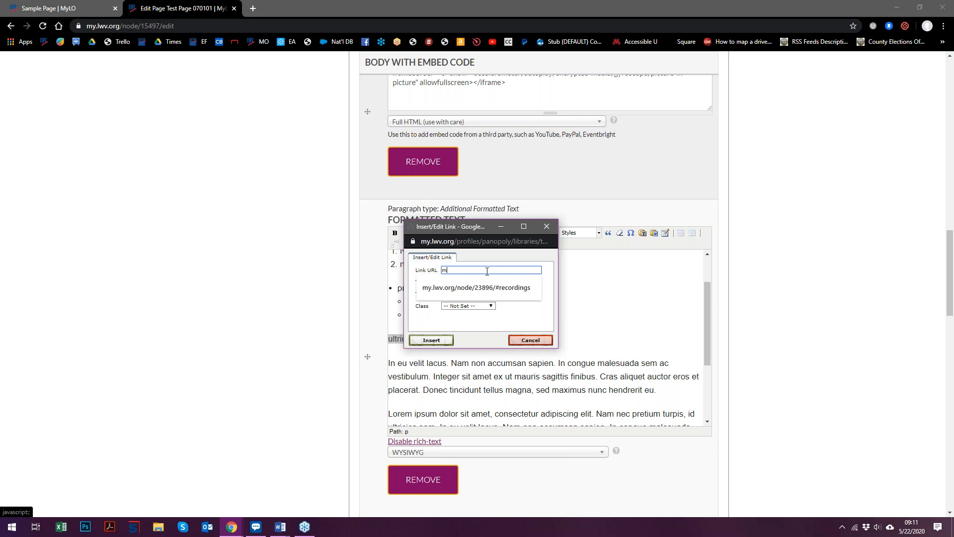
{"action": "key", "text": "BackSpace"}
{"action": "type", "text": "https"}
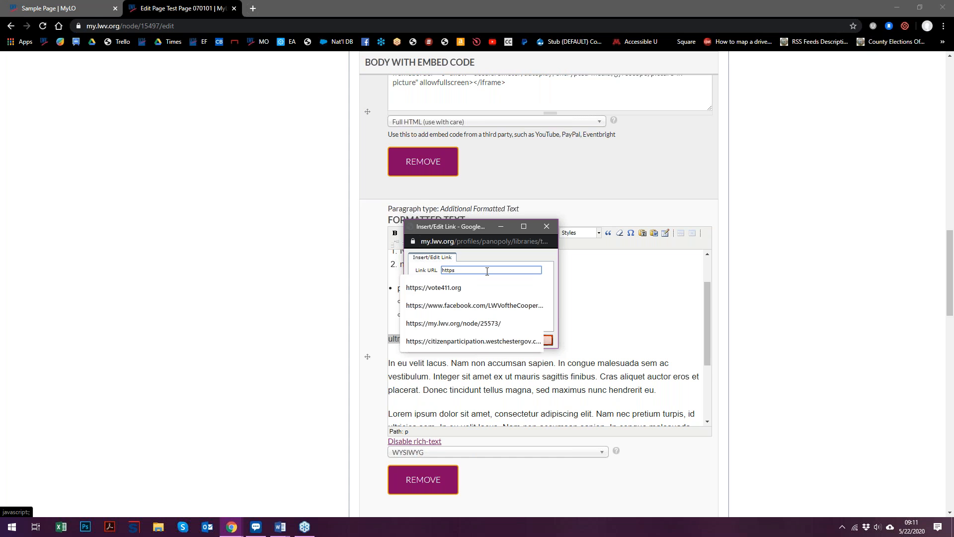
{"action": "type", "text": ":my"}
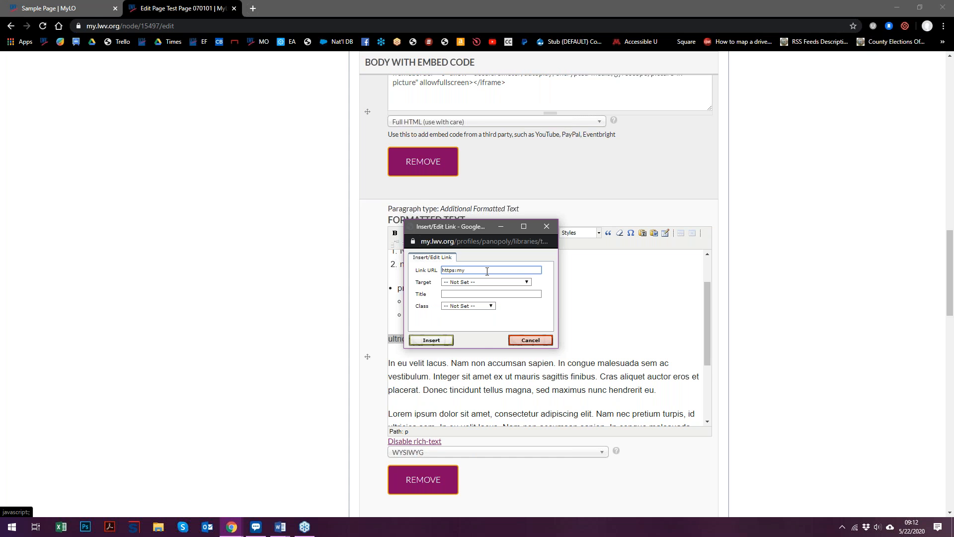
{"action": "key", "text": "BackSpace"}
{"action": "key", "text": "BackSpace"}
{"action": "type", "text": "//"}
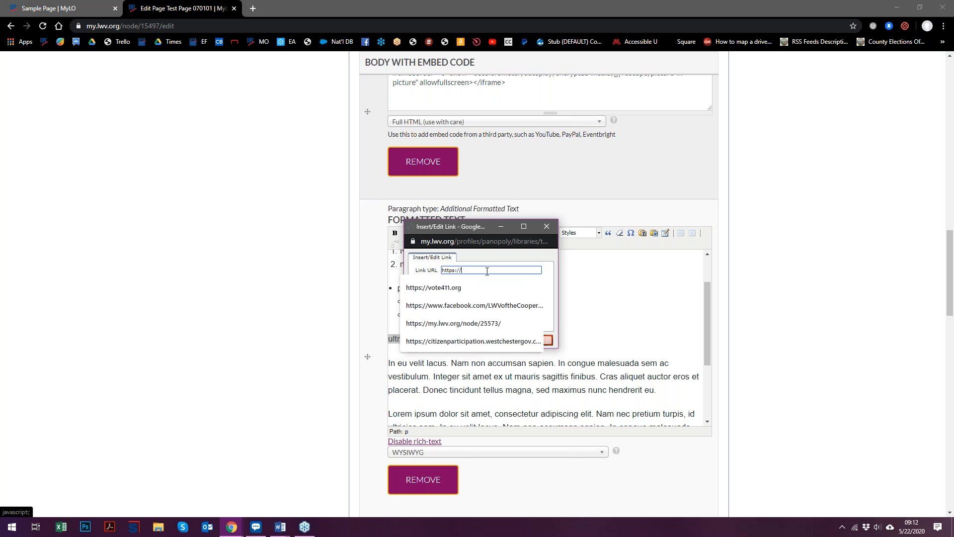
{"action": "type", "text": "my.lwv.org"}
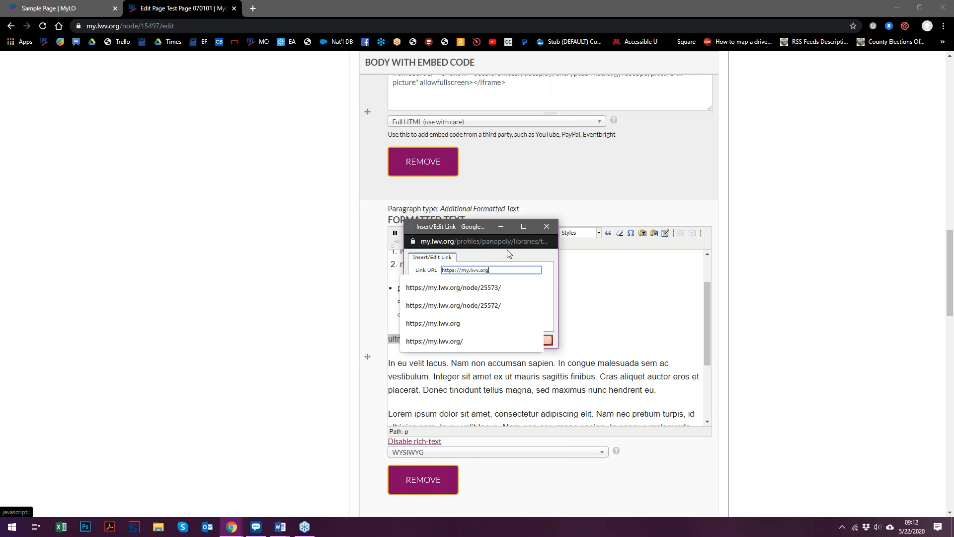
{"action": "left_click", "coordinate": [511, 258]}
Review the link's Target, Title and Class options, leave them unset, and insert the link.
{"action": "left_click", "coordinate": [470, 283]}
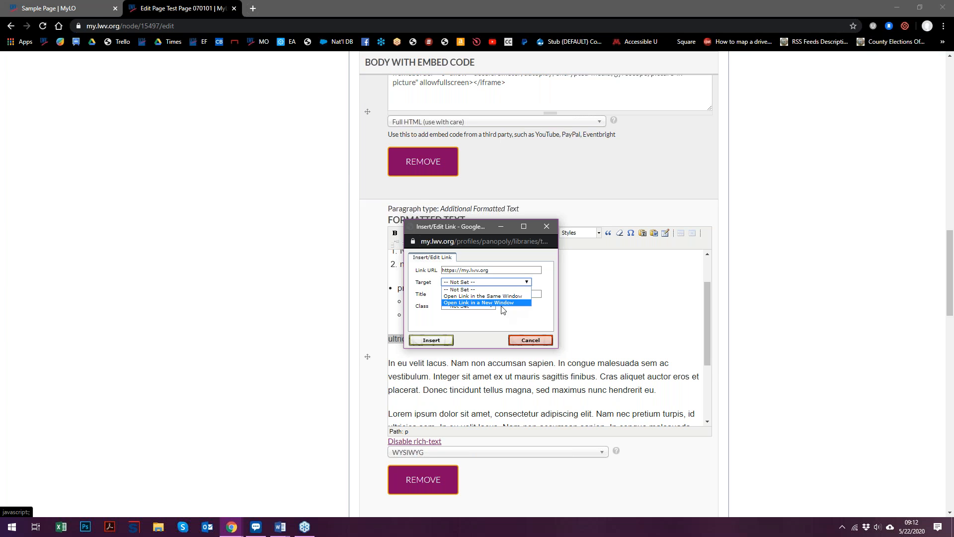
{"action": "left_click", "coordinate": [477, 296]}
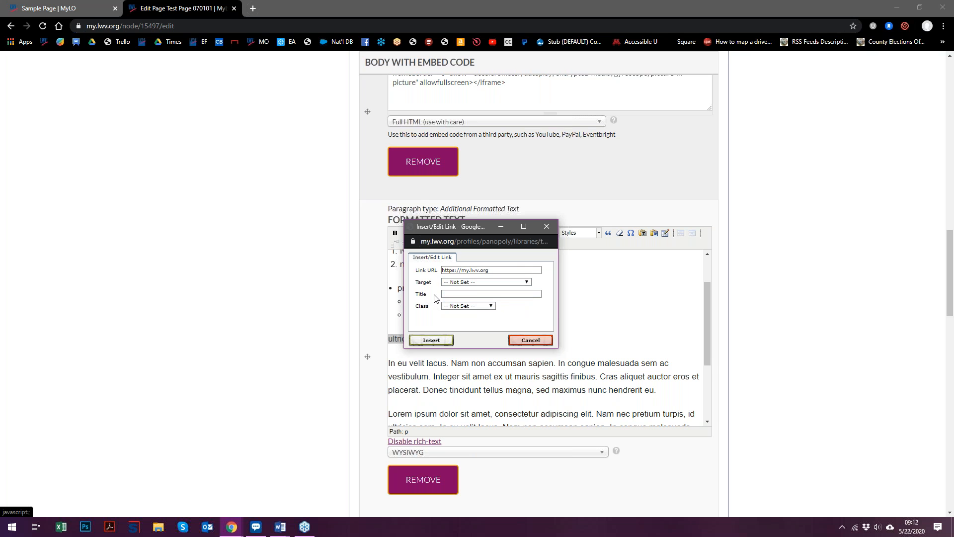
{"action": "left_click", "coordinate": [495, 296]}
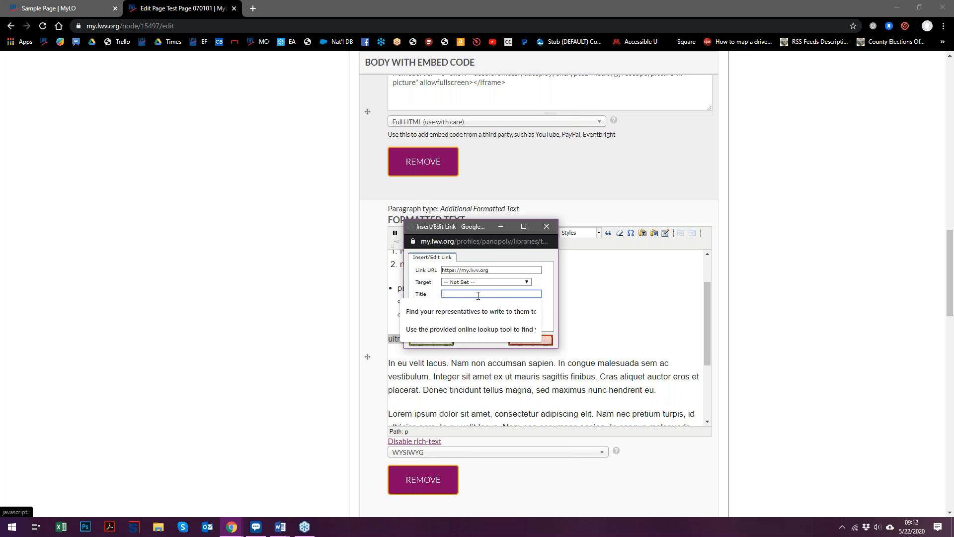
{"action": "left_click", "coordinate": [425, 294]}
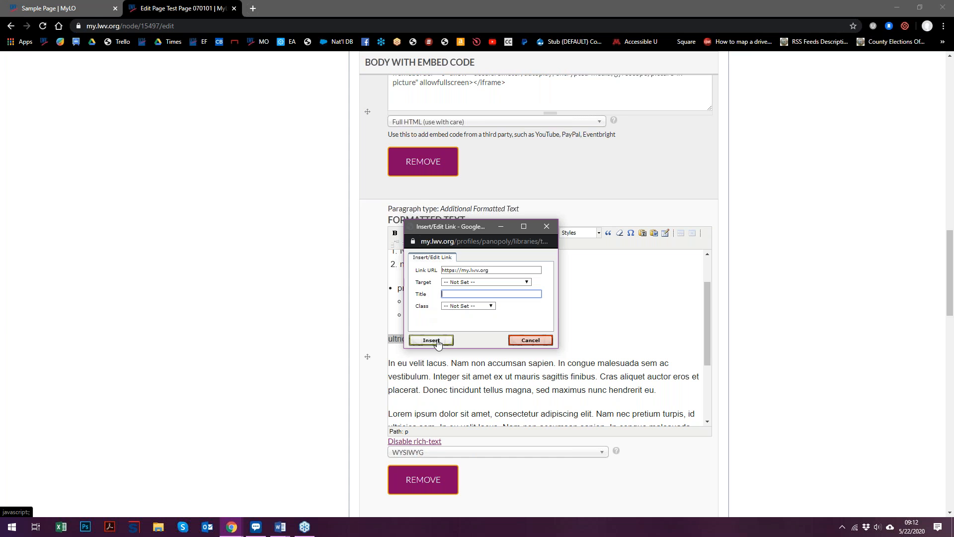
{"action": "left_click", "coordinate": [487, 307]}
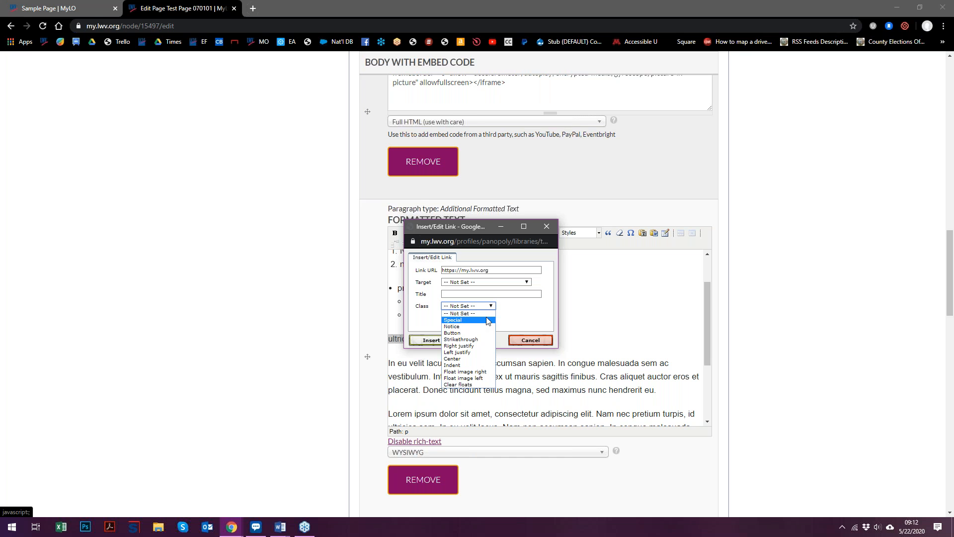
{"action": "left_click", "coordinate": [490, 305]}
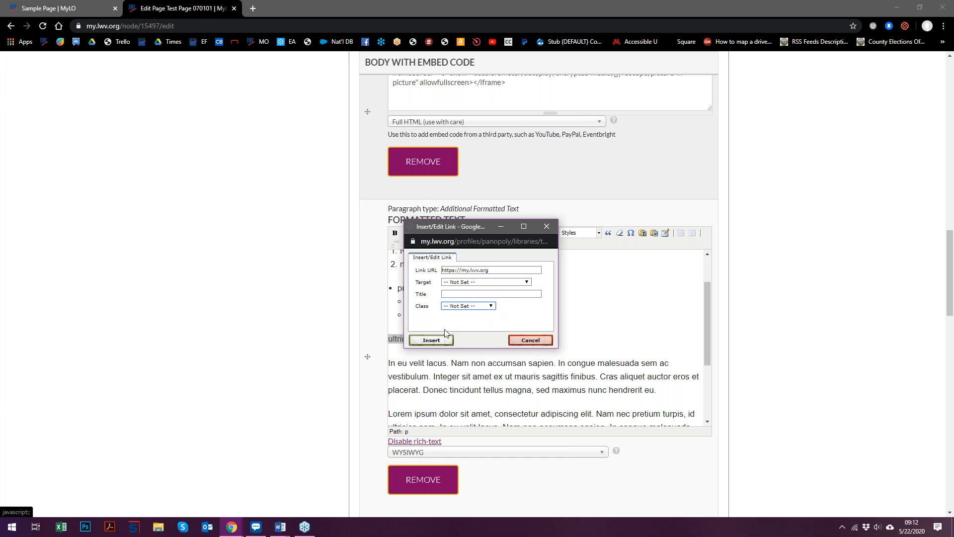
{"action": "left_click", "coordinate": [442, 342]}
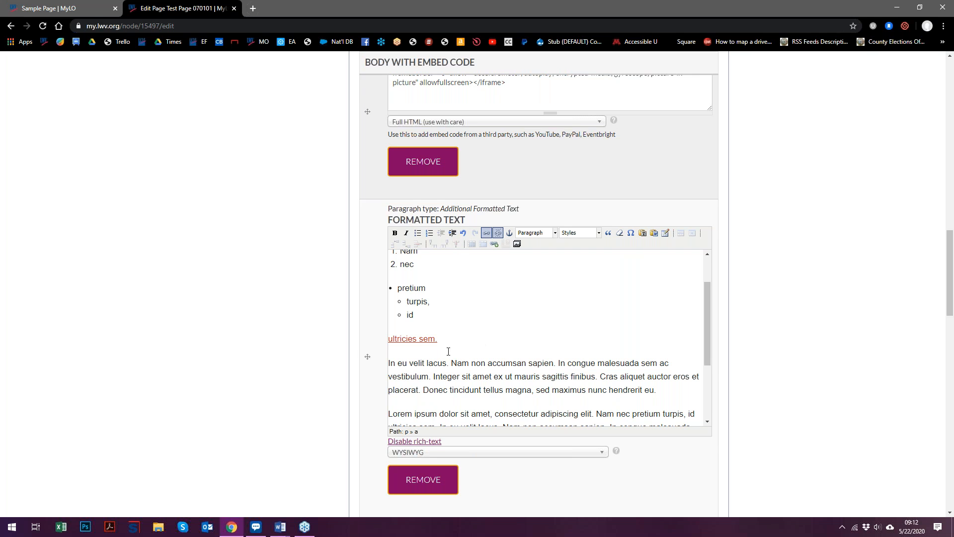
Apply the Button style to the linked "ultricies sem." paragraph.
{"action": "left_click_drag", "start_coordinate": [438, 340], "coordinate": [373, 339]}
{"action": "left_click", "coordinate": [592, 237]}
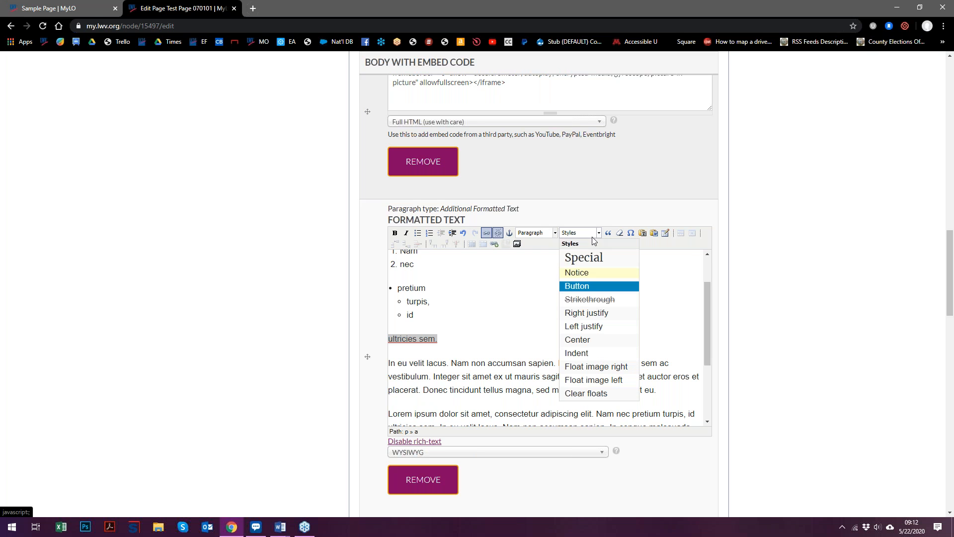
{"action": "left_click", "coordinate": [620, 286]}
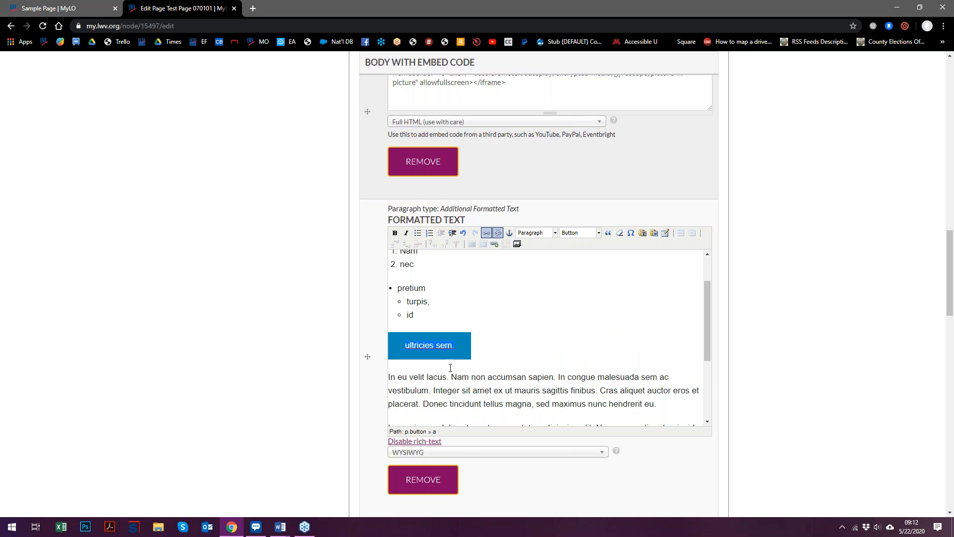
{"action": "left_click", "coordinate": [459, 354]}
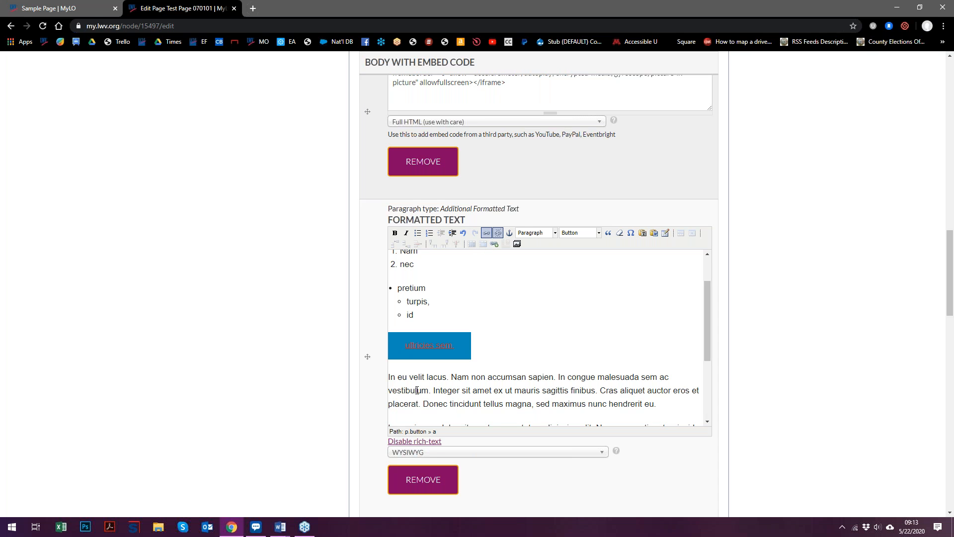
{"action": "left_click", "coordinate": [391, 380]}
{"action": "left_click", "coordinate": [437, 350]}
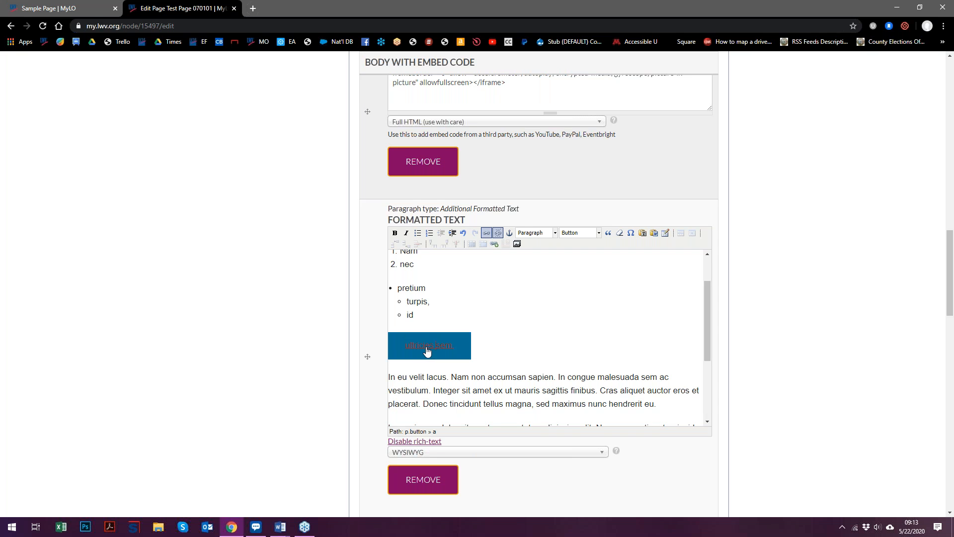
{"action": "left_click_drag", "start_coordinate": [404, 346], "coordinate": [452, 353]}
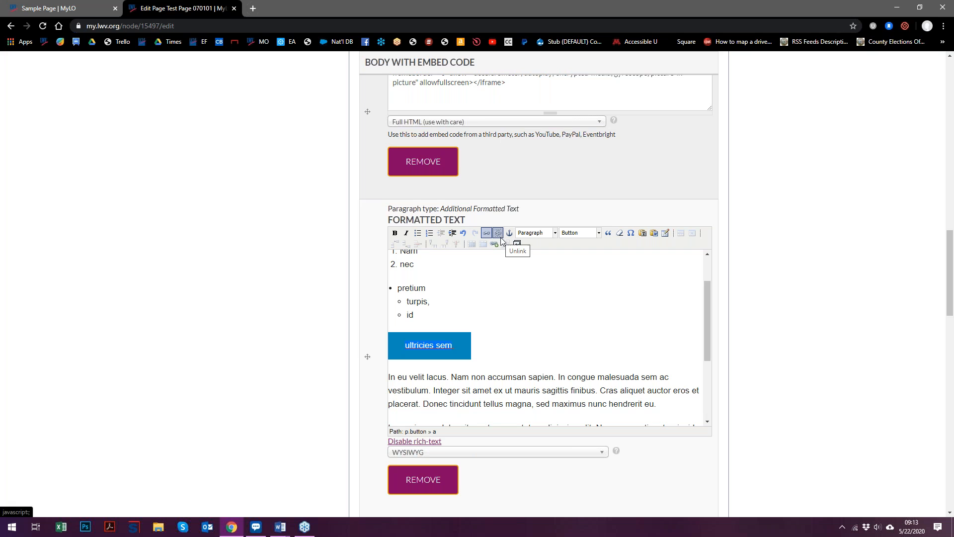
{"action": "left_click", "coordinate": [454, 348]}
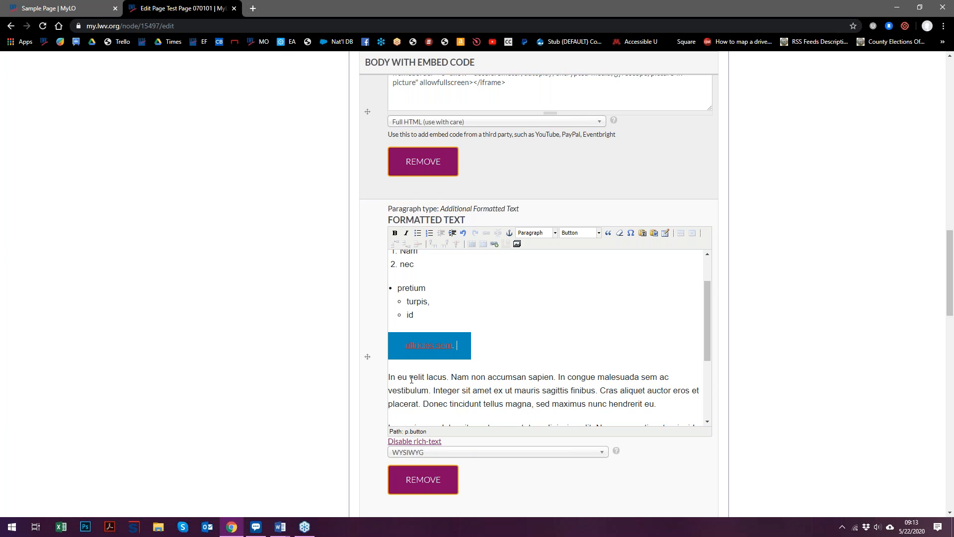
Insert an anchor named "anchor" at the start of the "In eu velit lacus" paragraph below the button.
{"action": "left_click", "coordinate": [389, 378]}
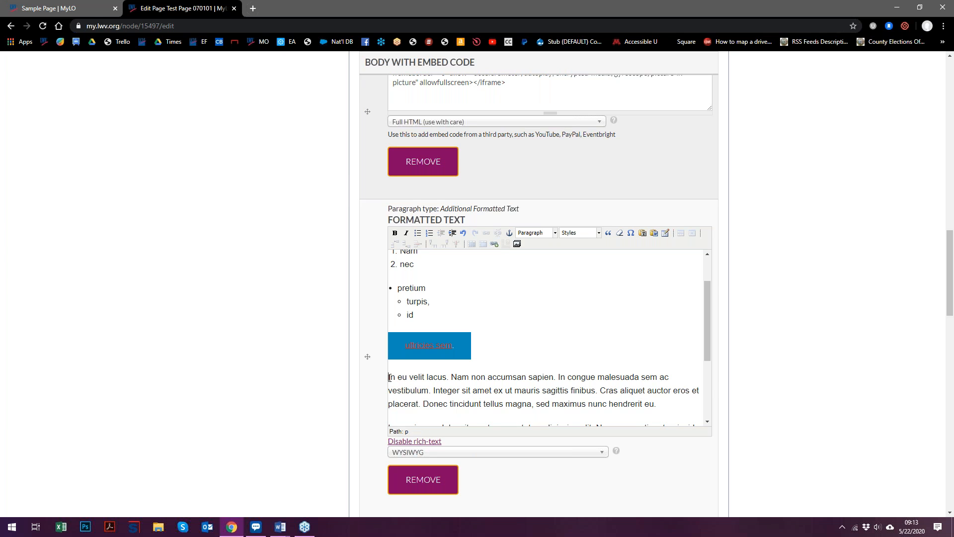
{"action": "left_click", "coordinate": [509, 233]}
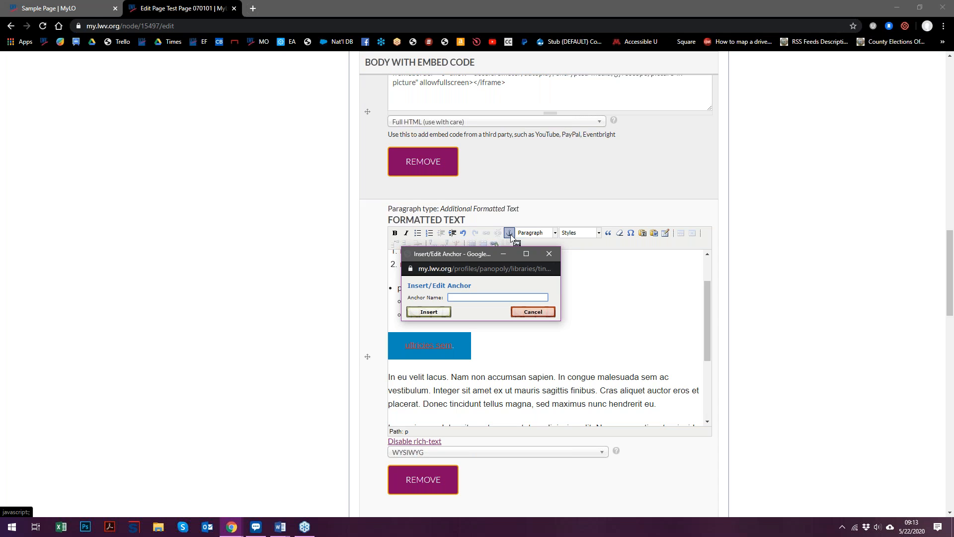
{"action": "type", "text": "anchor"}
{"action": "left_click", "coordinate": [429, 312]}
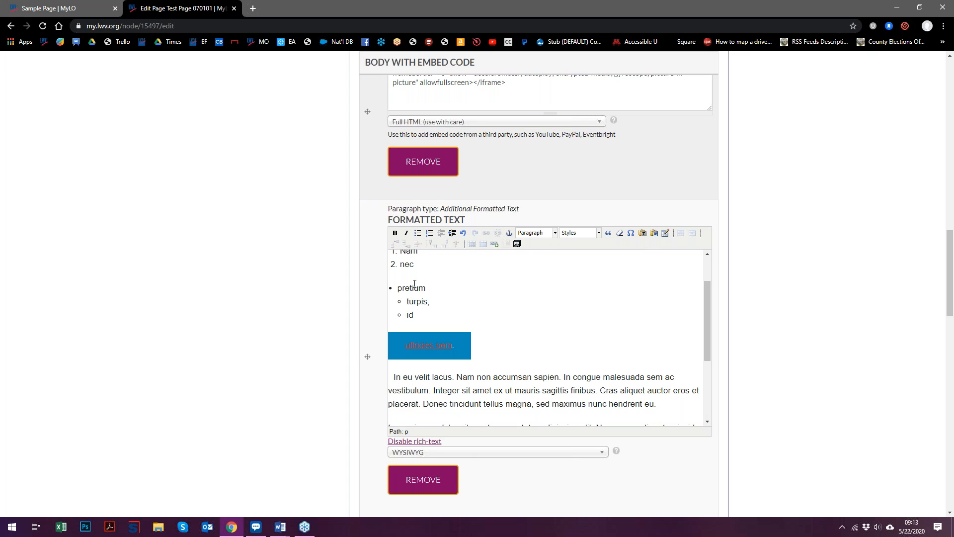
{"action": "left_click", "coordinate": [462, 233]}
{"action": "scroll", "coordinate": [446, 371], "scroll_direction": "up", "scroll_amount": 1}
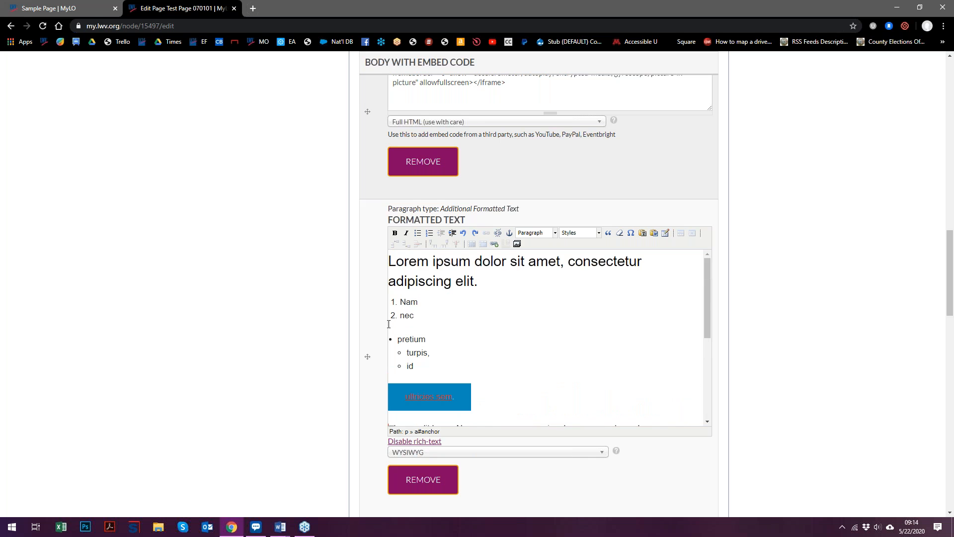
{"action": "scroll", "coordinate": [408, 343], "scroll_direction": "down", "scroll_amount": 2}
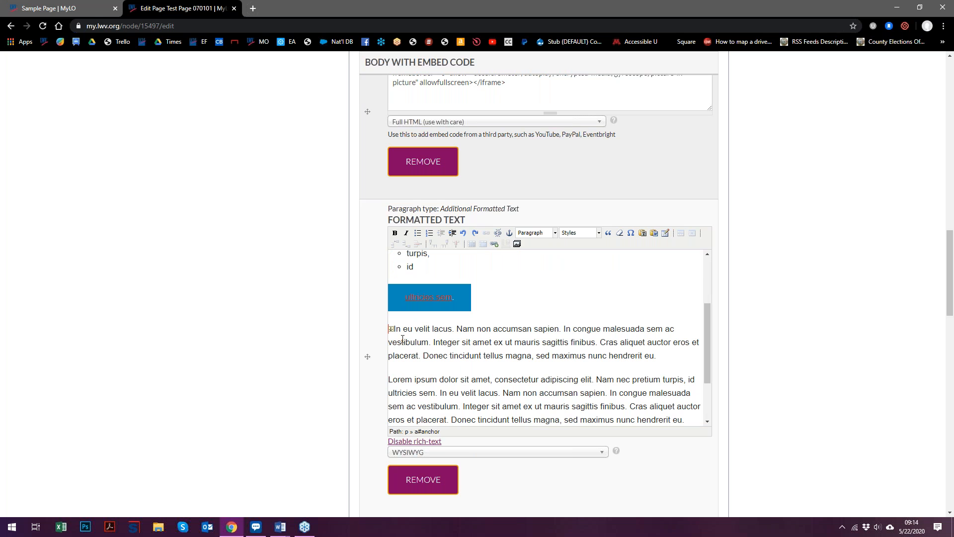
Add an unformatted paragraph reading "Anchor Link" below the italic intro in the Body text, removing the inherited formatting.
{"action": "scroll", "coordinate": [288, 326], "scroll_direction": "up", "scroll_amount": 9}
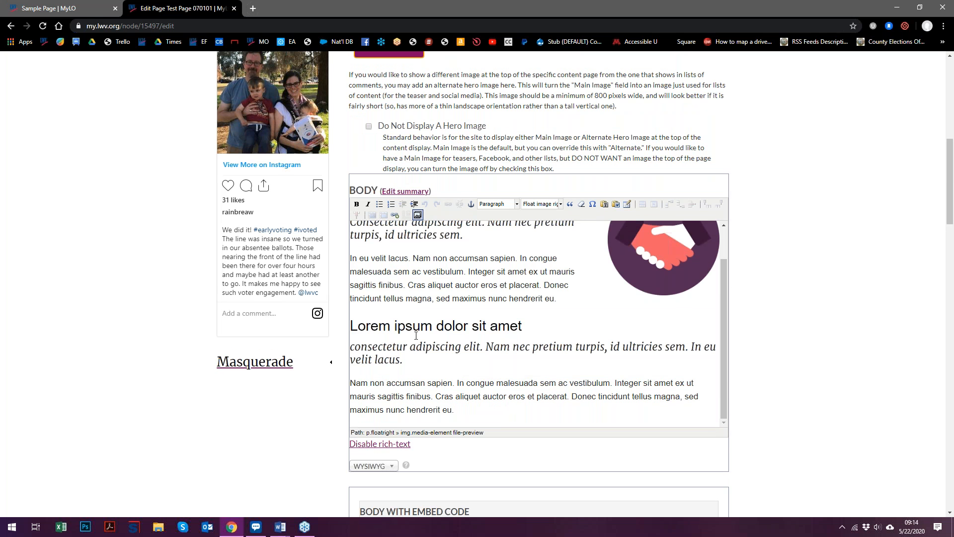
{"action": "scroll", "coordinate": [398, 379], "scroll_direction": "up", "scroll_amount": 1}
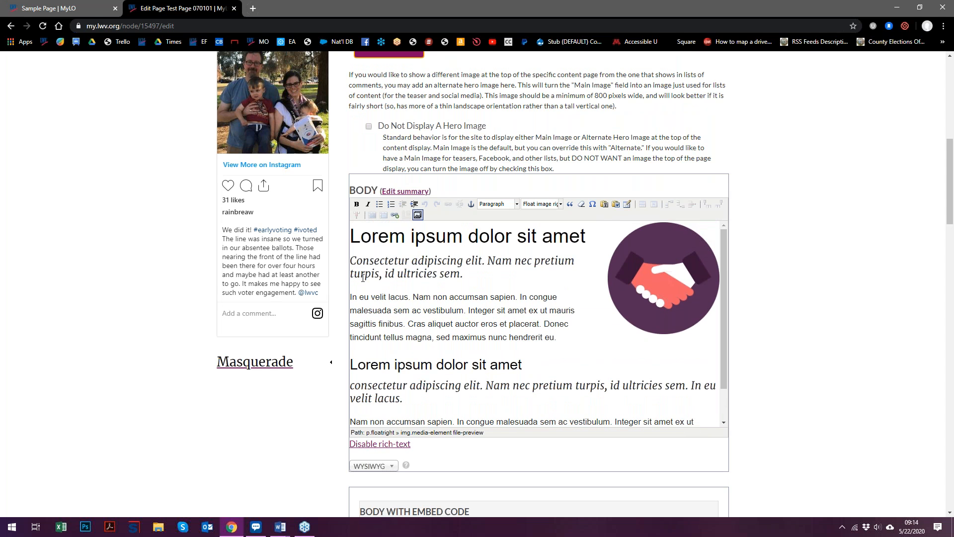
{"action": "left_click", "coordinate": [490, 270]}
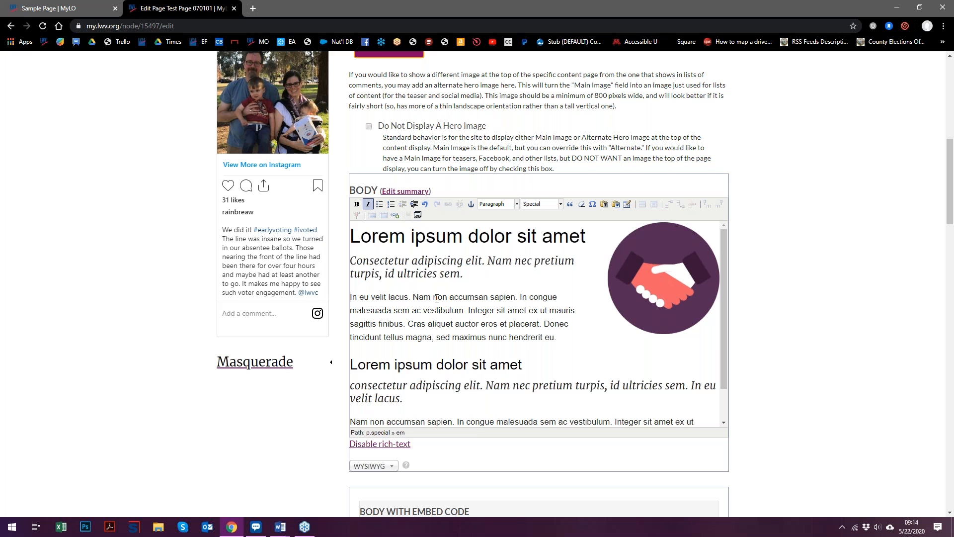
{"action": "key", "text": "Return"}
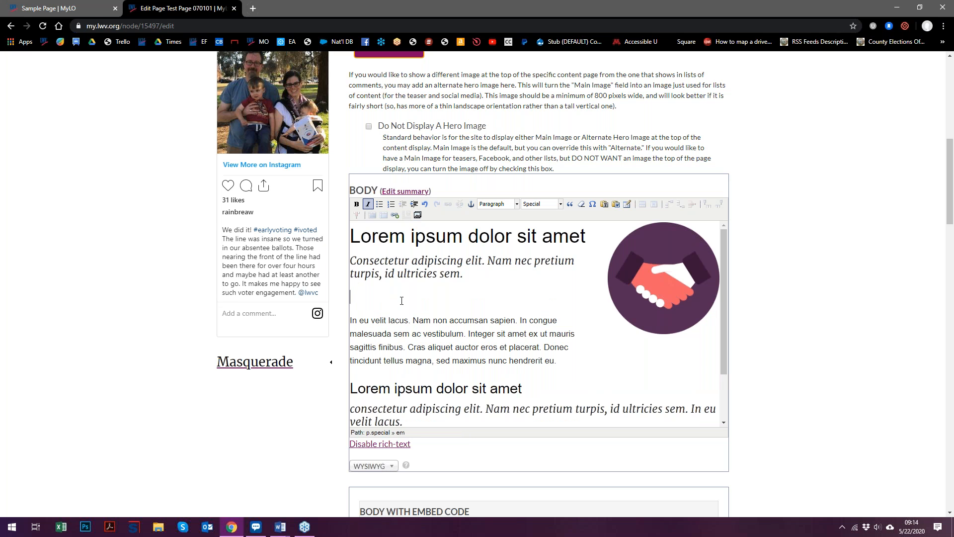
{"action": "left_click", "coordinate": [584, 209]}
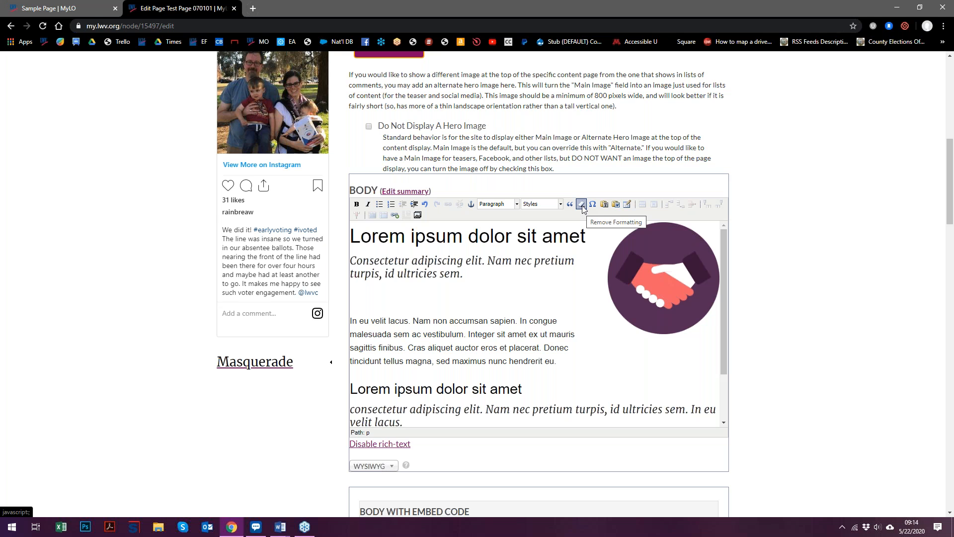
{"action": "type", "text": "Anchor Link"}
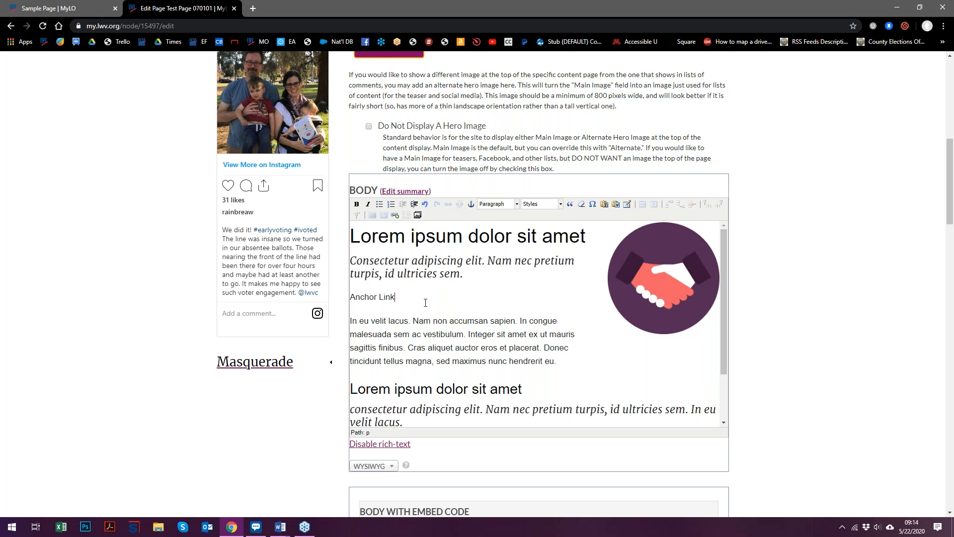
Link the "Anchor Link" text to #anchor.
{"action": "left_click_drag", "start_coordinate": [404, 298], "coordinate": [346, 302]}
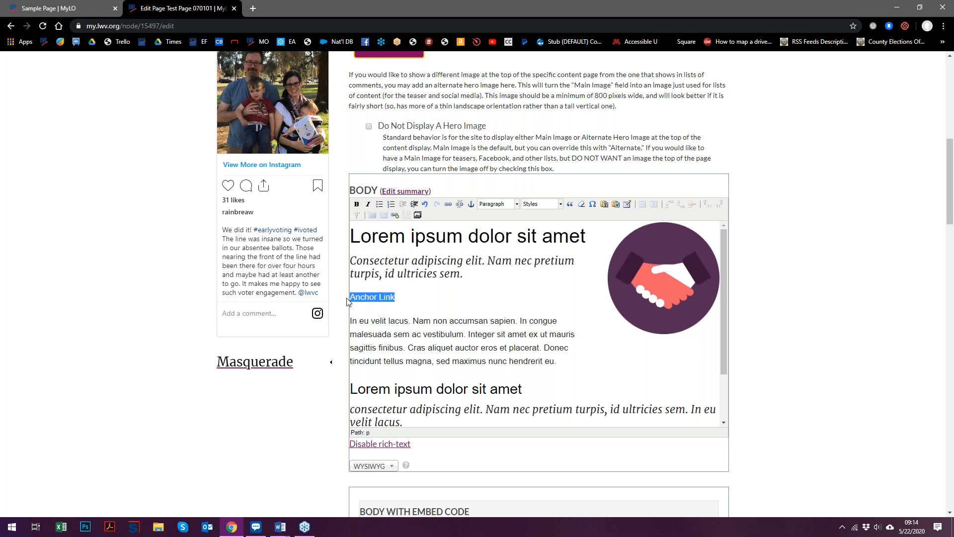
{"action": "left_click", "coordinate": [447, 204]}
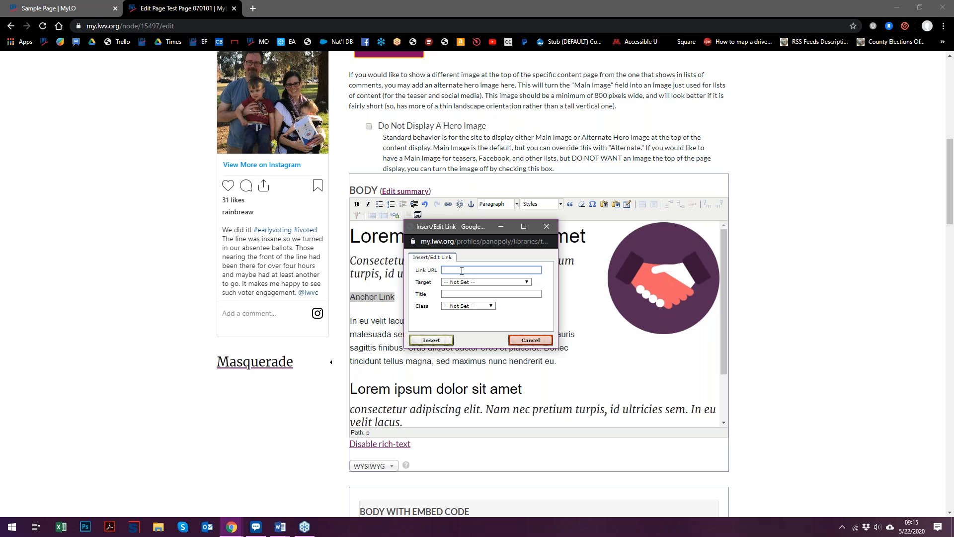
{"action": "type", "text": "#"}
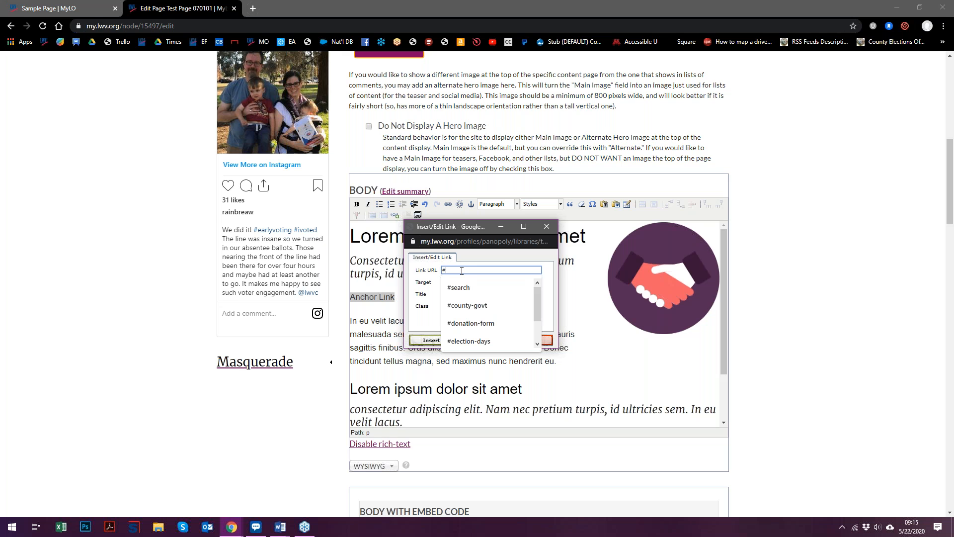
{"action": "type", "text": "ancho"}
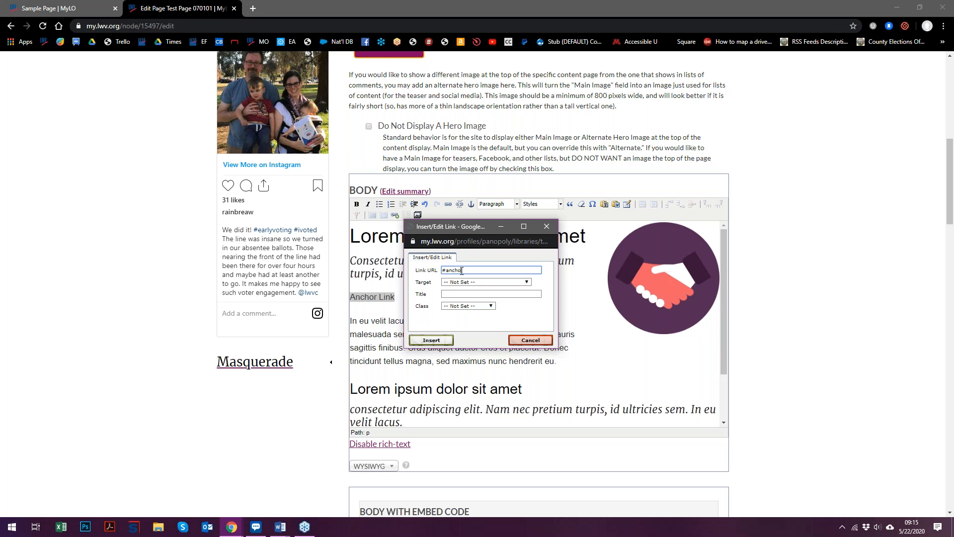
{"action": "type", "text": "r"}
{"action": "key", "text": "Return"}
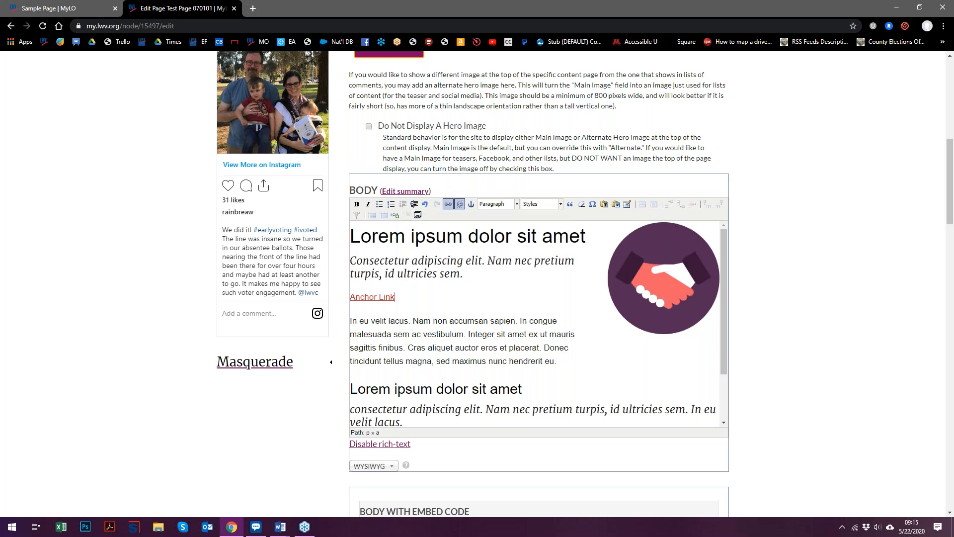
Apply the Button style to the linked "Anchor Link" text.
{"action": "left_click", "coordinate": [407, 298]}
{"action": "triple_click", "coordinate": [367, 297]}
{"action": "left_click", "coordinate": [542, 203]}
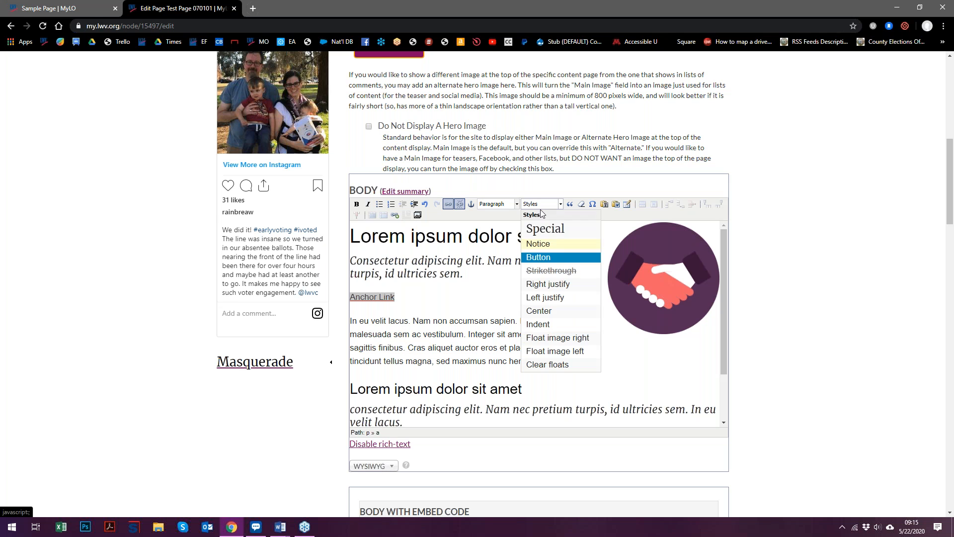
{"action": "left_click", "coordinate": [546, 256]}
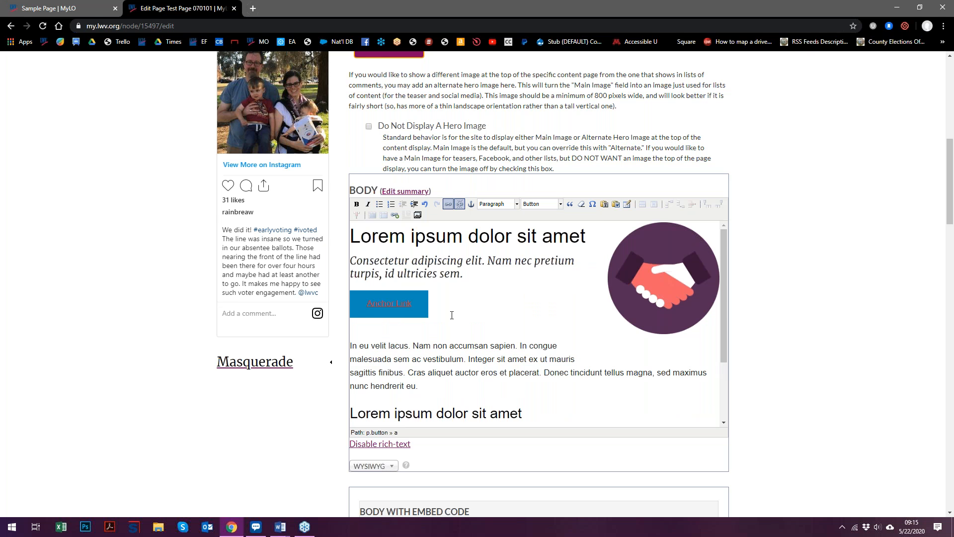
Apply the DIV format to the last two "Lorem ipsum" paragraphs in the additional Formatted Text section.
{"action": "scroll", "coordinate": [441, 315], "scroll_direction": "down", "scroll_amount": 2}
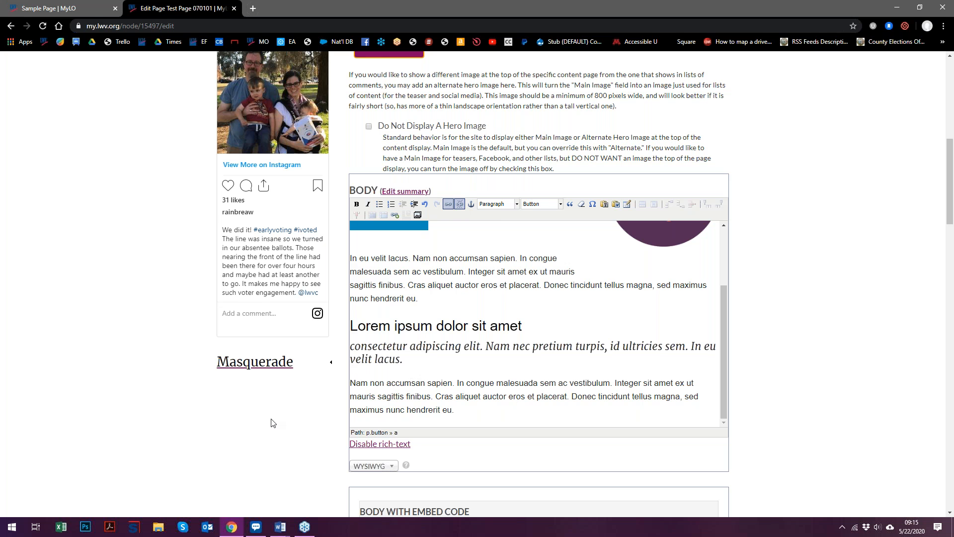
{"action": "scroll", "coordinate": [298, 397], "scroll_direction": "down", "scroll_amount": 1}
{"action": "scroll", "coordinate": [298, 397], "scroll_direction": "down", "scroll_amount": 11}
{"action": "scroll", "coordinate": [298, 341], "scroll_direction": "up", "scroll_amount": 1}
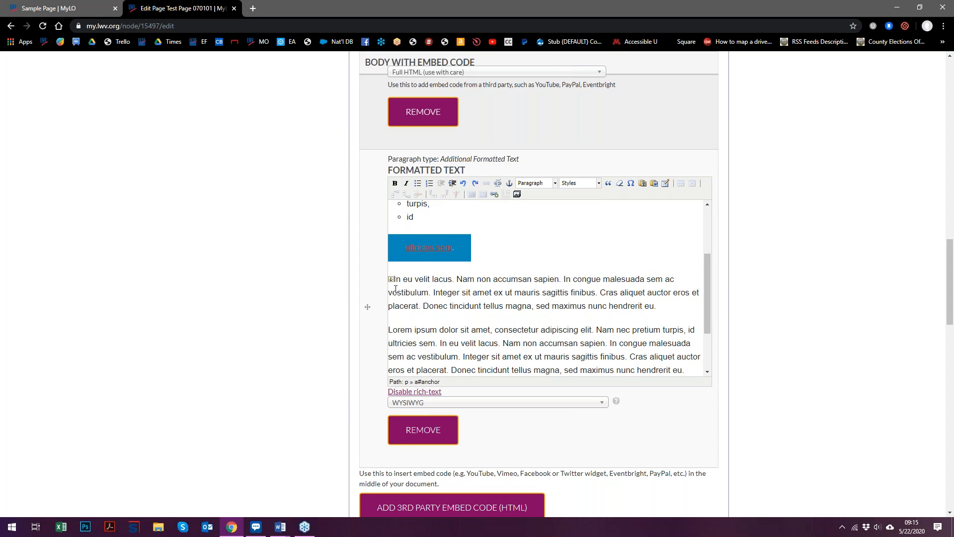
{"action": "left_click", "coordinate": [390, 330]}
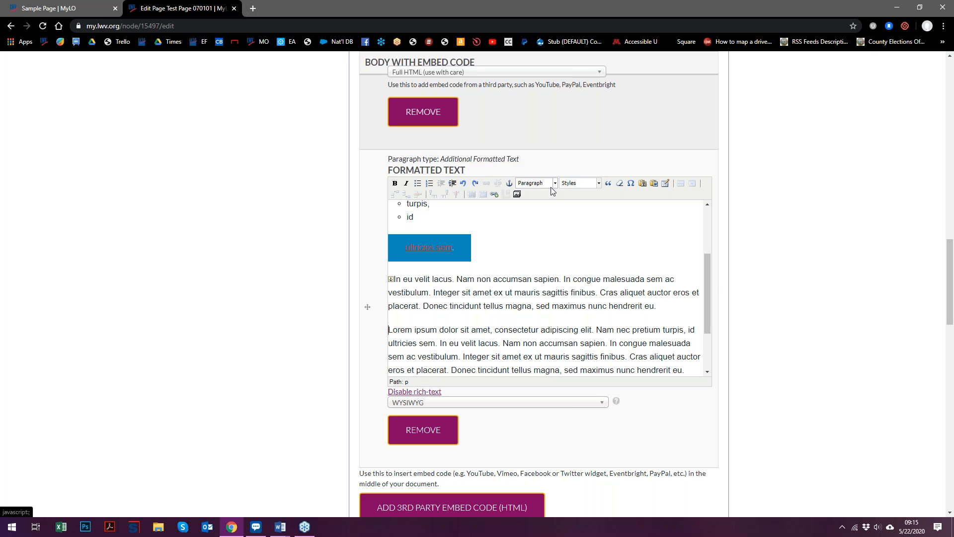
{"action": "scroll", "coordinate": [572, 308], "scroll_direction": "down", "scroll_amount": 1}
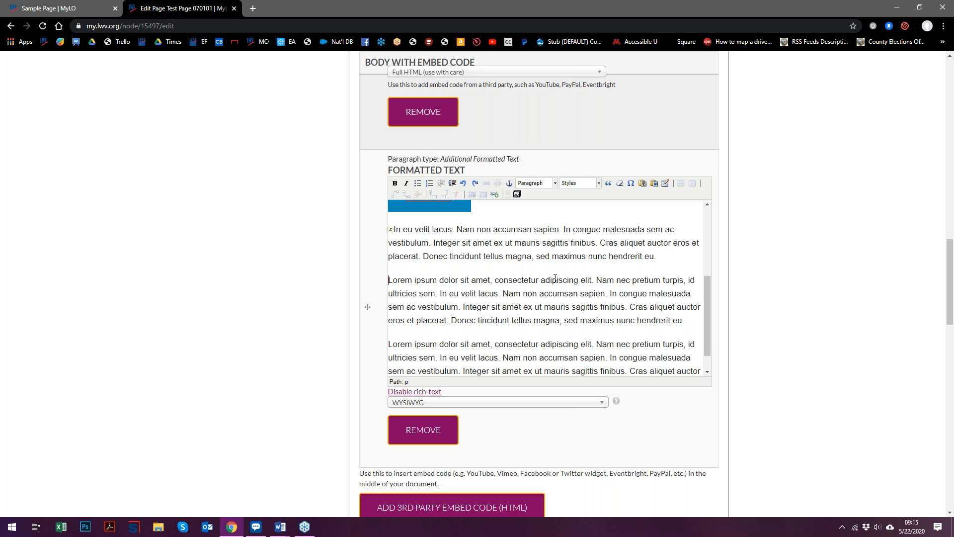
{"action": "left_click", "coordinate": [547, 183]}
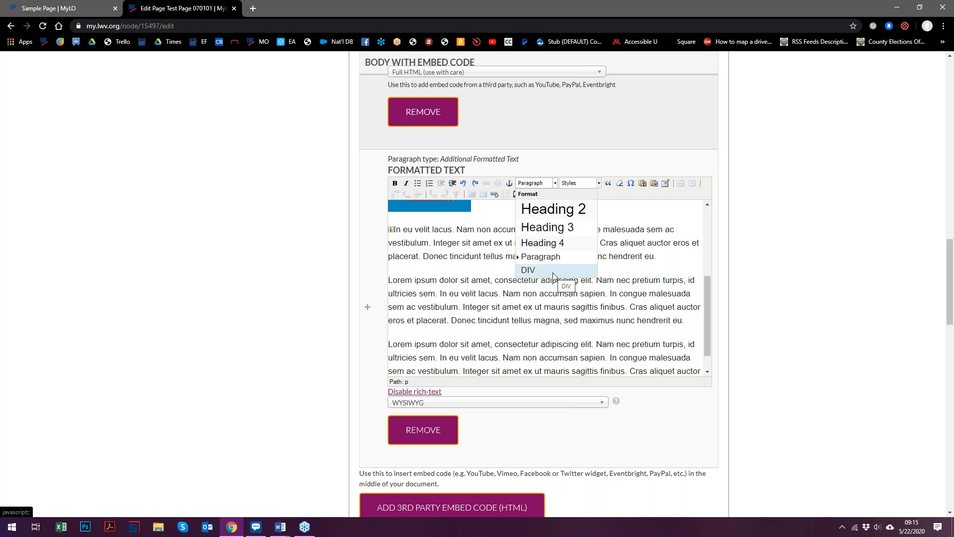
{"action": "left_click", "coordinate": [472, 279]}
{"action": "scroll", "coordinate": [474, 290], "scroll_direction": "down", "scroll_amount": 1}
{"action": "left_click_drag", "start_coordinate": [388, 254], "coordinate": [689, 362]}
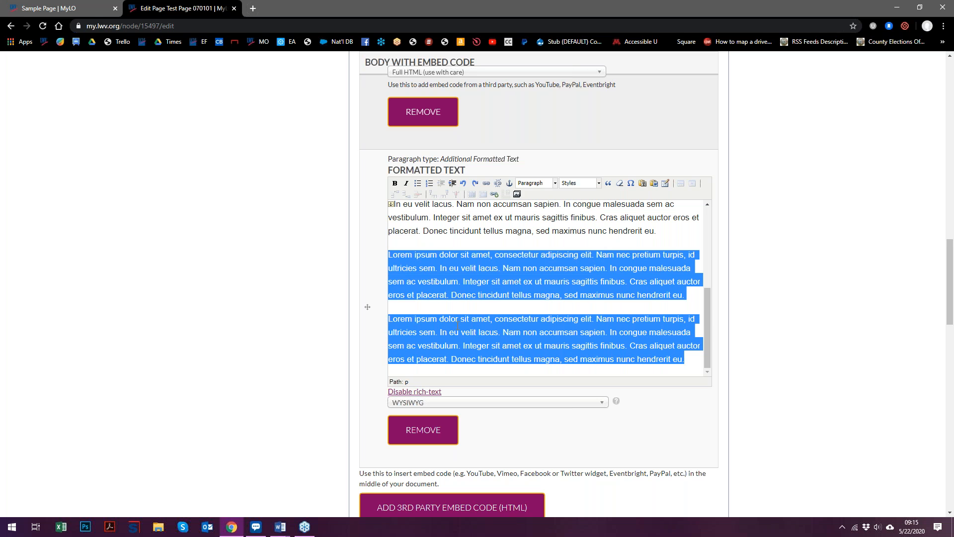
{"action": "left_click", "coordinate": [555, 183]}
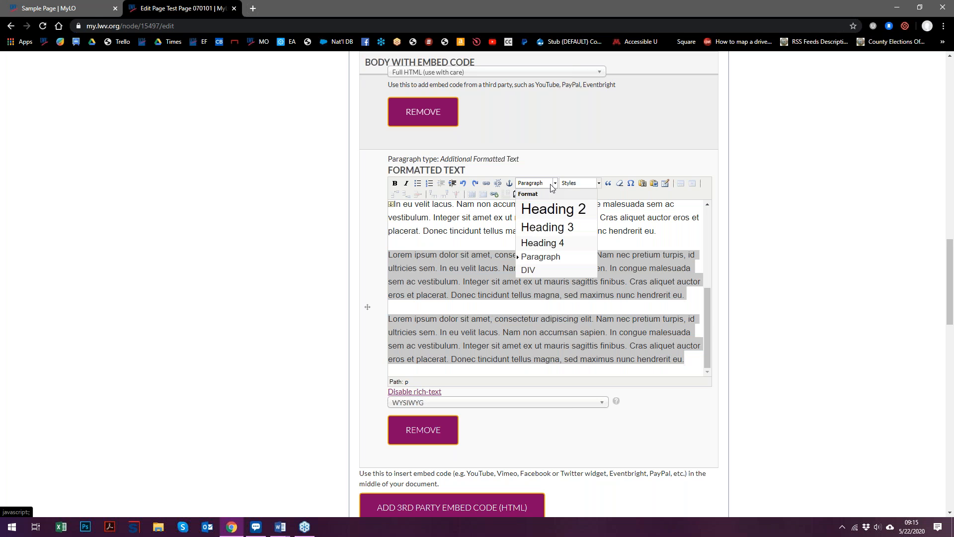
{"action": "left_click", "coordinate": [551, 271]}
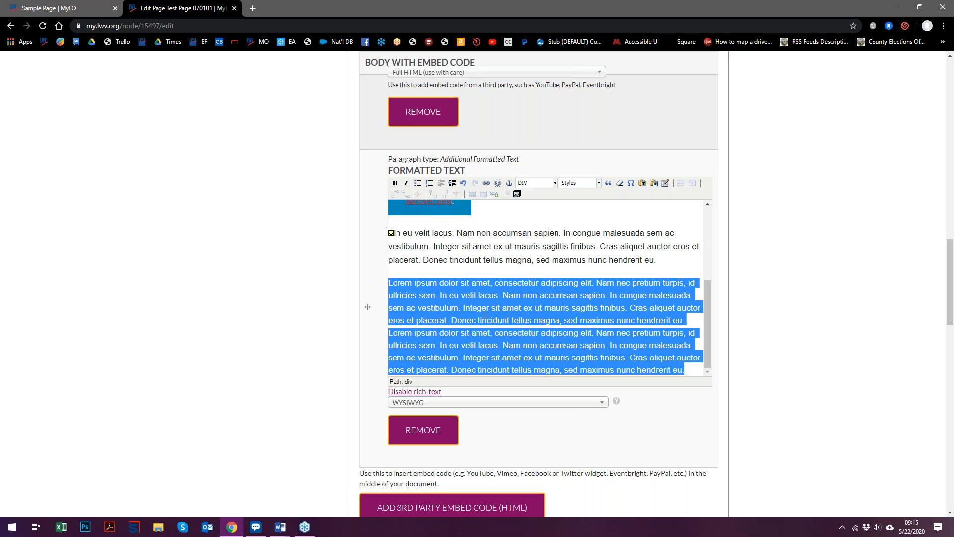
Return the last two "Lorem ipsum" blocks in the Formatted Text section to the Paragraph format.
{"action": "scroll", "coordinate": [487, 307], "scroll_direction": "down", "scroll_amount": 1}
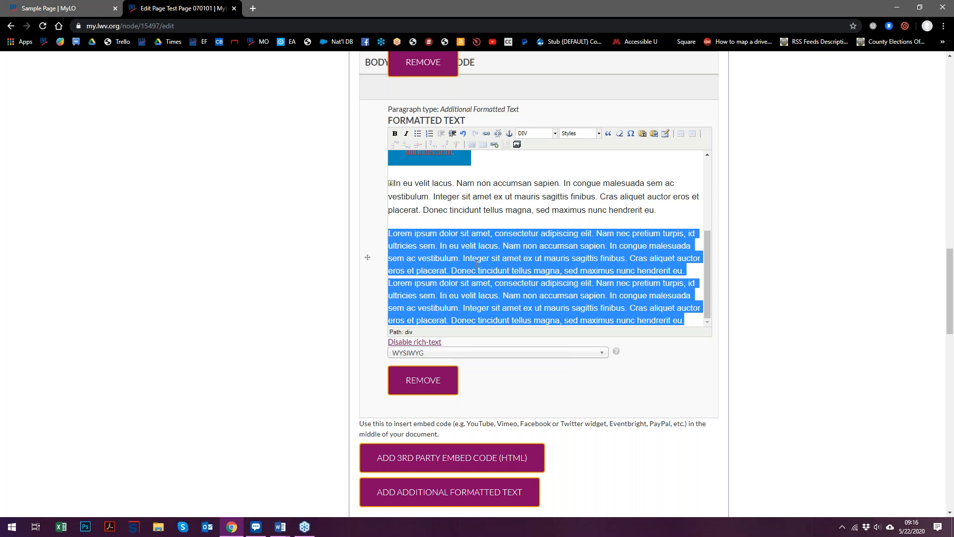
{"action": "left_click", "coordinate": [546, 133]}
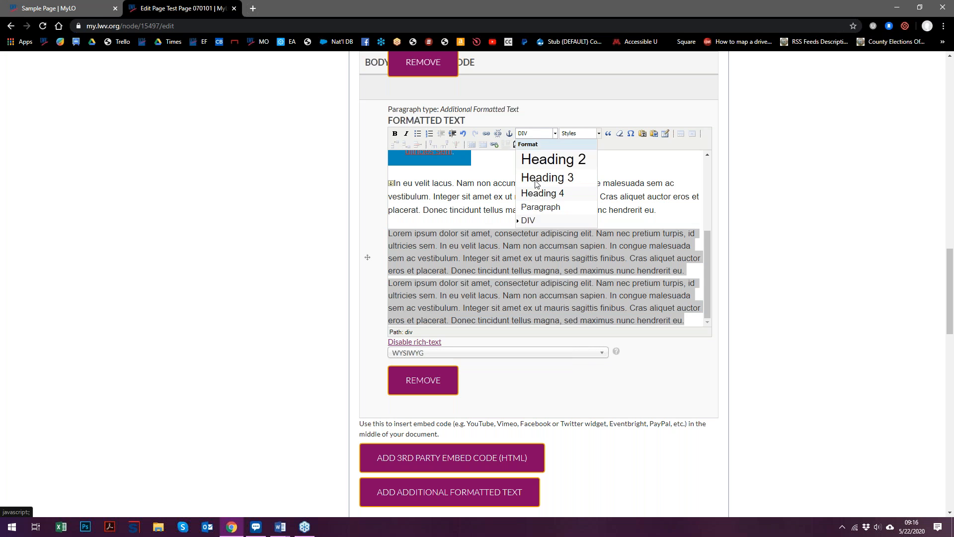
{"action": "left_click", "coordinate": [534, 206]}
{"action": "scroll", "coordinate": [527, 222], "scroll_direction": "down", "scroll_amount": 1}
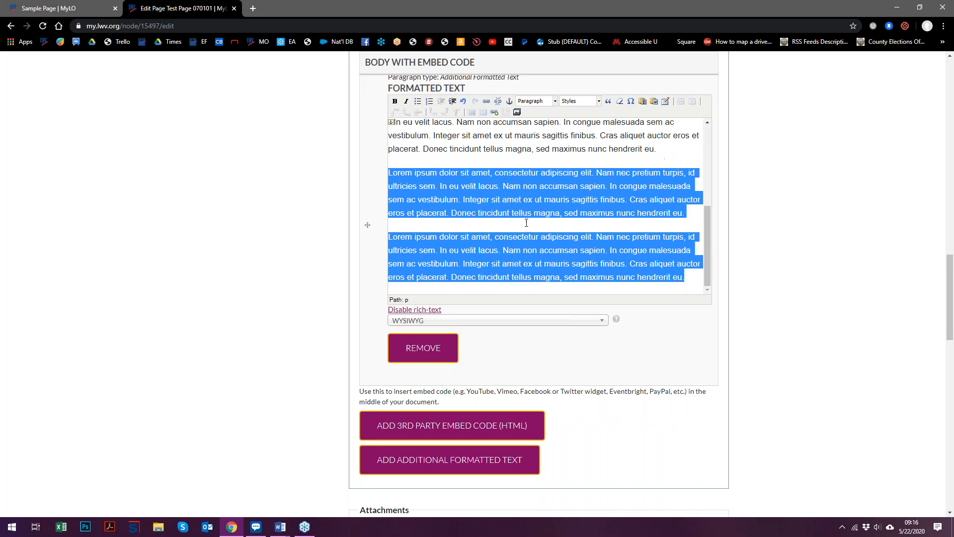
{"action": "scroll", "coordinate": [233, 305], "scroll_direction": "up", "scroll_amount": 2}
{"action": "left_click", "coordinate": [557, 322]}
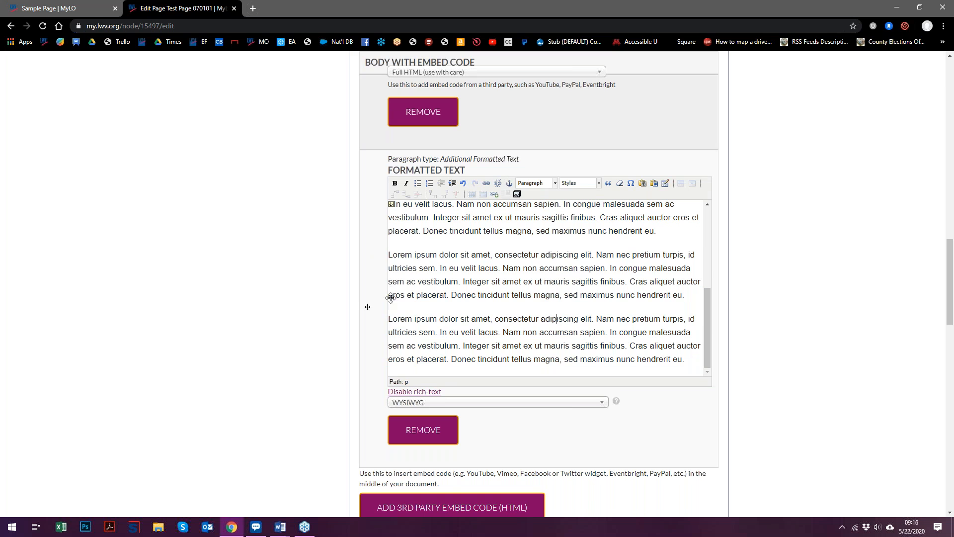
Split the second-to-last paragraph of the Formatted Text section in two after "In eu velit lacus.".
{"action": "left_click", "coordinate": [587, 185]}
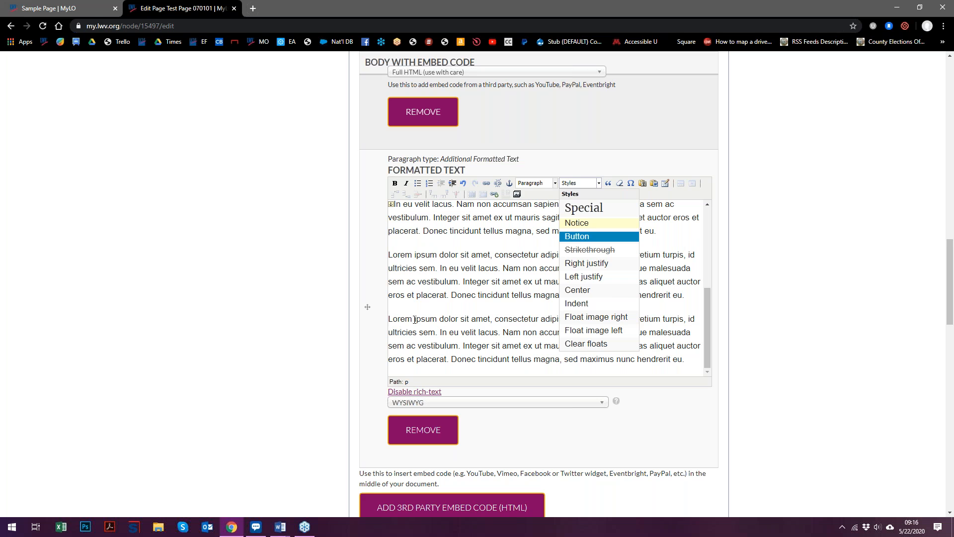
{"action": "left_click", "coordinate": [412, 320]}
{"action": "left_click", "coordinate": [502, 268]}
{"action": "key", "text": "Return"}
Try the Notice and Special styles on the short paragraph ending in "In eu velit lacus.", leaving it without a style.
{"action": "left_click_drag", "start_coordinate": [501, 269], "coordinate": [398, 259]}
{"action": "left_click", "coordinate": [579, 183]}
{"action": "left_click", "coordinate": [598, 225]}
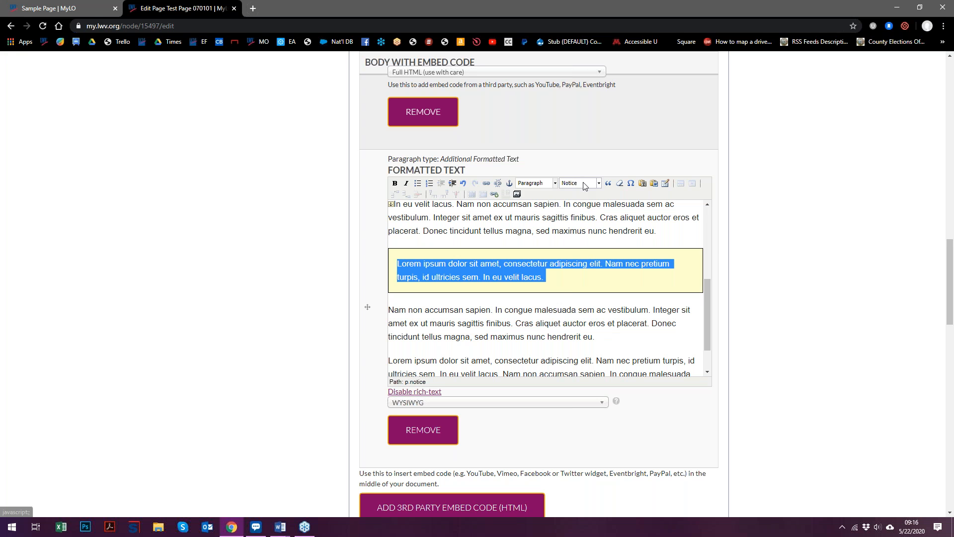
{"action": "left_click", "coordinate": [581, 187]}
{"action": "left_click", "coordinate": [609, 212]}
{"action": "left_click", "coordinate": [593, 188]}
{"action": "left_click", "coordinate": [598, 224]}
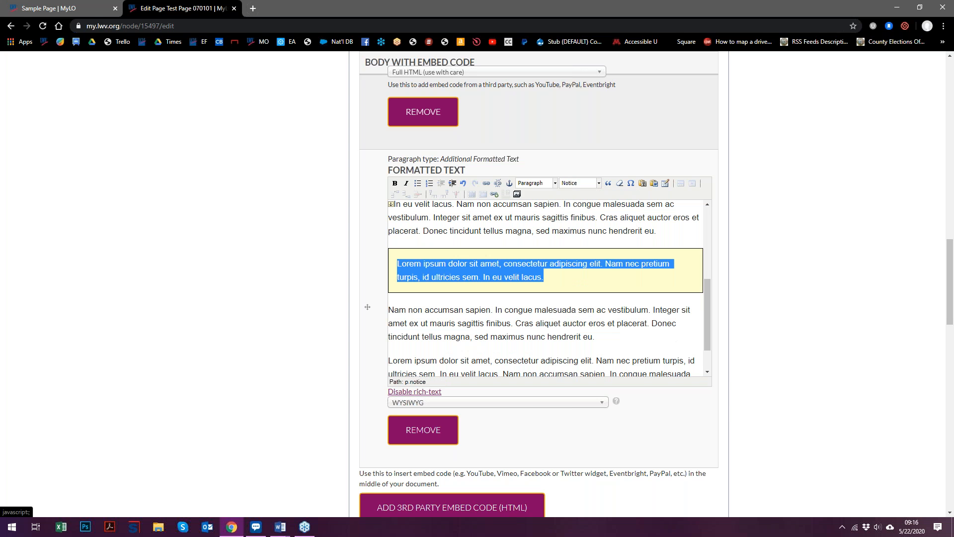
{"action": "left_click", "coordinate": [581, 187]}
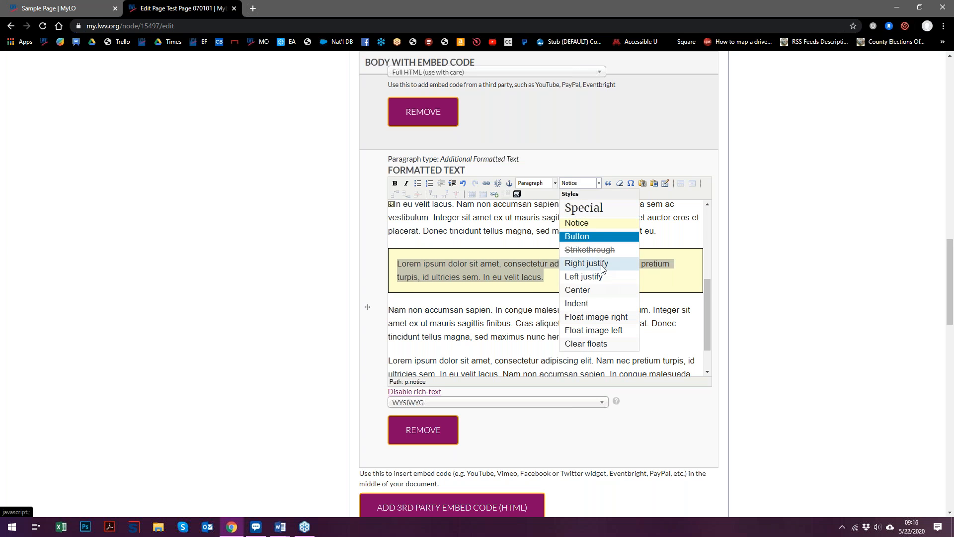
{"action": "left_click", "coordinate": [599, 224]}
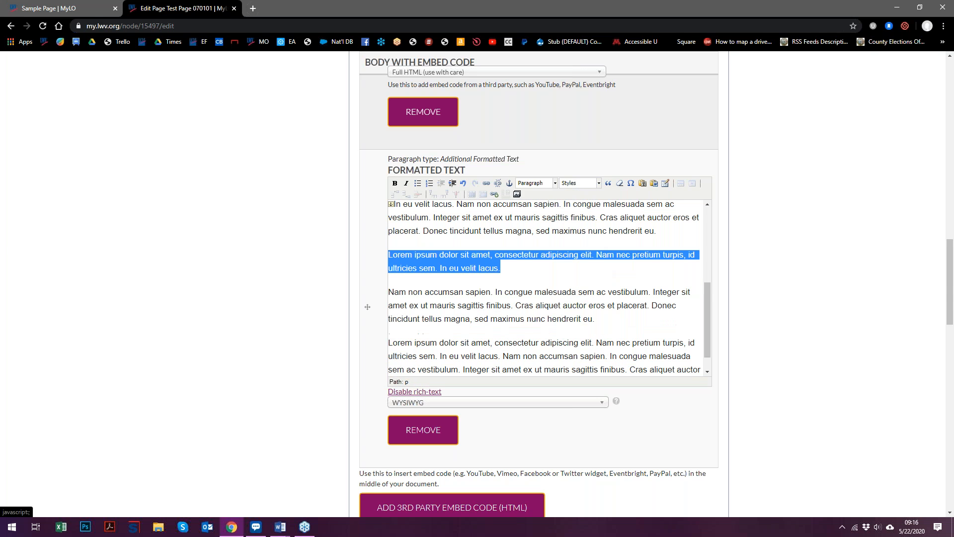
Apply the Indent style to the short paragraph ending in "In eu velit lacus." and turn it into a block quote.
{"action": "left_click", "coordinate": [584, 188]}
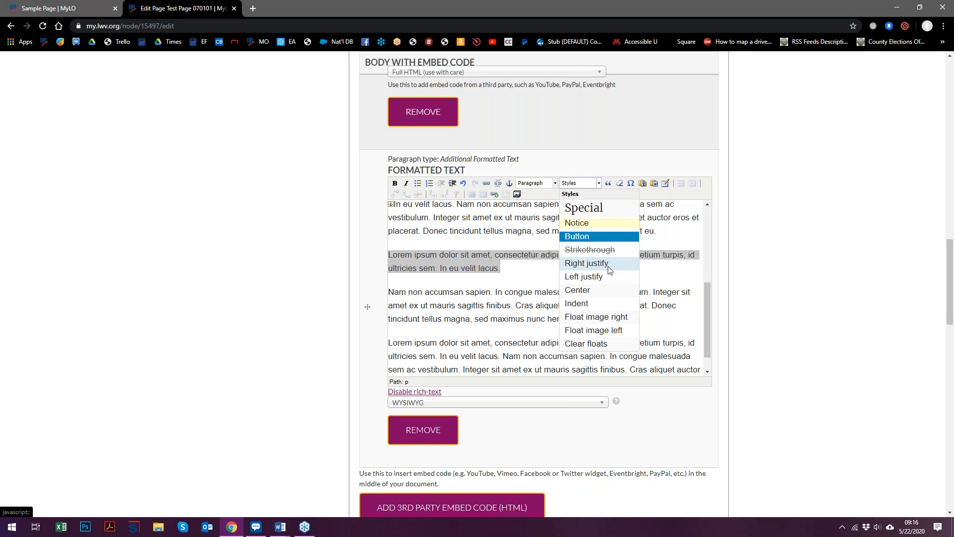
{"action": "left_click", "coordinate": [594, 305]}
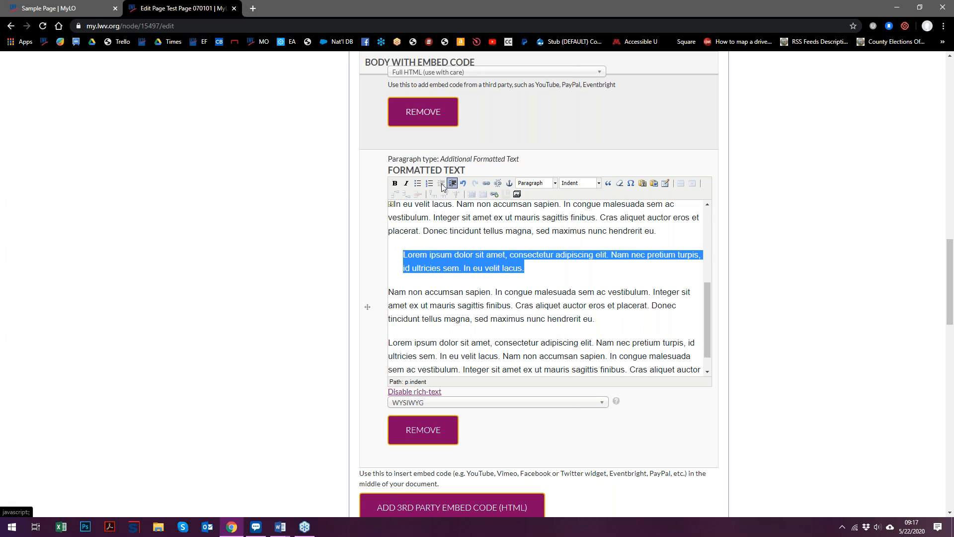
{"action": "left_click", "coordinate": [588, 185]}
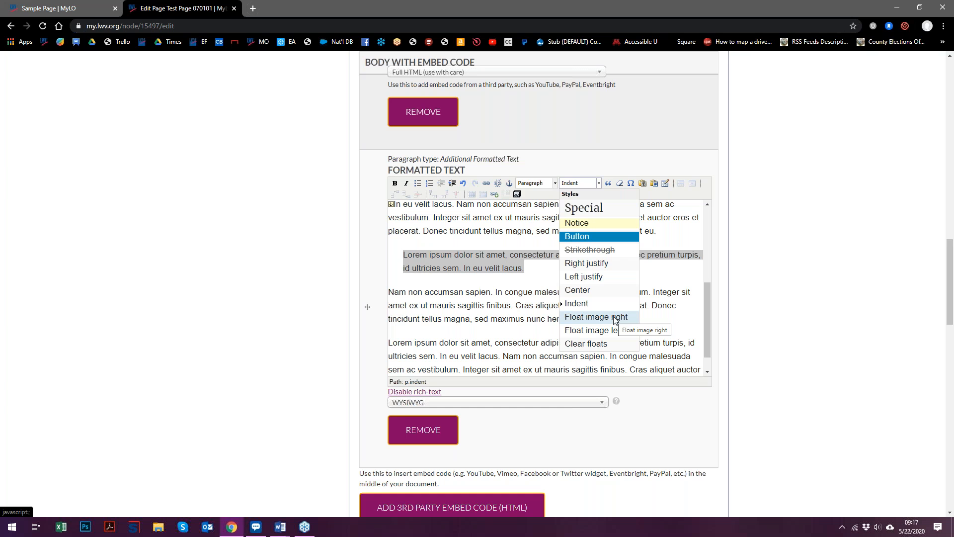
{"action": "left_click", "coordinate": [609, 184]}
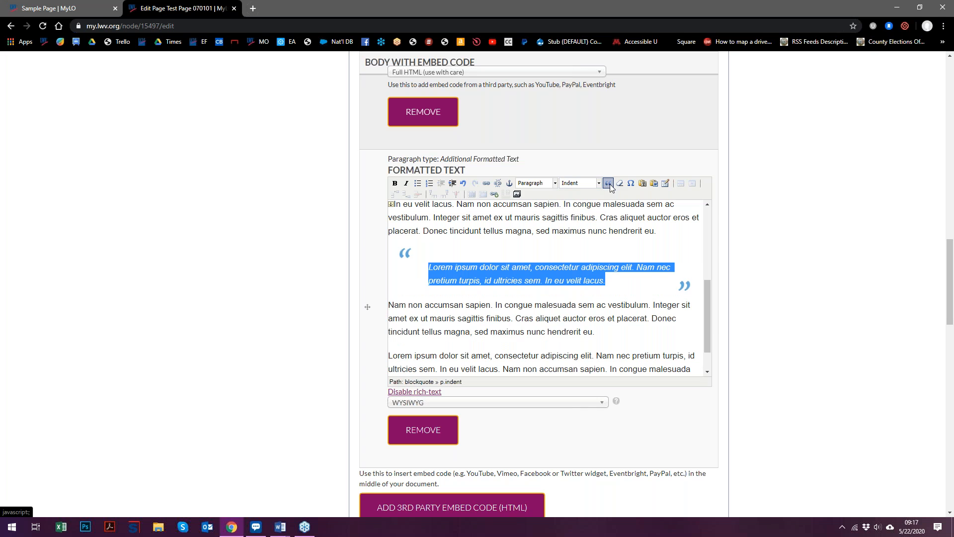
Clear the Indent style from the block quote ending in "In eu velit lacus." while keeping it a block quote.
{"action": "left_click", "coordinate": [576, 184]}
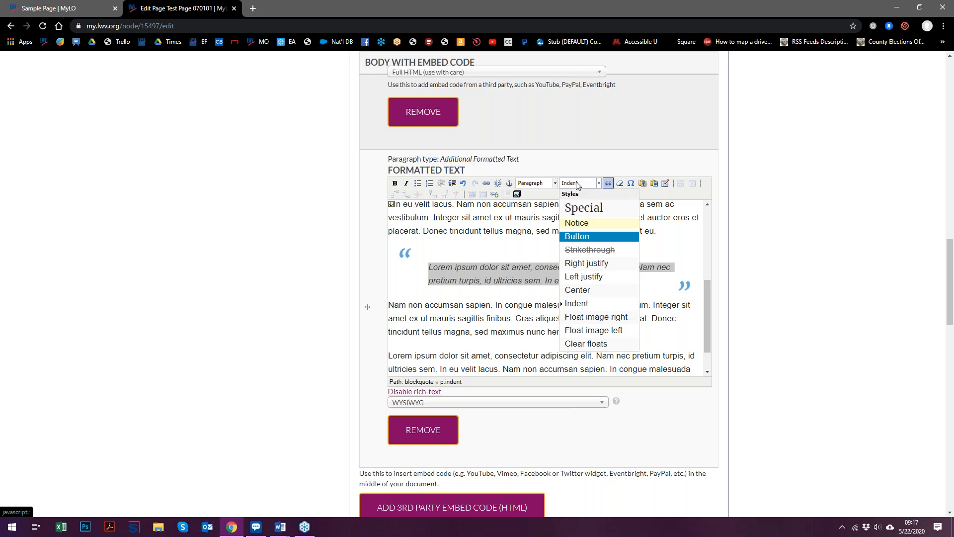
{"action": "left_click", "coordinate": [576, 303]}
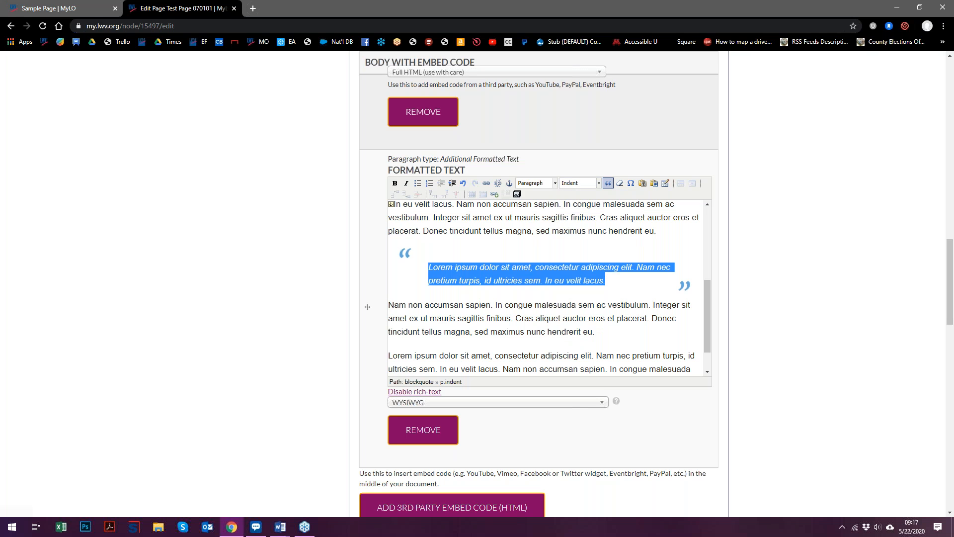
{"action": "left_click", "coordinate": [620, 185]}
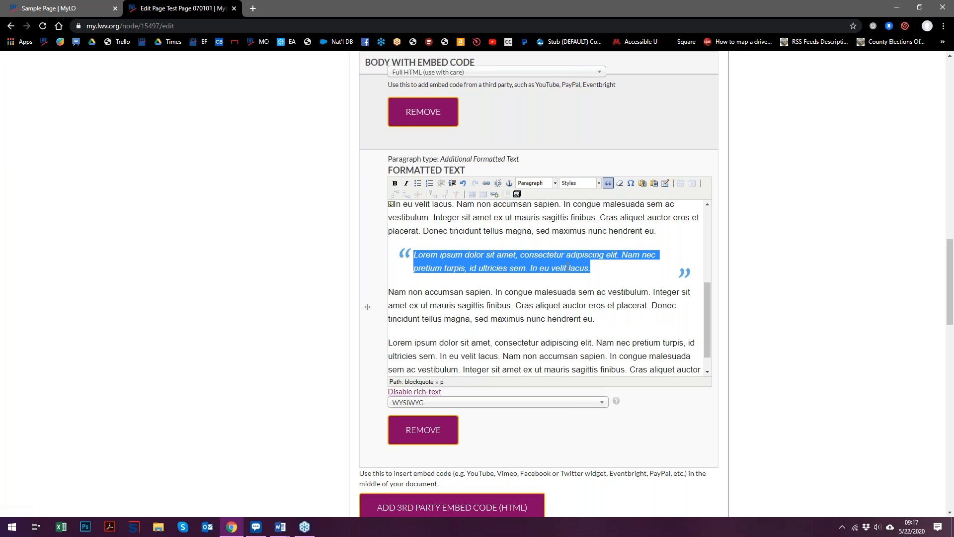
{"action": "left_click", "coordinate": [599, 184]}
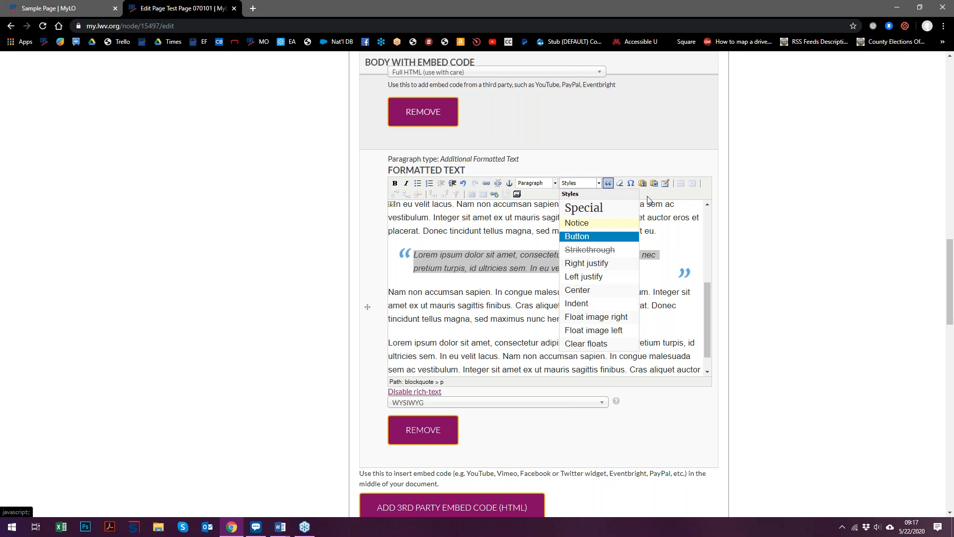
{"action": "left_click", "coordinate": [482, 270]}
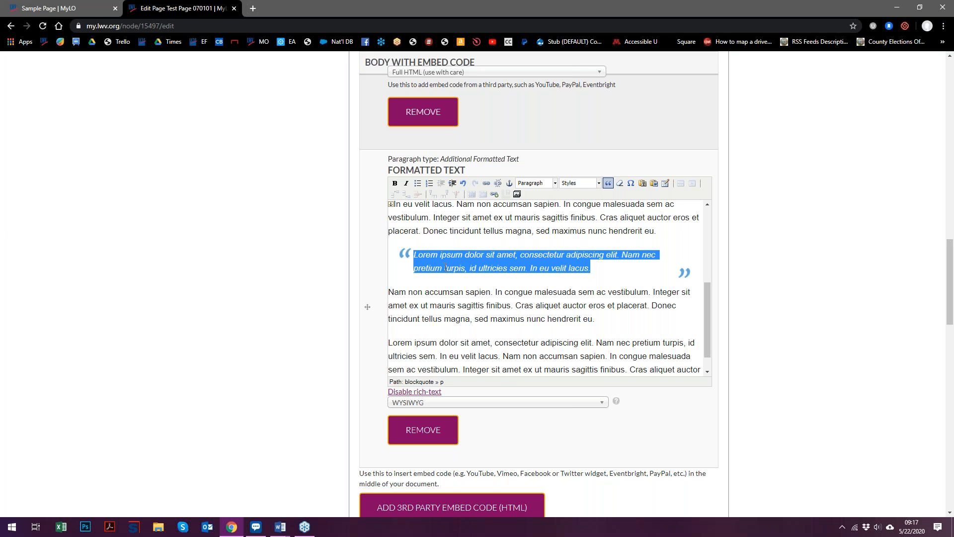
{"action": "left_click", "coordinate": [412, 256]}
{"action": "left_click_drag", "start_coordinate": [601, 270], "coordinate": [413, 254]}
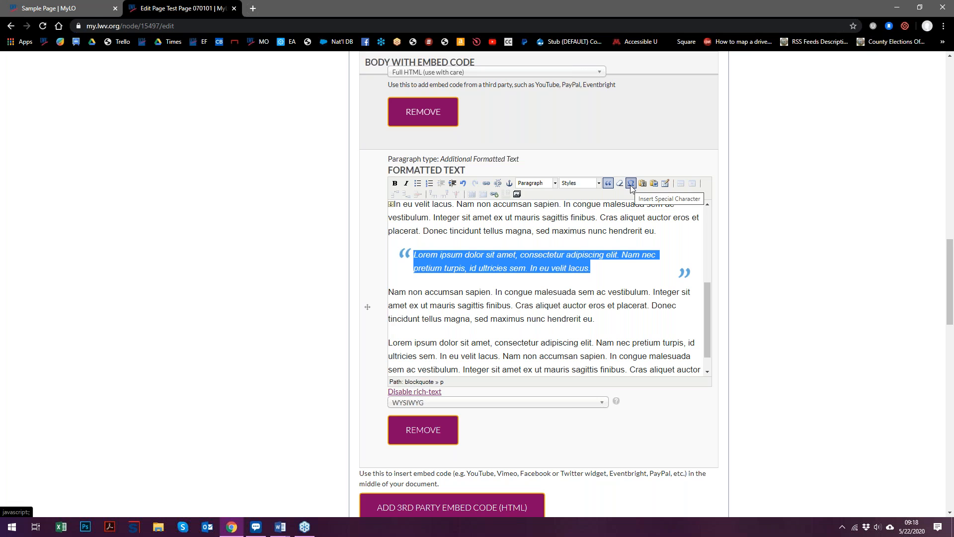
Add an empty paragraph after the one below the block quote and look through the special characters without inserting any.
{"action": "left_click", "coordinate": [460, 305]}
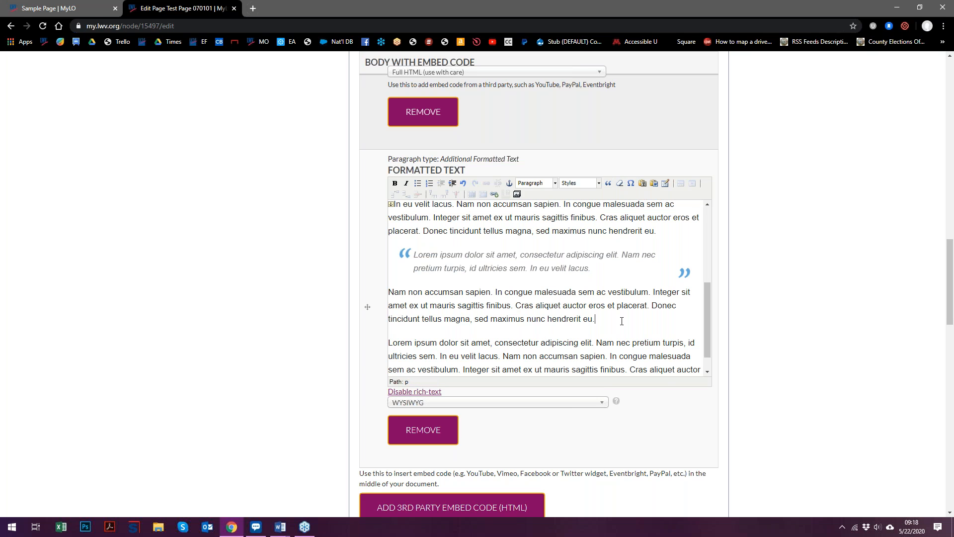
{"action": "left_click", "coordinate": [631, 183]}
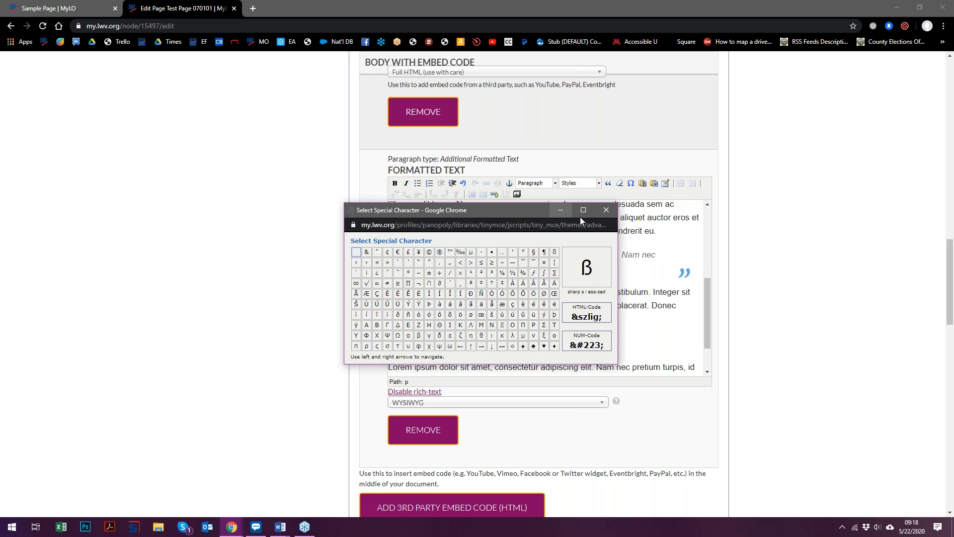
{"action": "left_click", "coordinate": [607, 211]}
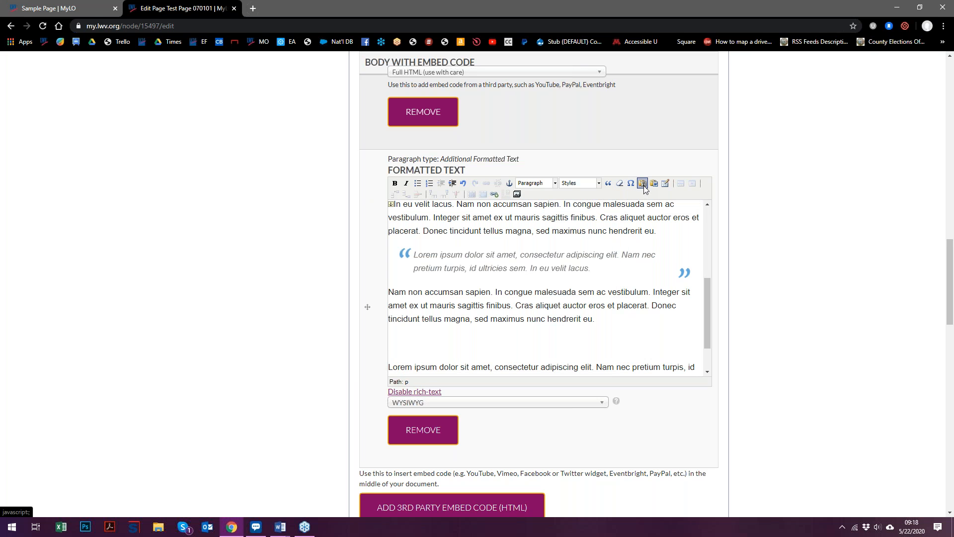
Turn on plain-text paste mode in the Formatted Text section and dismiss the notice about it.
{"action": "left_click", "coordinate": [642, 184]}
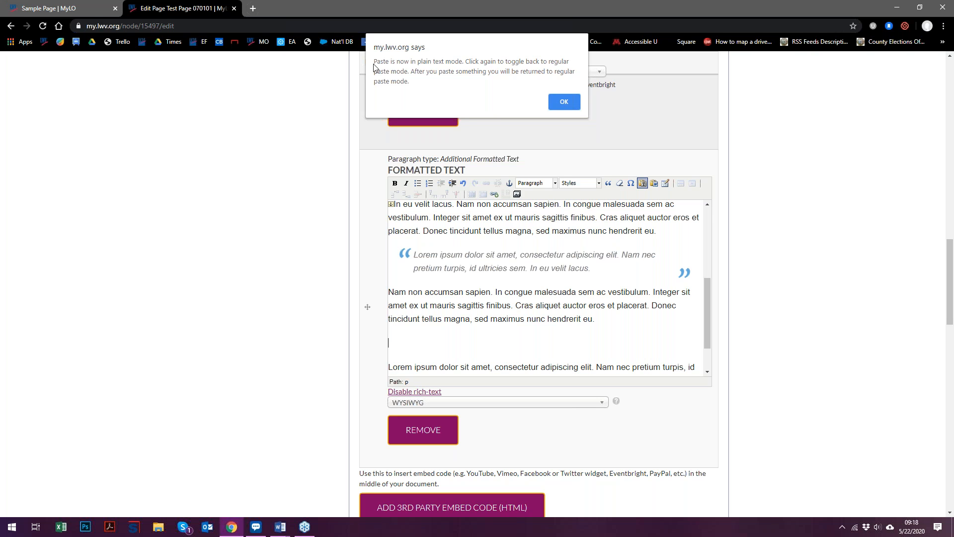
{"action": "left_click_drag", "start_coordinate": [374, 64], "coordinate": [488, 83]}
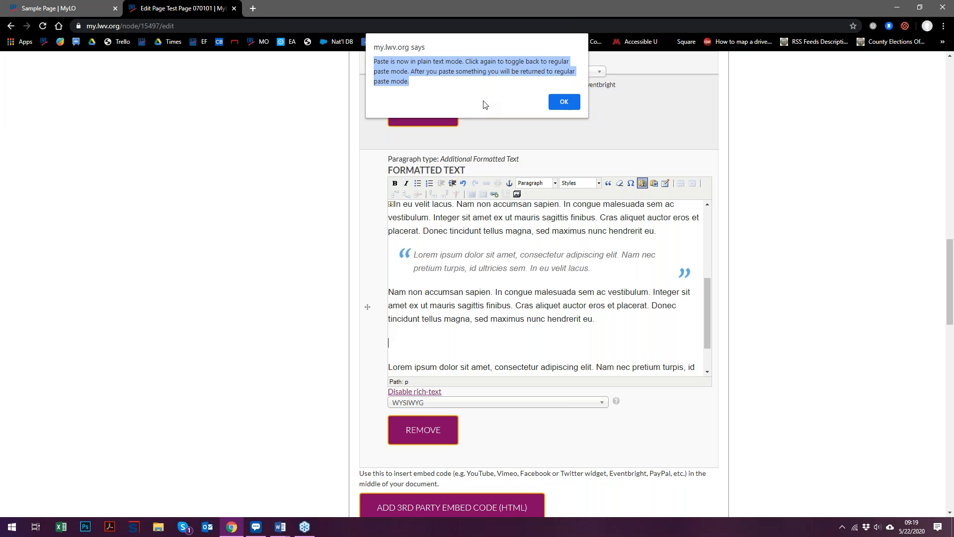
{"action": "left_click", "coordinate": [563, 104]}
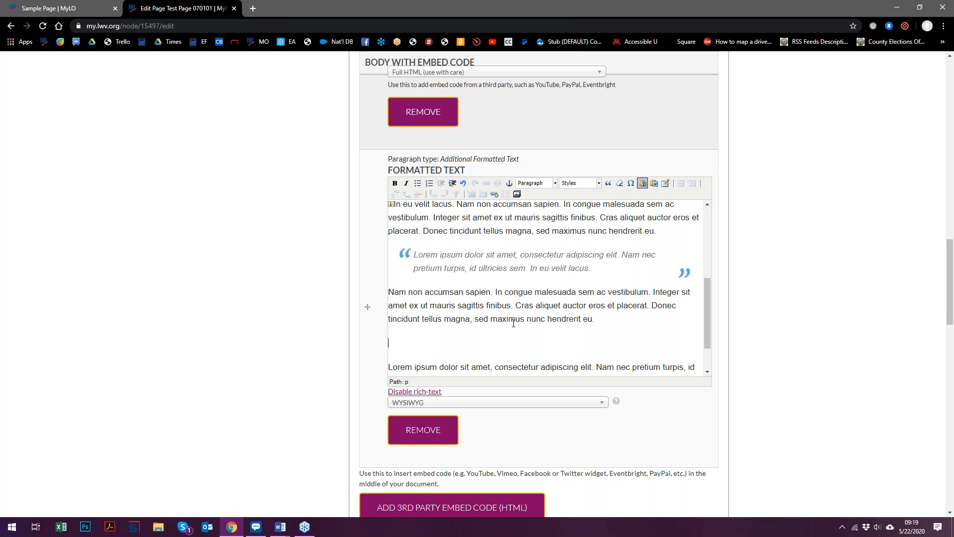
Copy the text from the "ultricies sem." button down to the paragraph below the block quote.
{"action": "scroll", "coordinate": [471, 336], "scroll_direction": "down", "scroll_amount": 1}
{"action": "scroll", "coordinate": [471, 336], "scroll_direction": "up", "scroll_amount": 2}
{"action": "scroll", "coordinate": [551, 343], "scroll_direction": "down", "scroll_amount": 1}
{"action": "left_click_drag", "start_coordinate": [613, 334], "coordinate": [383, 269]}
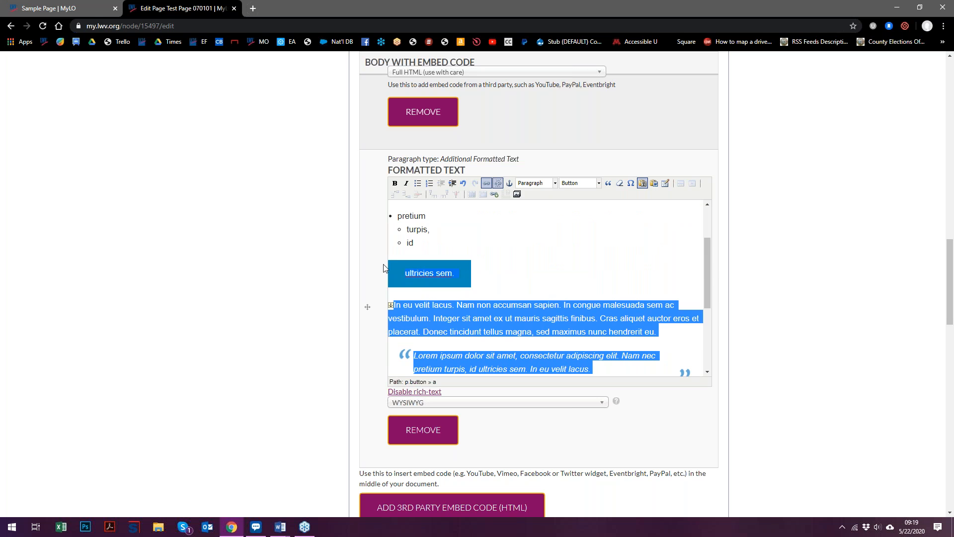
{"action": "scroll", "coordinate": [397, 308], "scroll_direction": "down", "scroll_amount": 2}
{"action": "left_click", "coordinate": [405, 351]}
Add another Additional Formatted Text section below the current one.
{"action": "scroll", "coordinate": [464, 316], "scroll_direction": "down", "scroll_amount": 1}
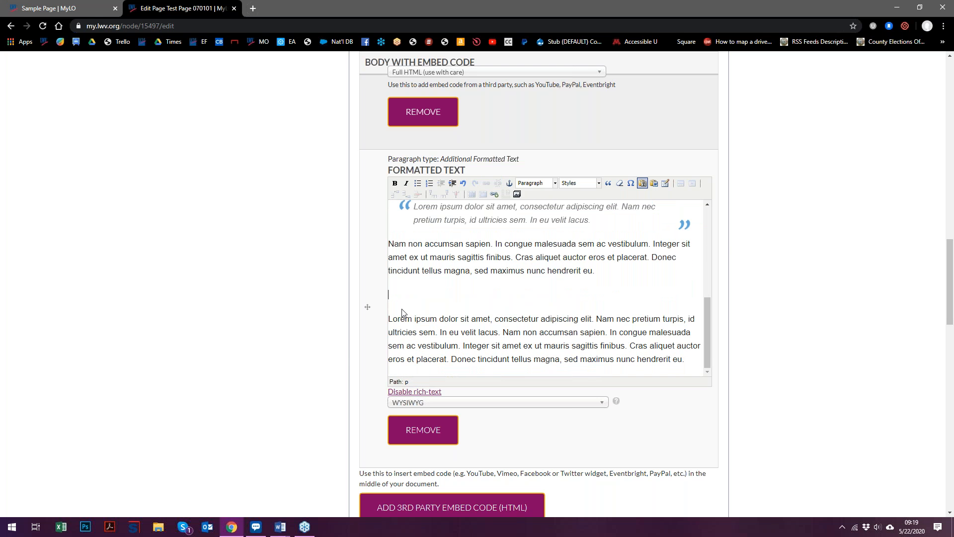
{"action": "scroll", "coordinate": [298, 349], "scroll_direction": "down", "scroll_amount": 1}
{"action": "scroll", "coordinate": [299, 349], "scroll_direction": "down", "scroll_amount": 2}
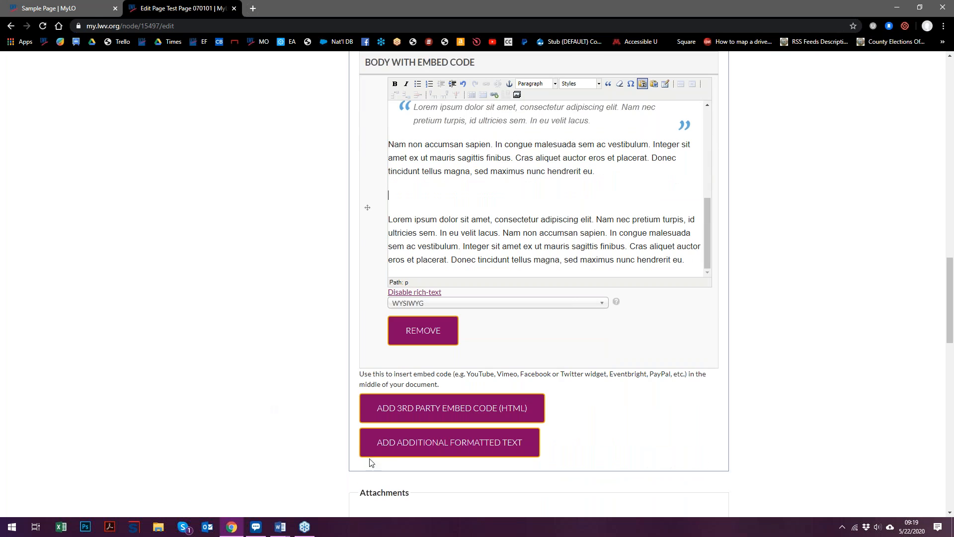
{"action": "left_click", "coordinate": [406, 450]}
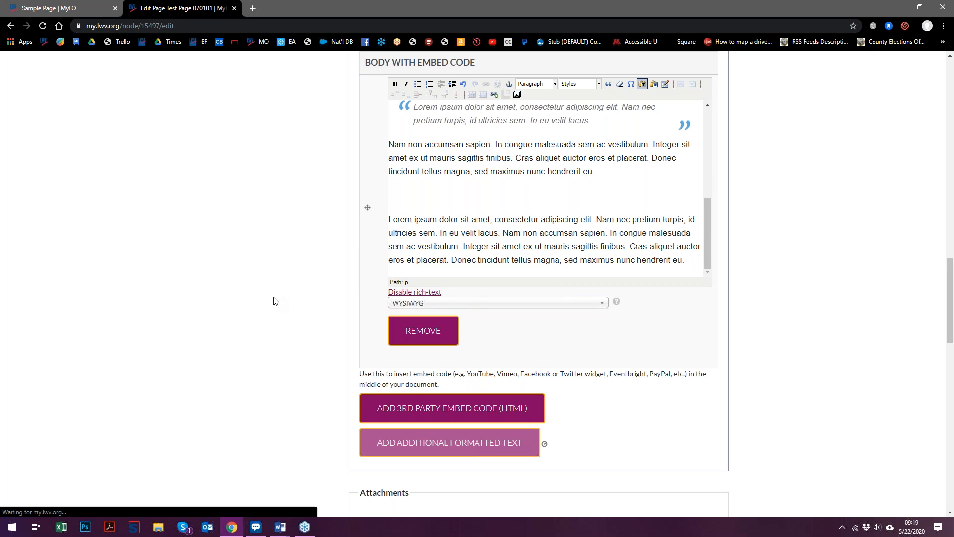
{"action": "left_click", "coordinate": [645, 88]}
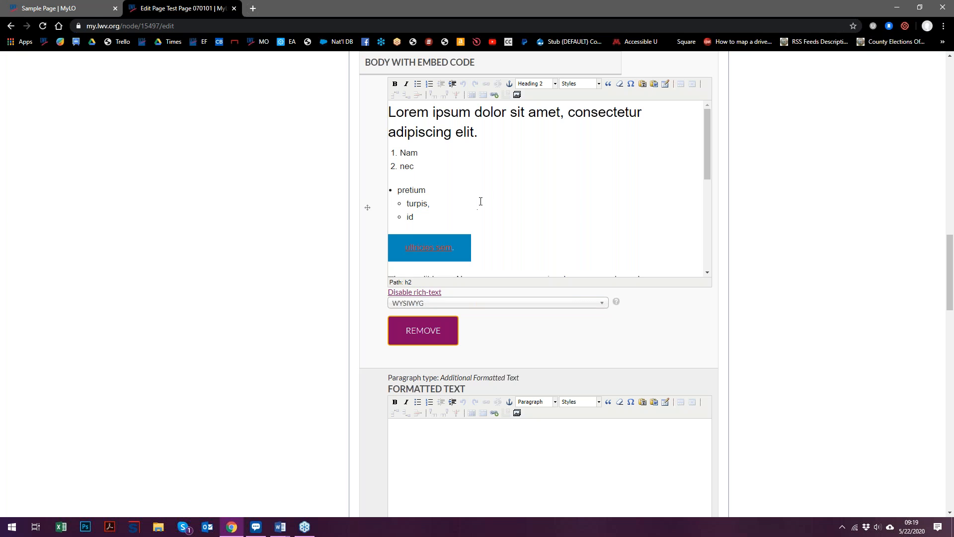
{"action": "right_click", "coordinate": [436, 166]}
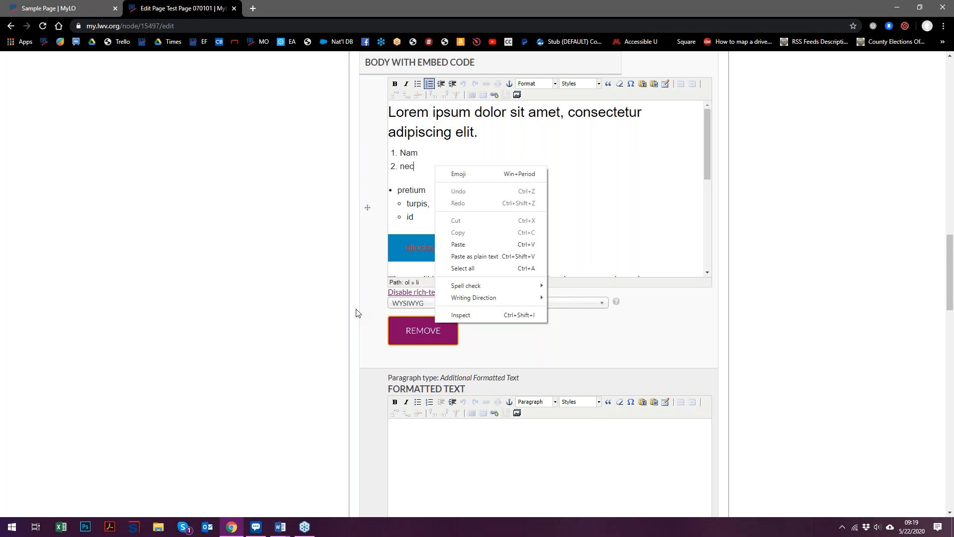
{"action": "scroll", "coordinate": [354, 317], "scroll_direction": "down", "scroll_amount": 2}
{"action": "scroll", "coordinate": [346, 331], "scroll_direction": "up", "scroll_amount": 3}
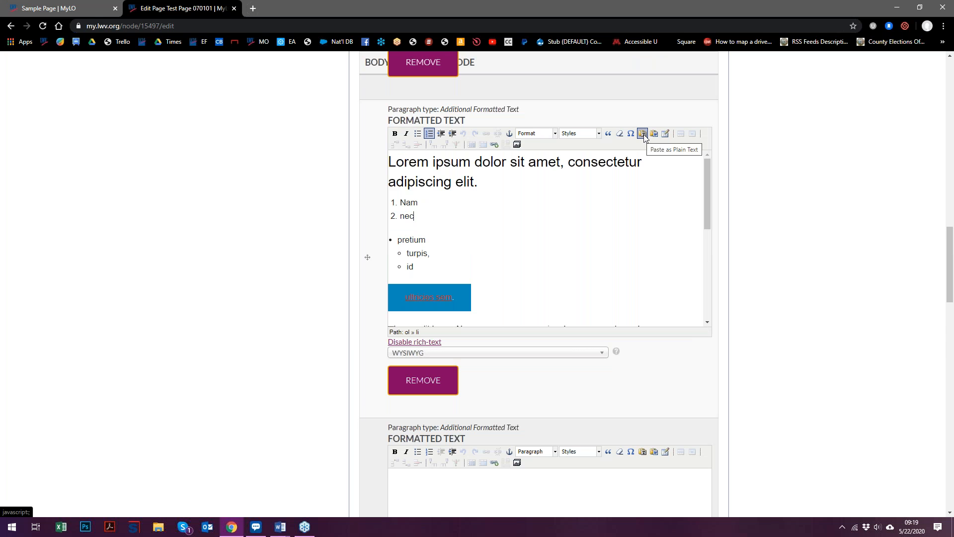
Paste the copied text as plain text into the new, empty Formatted Text section.
{"action": "scroll", "coordinate": [502, 229], "scroll_direction": "down", "scroll_amount": 3}
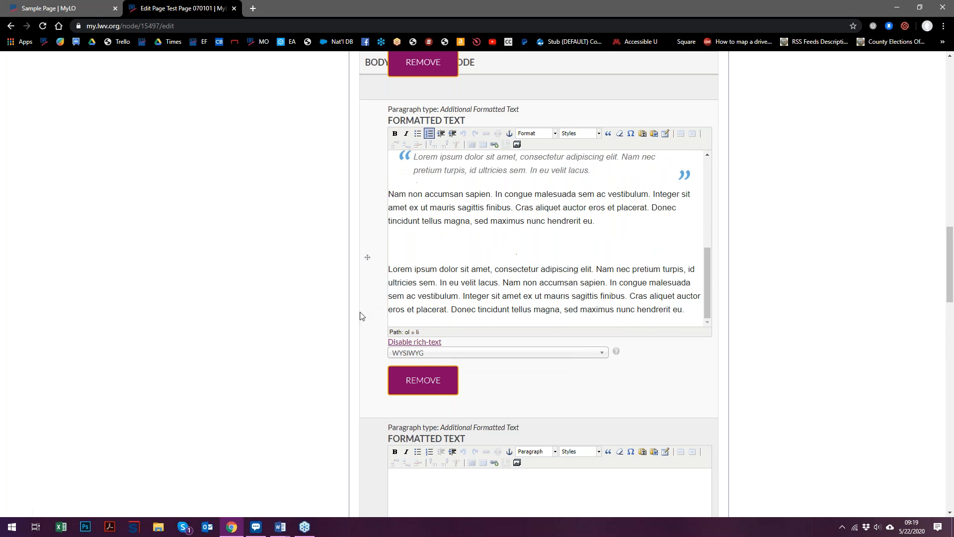
{"action": "scroll", "coordinate": [355, 306], "scroll_direction": "down", "scroll_amount": 6}
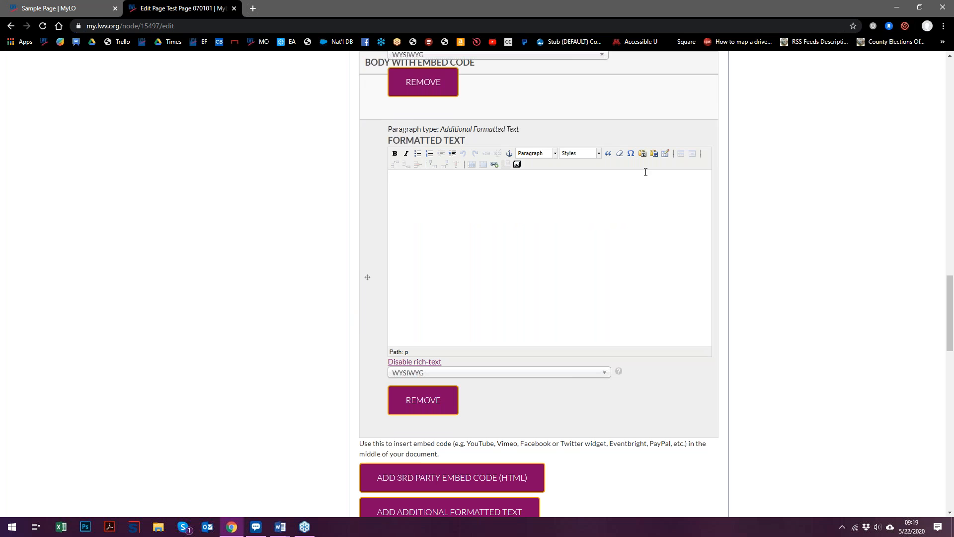
{"action": "left_click", "coordinate": [642, 154]}
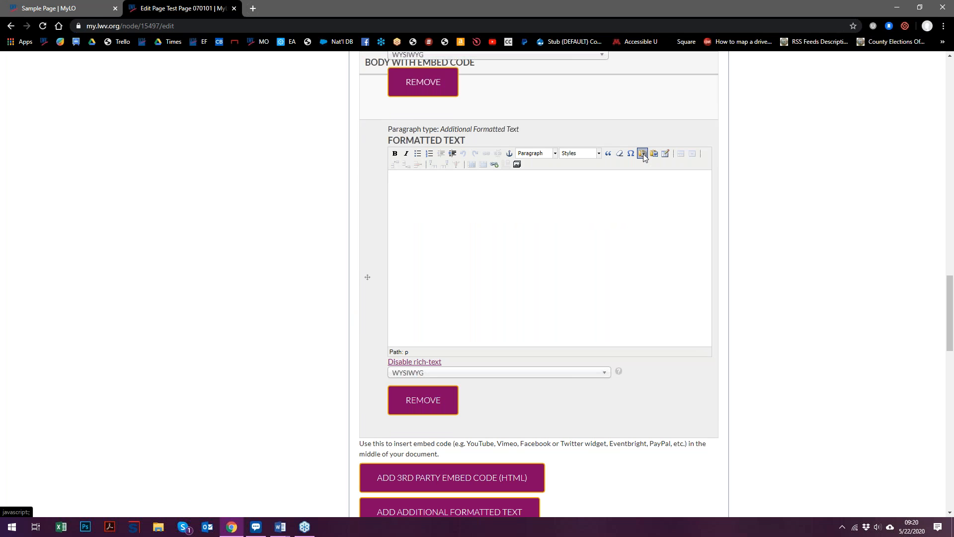
{"action": "right_click", "coordinate": [421, 180]}
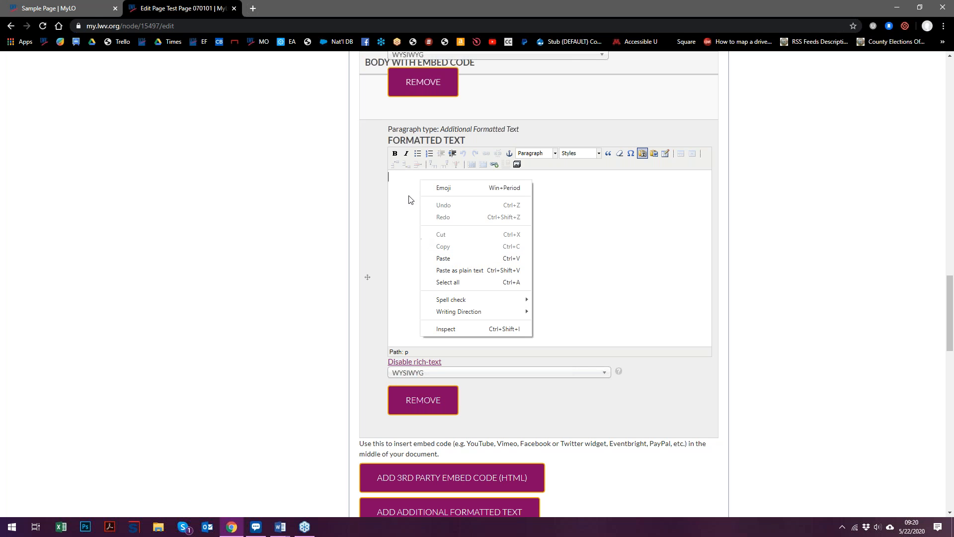
{"action": "left_click", "coordinate": [447, 260]}
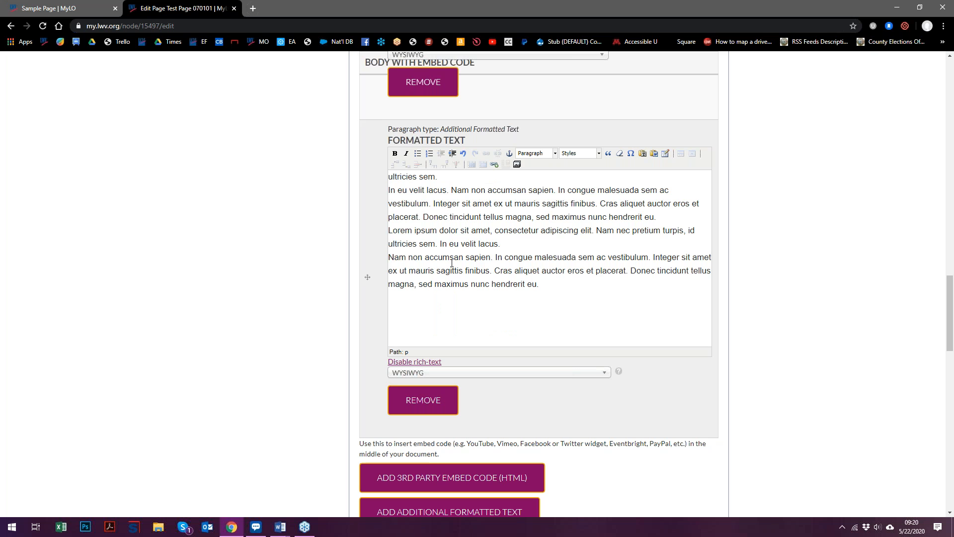
Compare the plain text pasted into the new section with the formatted original in the section above.
{"action": "scroll", "coordinate": [482, 293], "scroll_direction": "up", "scroll_amount": 1}
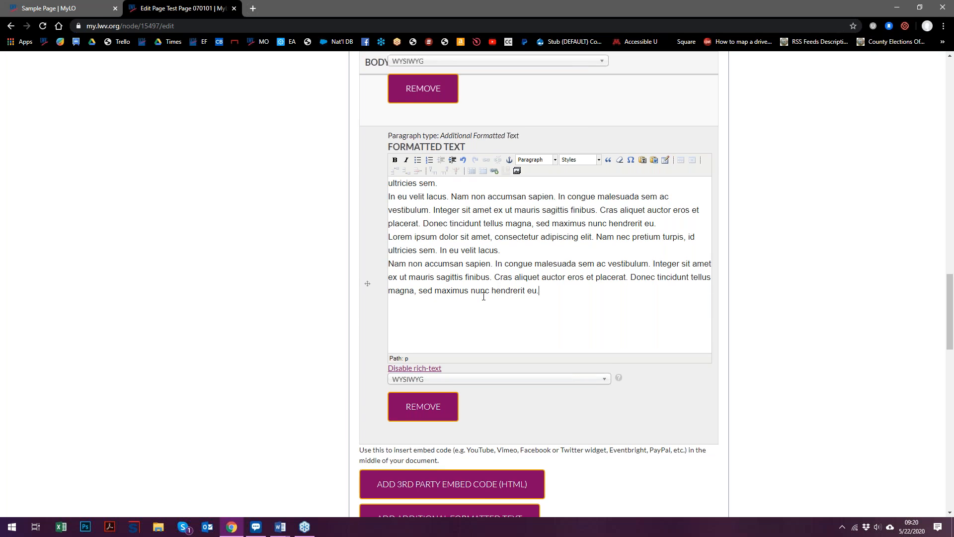
{"action": "left_click_drag", "start_coordinate": [553, 335], "coordinate": [334, 213]}
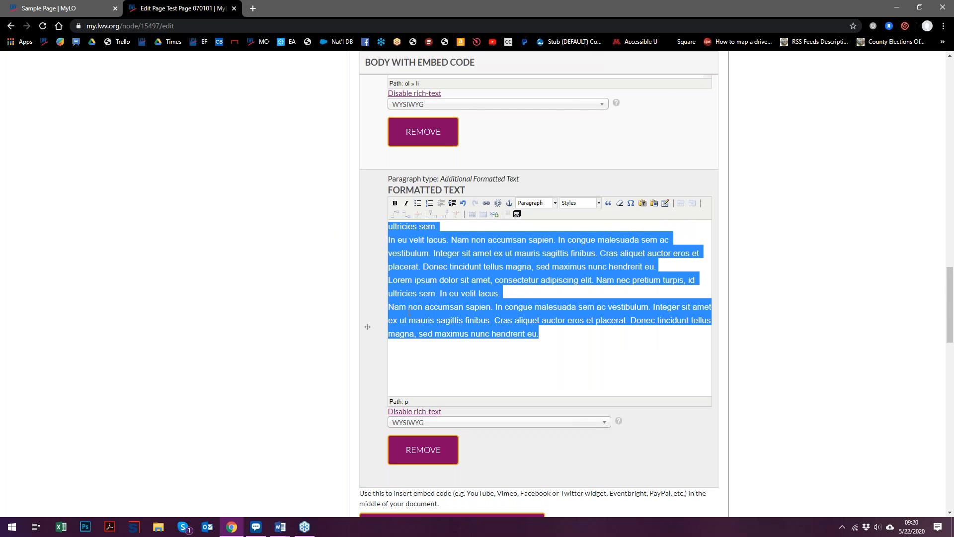
{"action": "scroll", "coordinate": [315, 319], "scroll_direction": "up", "scroll_amount": 5}
{"action": "scroll", "coordinate": [498, 209], "scroll_direction": "up", "scroll_amount": 1}
{"action": "left_click_drag", "start_coordinate": [623, 274], "coordinate": [396, 233]}
{"action": "scroll", "coordinate": [437, 246], "scroll_direction": "up", "scroll_amount": 2}
{"action": "scroll", "coordinate": [391, 255], "scroll_direction": "down", "scroll_amount": 3}
View the Paste from Word window for the blank paragraph in the original Formatted Text section, without inserting anything.
{"action": "left_click", "coordinate": [408, 242]}
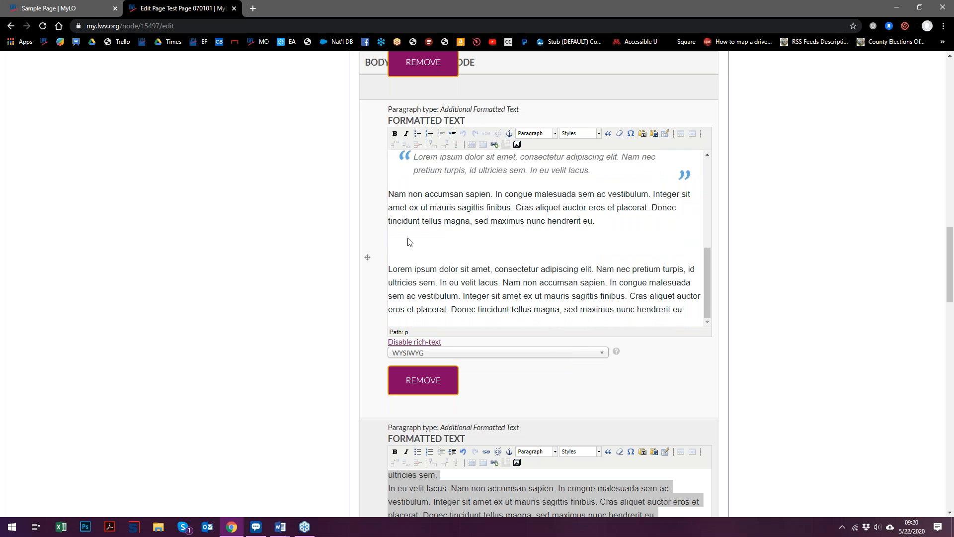
{"action": "left_click", "coordinate": [653, 134]}
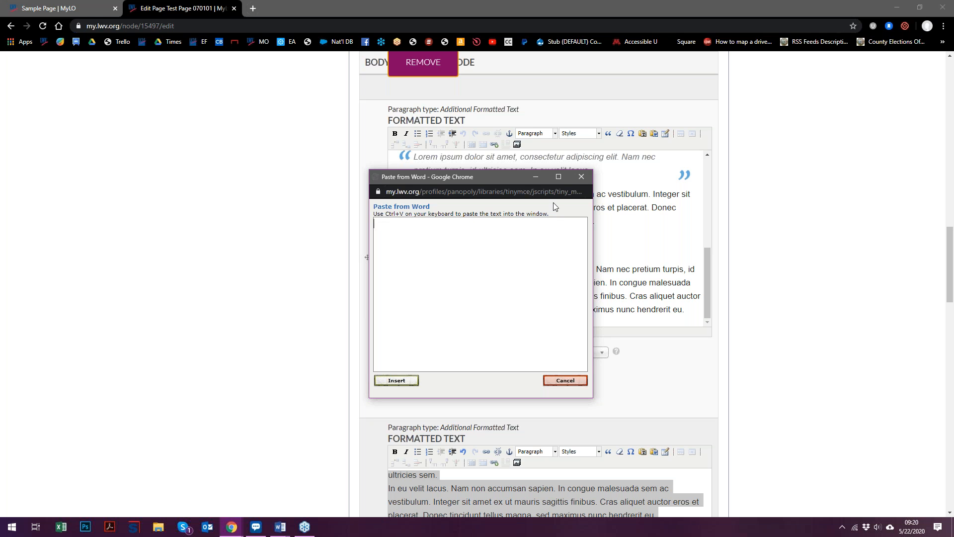
{"action": "left_click", "coordinate": [535, 177]}
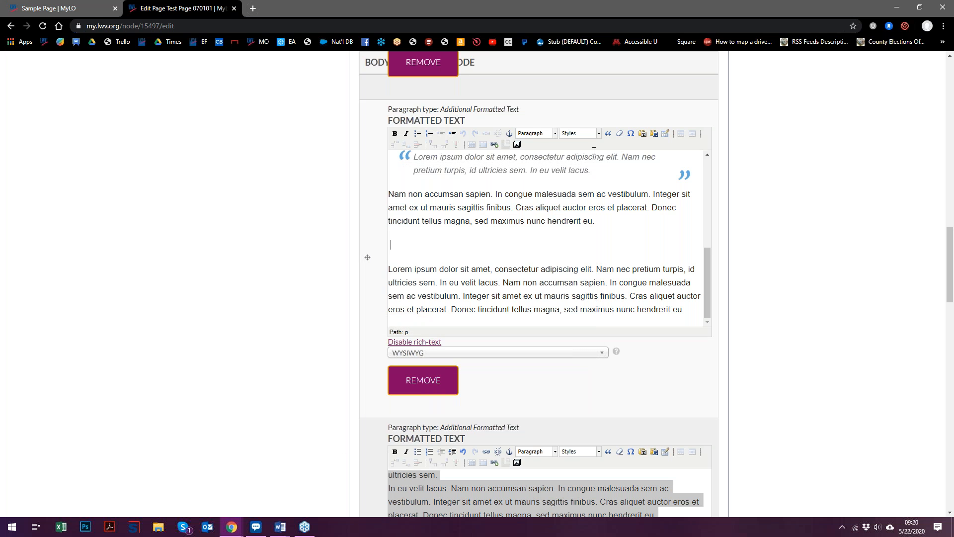
Insert a center-aligned table with 5 columns and 2 rows in the blank paragraph of the first Formatted Text section.
{"action": "left_click", "coordinate": [665, 134]}
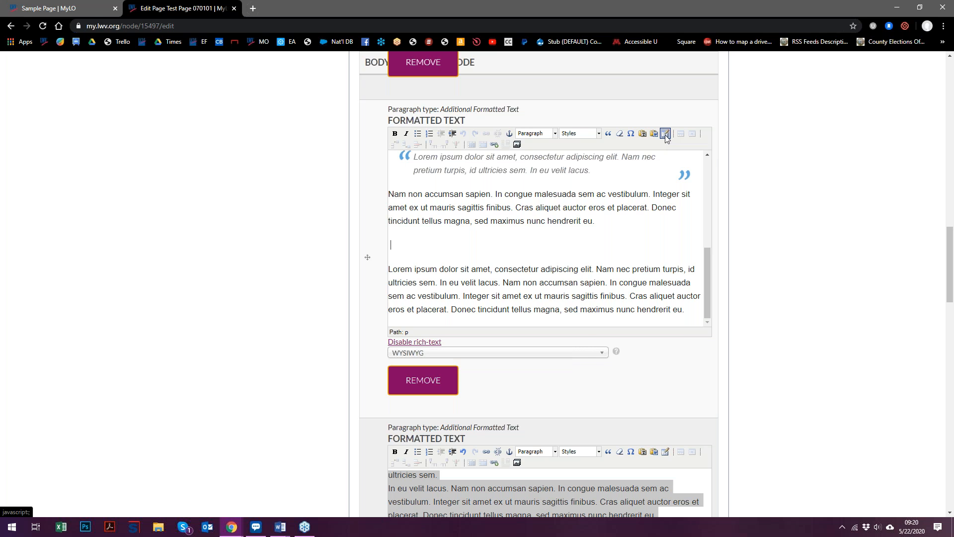
{"action": "key", "text": "BackSpace"}
{"action": "type", "text": "5"}
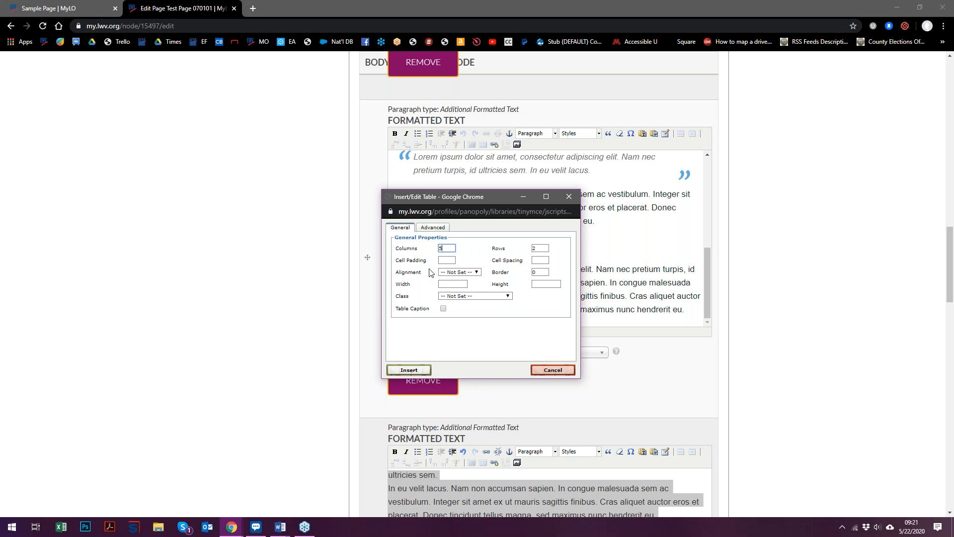
{"action": "left_click", "coordinate": [464, 273]}
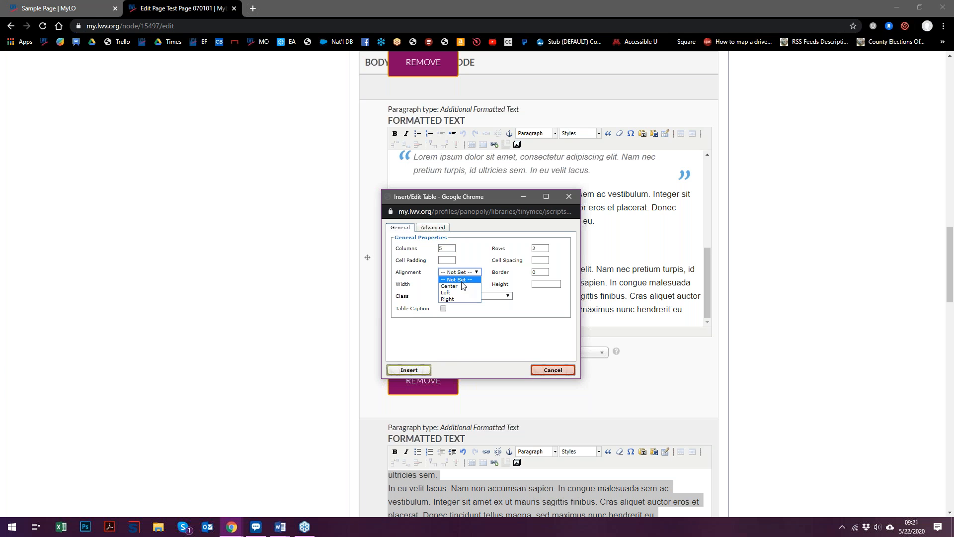
{"action": "left_click", "coordinate": [459, 288]}
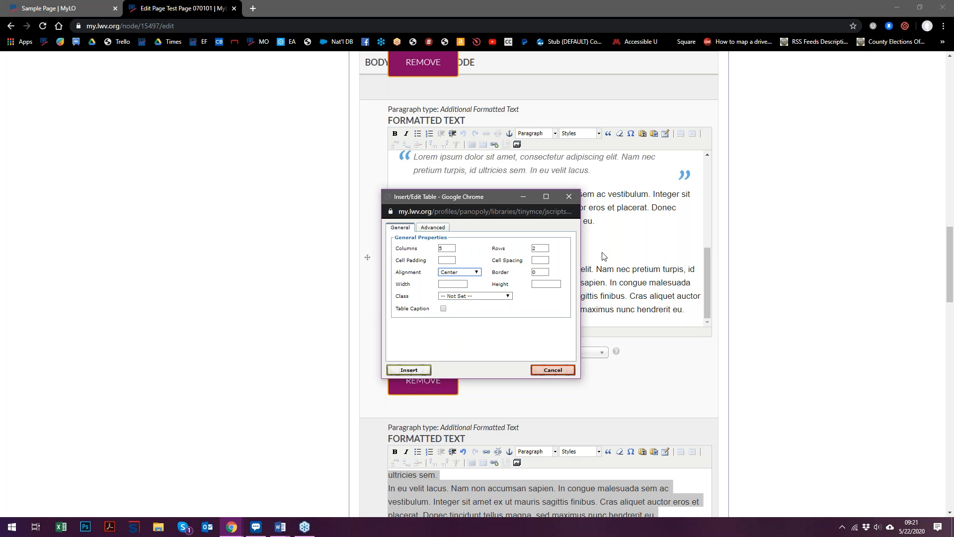
{"action": "left_click", "coordinate": [477, 275]}
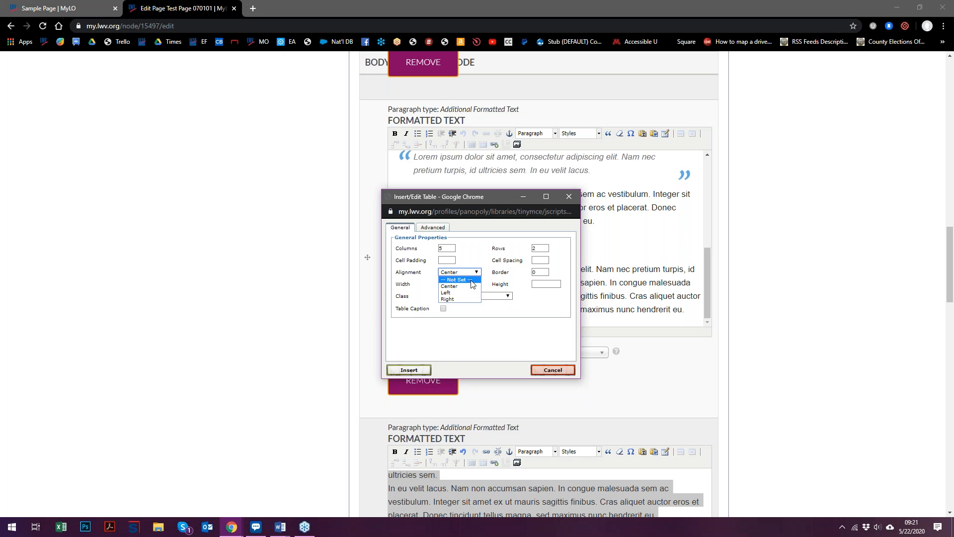
{"action": "left_click", "coordinate": [470, 286]}
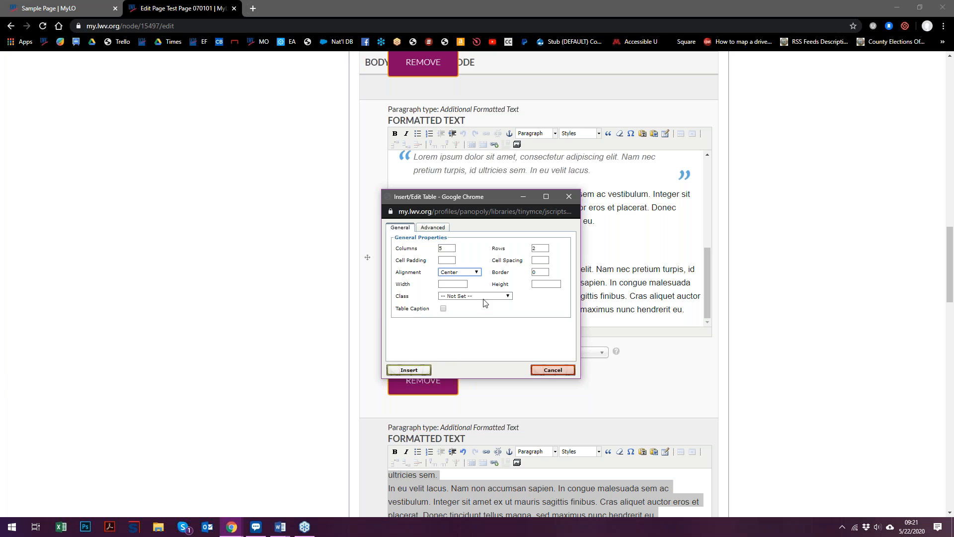
{"action": "left_click", "coordinate": [507, 297]}
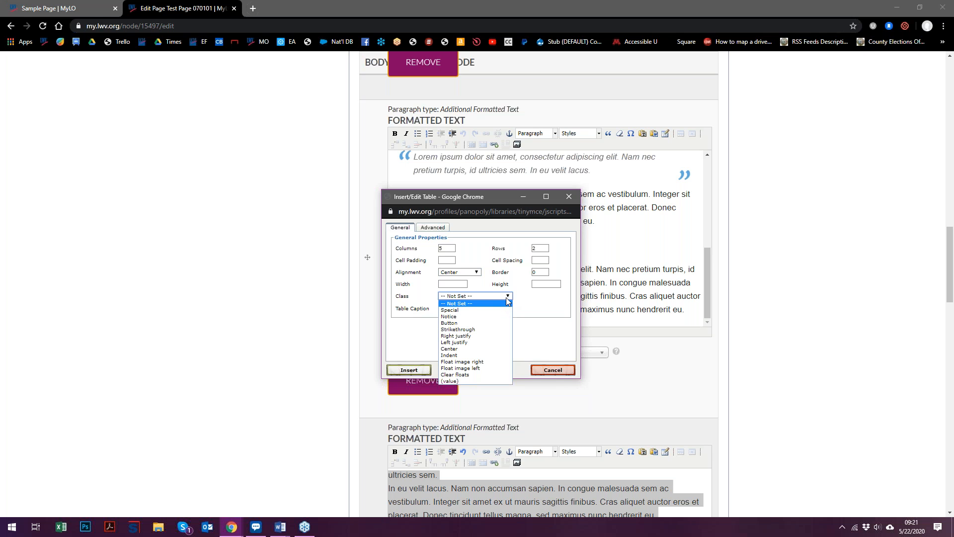
{"action": "left_click", "coordinate": [528, 311]}
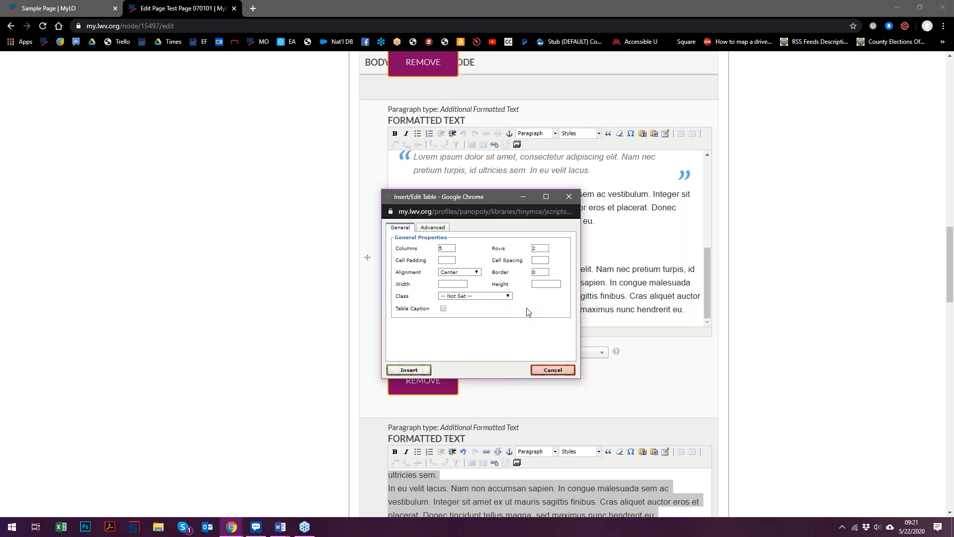
{"action": "left_click", "coordinate": [410, 371]}
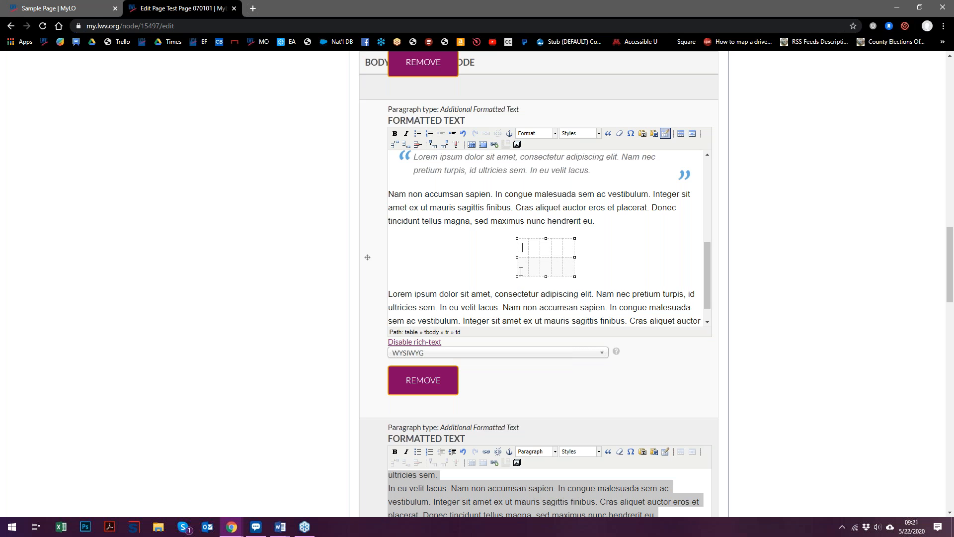
Enlarge the new table by pulling its lower-left corner outward.
{"action": "left_click", "coordinate": [517, 276]}
{"action": "left_click", "coordinate": [522, 270]}
{"action": "left_click_drag", "start_coordinate": [516, 277], "coordinate": [468, 299]}
Enter "Header" in the table's first cell, copy the word and format it as Heading 4.
{"action": "left_click", "coordinate": [505, 254]}
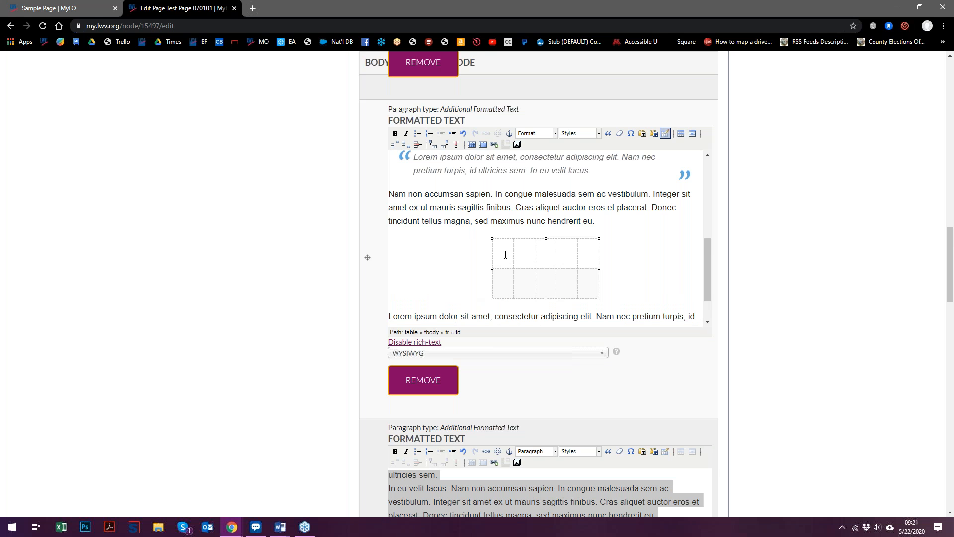
{"action": "type", "text": "Header"}
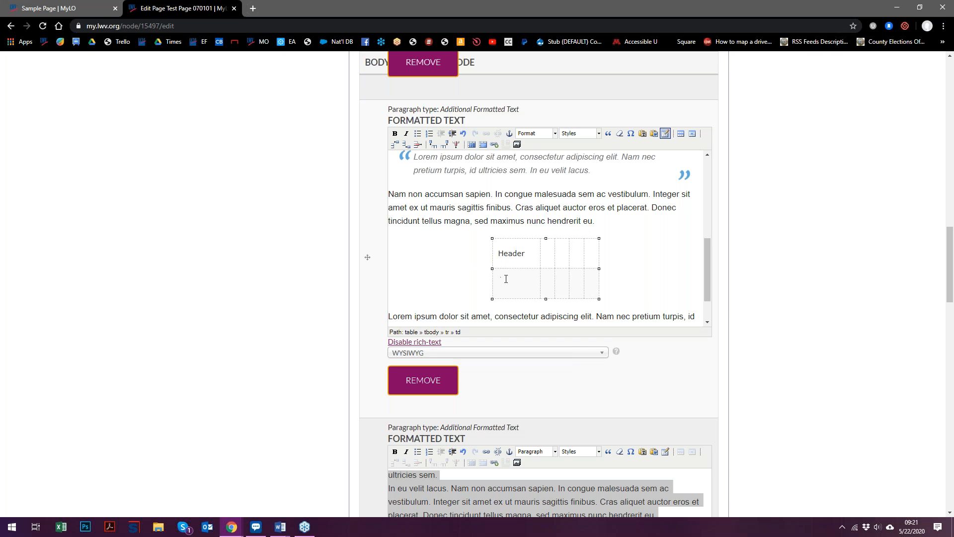
{"action": "left_click_drag", "start_coordinate": [499, 255], "coordinate": [529, 256]}
{"action": "key", "text": "ctrl+c"}
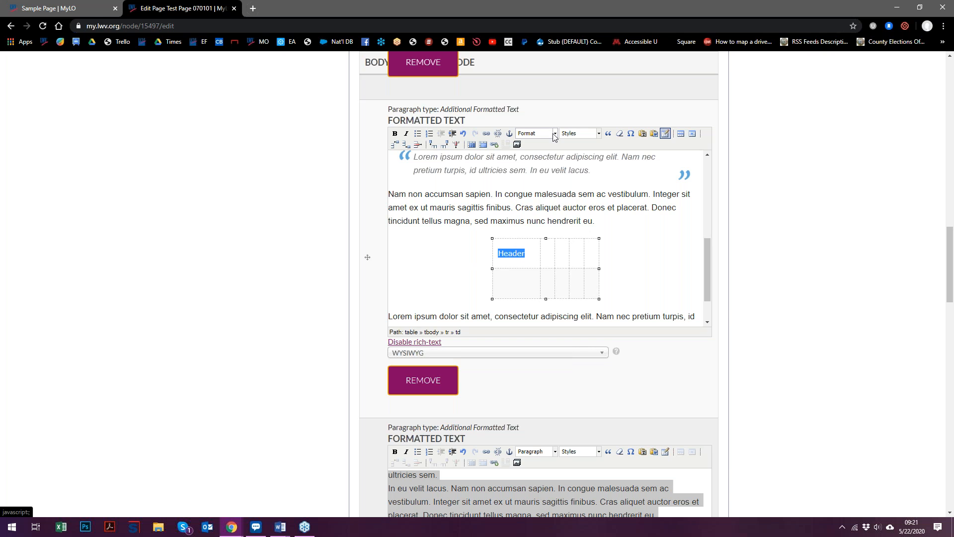
{"action": "left_click", "coordinate": [555, 133]}
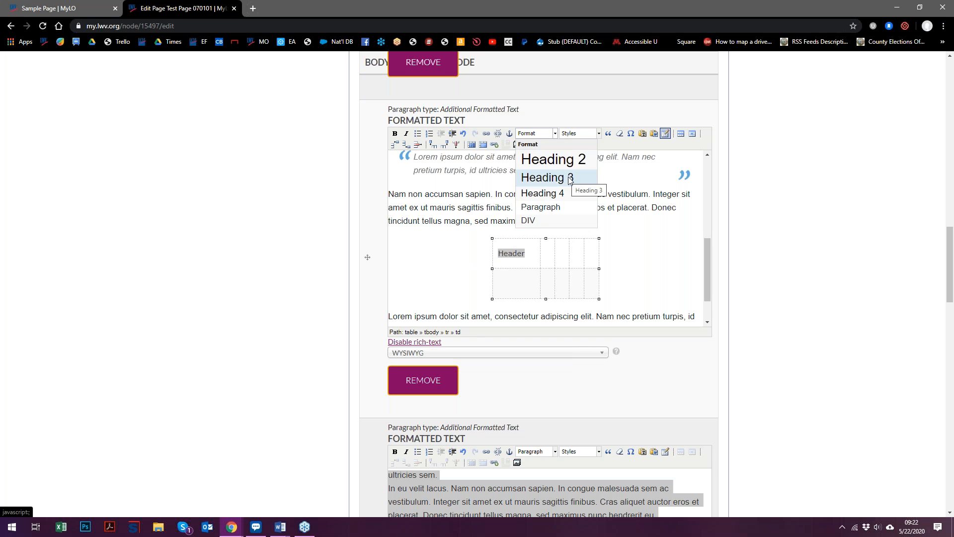
{"action": "left_click", "coordinate": [563, 194]}
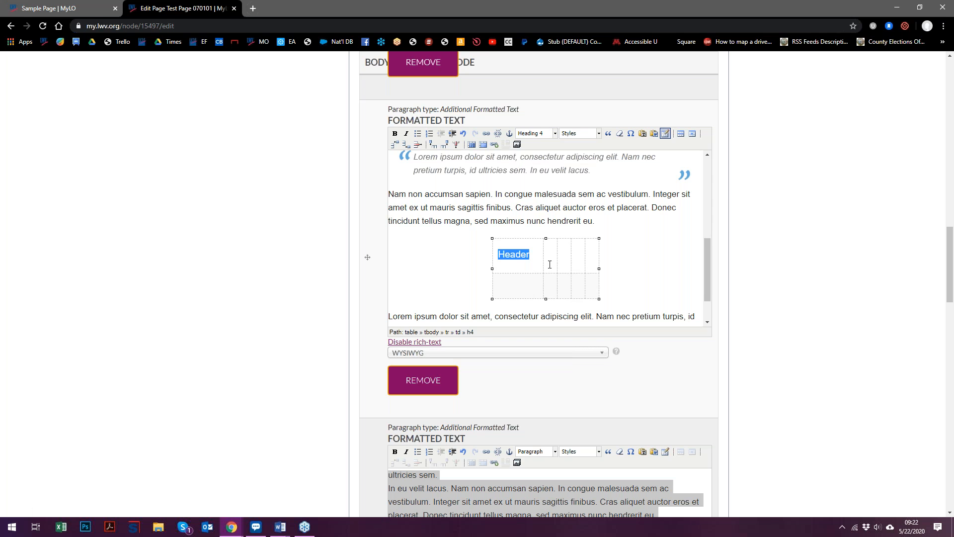
Paste the "Header" text into the second and third cells of the table's first row.
{"action": "left_click", "coordinate": [530, 248]}
{"action": "key", "text": "ctrl+v"}
{"action": "key", "text": "Tab"}
{"action": "key", "text": "ctrl+v"}
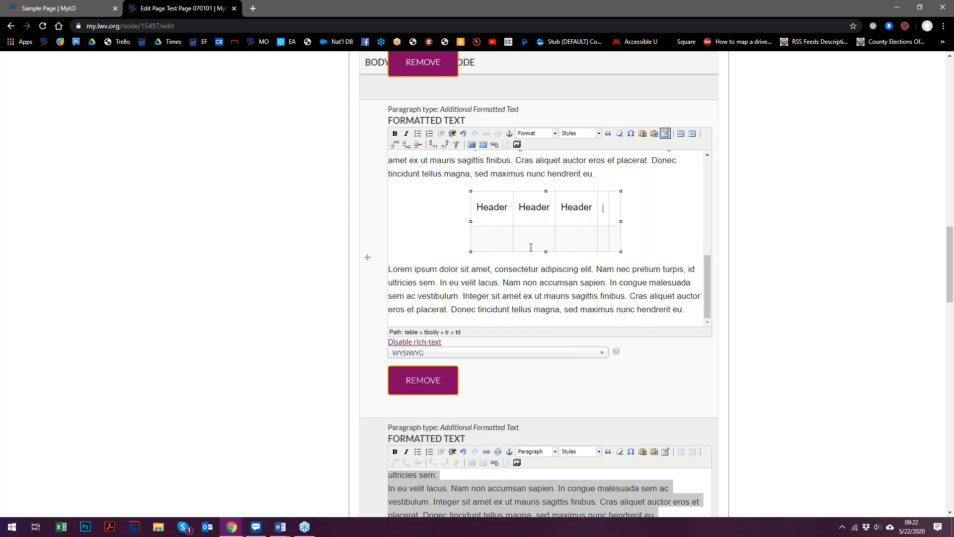
{"action": "scroll", "coordinate": [574, 274], "scroll_direction": "up", "scroll_amount": 1}
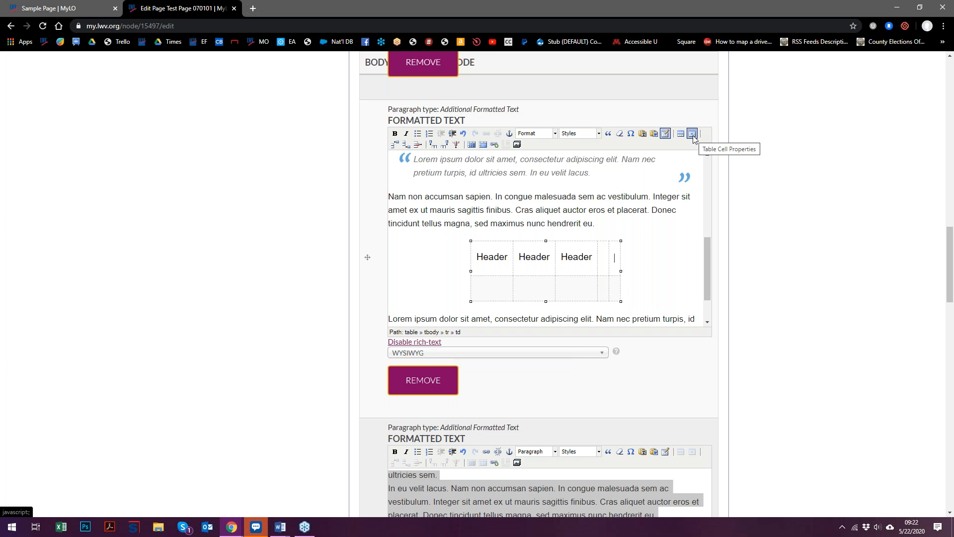
Delete the two empty columns to the right of the three "Header" columns.
{"action": "left_click", "coordinate": [548, 209]}
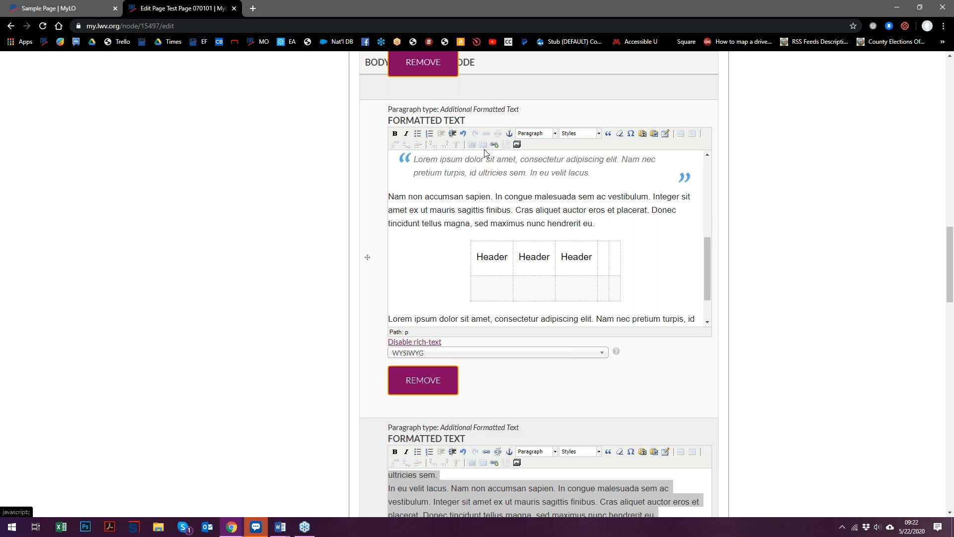
{"action": "left_click", "coordinate": [560, 290]}
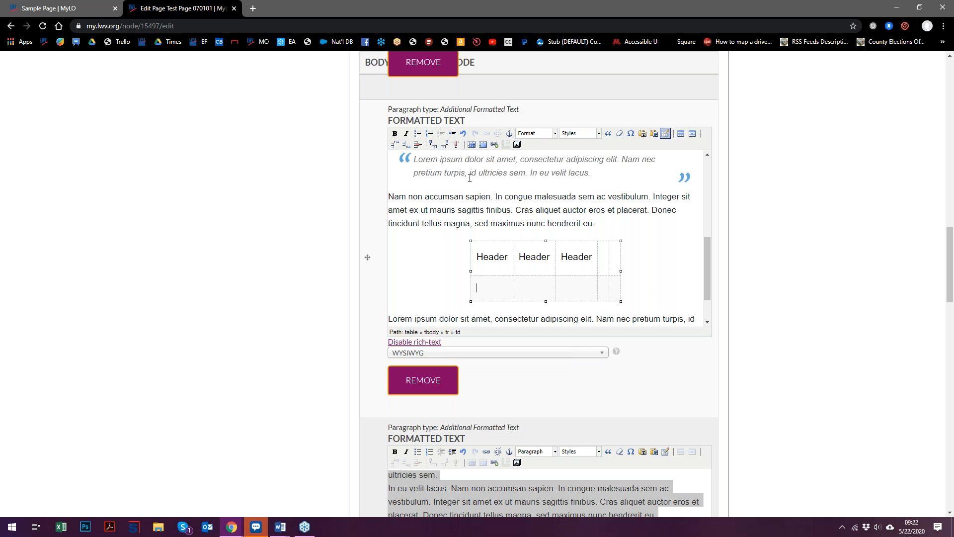
{"action": "left_click", "coordinate": [602, 258]}
{"action": "left_click", "coordinate": [456, 145]}
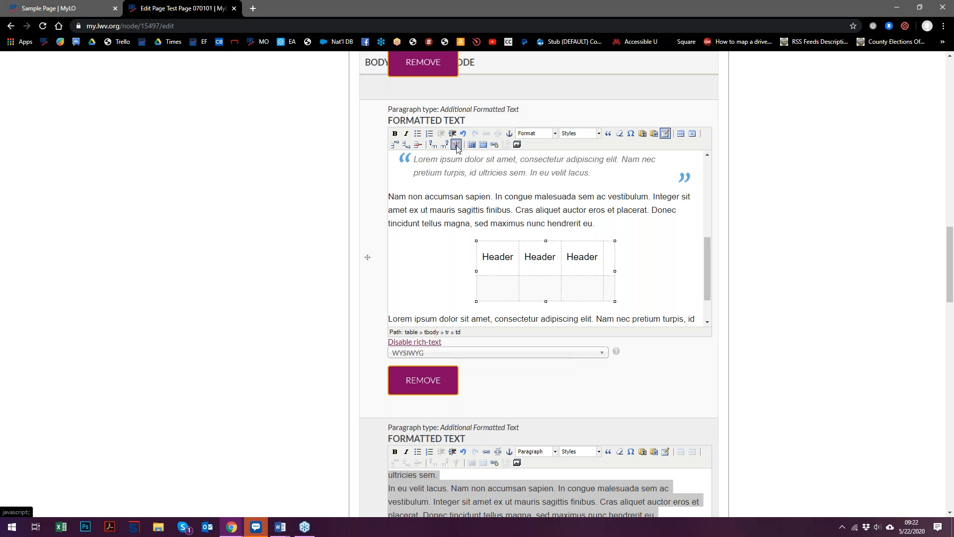
{"action": "left_click", "coordinate": [456, 144]}
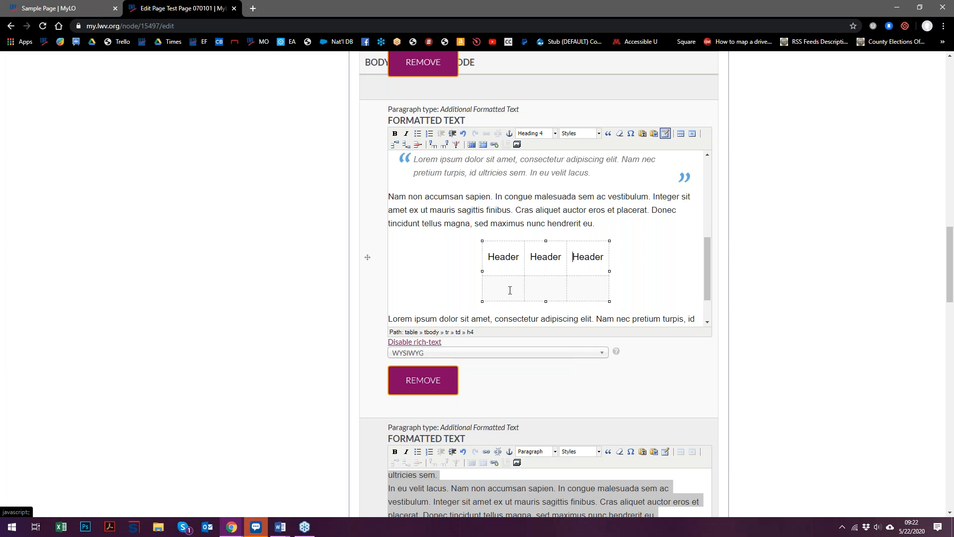
Insert another empty row between the header row and the table's last row.
{"action": "left_click", "coordinate": [494, 291]}
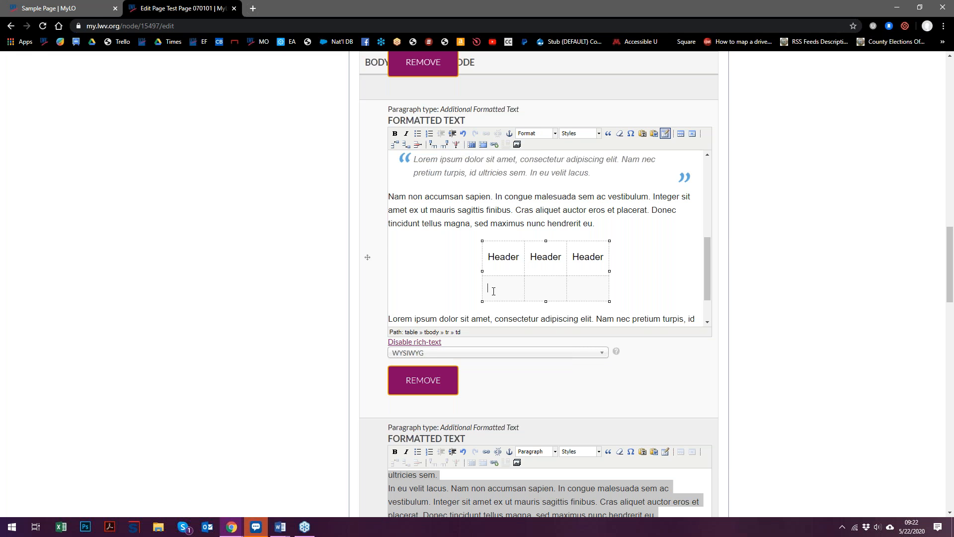
{"action": "left_click", "coordinate": [395, 145]}
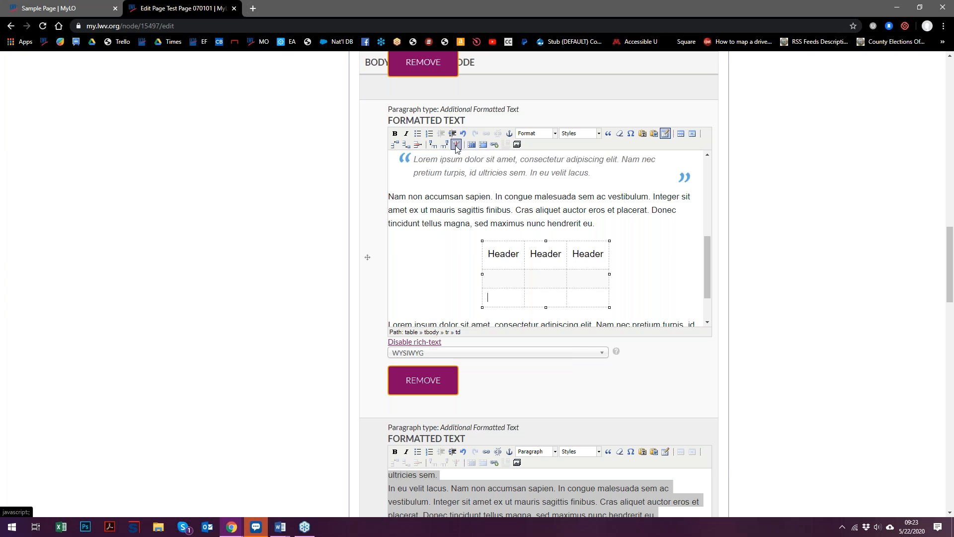
{"action": "left_click_drag", "start_coordinate": [490, 280], "coordinate": [585, 283]}
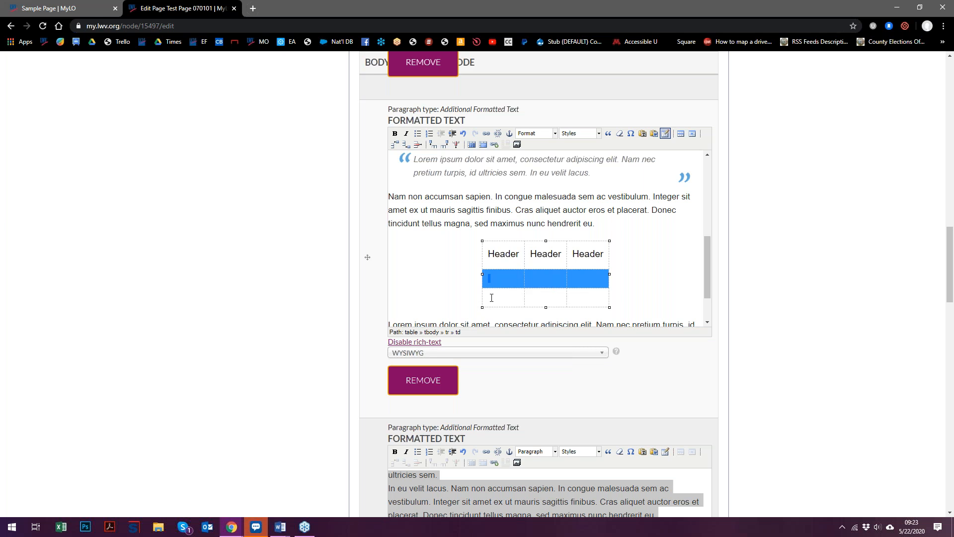
Set the row type of the table's last row to Footer.
{"action": "left_click_drag", "start_coordinate": [491, 297], "coordinate": [583, 301]}
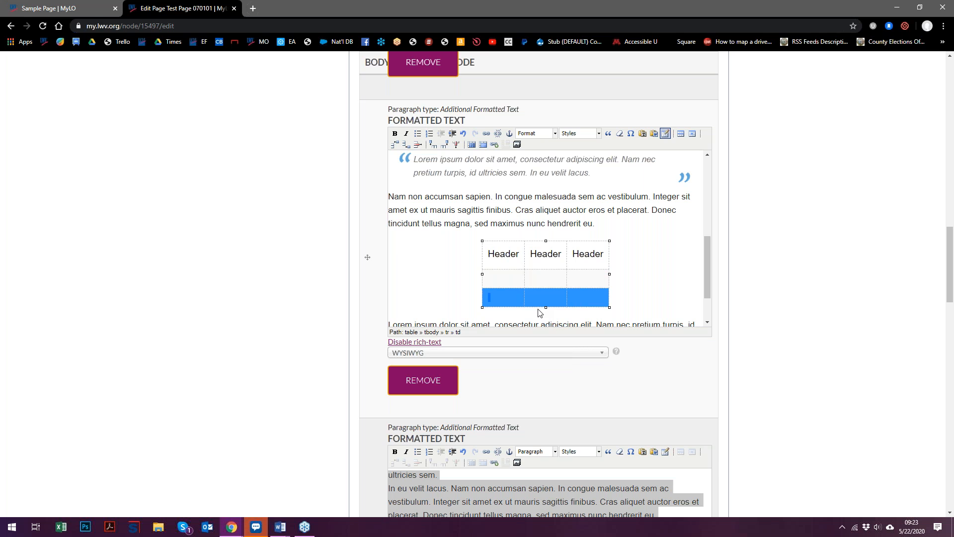
{"action": "left_click", "coordinate": [691, 137]}
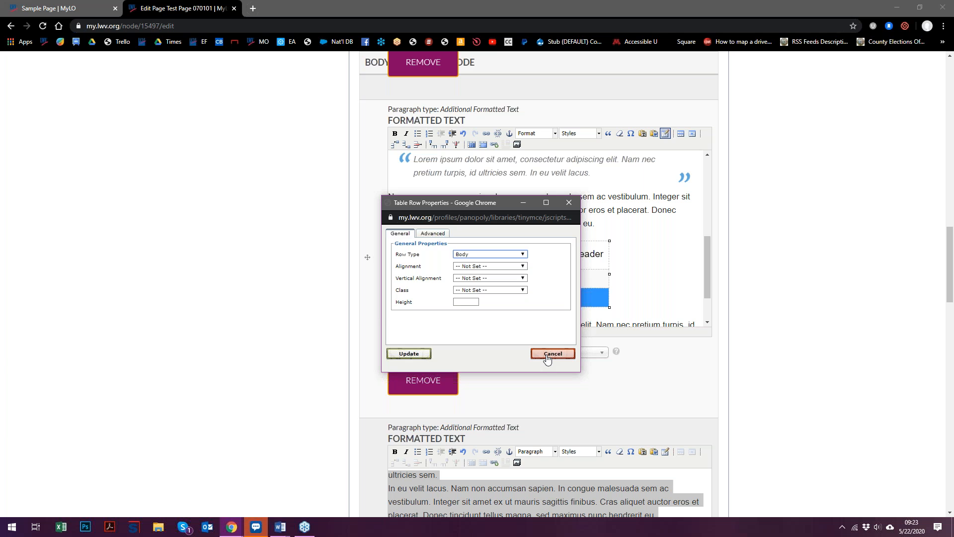
{"action": "left_click", "coordinate": [523, 256]}
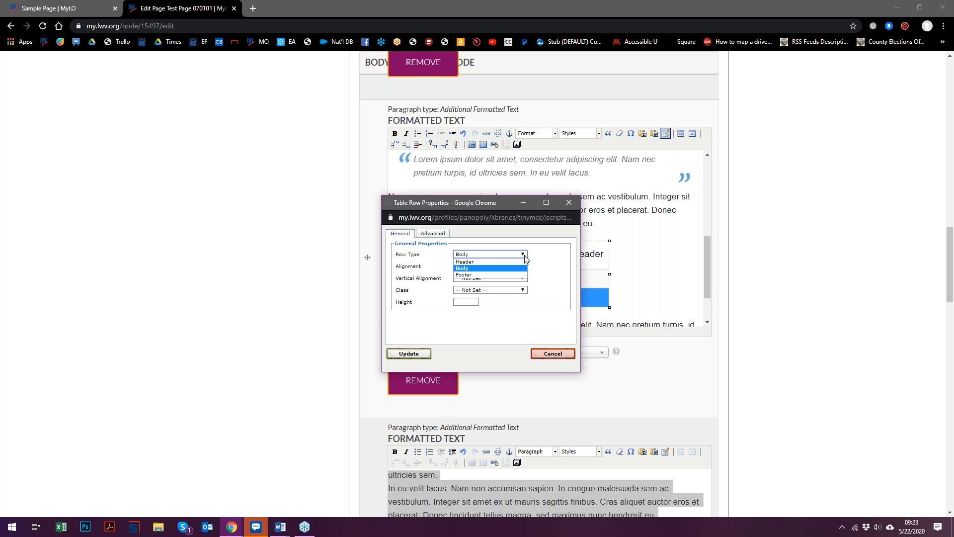
{"action": "left_click", "coordinate": [493, 269]}
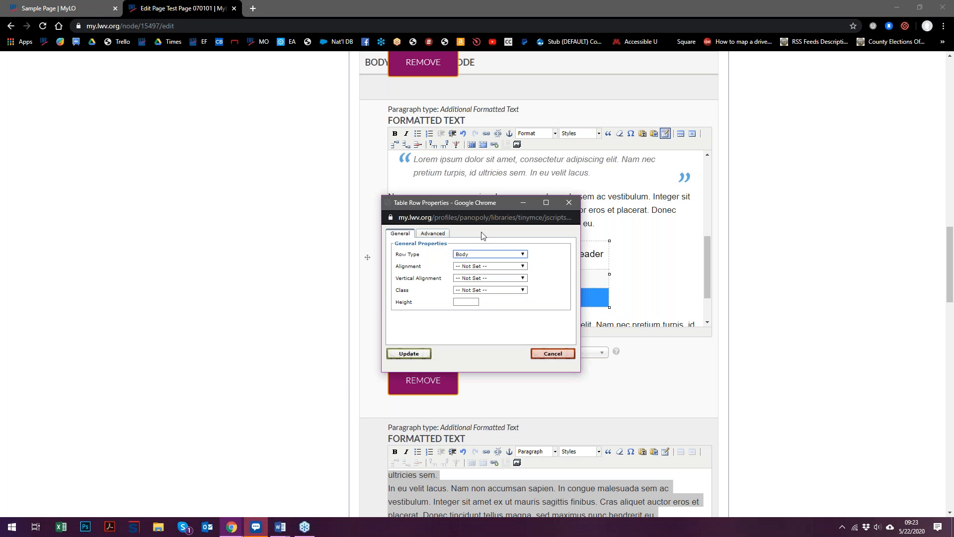
{"action": "left_click", "coordinate": [517, 252]}
{"action": "left_click", "coordinate": [469, 275]}
{"action": "left_click", "coordinate": [408, 354]}
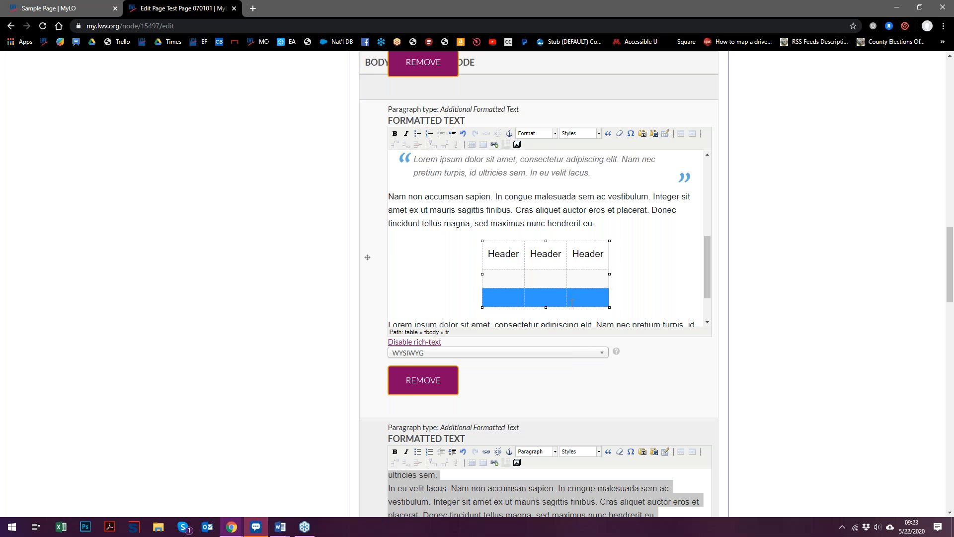
Enter "Footer" in each of the three cells of the table's last row.
{"action": "left_click", "coordinate": [494, 303]}
{"action": "type", "text": "Footer "}
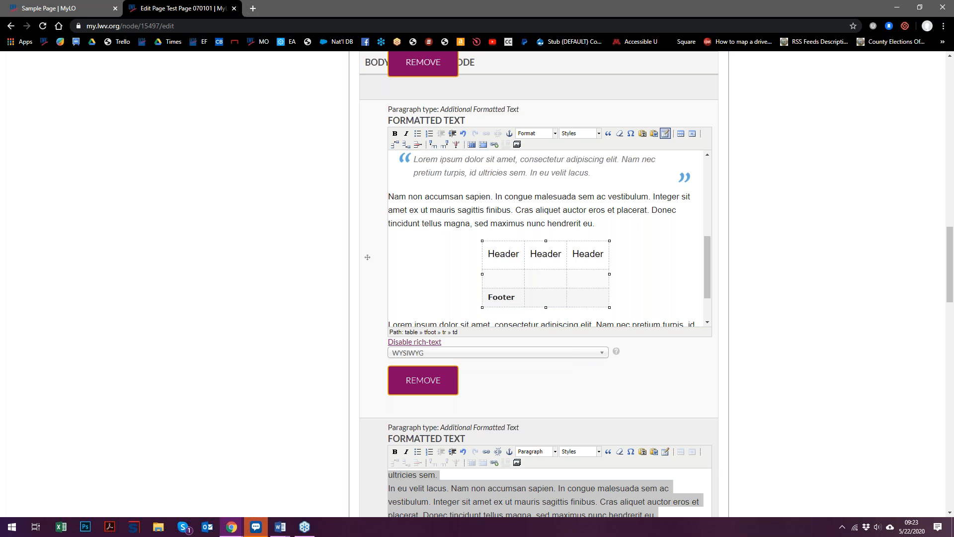
{"action": "type", "text": "Footer Footer"}
{"action": "left_click_drag", "start_coordinate": [488, 298], "coordinate": [602, 297]}
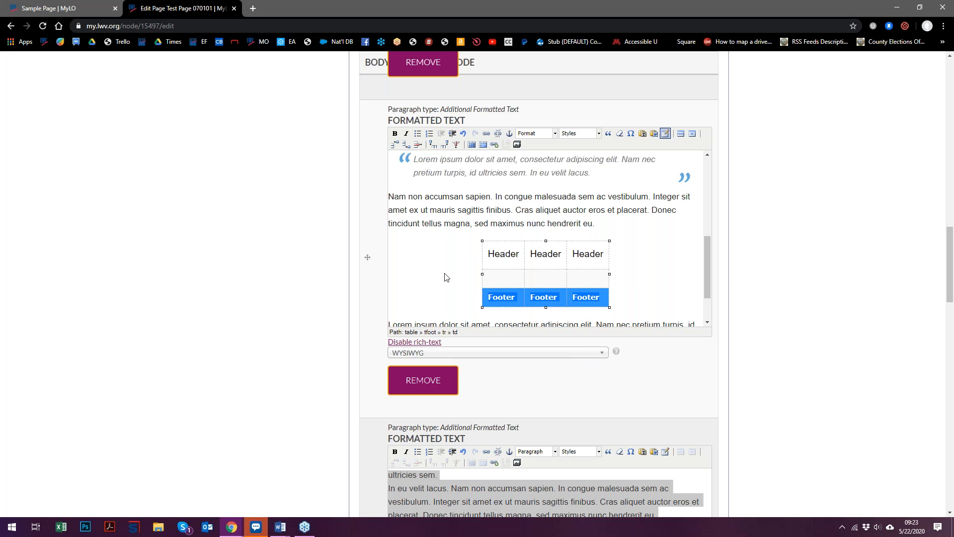
{"action": "left_click", "coordinate": [478, 282]}
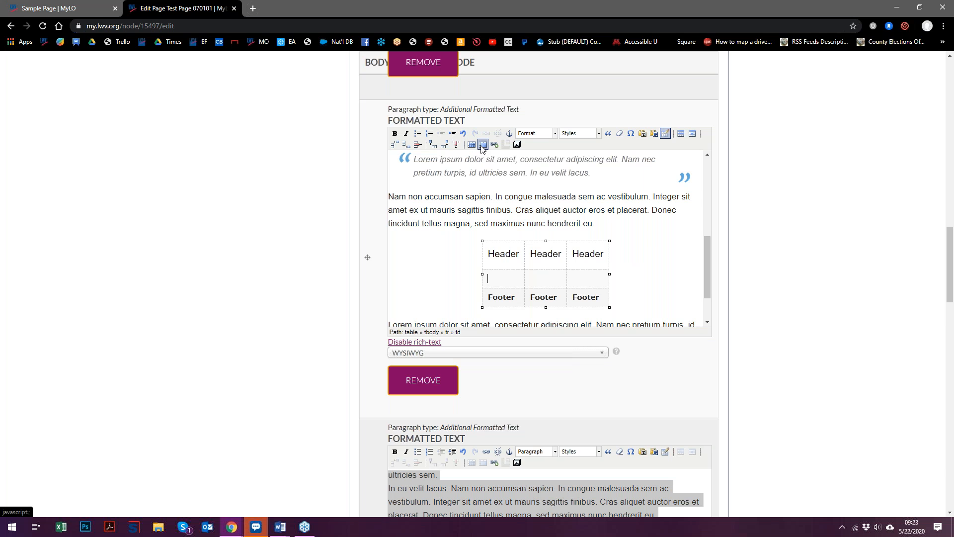
Split the last paragraph below the table before "Donec", and select the word "Donec" at the start of the new paragraph.
{"action": "scroll", "coordinate": [489, 288], "scroll_direction": "down", "scroll_amount": 2}
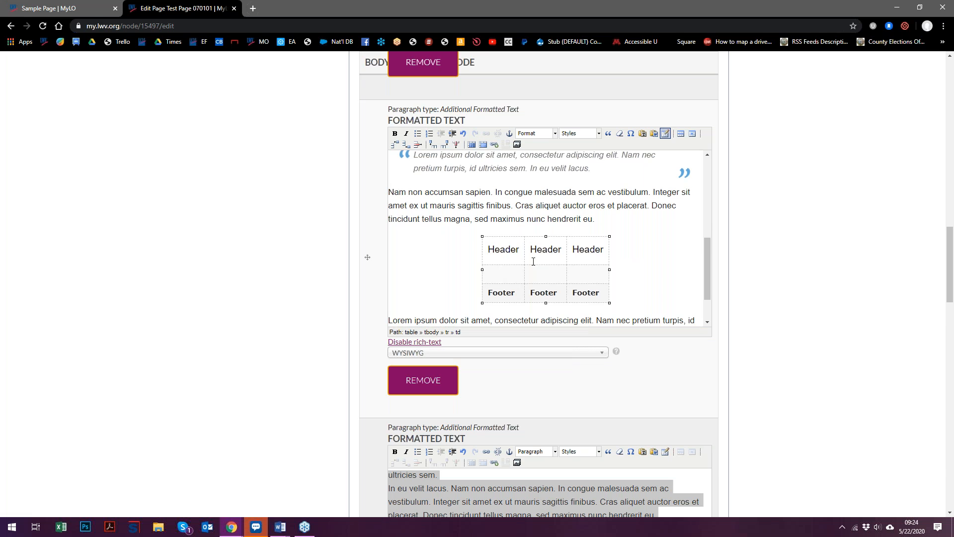
{"action": "scroll", "coordinate": [479, 292], "scroll_direction": "down", "scroll_amount": 1}
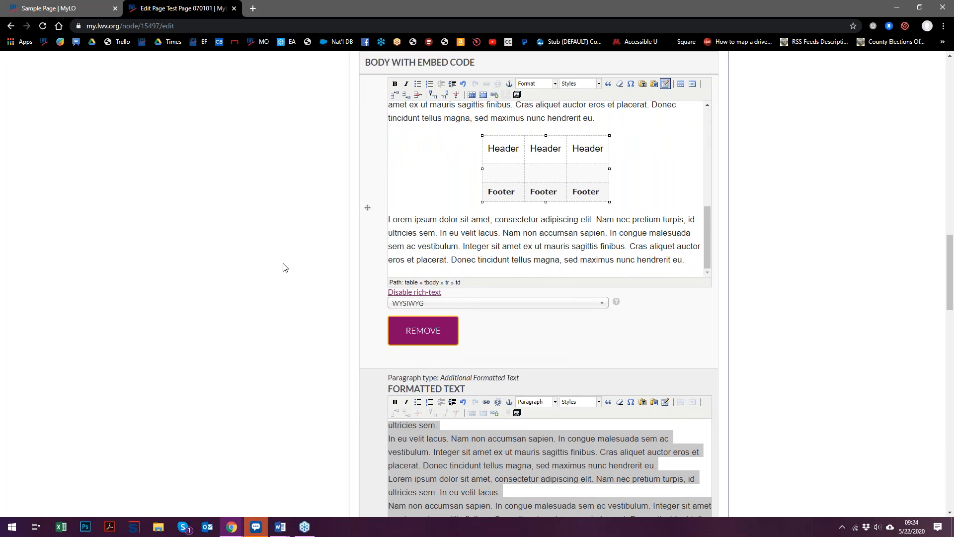
{"action": "scroll", "coordinate": [348, 283], "scroll_direction": "up", "scroll_amount": 1}
{"action": "left_click", "coordinate": [450, 309]}
{"action": "key", "text": "Return"}
{"action": "scroll", "coordinate": [456, 312], "scroll_direction": "down", "scroll_amount": 1}
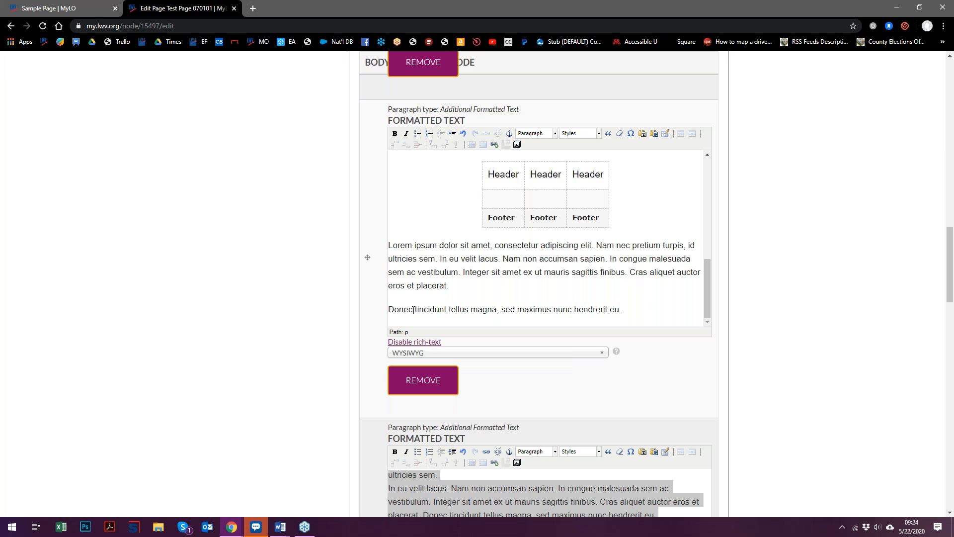
{"action": "left_click_drag", "start_coordinate": [413, 309], "coordinate": [384, 307]}
{"action": "scroll", "coordinate": [308, 304], "scroll_direction": "up", "scroll_amount": 1}
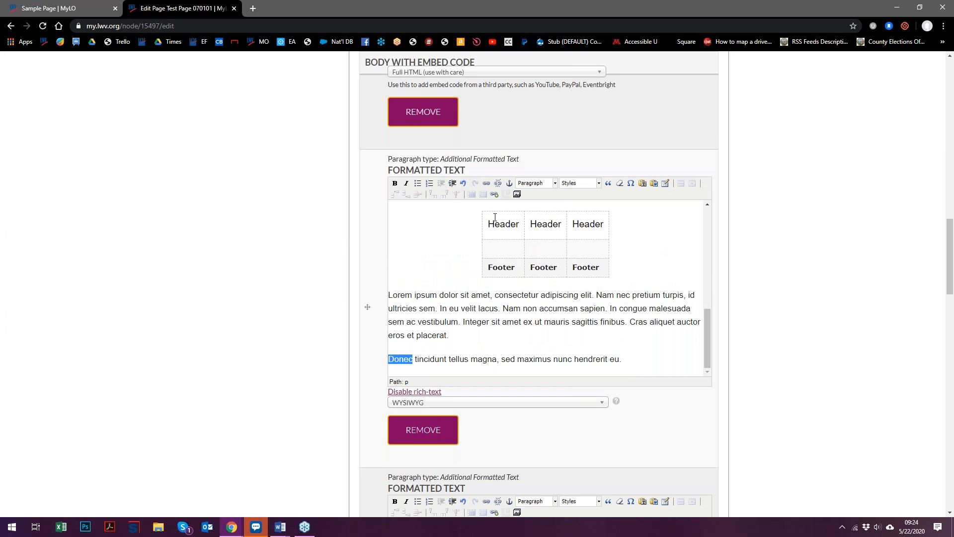
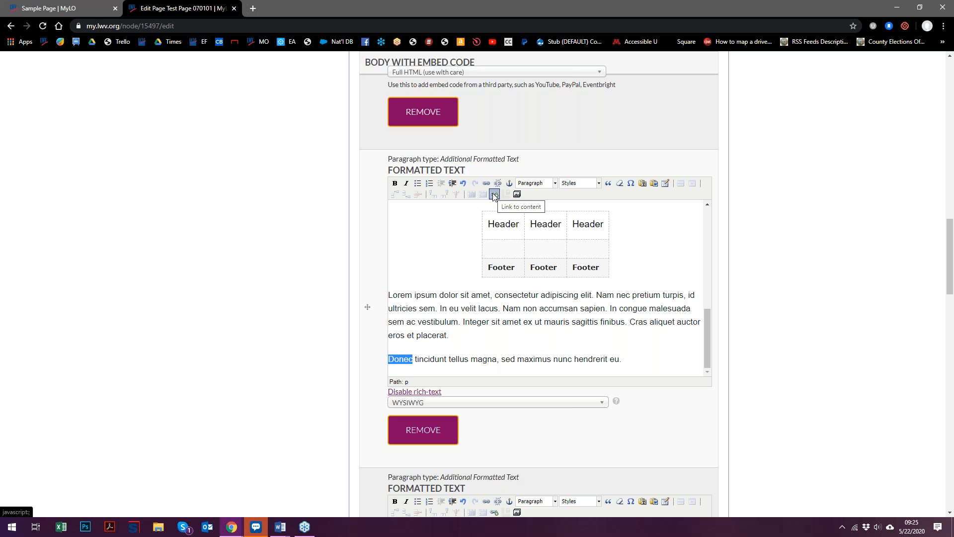
Separate the sentence "Nam non accumsan sapien." below the quote into its own paragraph and apply the Special style to it.
{"action": "scroll", "coordinate": [452, 333], "scroll_direction": "up", "scroll_amount": 2}
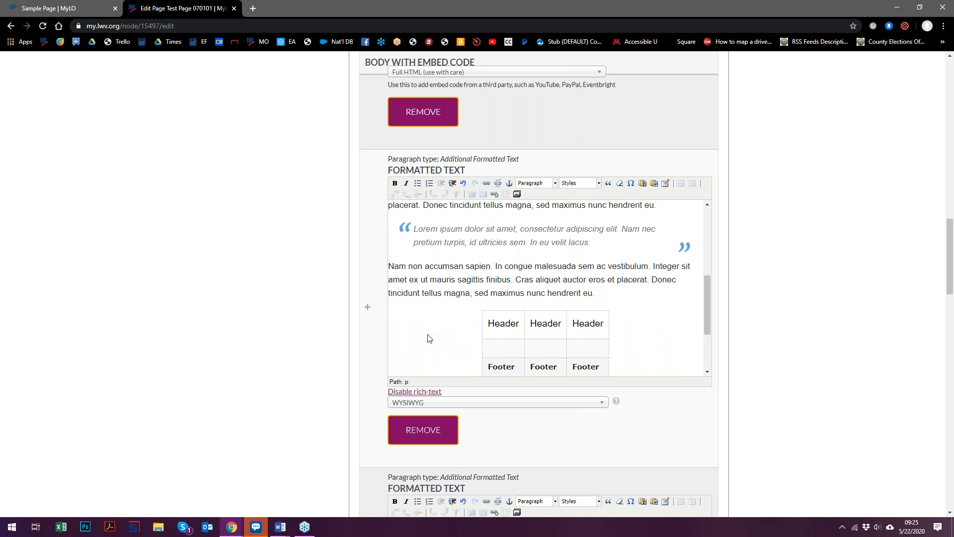
{"action": "left_click", "coordinate": [496, 267]}
{"action": "key", "text": "Return"}
{"action": "left_click_drag", "start_coordinate": [493, 267], "coordinate": [384, 275]}
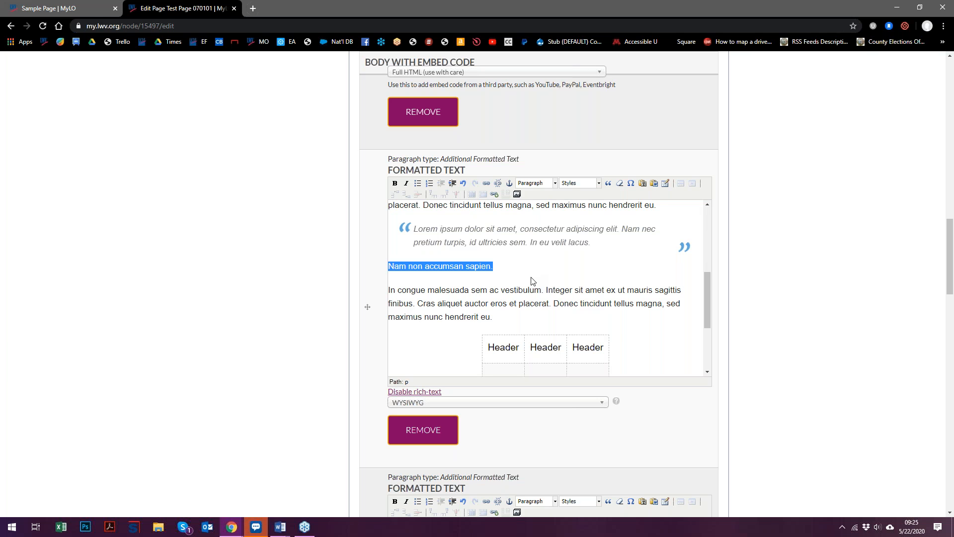
{"action": "left_click", "coordinate": [592, 188]}
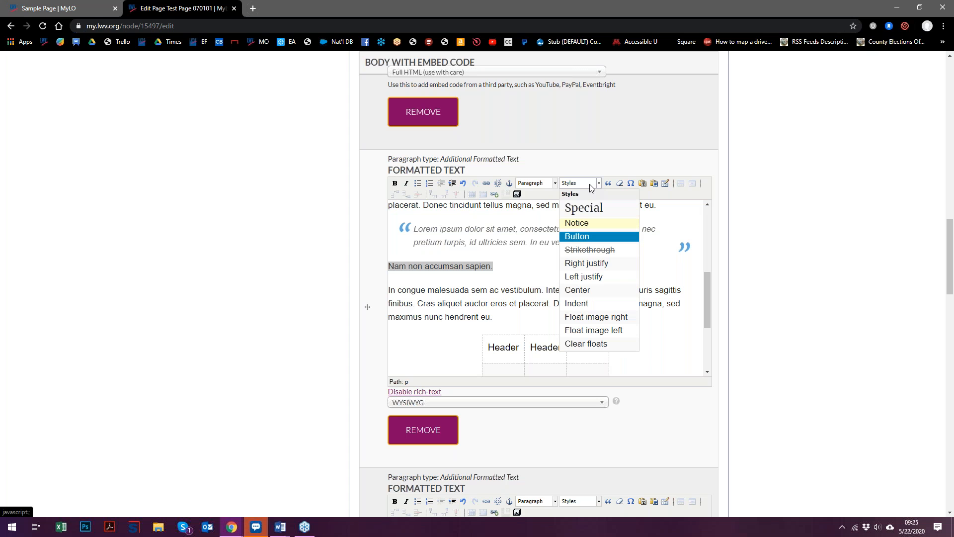
{"action": "left_click", "coordinate": [596, 214]}
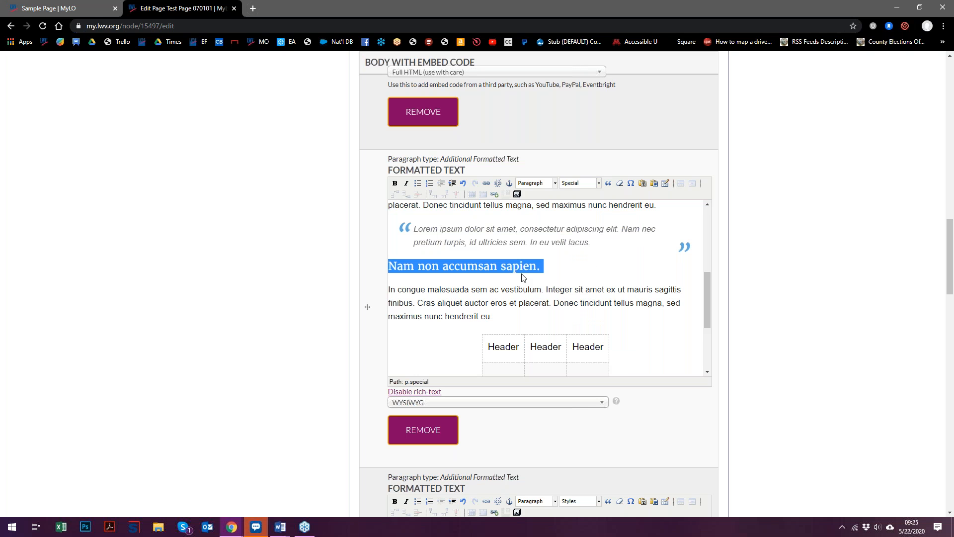
Examine the italic introductory text below the Body heading, then compare its styling with the text in the additional formatted text sections.
{"action": "scroll", "coordinate": [557, 273], "scroll_direction": "down", "scroll_amount": 3}
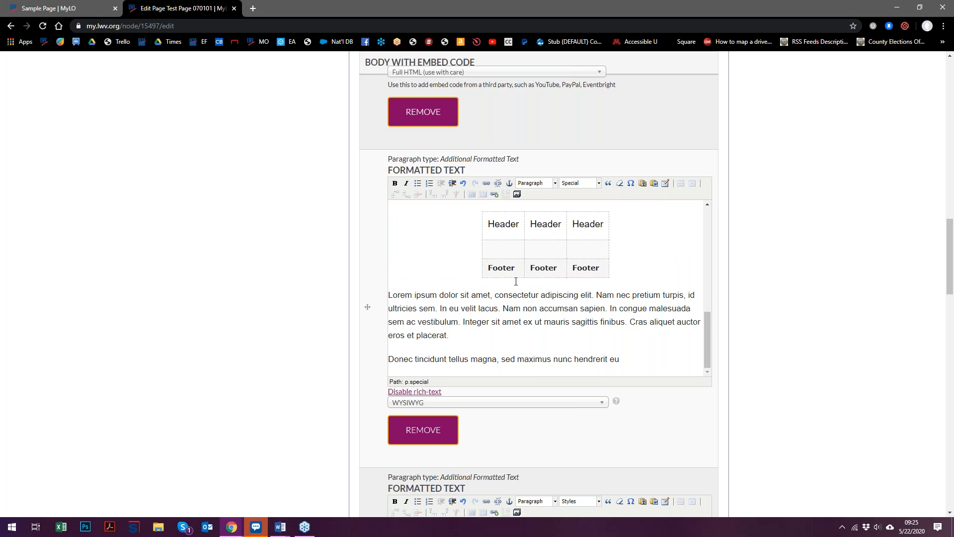
{"action": "scroll", "coordinate": [497, 313], "scroll_direction": "up", "scroll_amount": 4}
{"action": "scroll", "coordinate": [495, 317], "scroll_direction": "up", "scroll_amount": 1}
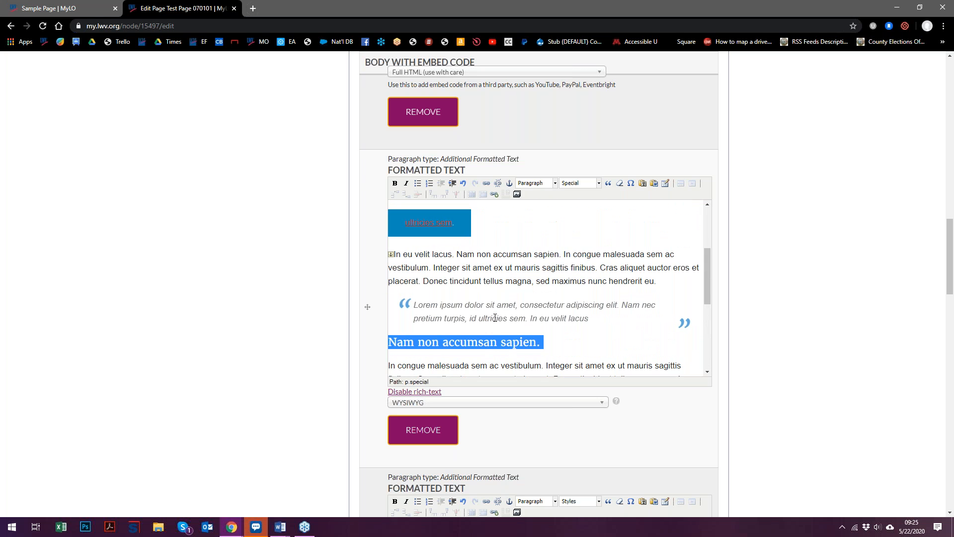
{"action": "scroll", "coordinate": [551, 309], "scroll_direction": "up", "scroll_amount": 3}
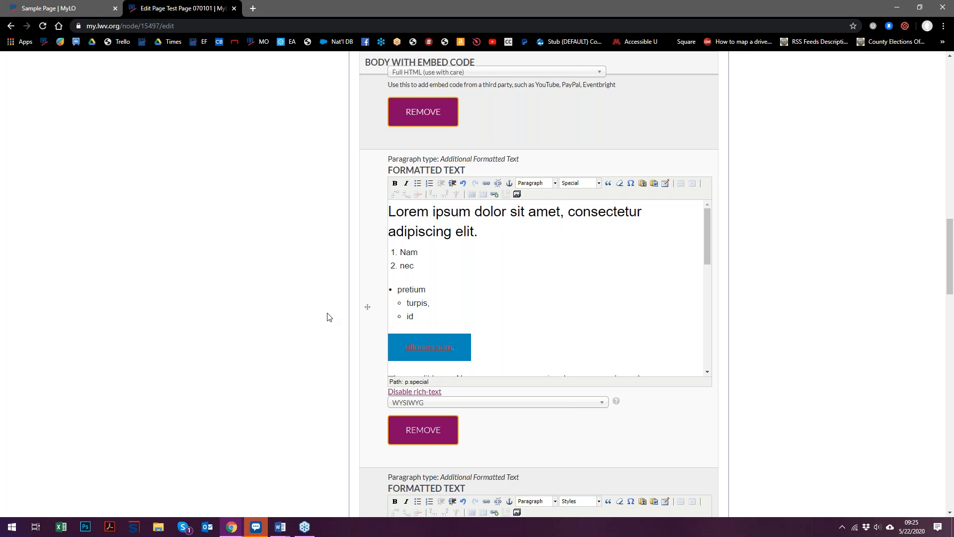
{"action": "scroll", "coordinate": [342, 278], "scroll_direction": "up", "scroll_amount": 10}
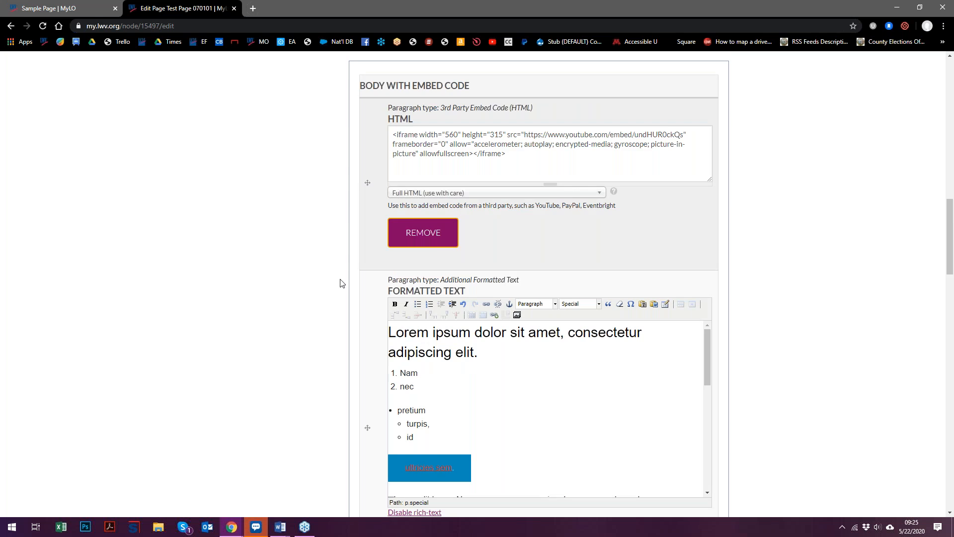
{"action": "scroll", "coordinate": [377, 323], "scroll_direction": "up", "scroll_amount": 3}
{"action": "left_click", "coordinate": [364, 279]}
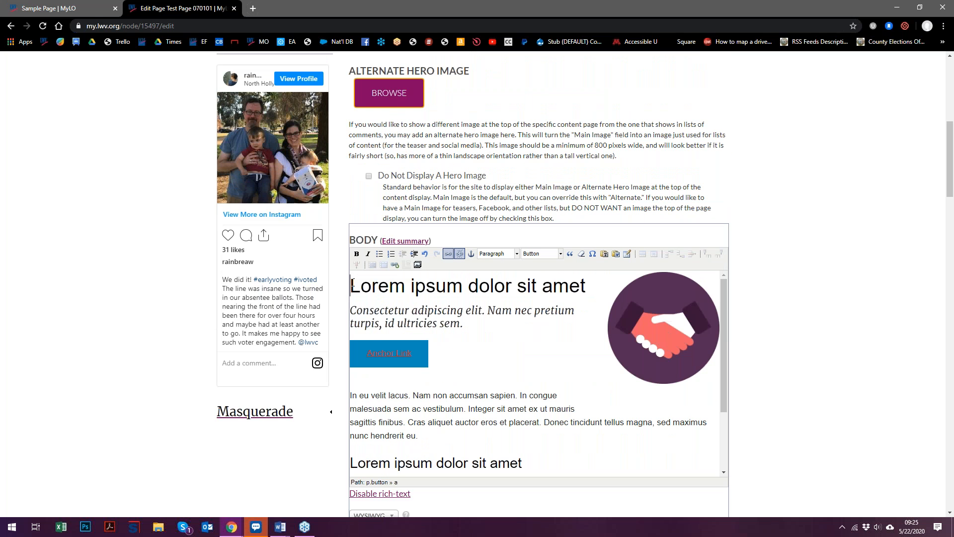
{"action": "left_click_drag", "start_coordinate": [485, 356], "coordinate": [358, 343]}
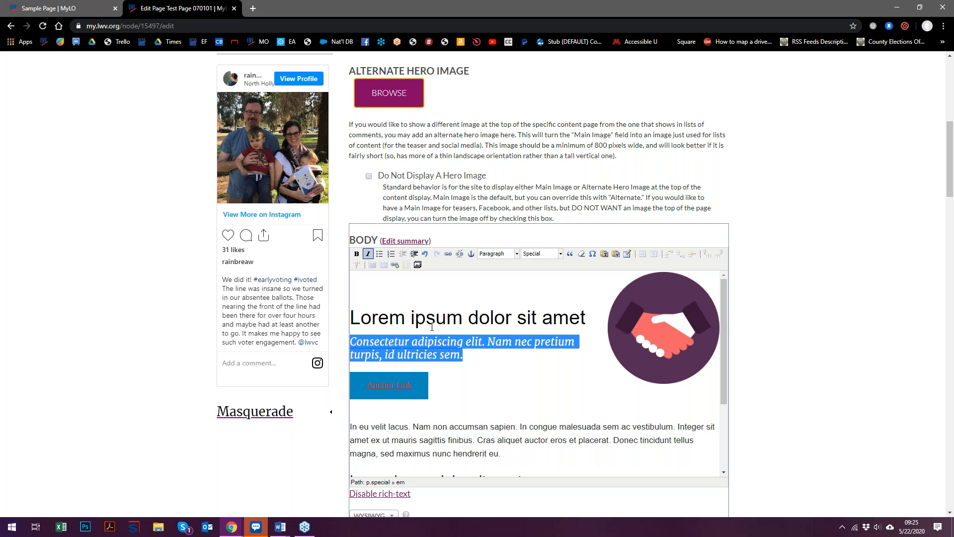
{"action": "scroll", "coordinate": [424, 328], "scroll_direction": "down", "scroll_amount": 2}
{"action": "scroll", "coordinate": [343, 420], "scroll_direction": "down", "scroll_amount": 8}
{"action": "scroll", "coordinate": [324, 386], "scroll_direction": "down", "scroll_amount": 5}
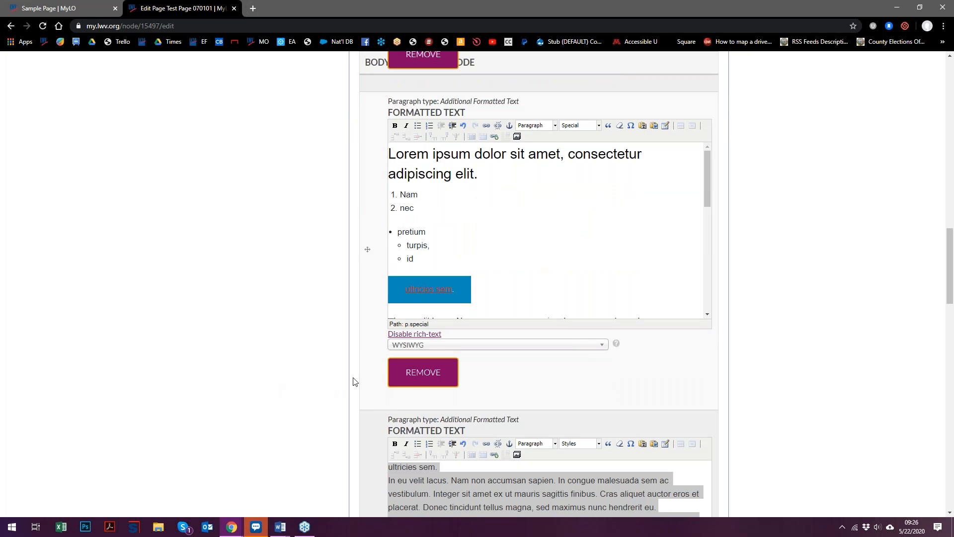
{"action": "scroll", "coordinate": [354, 383], "scroll_direction": "down", "scroll_amount": 5}
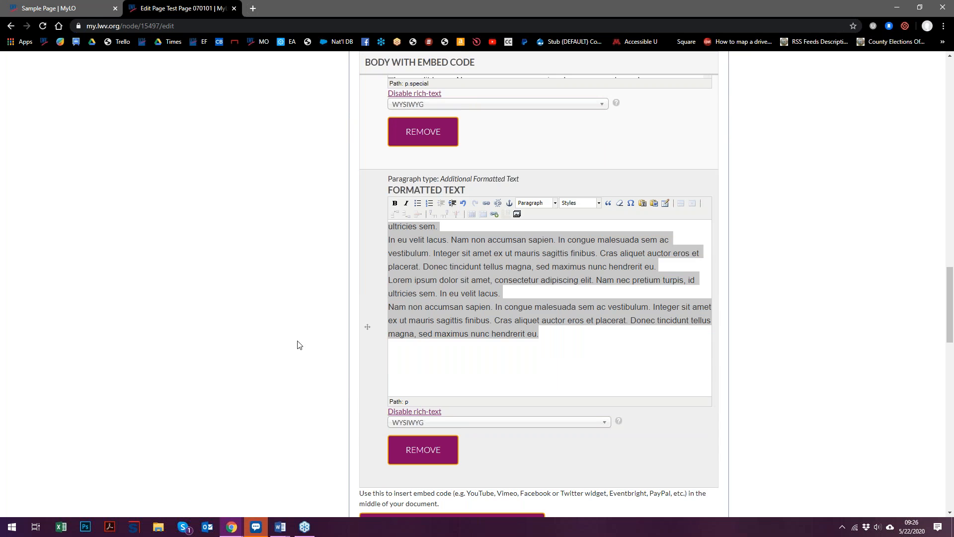
{"action": "scroll", "coordinate": [300, 386], "scroll_direction": "up", "scroll_amount": 5}
{"action": "scroll", "coordinate": [504, 232], "scroll_direction": "down", "scroll_amount": 5}
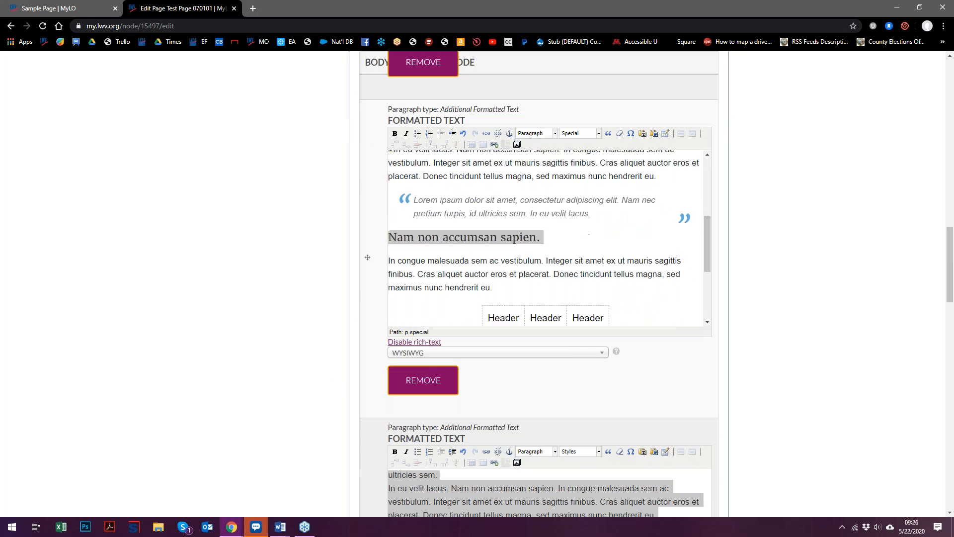
Remove the Special style from the paragraph "Nam non accumsan sapien." below the quote.
{"action": "scroll", "coordinate": [582, 271], "scroll_direction": "up", "scroll_amount": 3}
{"action": "left_click", "coordinate": [575, 268]}
{"action": "left_click_drag", "start_coordinate": [594, 272], "coordinate": [225, 268]}
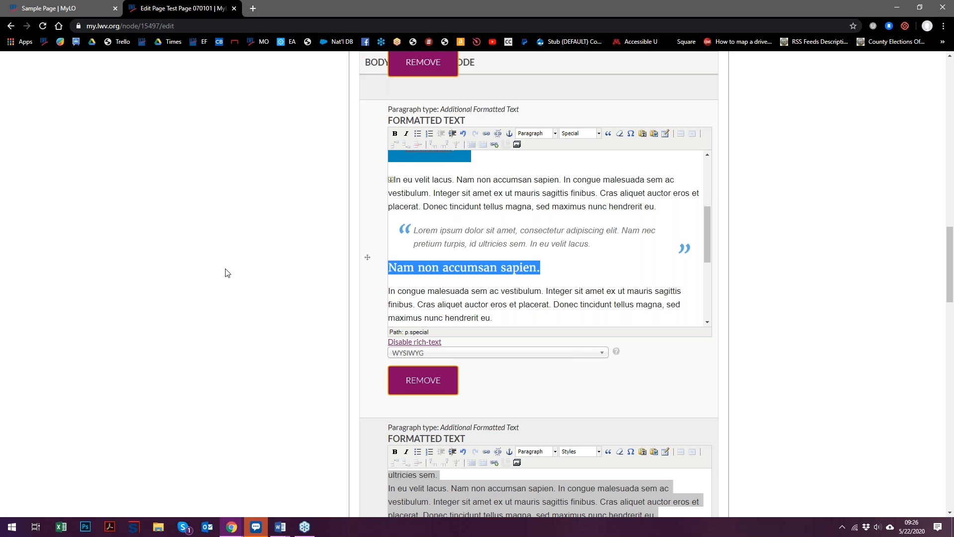
{"action": "left_click", "coordinate": [586, 137]}
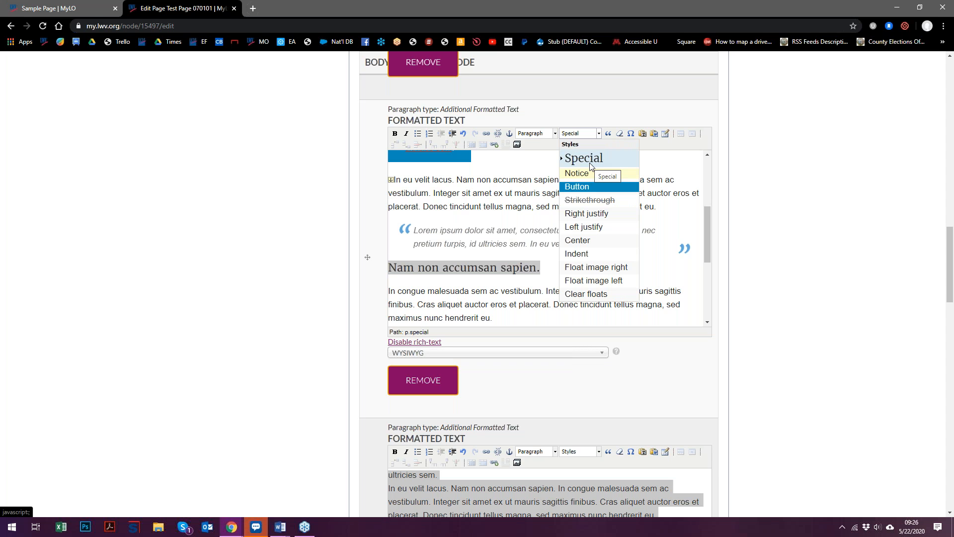
{"action": "left_click", "coordinate": [603, 164]}
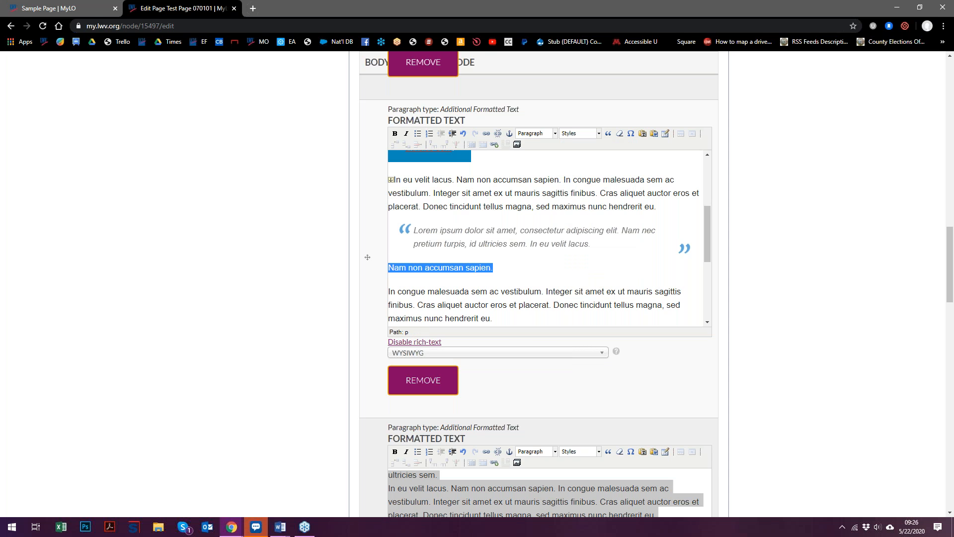
Add a new paragraph below "Nam non accumsan sapien." and insert the black diamond (♦) special character in it.
{"action": "left_click", "coordinate": [502, 269]}
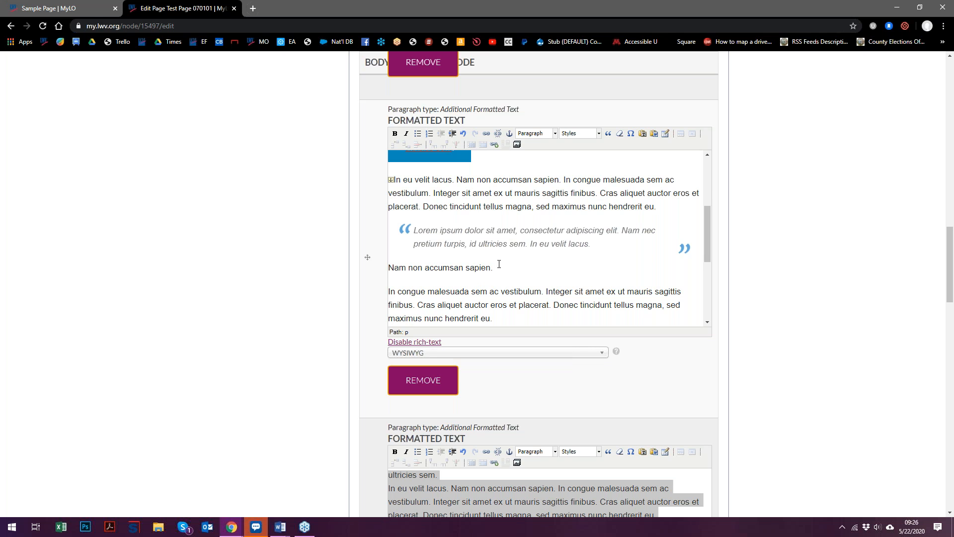
{"action": "key", "text": "Return"}
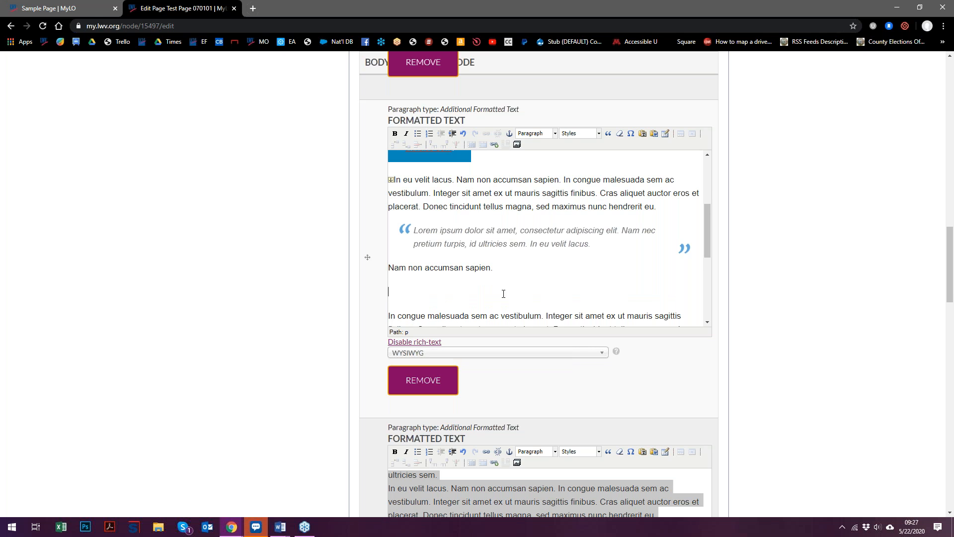
{"action": "left_click", "coordinate": [631, 134]}
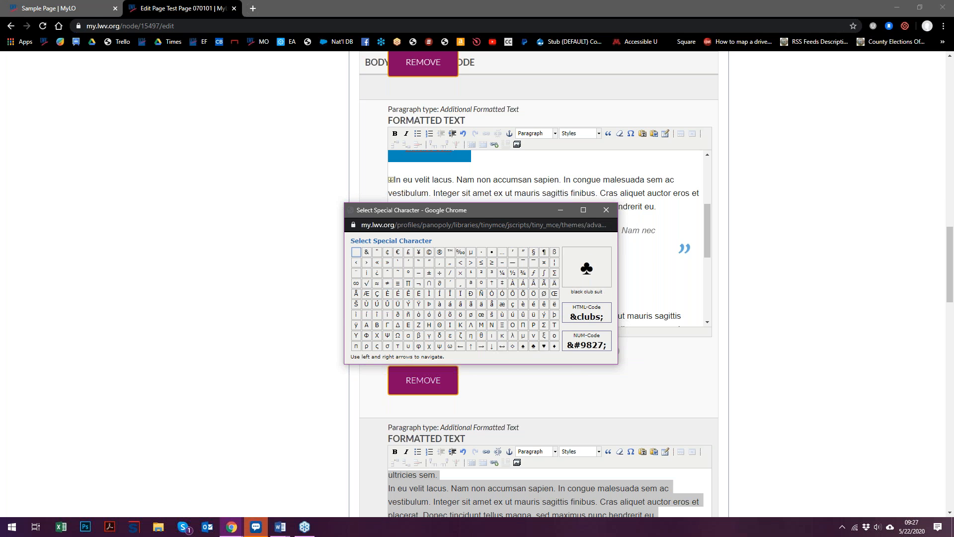
{"action": "left_click", "coordinate": [554, 347]}
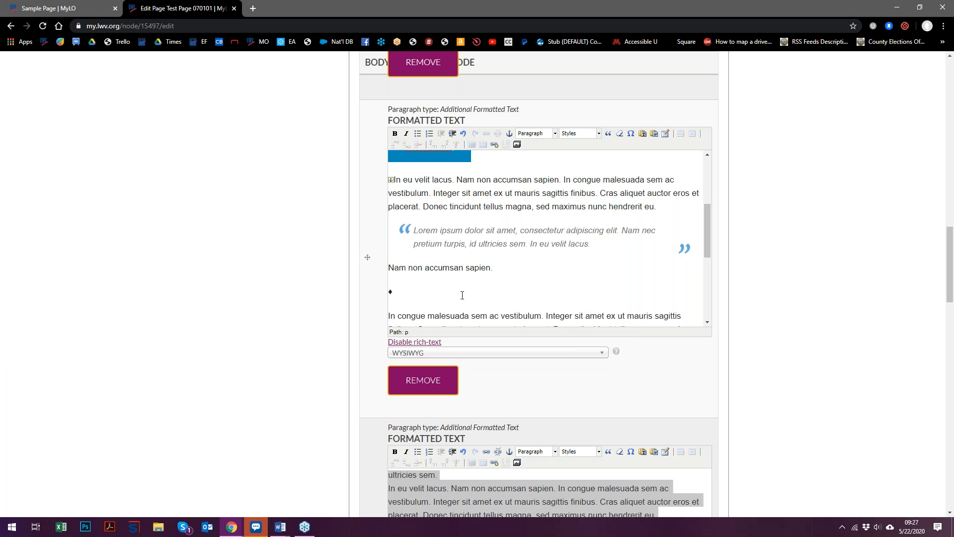
Duplicate the diamond character on its line and apply the Center style to the pair of diamonds.
{"action": "left_click_drag", "start_coordinate": [396, 292], "coordinate": [388, 291]}
{"action": "key", "text": "ctrl+c"}
{"action": "left_click", "coordinate": [394, 292]}
{"action": "key", "text": "ctrl+v"}
{"action": "left_click_drag", "start_coordinate": [398, 293], "coordinate": [387, 292]}
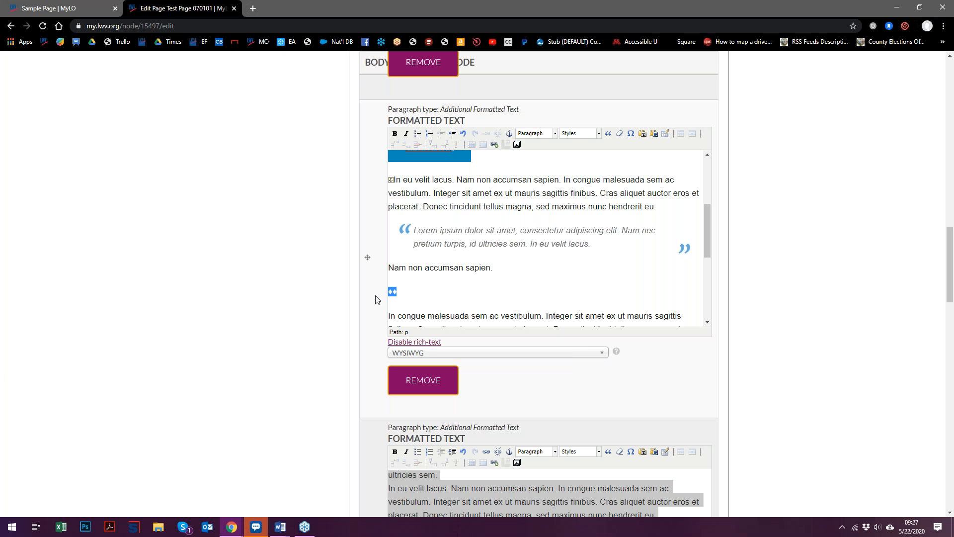
{"action": "left_click", "coordinate": [582, 137]}
{"action": "left_click", "coordinate": [585, 246]}
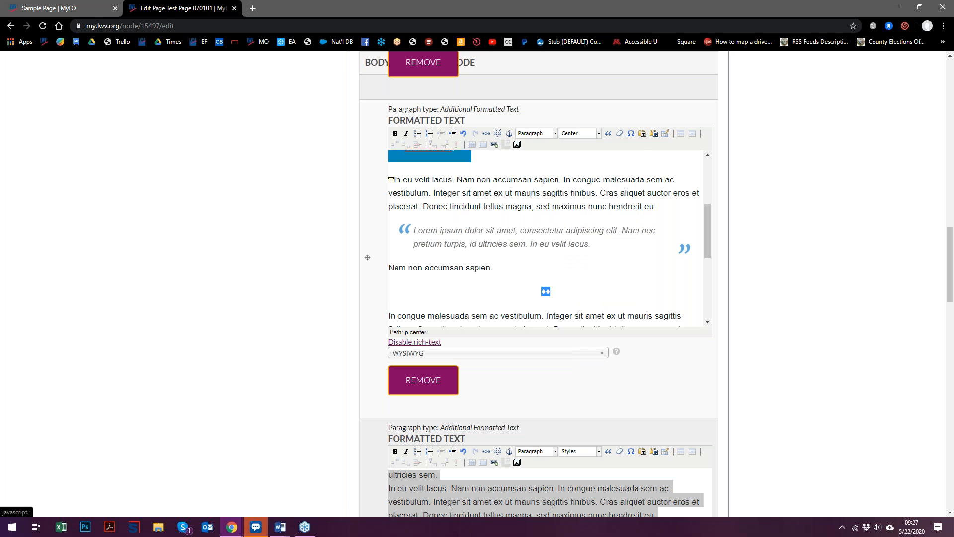
Replace the two centered diamonds with a centered row of four diamonds (♦♦♦♦).
{"action": "left_click", "coordinate": [546, 294]}
{"action": "double_click", "coordinate": [547, 292]}
{"action": "key", "text": "Delete"}
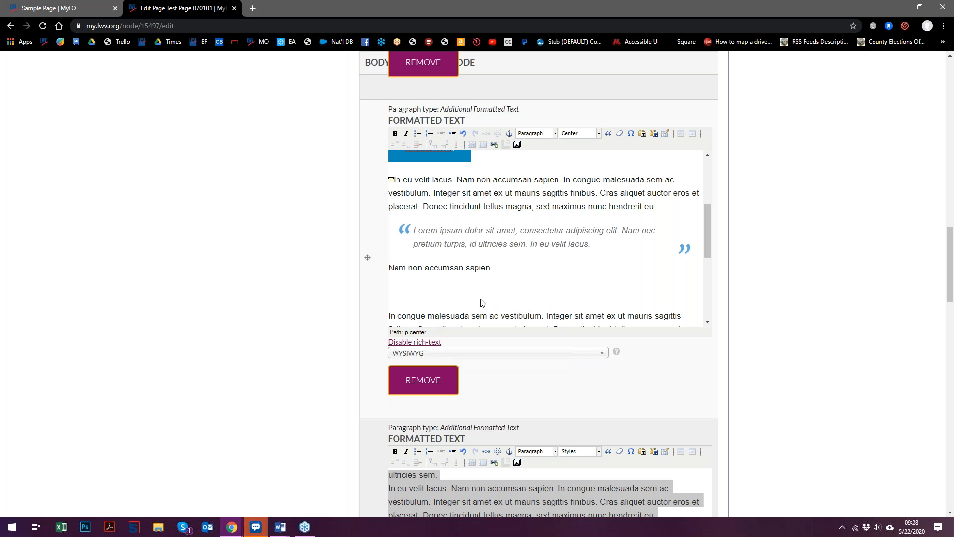
{"action": "left_click", "coordinate": [462, 133]}
{"action": "left_click_drag", "start_coordinate": [533, 298], "coordinate": [552, 295]}
{"action": "type", "text": "♦♦♦♦"}
Add a new paragraph below the row of diamonds and remove its inherited formatting.
{"action": "scroll", "coordinate": [522, 293], "scroll_direction": "down", "scroll_amount": 5}
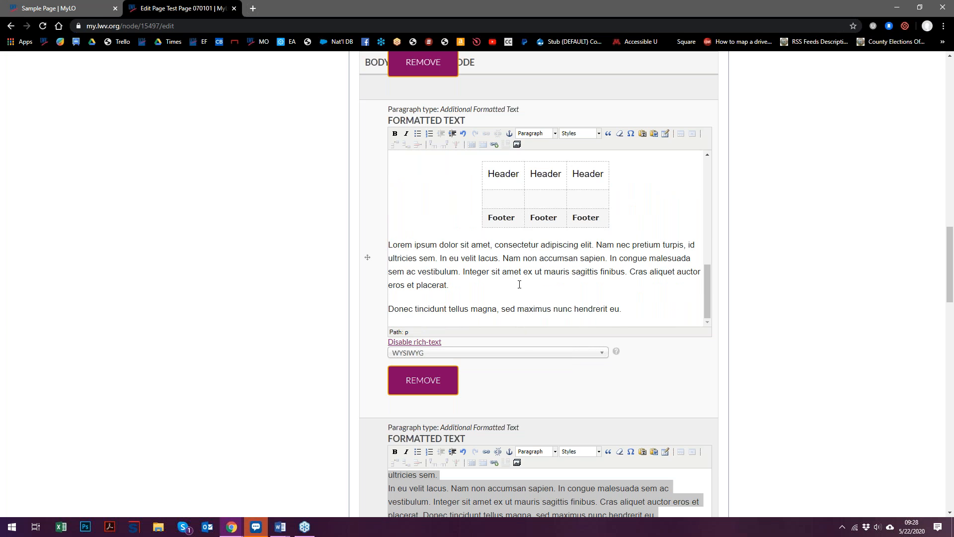
{"action": "scroll", "coordinate": [466, 282], "scroll_direction": "up", "scroll_amount": 3}
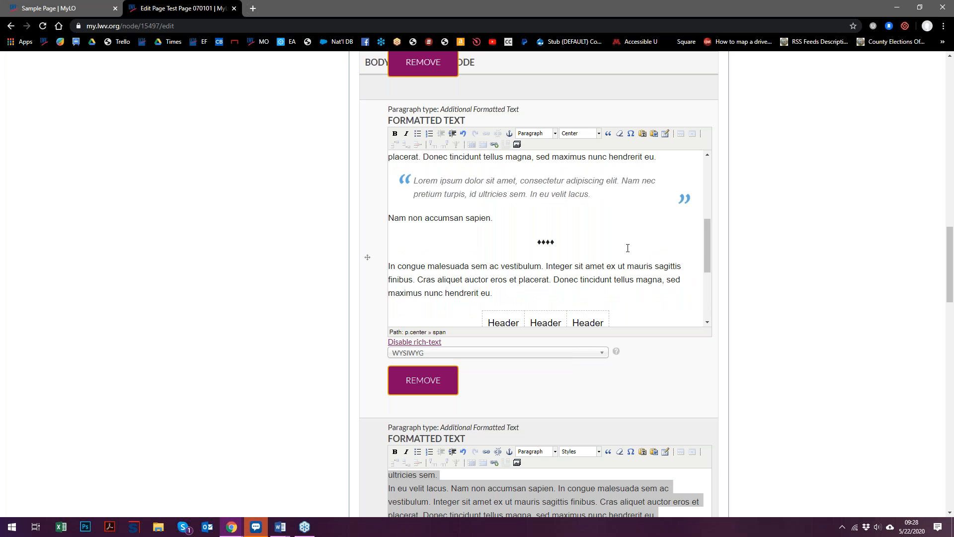
{"action": "key", "text": "Return"}
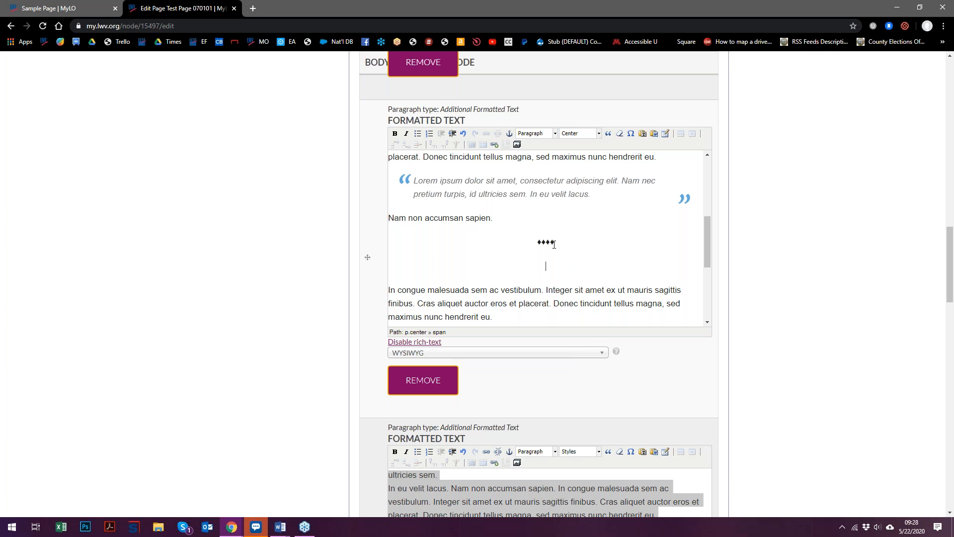
{"action": "left_click", "coordinate": [620, 134]}
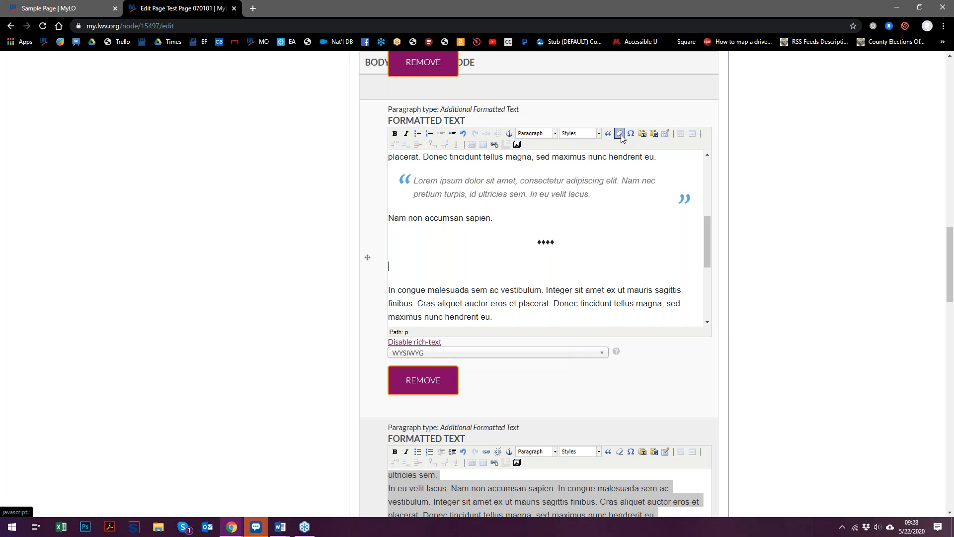
Open the media browser for the new paragraph and look through its Web, My Leagues' Files and My Files sources.
{"action": "left_click", "coordinate": [516, 144]}
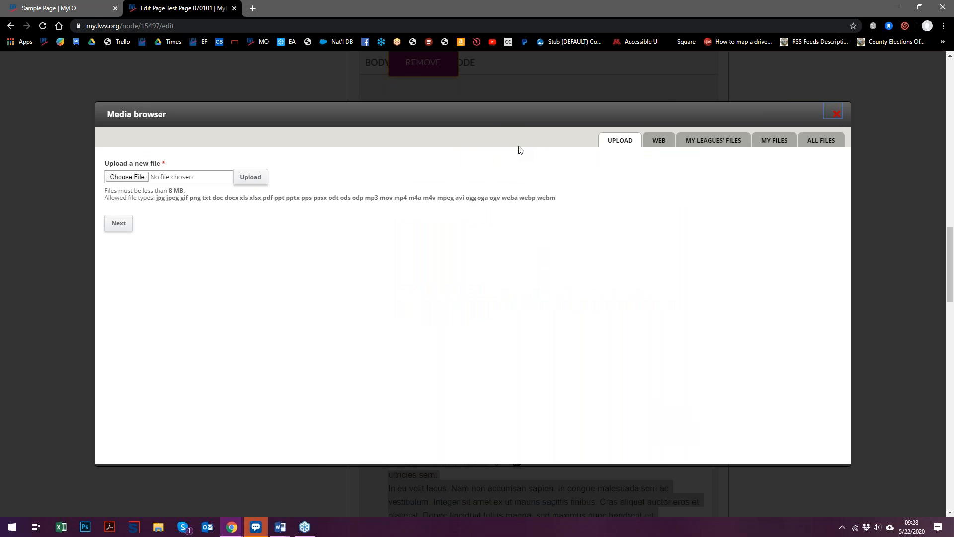
{"action": "left_click", "coordinate": [655, 145]}
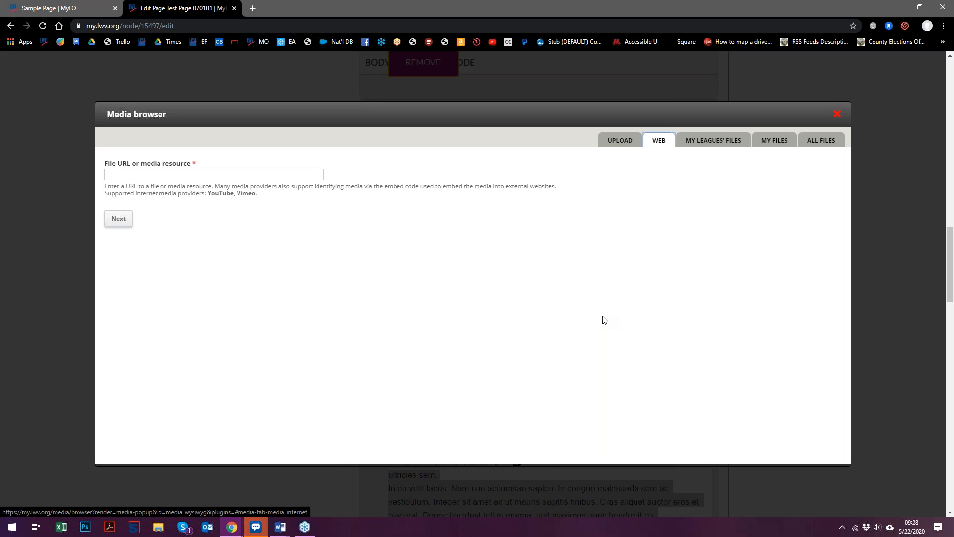
{"action": "left_click", "coordinate": [728, 145]}
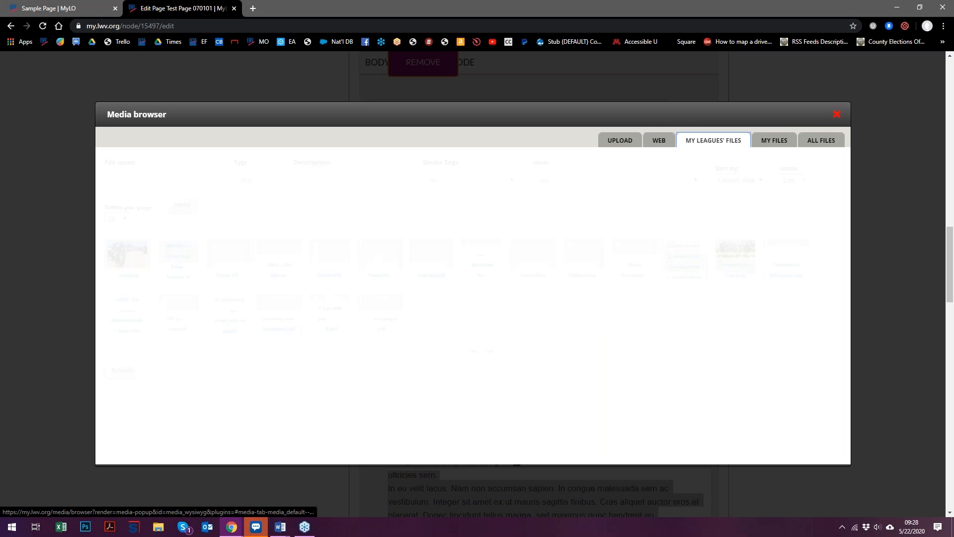
{"action": "left_click", "coordinate": [783, 146]}
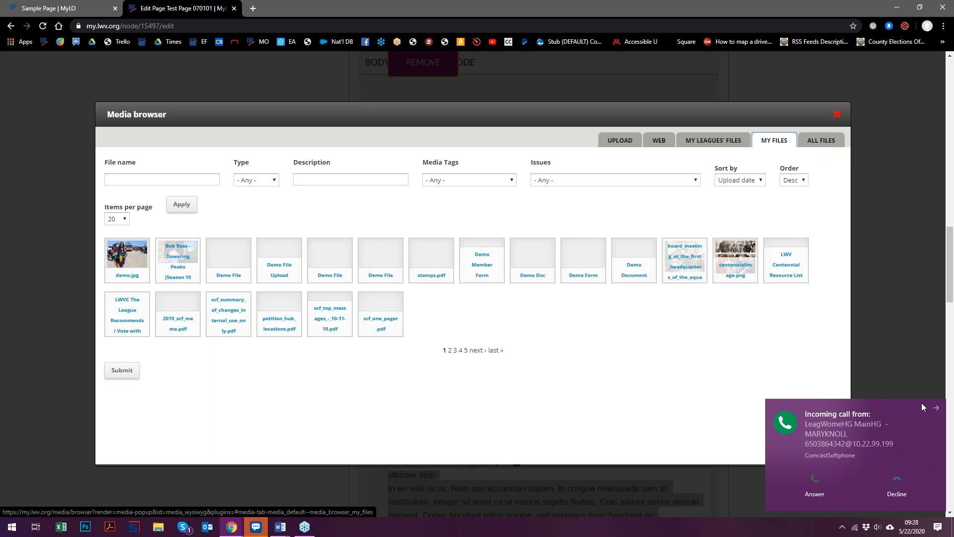
{"action": "left_click", "coordinate": [937, 409]}
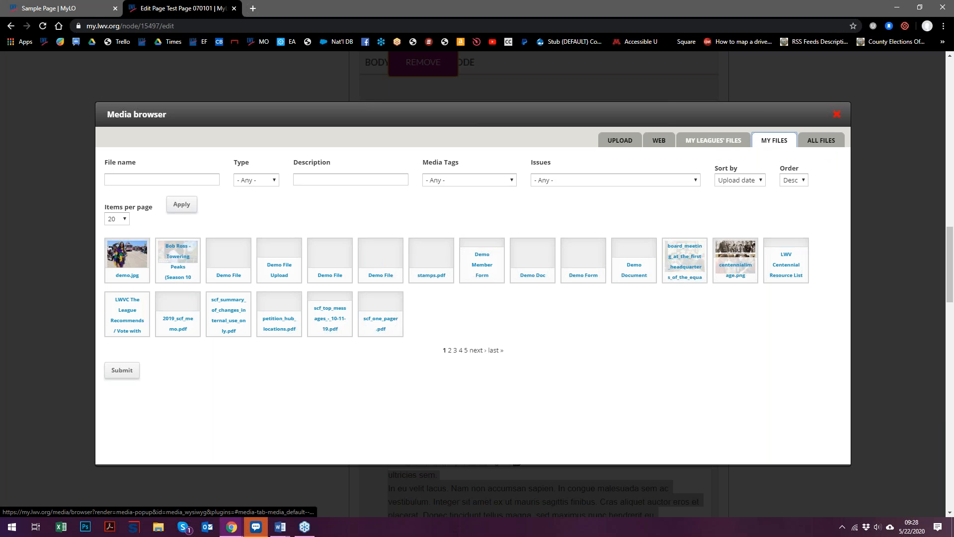
Filter the media browser's All Files source to the Image type with 40 items per page.
{"action": "left_click", "coordinate": [826, 143]}
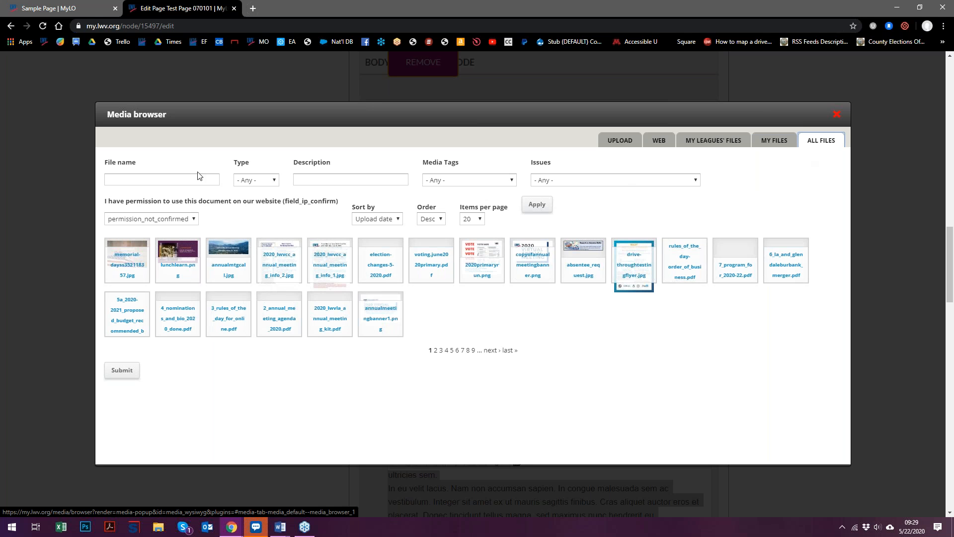
{"action": "left_click", "coordinate": [264, 182]}
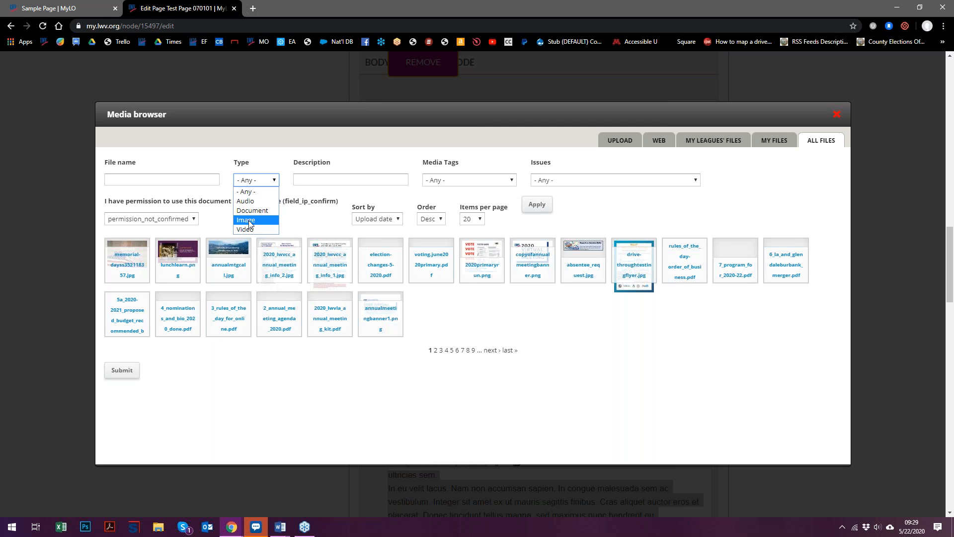
{"action": "left_click", "coordinate": [250, 221]}
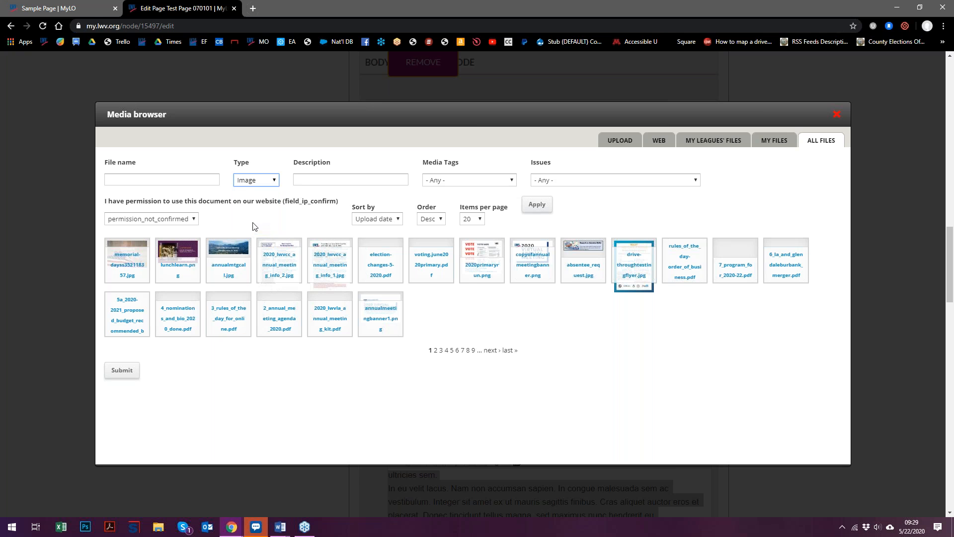
{"action": "left_click", "coordinate": [536, 210]}
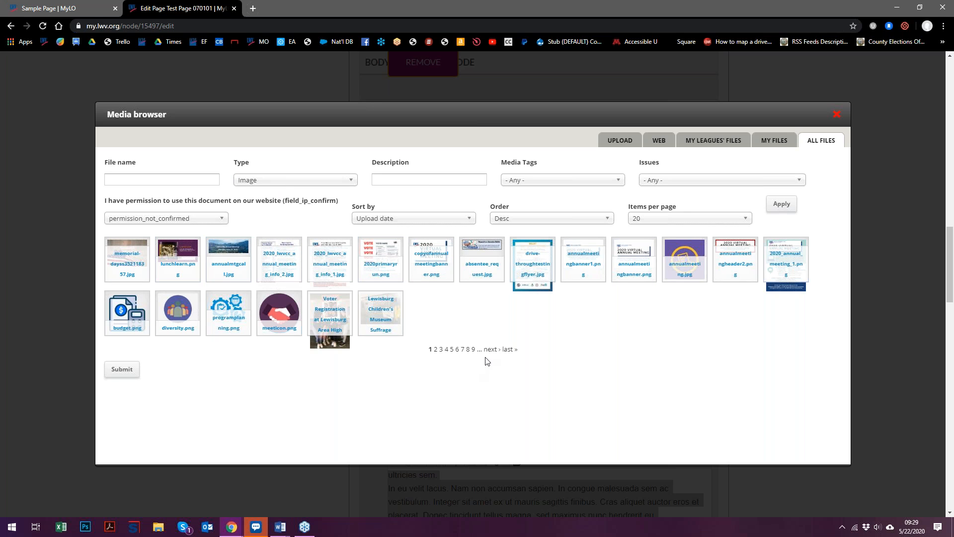
{"action": "left_click", "coordinate": [687, 219]}
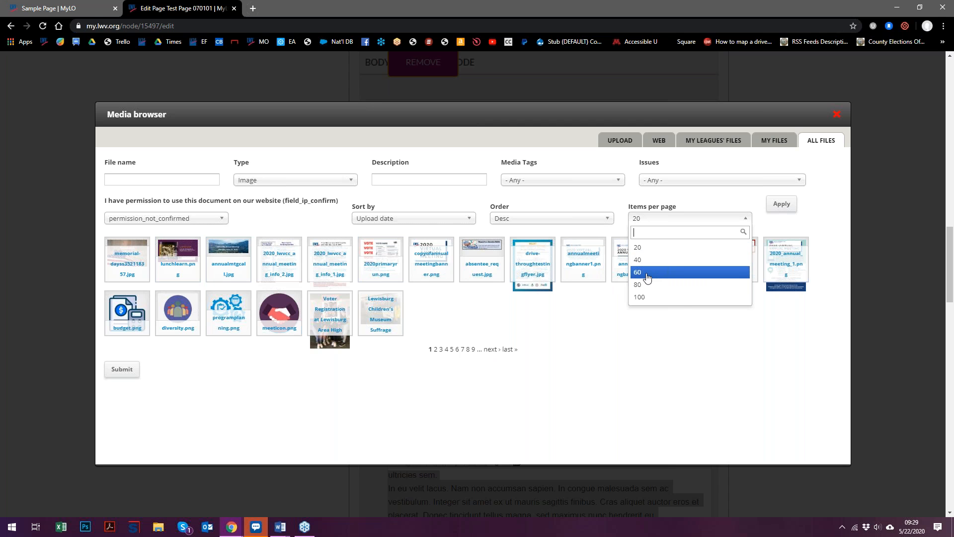
{"action": "left_click", "coordinate": [654, 260]}
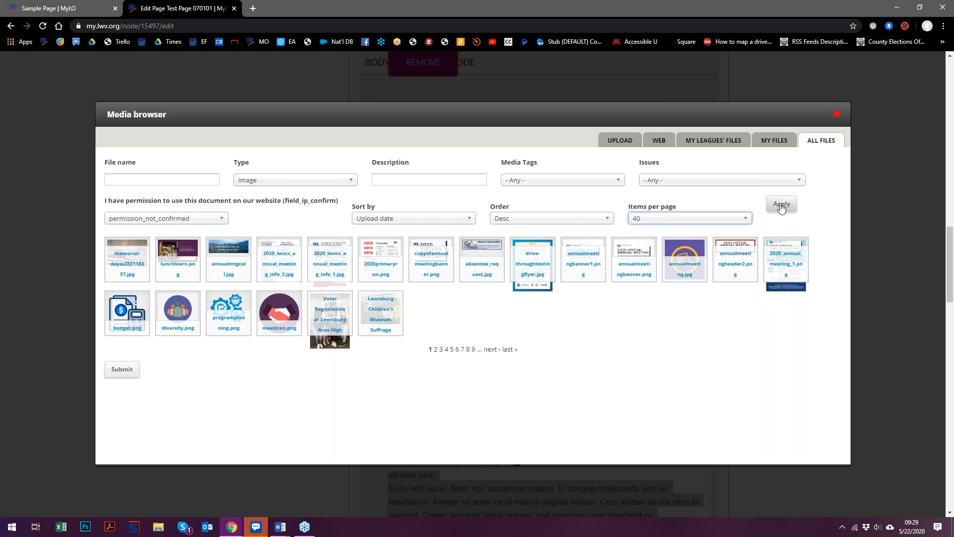
{"action": "left_click", "coordinate": [783, 208]}
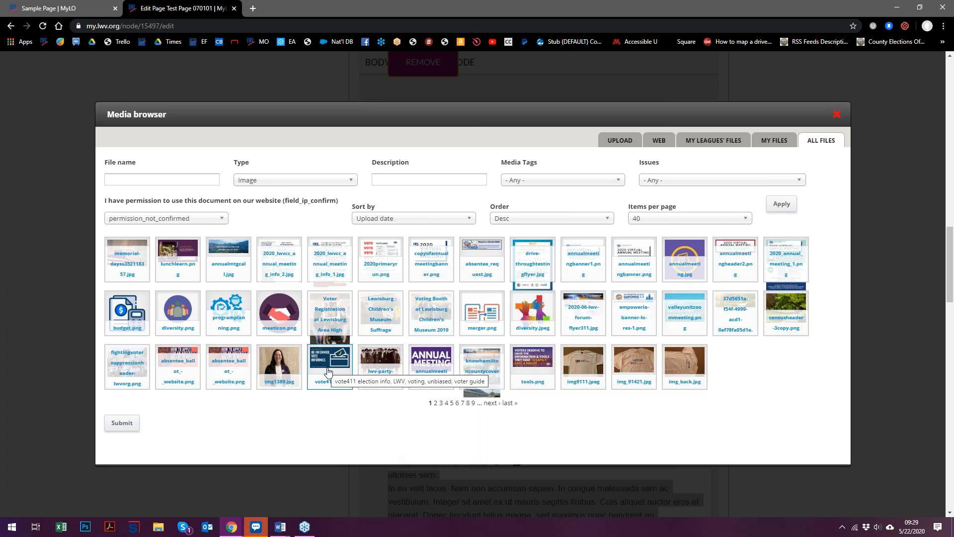
Insert lwv-party-animals.jpeg into the new paragraph, displayed as Quarter Size.
{"action": "left_click", "coordinate": [382, 374]}
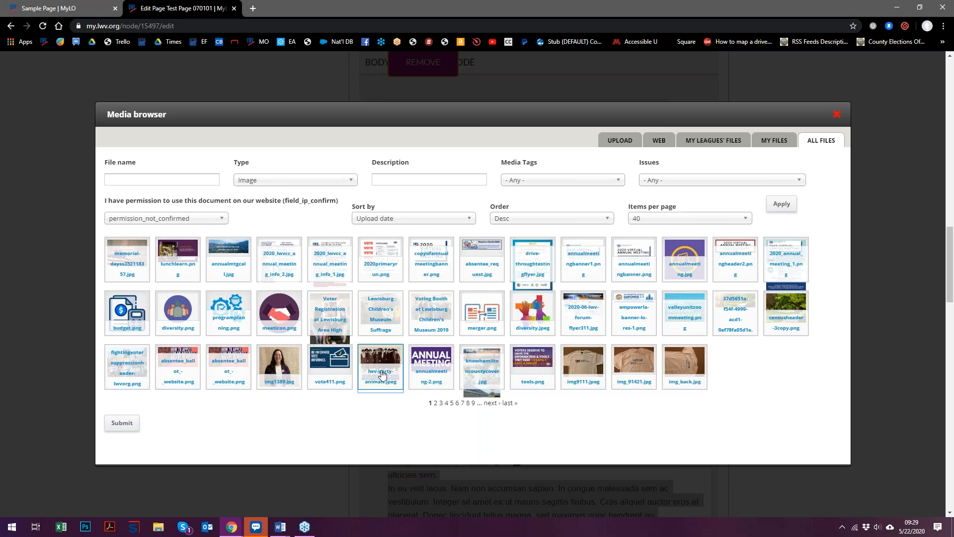
{"action": "left_click", "coordinate": [123, 423]}
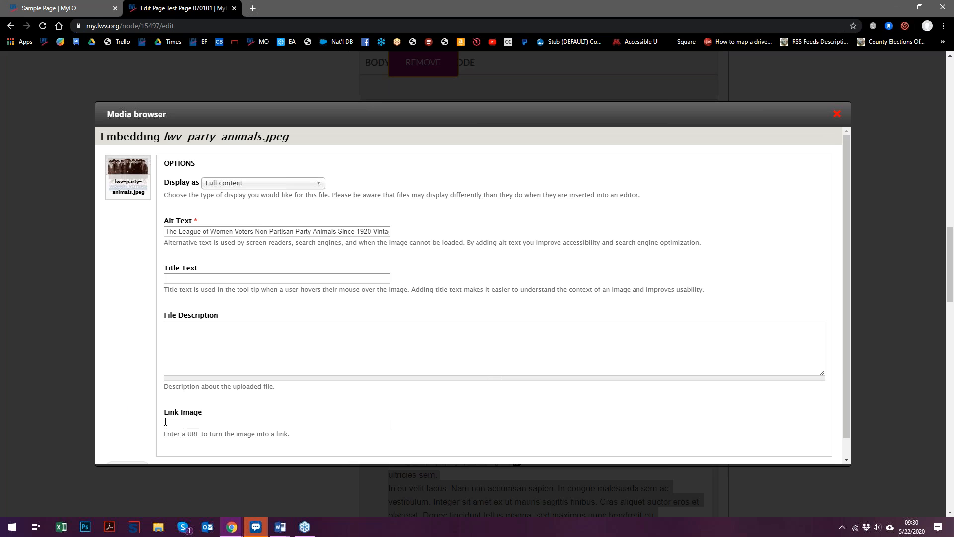
{"action": "scroll", "coordinate": [132, 373], "scroll_direction": "down", "scroll_amount": 1}
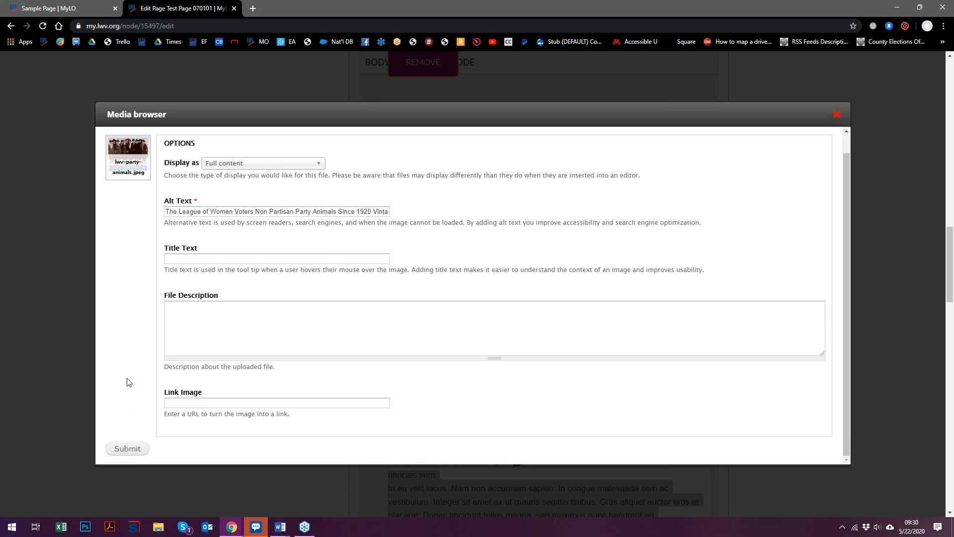
{"action": "left_click", "coordinate": [253, 168]}
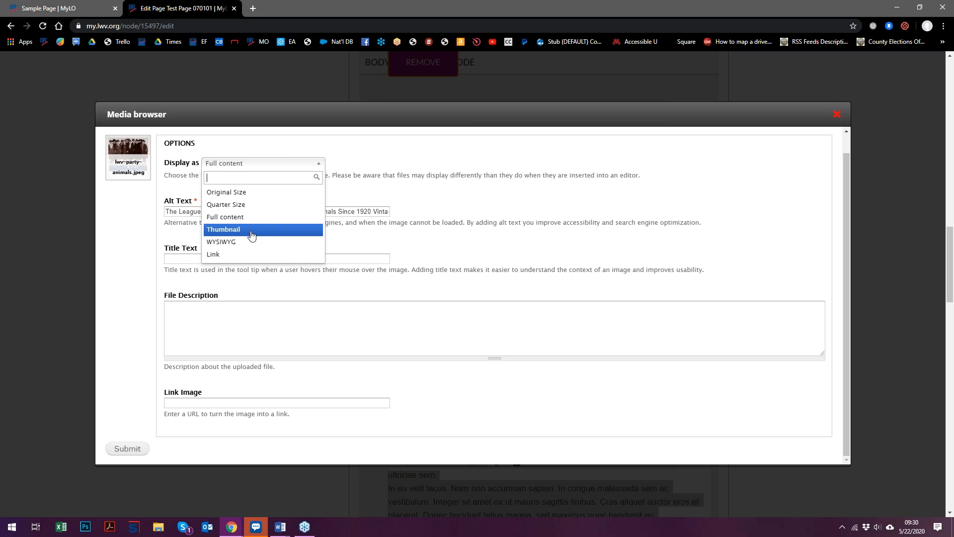
{"action": "left_click", "coordinate": [248, 205]}
{"action": "left_click", "coordinate": [138, 453]}
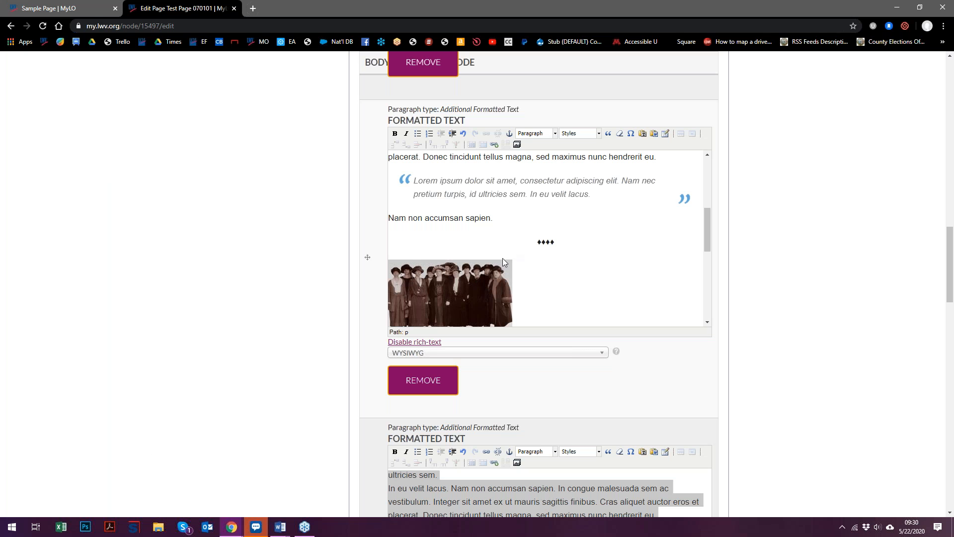
Try to add a link to the inserted image, and reload the edit page to discard the unsaved changes.
{"action": "scroll", "coordinate": [500, 261], "scroll_direction": "down", "scroll_amount": 1}
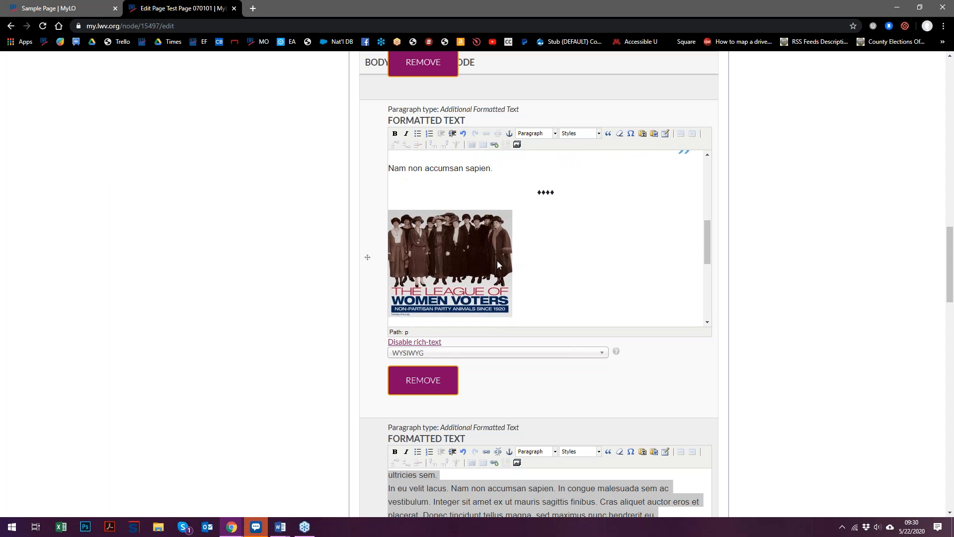
{"action": "left_click", "coordinate": [492, 267]}
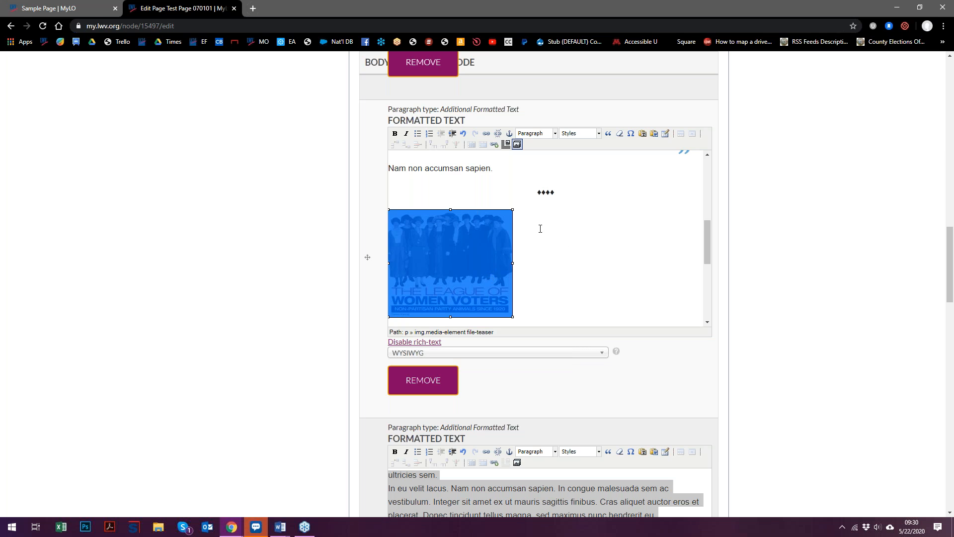
{"action": "scroll", "coordinate": [467, 246], "scroll_direction": "down", "scroll_amount": 1}
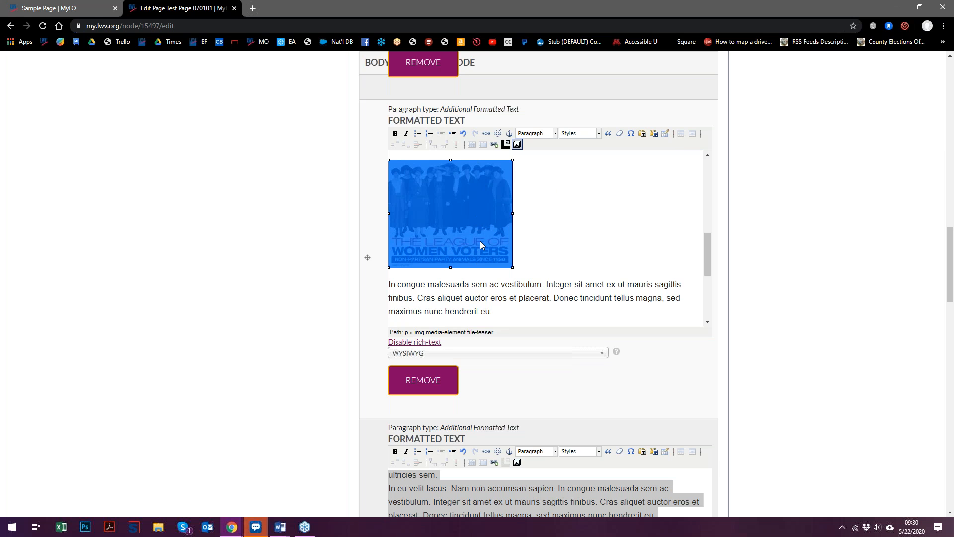
{"action": "scroll", "coordinate": [480, 245], "scroll_direction": "up", "scroll_amount": 1}
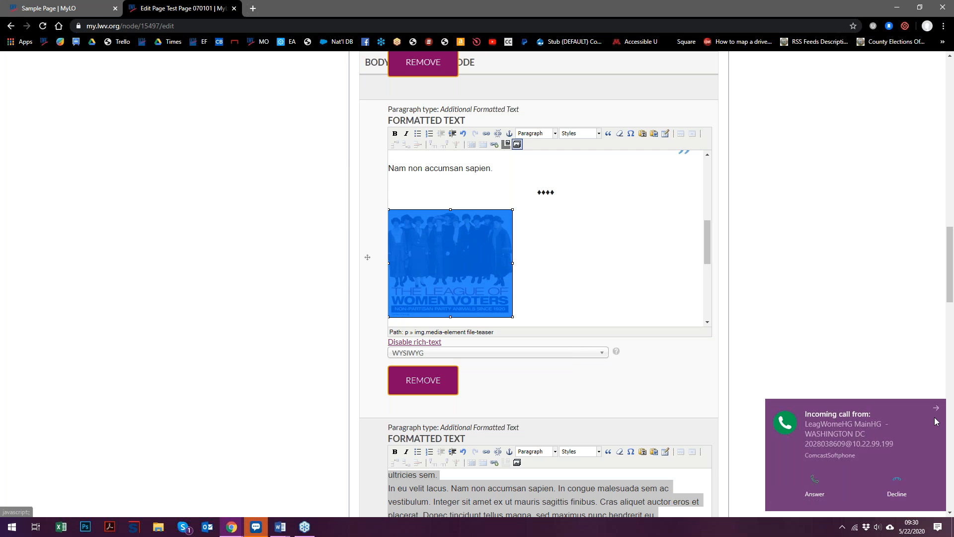
{"action": "left_click", "coordinate": [936, 408]}
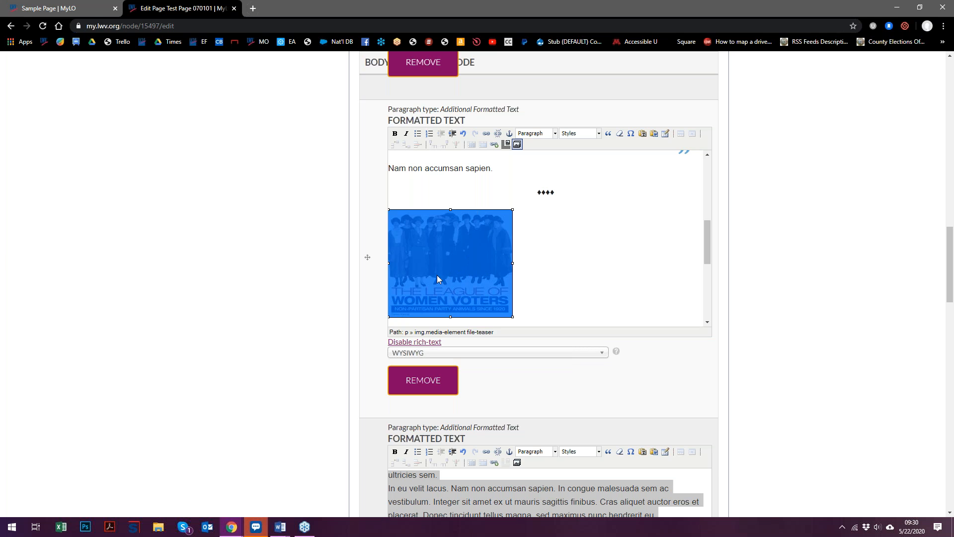
{"action": "left_click", "coordinate": [495, 147]}
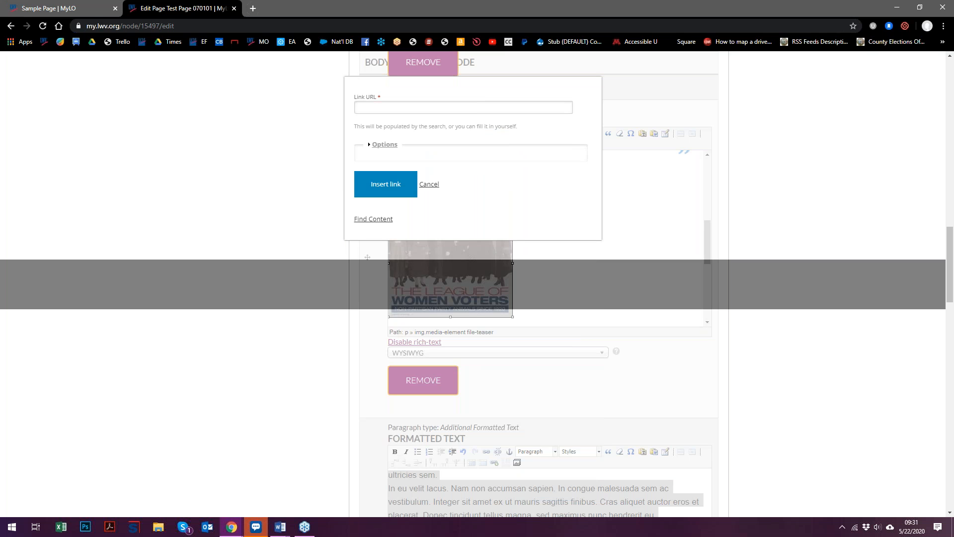
{"action": "left_click_drag", "start_coordinate": [356, 98], "coordinate": [388, 101]}
{"action": "left_click", "coordinate": [44, 27]}
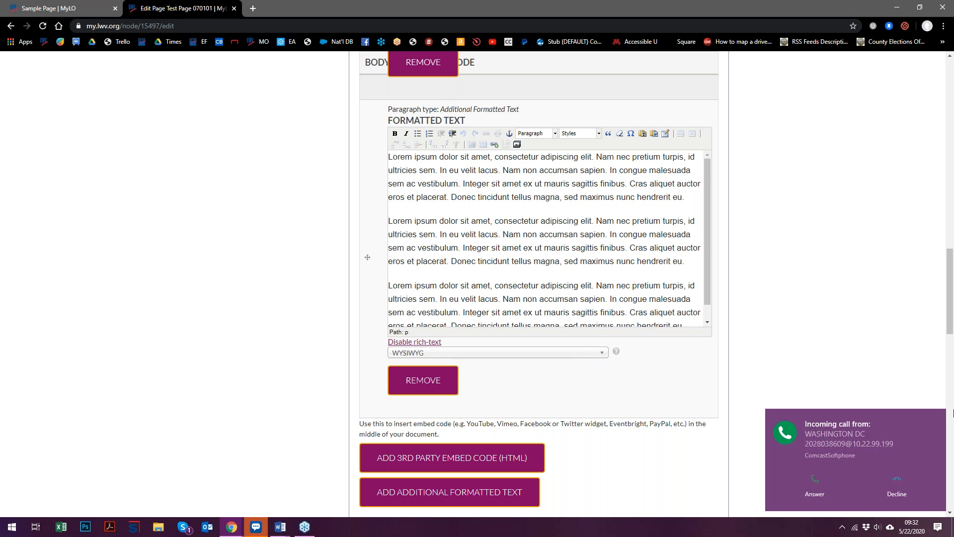
{"action": "left_click", "coordinate": [933, 418]}
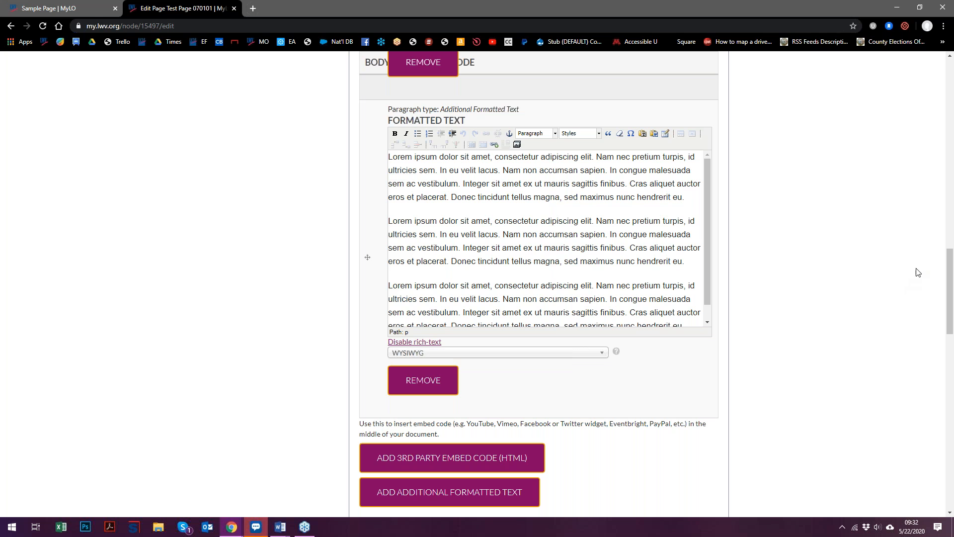
{"action": "scroll", "coordinate": [294, 321], "scroll_direction": "up", "scroll_amount": 6}
{"action": "scroll", "coordinate": [315, 345], "scroll_direction": "up", "scroll_amount": 3}
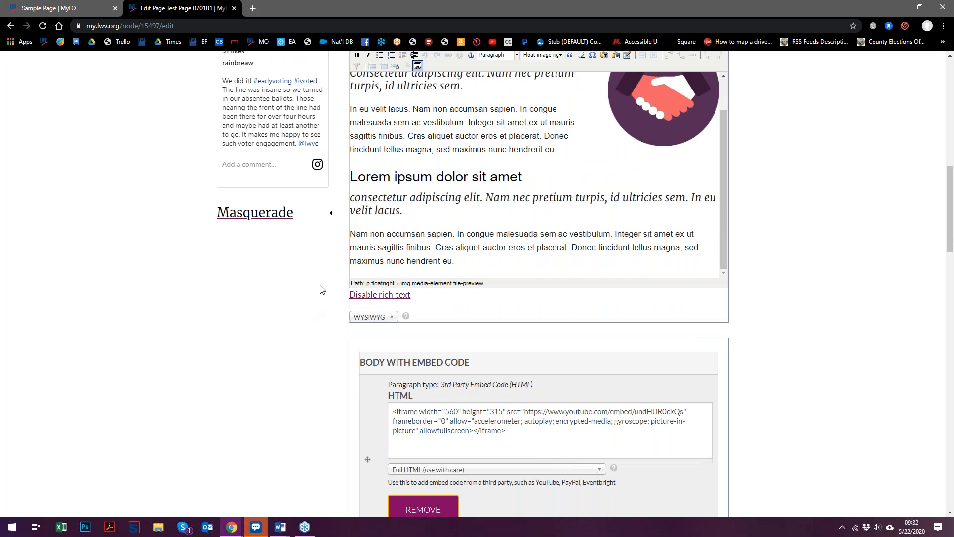
{"action": "scroll", "coordinate": [286, 302], "scroll_direction": "down", "scroll_amount": 4}
{"action": "scroll", "coordinate": [286, 303], "scroll_direction": "down", "scroll_amount": 8}
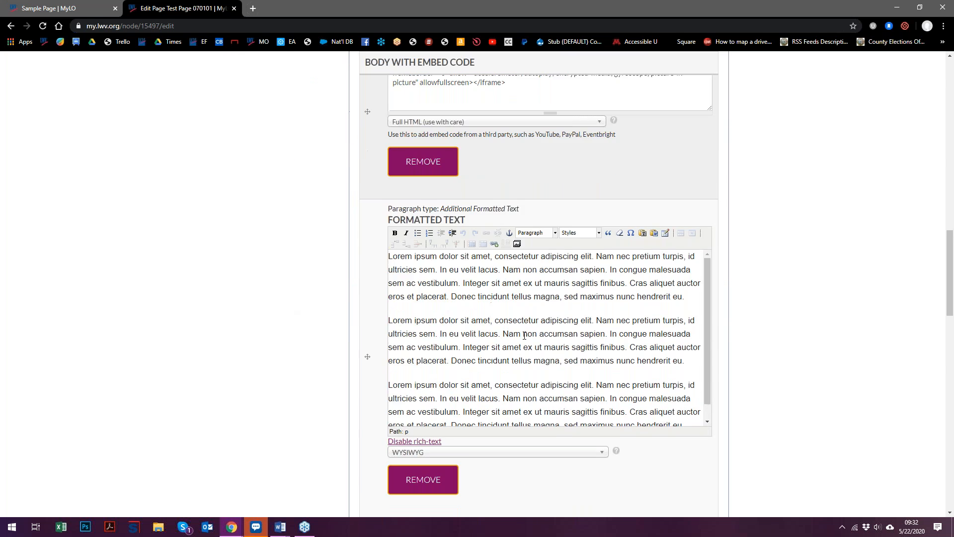
{"action": "scroll", "coordinate": [247, 263], "scroll_direction": "up", "scroll_amount": 3}
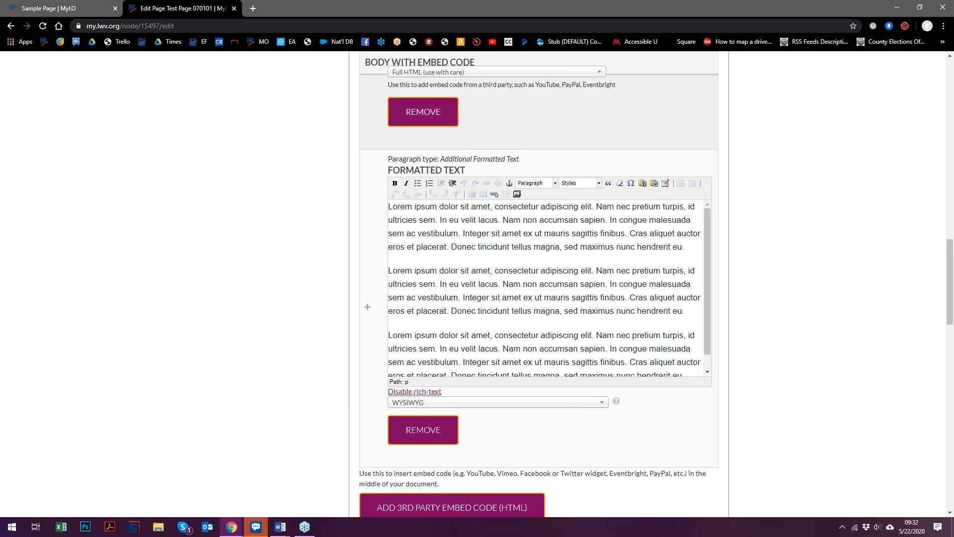
Switch to the Sample Page, look over its formatted content and open its draft for editing.
{"action": "left_click", "coordinate": [68, 9]}
{"action": "scroll", "coordinate": [621, 348], "scroll_direction": "down", "scroll_amount": 5}
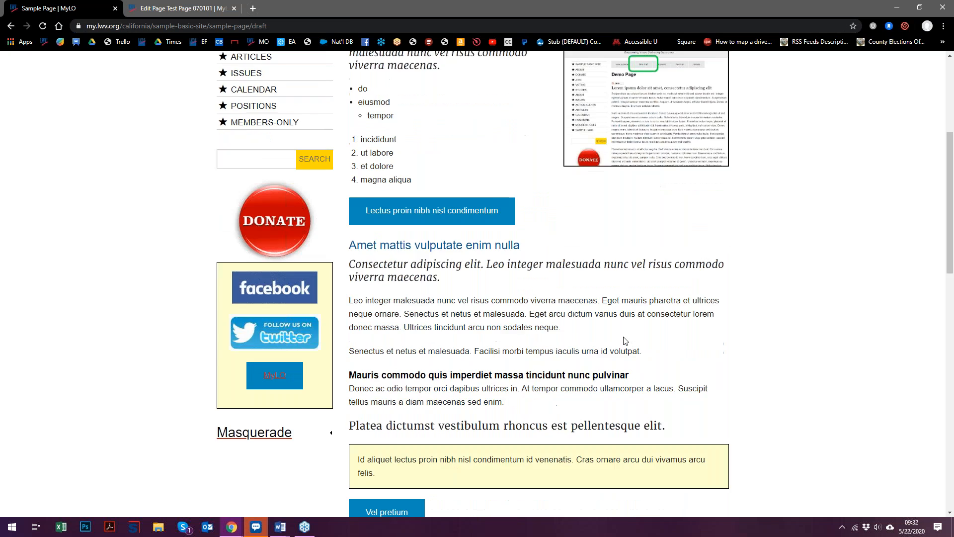
{"action": "scroll", "coordinate": [618, 358], "scroll_direction": "down", "scroll_amount": 2}
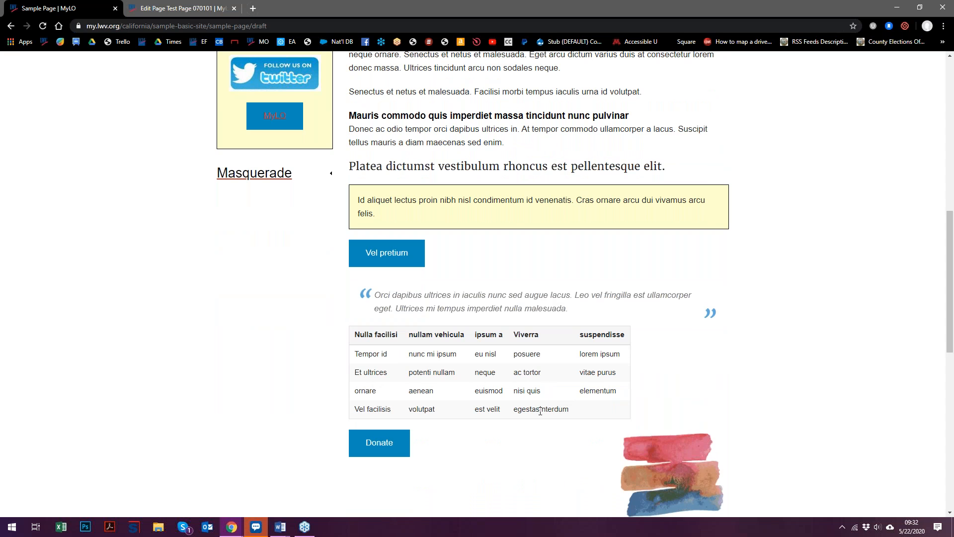
{"action": "scroll", "coordinate": [571, 420], "scroll_direction": "up", "scroll_amount": 9}
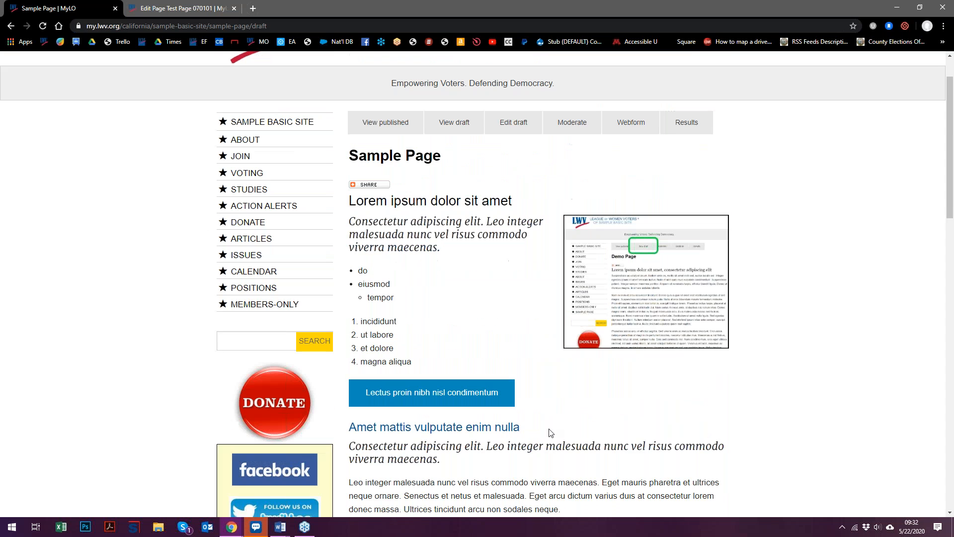
{"action": "left_click", "coordinate": [511, 133]}
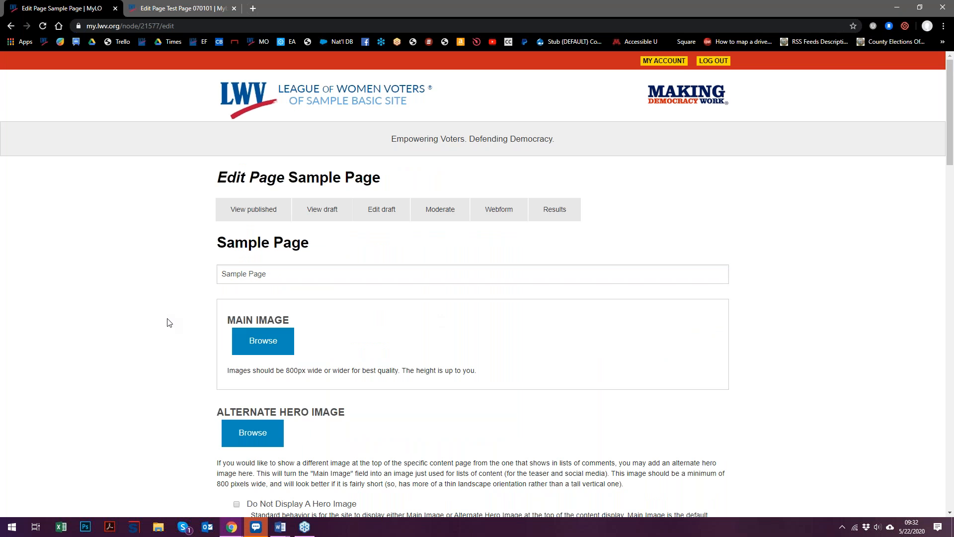
Clear the first four cells of the first row below the body table's header and delete the suspendisse column.
{"action": "scroll", "coordinate": [171, 321], "scroll_direction": "down", "scroll_amount": 5}
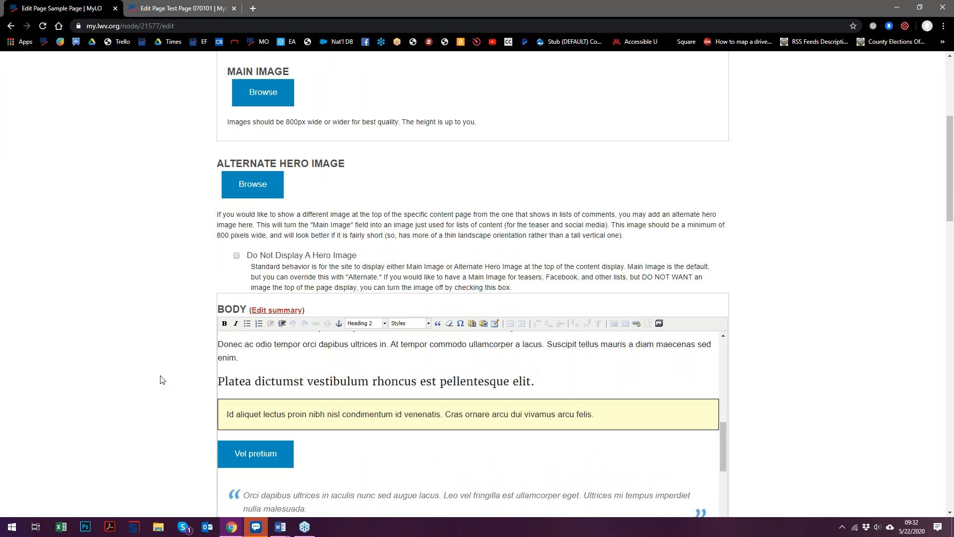
{"action": "scroll", "coordinate": [159, 379], "scroll_direction": "down", "scroll_amount": 3}
{"action": "scroll", "coordinate": [326, 290], "scroll_direction": "down", "scroll_amount": 5}
{"action": "scroll", "coordinate": [326, 290], "scroll_direction": "up", "scroll_amount": 2}
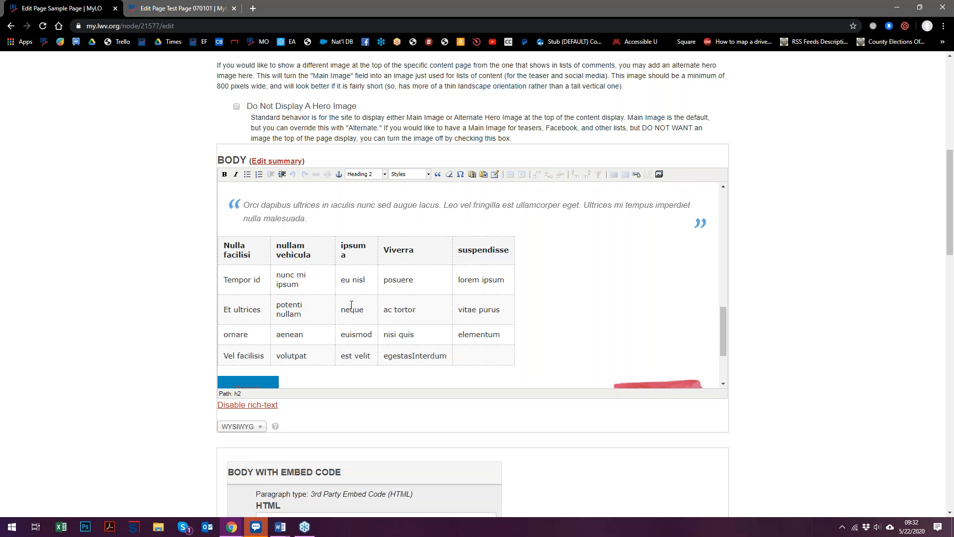
{"action": "left_click_drag", "start_coordinate": [222, 281], "coordinate": [263, 282]}
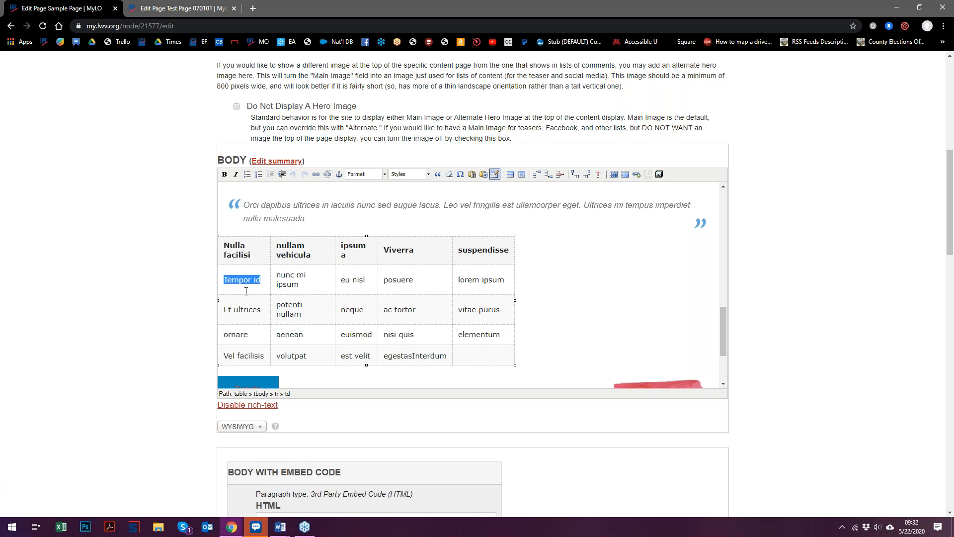
{"action": "key", "text": "Delete"}
{"action": "left_click_drag", "start_coordinate": [277, 275], "coordinate": [436, 277]}
{"action": "key", "text": "Delete"}
{"action": "key", "text": "Delete"}
{"action": "key", "text": "Delete"}
{"action": "left_click", "coordinate": [467, 258]}
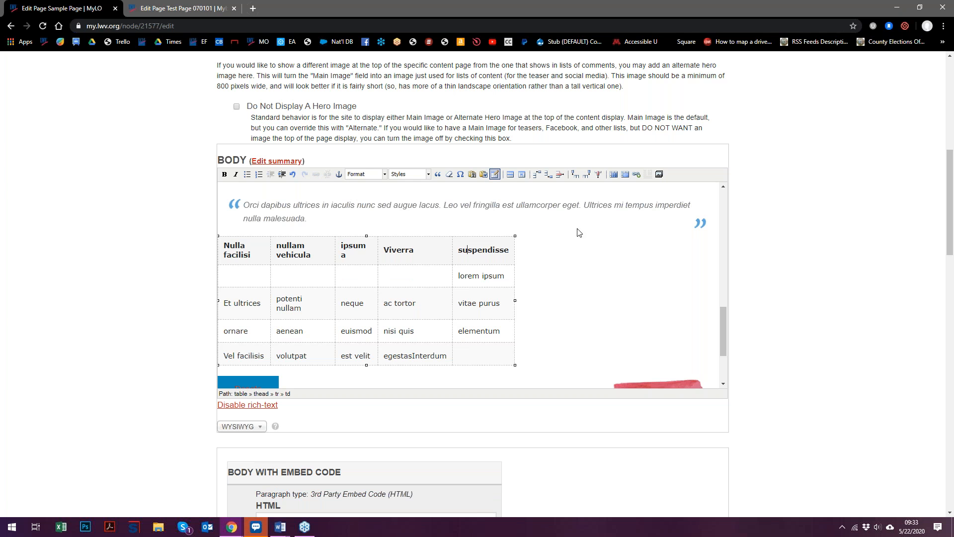
{"action": "left_click", "coordinate": [598, 175]}
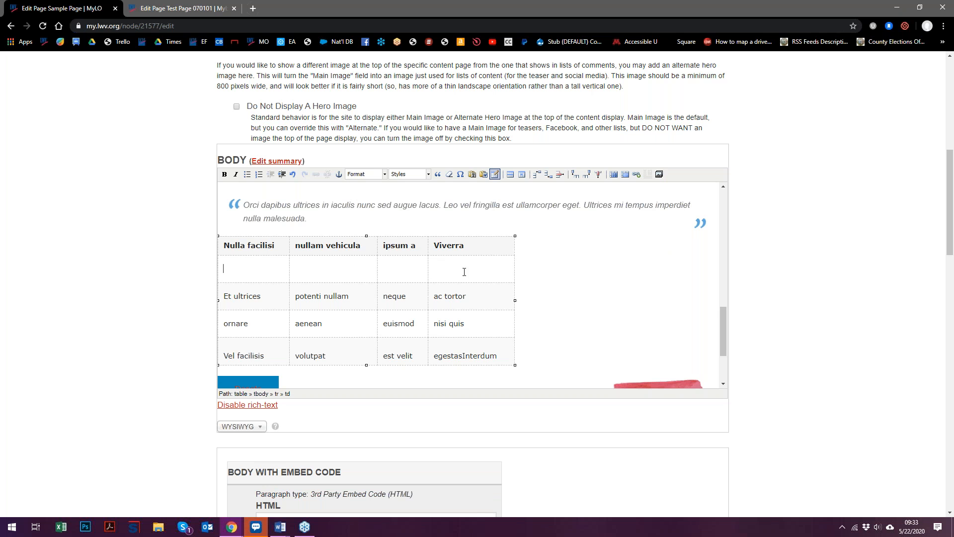
Insert rosy_riveter_safe_voting.png as a Thumbnail in the empty cell under "Nulla facilisi" and shrink the image proportionally.
{"action": "left_click", "coordinate": [659, 174]}
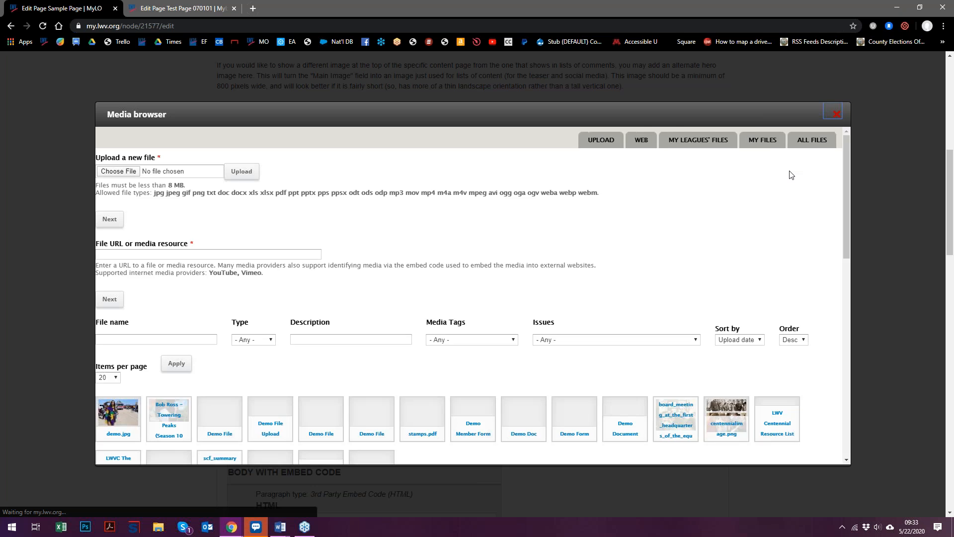
{"action": "left_click", "coordinate": [813, 145]}
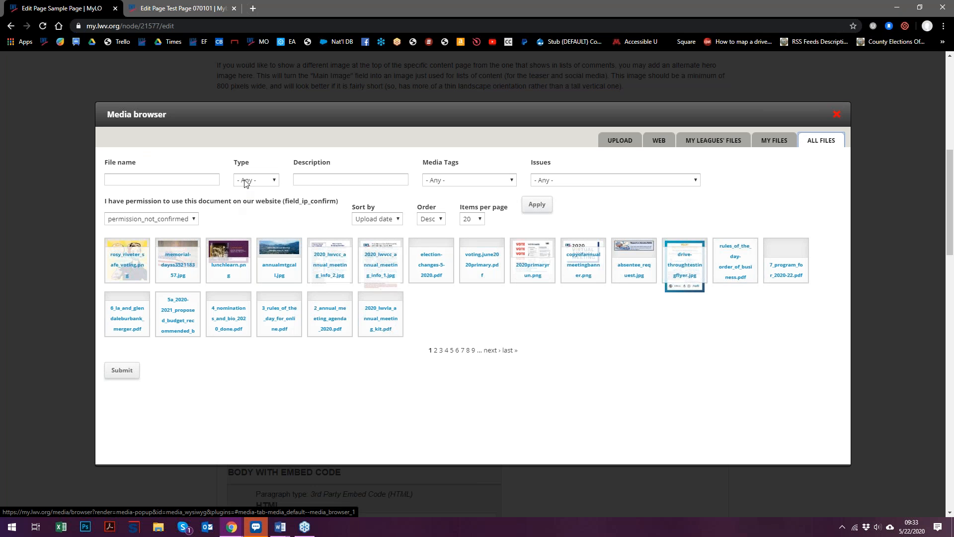
{"action": "left_click", "coordinate": [129, 280]}
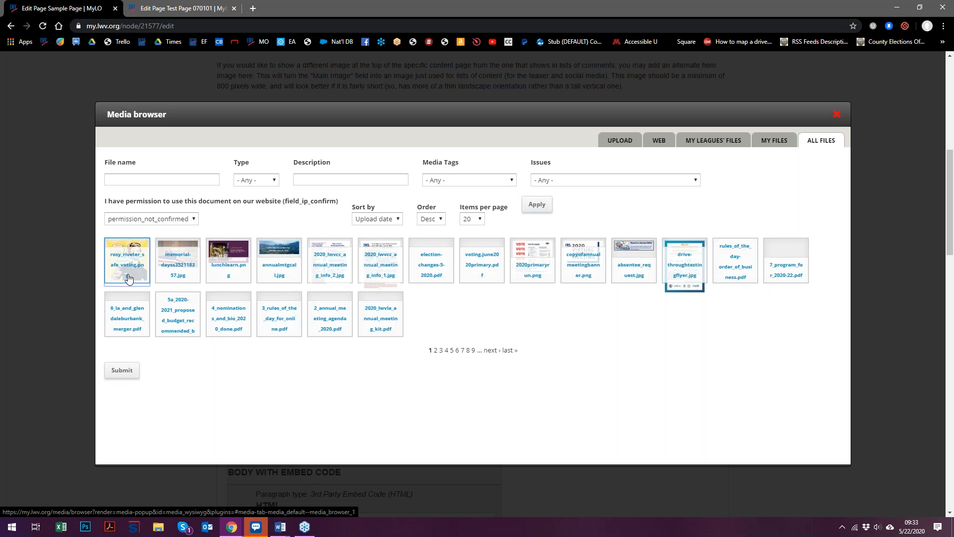
{"action": "left_click", "coordinate": [121, 372]}
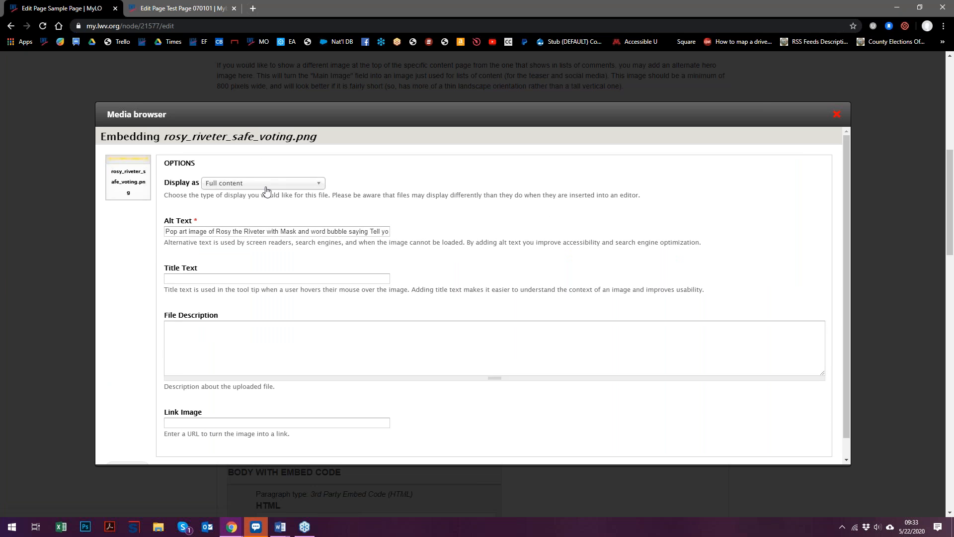
{"action": "left_click", "coordinate": [266, 186]}
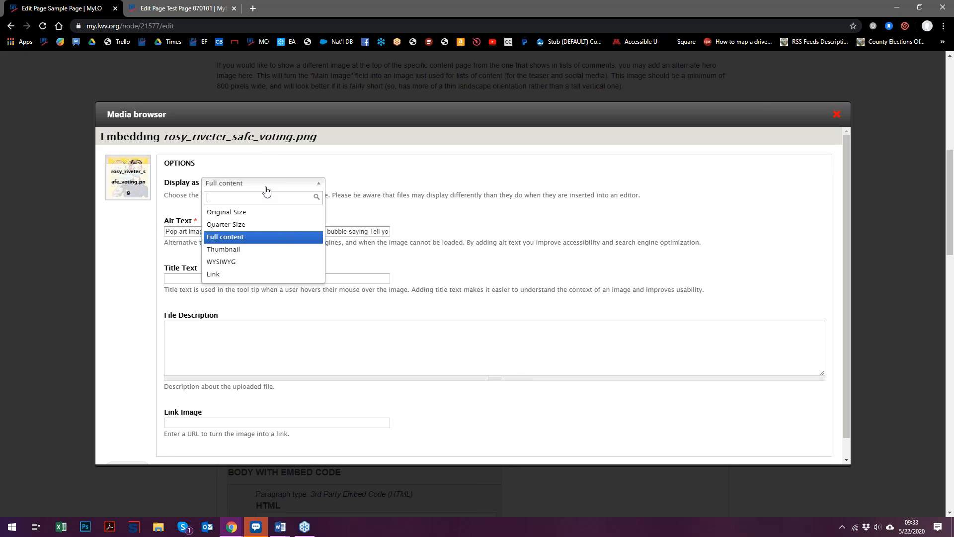
{"action": "left_click", "coordinate": [243, 254]}
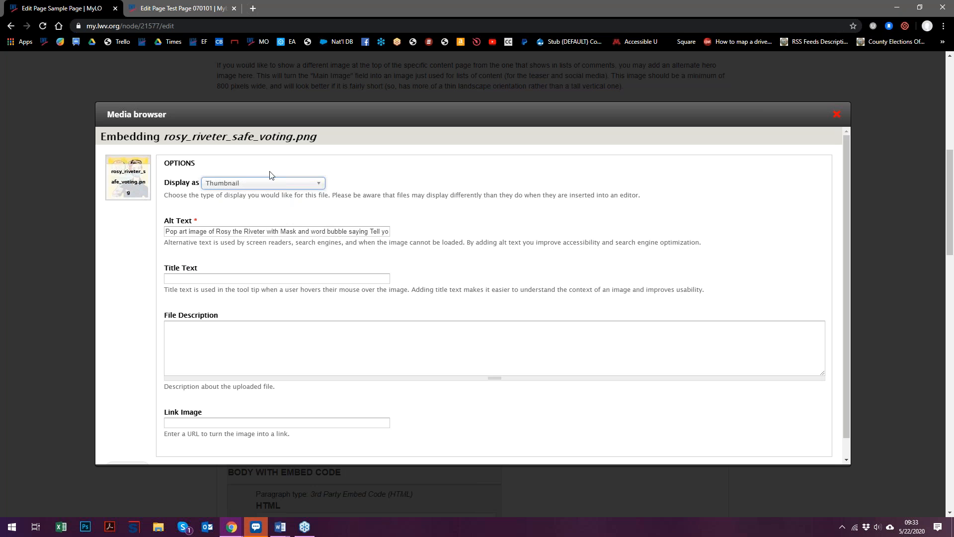
{"action": "scroll", "coordinate": [136, 368], "scroll_direction": "down", "scroll_amount": 1}
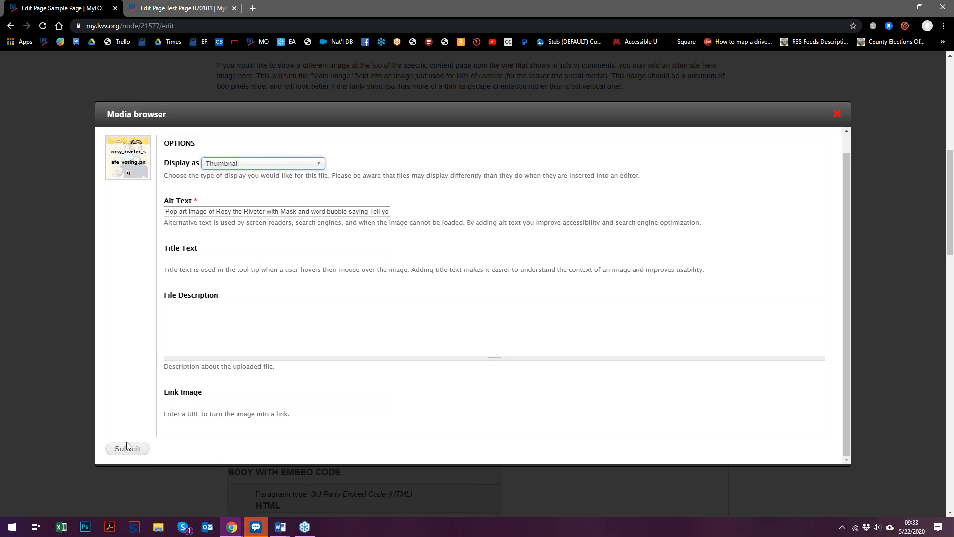
{"action": "left_click", "coordinate": [127, 448]}
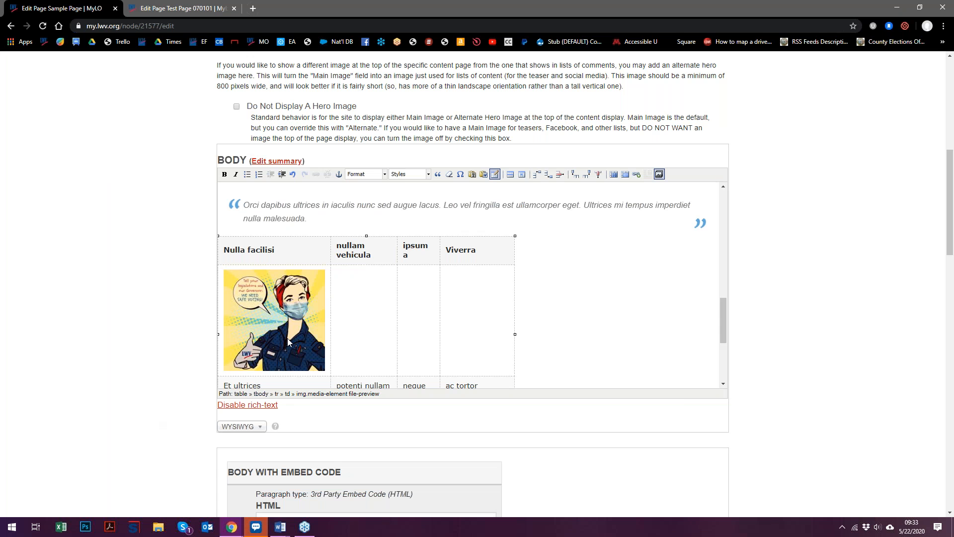
{"action": "left_click", "coordinate": [274, 332]}
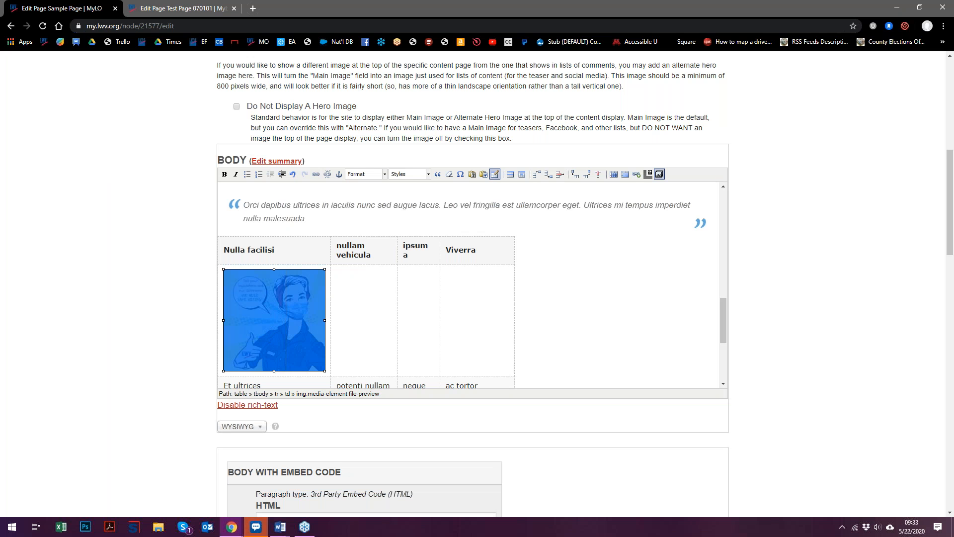
{"action": "left_click_drag", "start_coordinate": [223, 371], "coordinate": [248, 346]}
Insert memorial-dayss352118357.jpg from all files into the empty cell under "nullam vehicula", displayed as Thumbnail.
{"action": "left_click", "coordinate": [367, 317]}
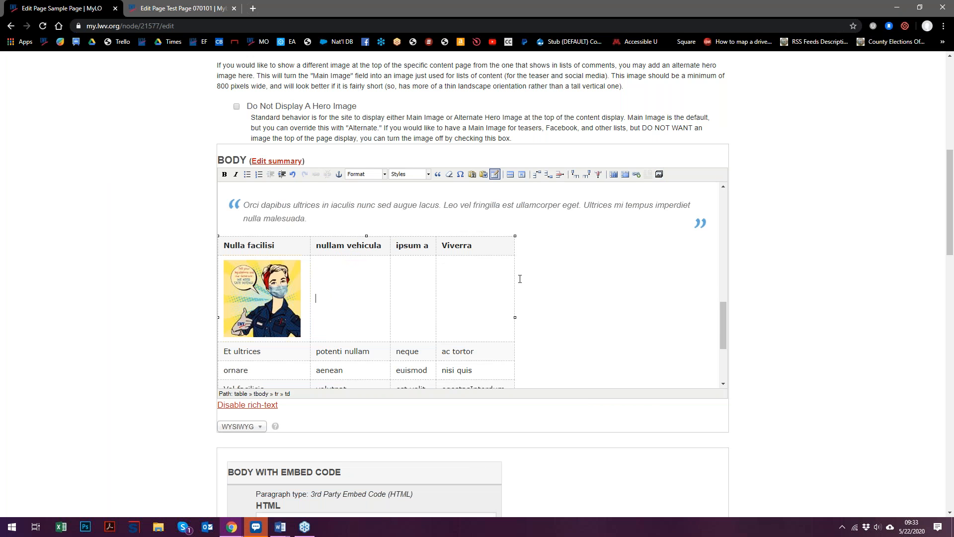
{"action": "left_click", "coordinate": [659, 174]}
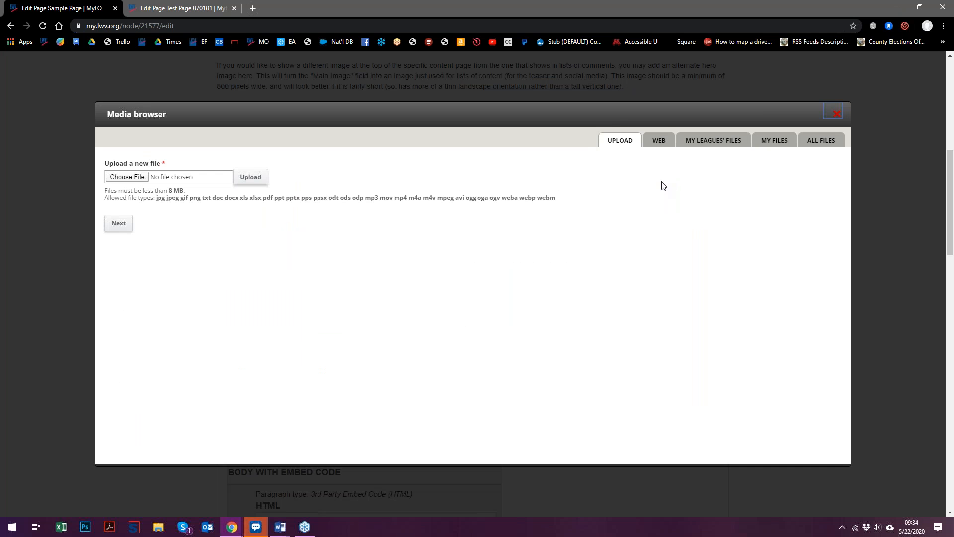
{"action": "left_click", "coordinate": [820, 143]}
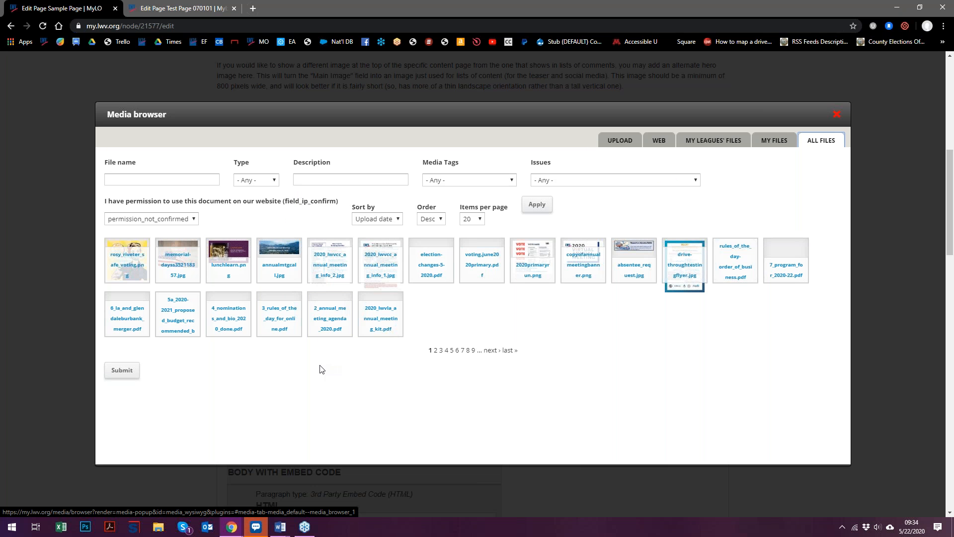
{"action": "left_click", "coordinate": [182, 264]}
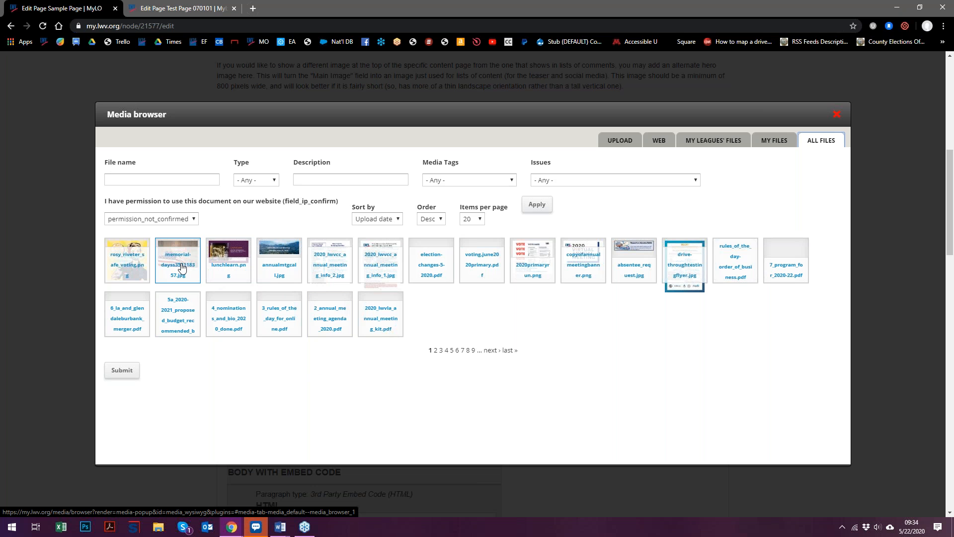
{"action": "left_click", "coordinate": [121, 374]}
{"action": "scroll", "coordinate": [222, 171], "scroll_direction": "down", "scroll_amount": 1}
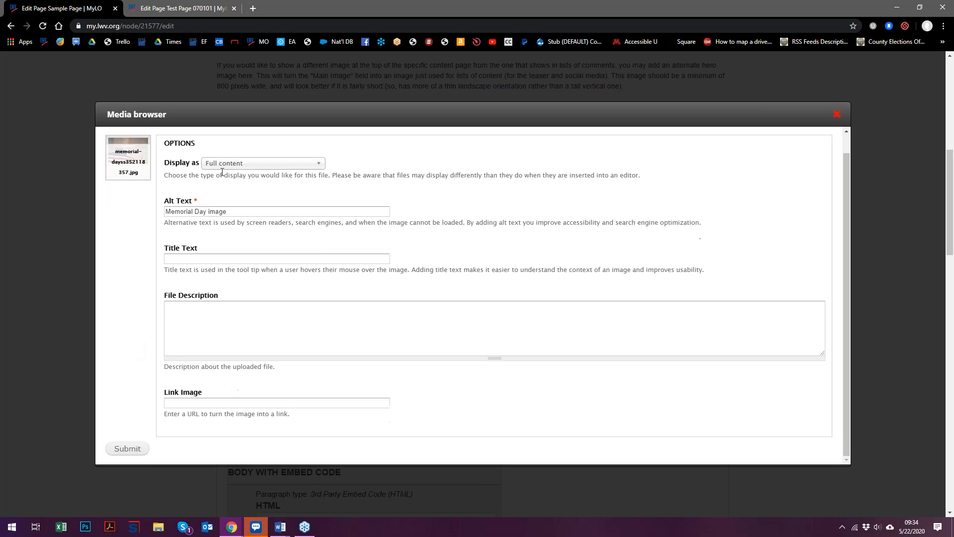
{"action": "left_click", "coordinate": [268, 164]}
{"action": "left_click", "coordinate": [242, 231]}
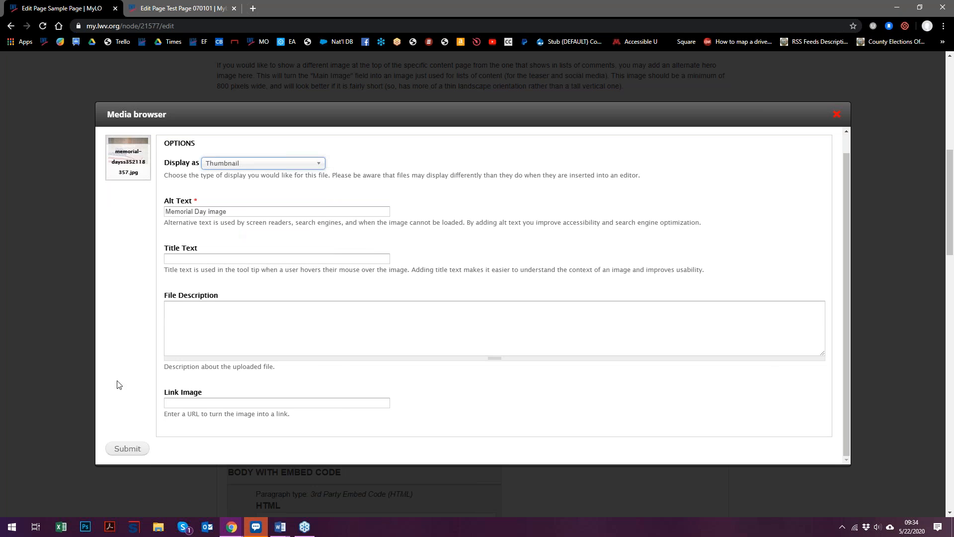
{"action": "left_click", "coordinate": [127, 449]}
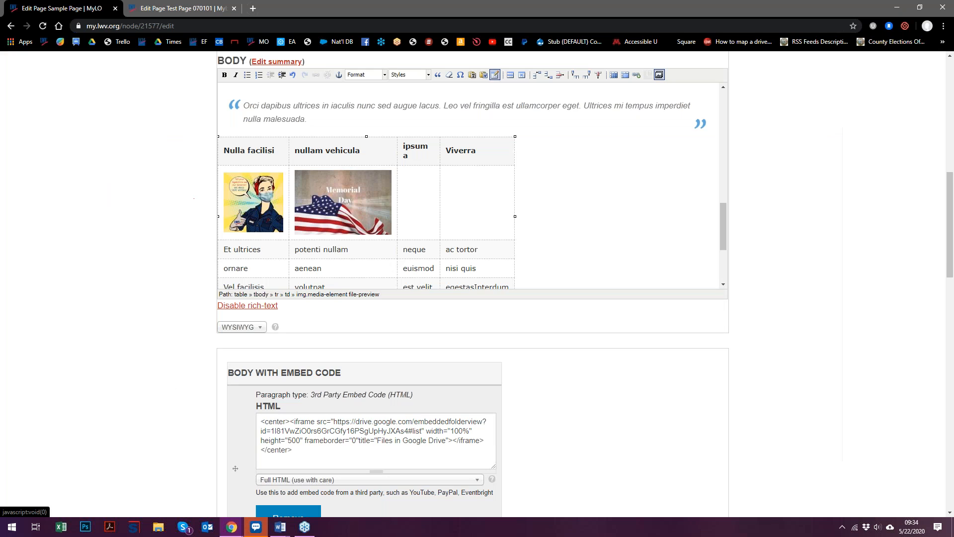
Insert lunchlearn.png from all files into the empty cell under "ipsum a", displayed as Thumbnail.
{"action": "left_click", "coordinate": [411, 207]}
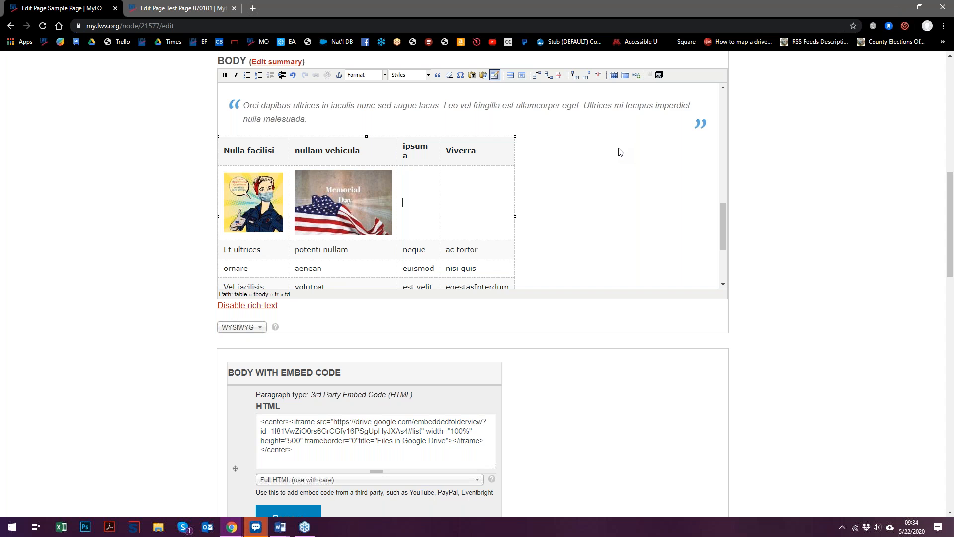
{"action": "left_click", "coordinate": [658, 74]}
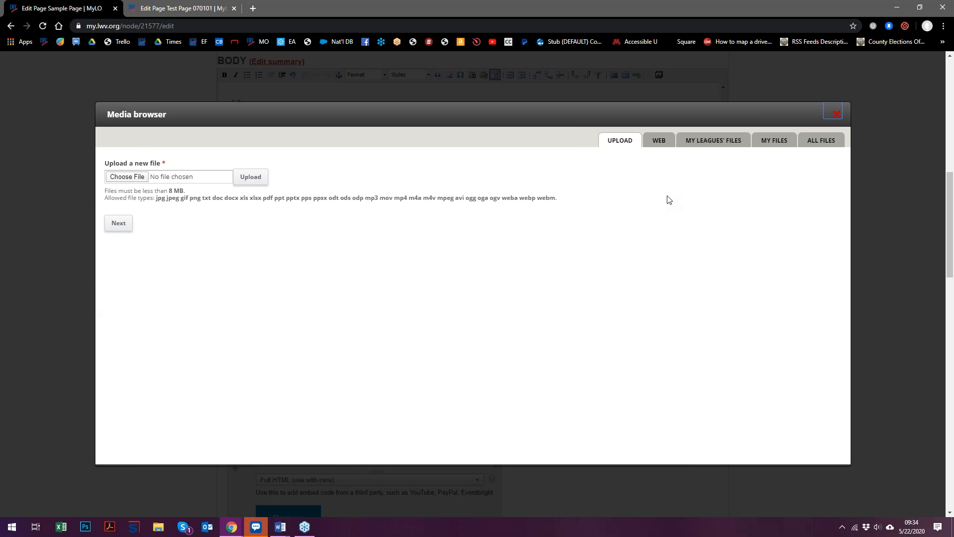
{"action": "left_click", "coordinate": [817, 142]}
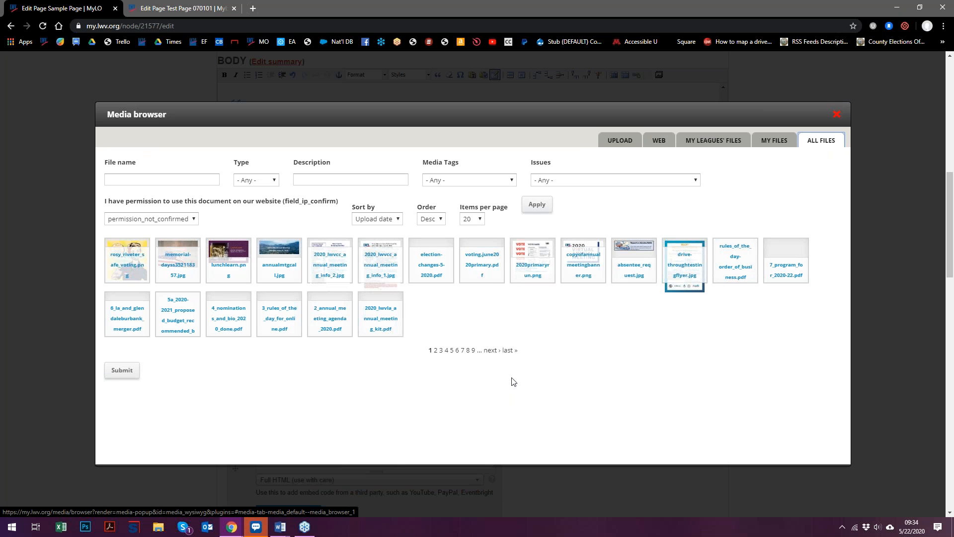
{"action": "left_click", "coordinate": [235, 267]}
{"action": "left_click", "coordinate": [122, 370]}
{"action": "left_click", "coordinate": [260, 184]}
{"action": "left_click", "coordinate": [226, 250]}
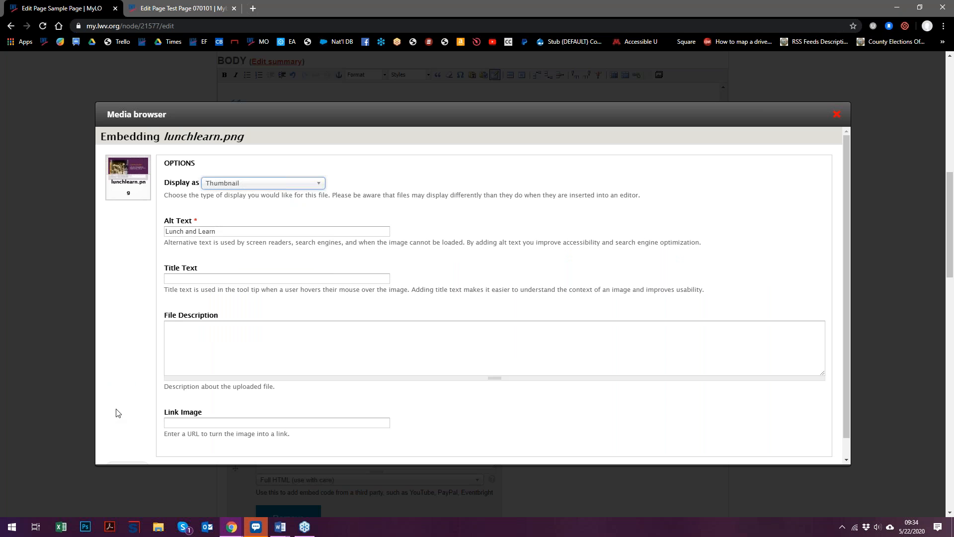
{"action": "scroll", "coordinate": [118, 413], "scroll_direction": "down", "scroll_amount": 1}
{"action": "left_click", "coordinate": [128, 449]}
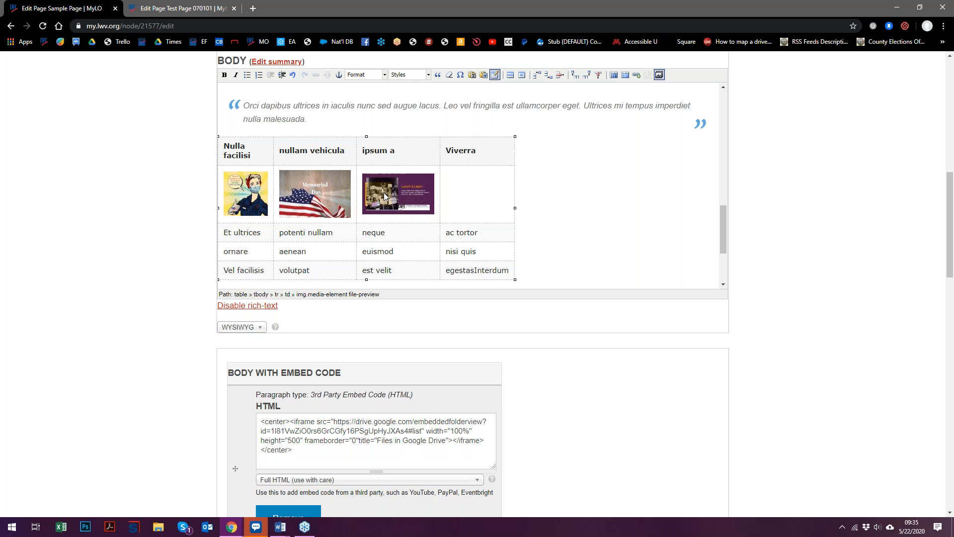
Insert copyofannualmeetingbanner.png with Full content display in the empty cell under "Viverra" and shrink it to match the neighbouring images.
{"action": "left_click", "coordinate": [498, 201]}
{"action": "left_click", "coordinate": [659, 76]}
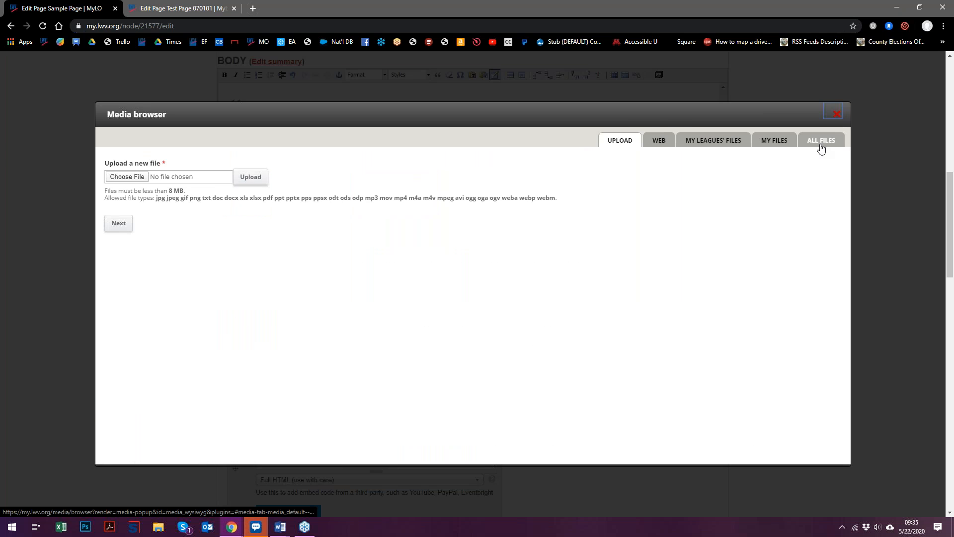
{"action": "left_click", "coordinate": [821, 148]}
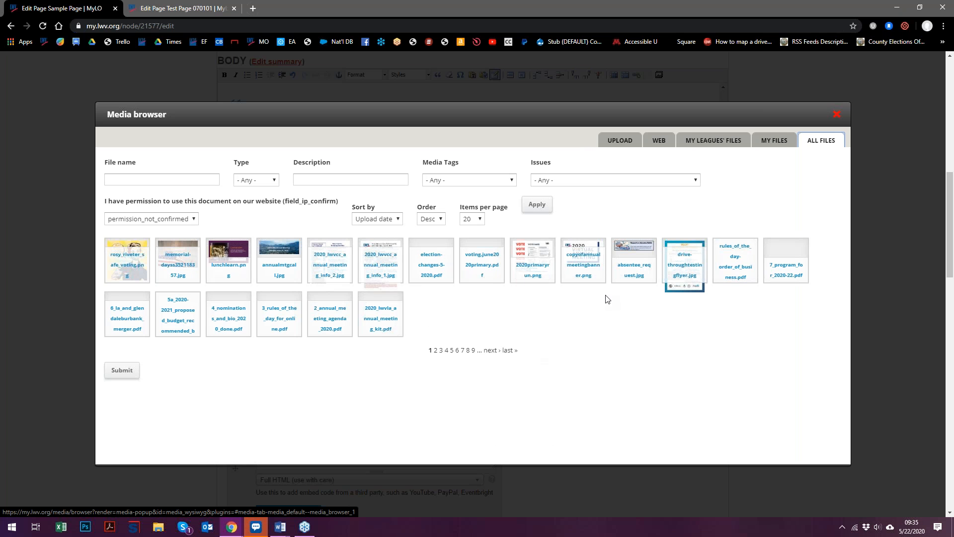
{"action": "left_click", "coordinate": [589, 268]}
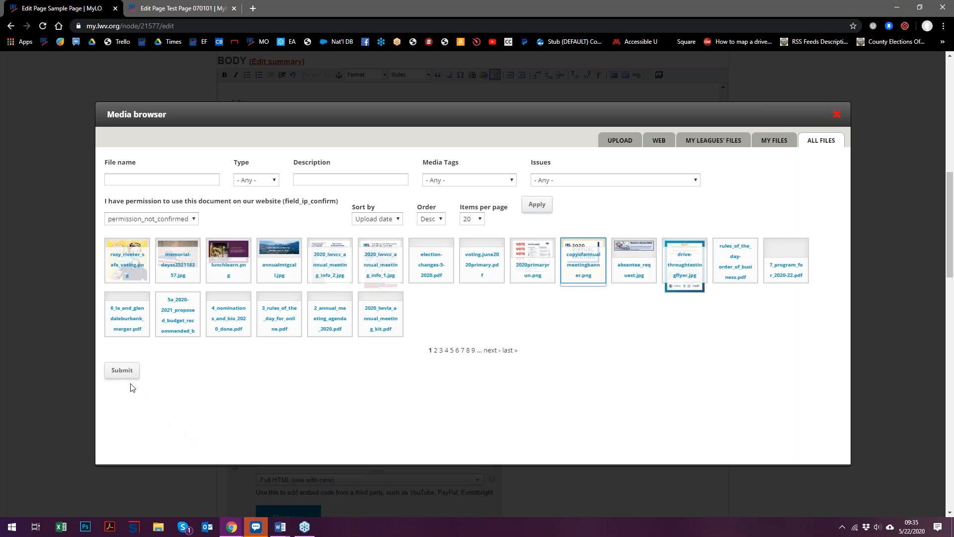
{"action": "left_click", "coordinate": [121, 370]}
{"action": "scroll", "coordinate": [134, 412], "scroll_direction": "down", "scroll_amount": 2}
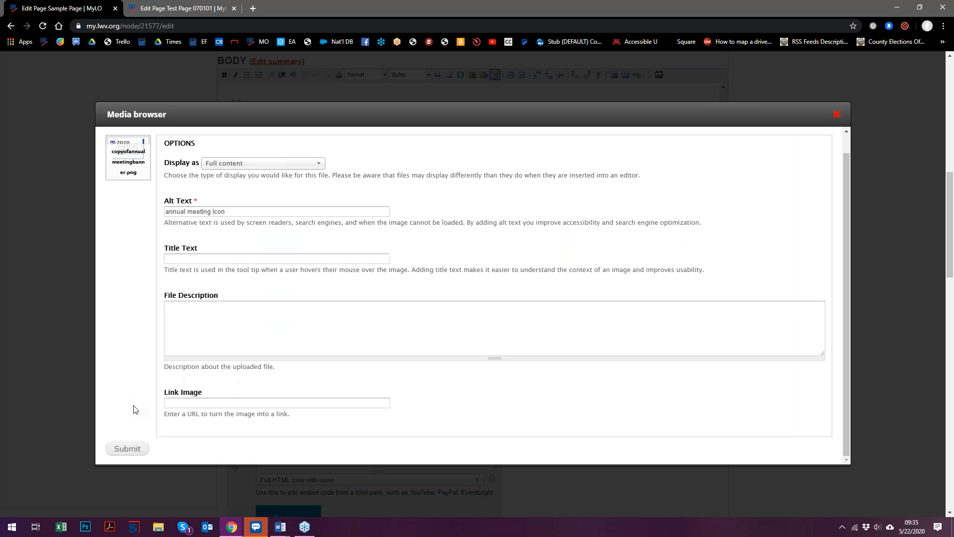
{"action": "left_click", "coordinate": [131, 450]}
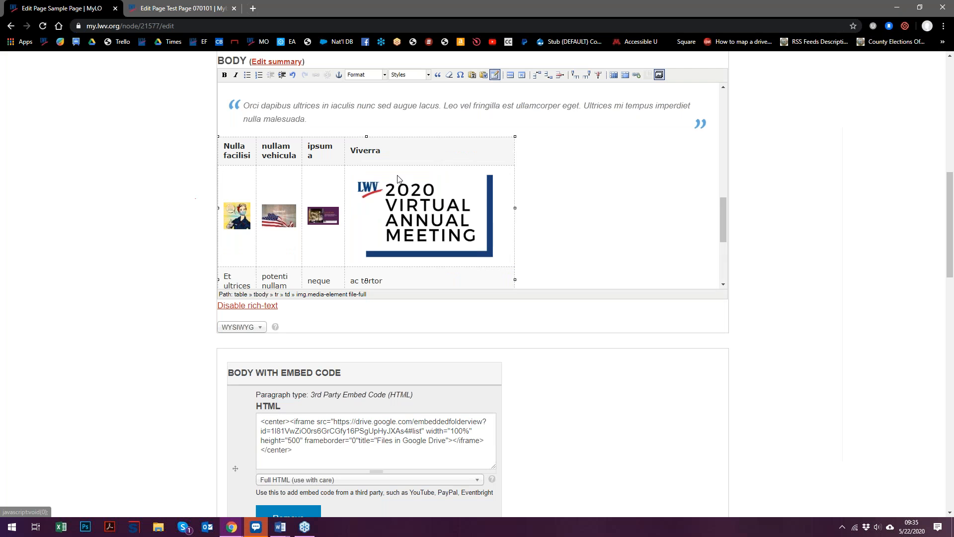
{"action": "left_click", "coordinate": [405, 228]}
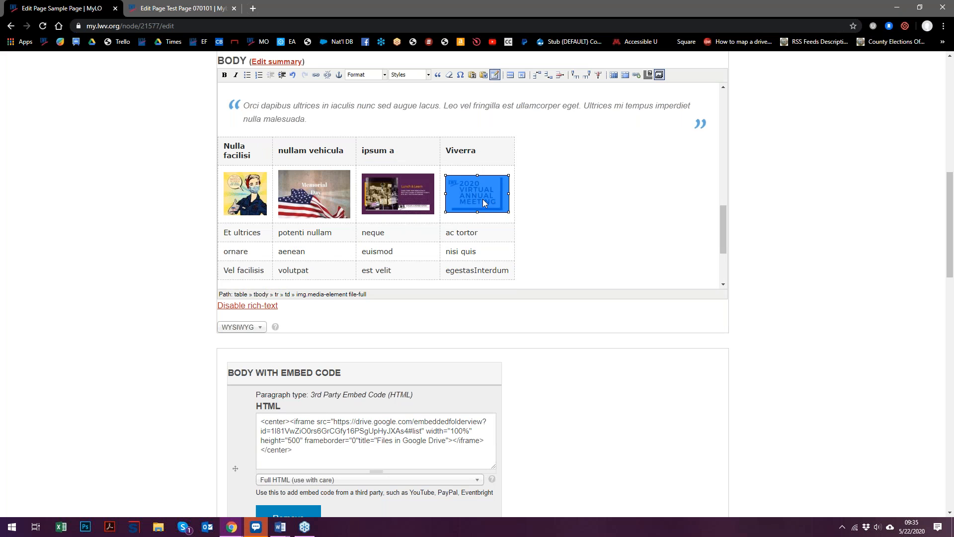
Change the display of the annual meeting banner image under "Viverra" to Thumbnail.
{"action": "left_click", "coordinate": [659, 76]}
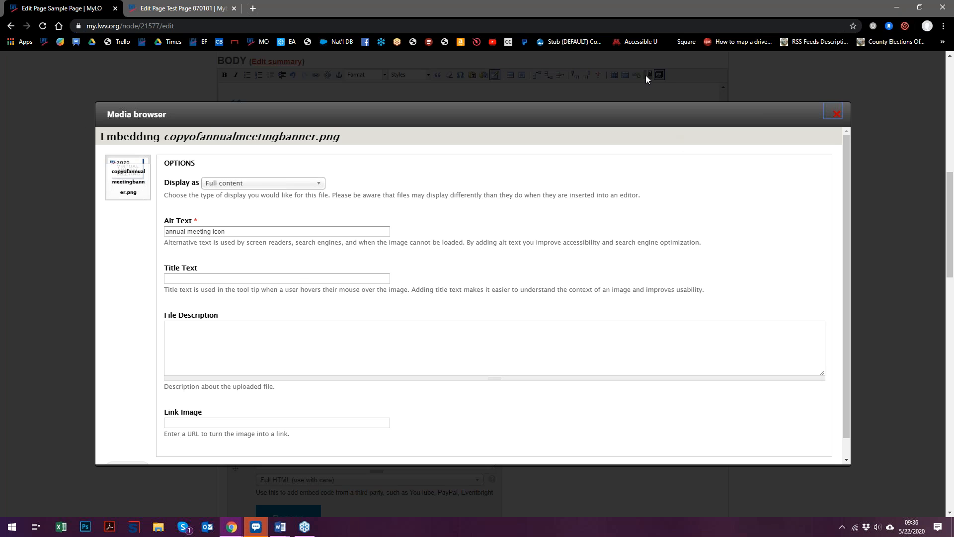
{"action": "left_click", "coordinate": [261, 184]}
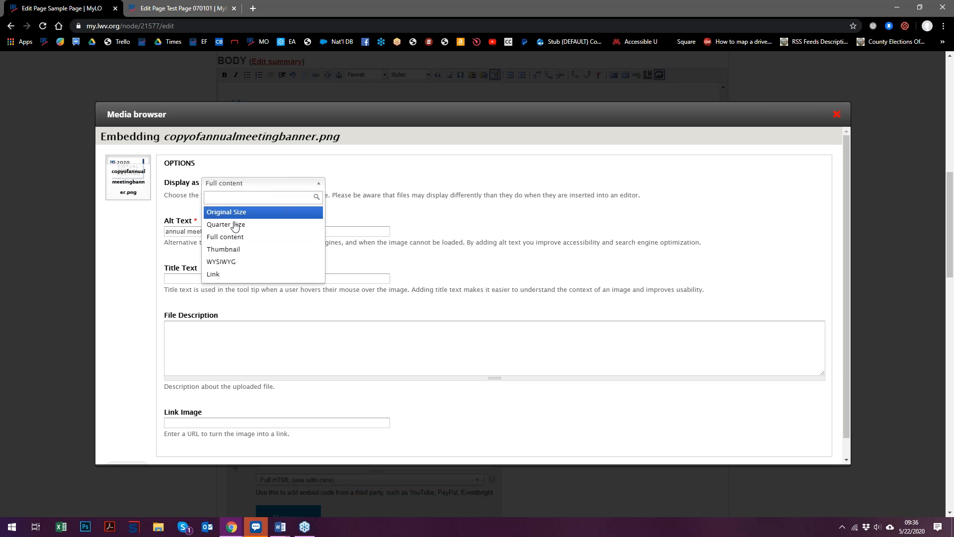
{"action": "left_click", "coordinate": [234, 250]}
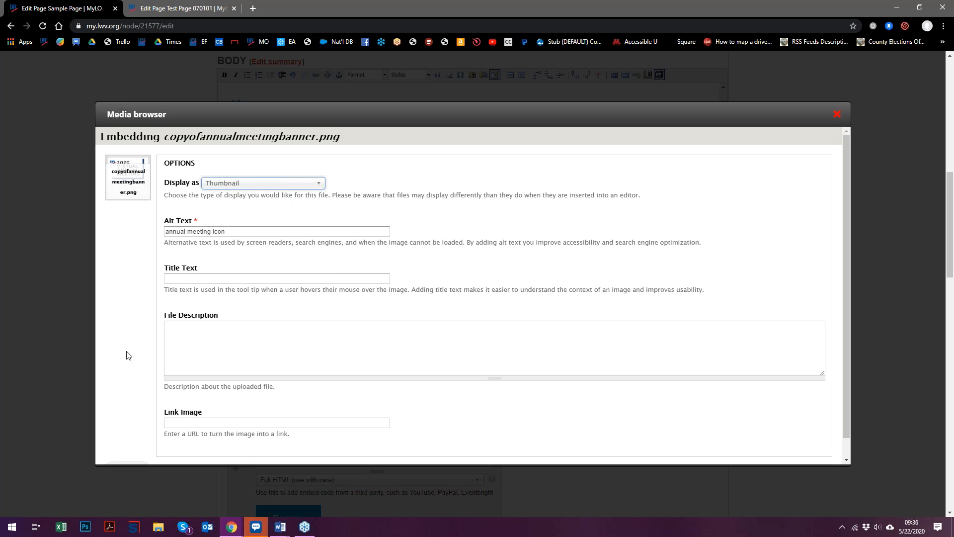
{"action": "scroll", "coordinate": [128, 356], "scroll_direction": "down", "scroll_amount": 1}
{"action": "left_click", "coordinate": [131, 450]}
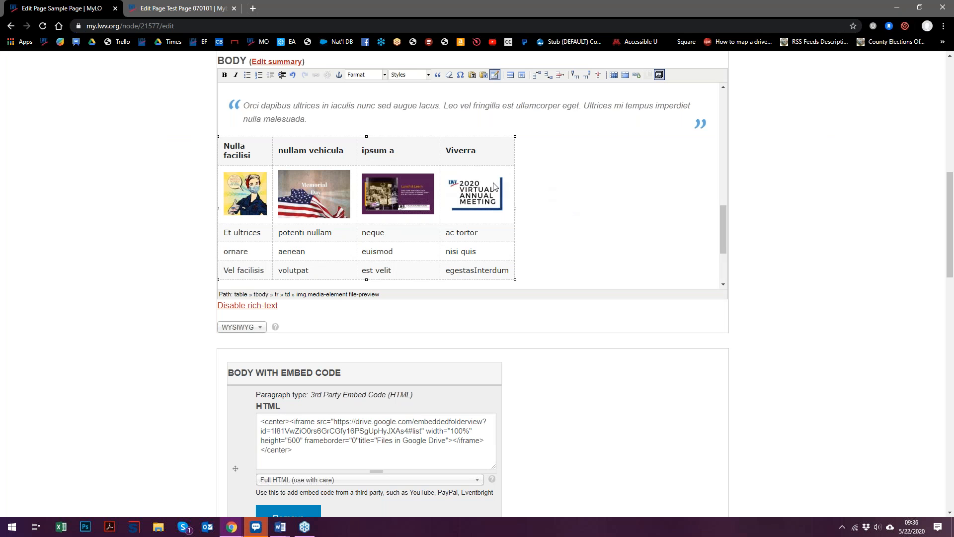
{"action": "left_click", "coordinate": [478, 204]}
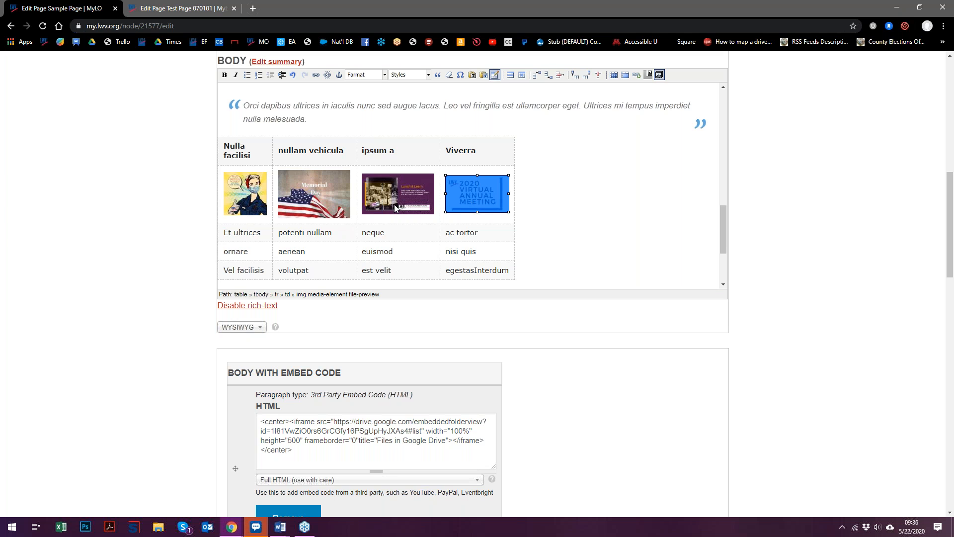
{"action": "left_click", "coordinate": [481, 220]}
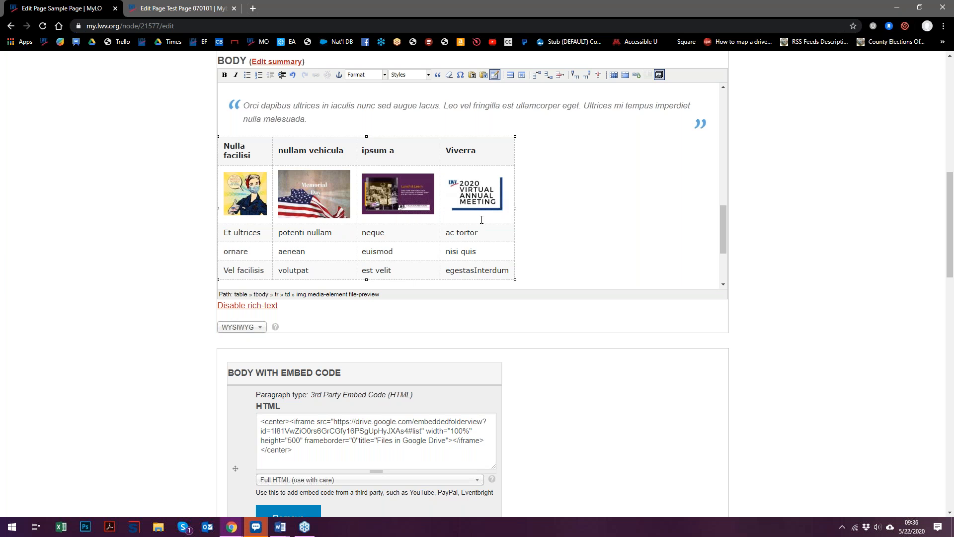
{"action": "scroll", "coordinate": [476, 226], "scroll_direction": "down", "scroll_amount": 1}
{"action": "scroll", "coordinate": [293, 235], "scroll_direction": "up", "scroll_amount": 1}
{"action": "scroll", "coordinate": [411, 213], "scroll_direction": "down", "scroll_amount": 2}
{"action": "left_click", "coordinate": [687, 221]}
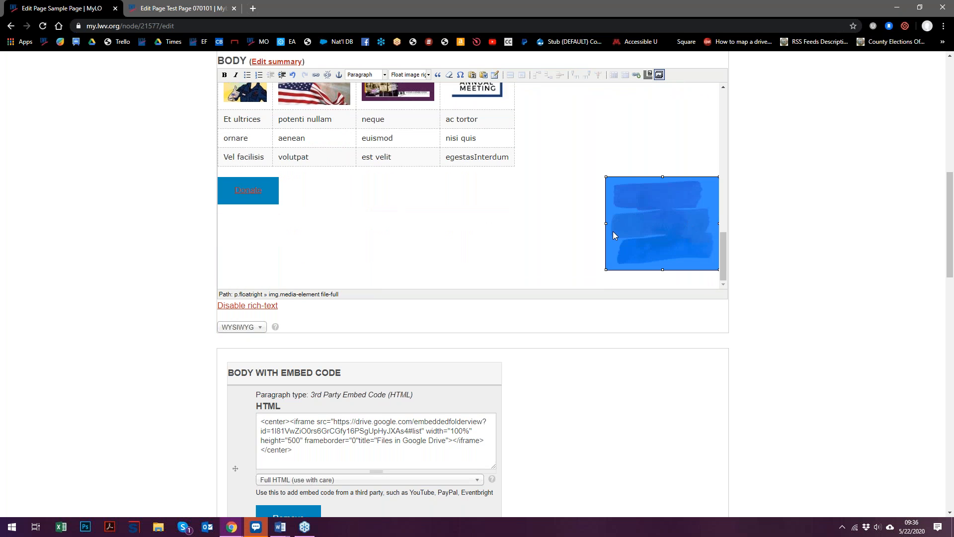
{"action": "left_click", "coordinate": [612, 278]}
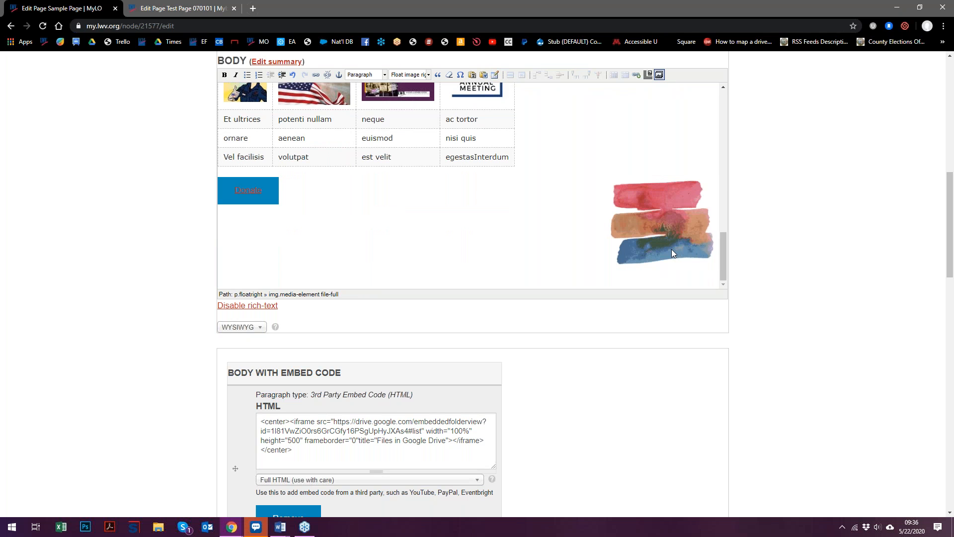
Add a blank paragraph below the Donate button and watercolor image, and clear its inherited image-float formatting.
{"action": "key", "text": "Return"}
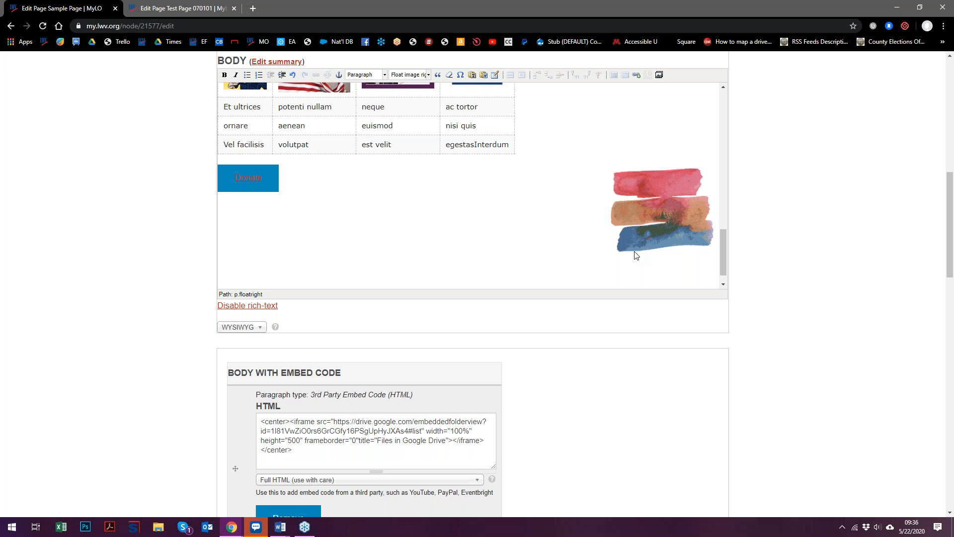
{"action": "scroll", "coordinate": [664, 236], "scroll_direction": "down", "scroll_amount": 1}
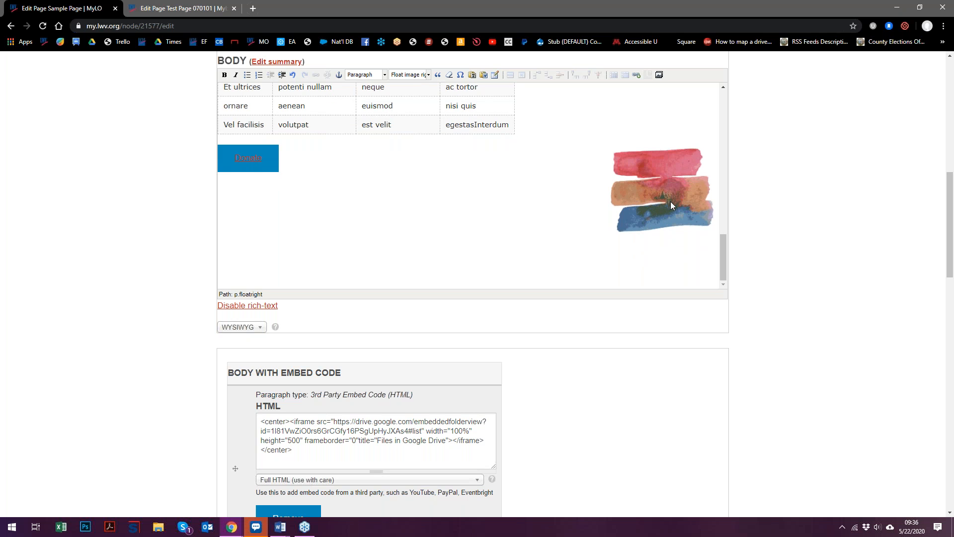
{"action": "left_click", "coordinate": [700, 284]}
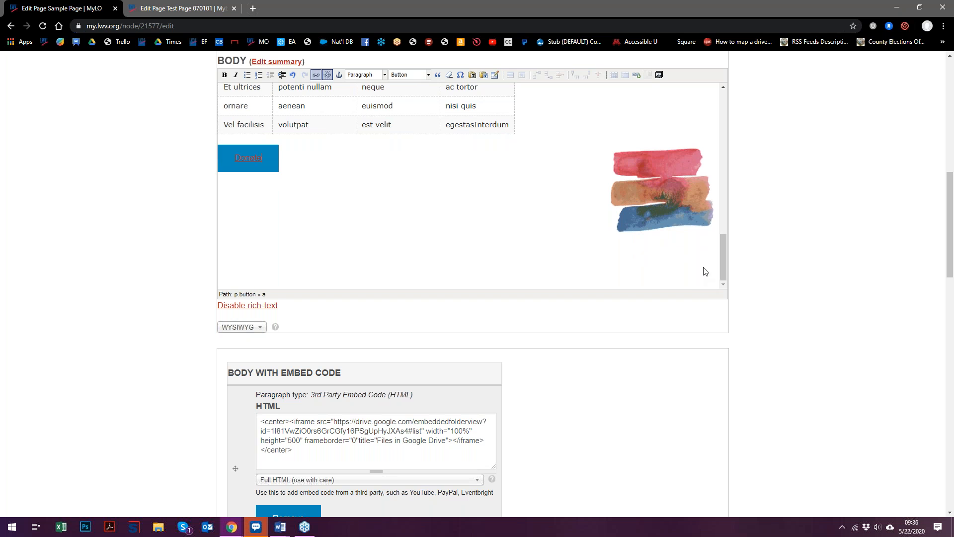
{"action": "scroll", "coordinate": [702, 264], "scroll_direction": "down", "scroll_amount": 1}
{"action": "scroll", "coordinate": [670, 298], "scroll_direction": "up", "scroll_amount": 1}
{"action": "left_click", "coordinate": [687, 199]}
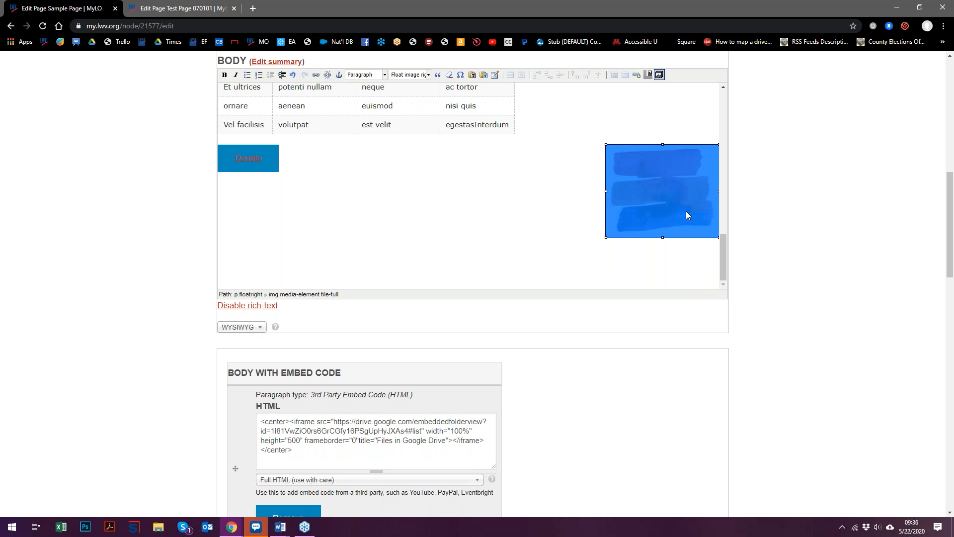
{"action": "left_click", "coordinate": [687, 211]}
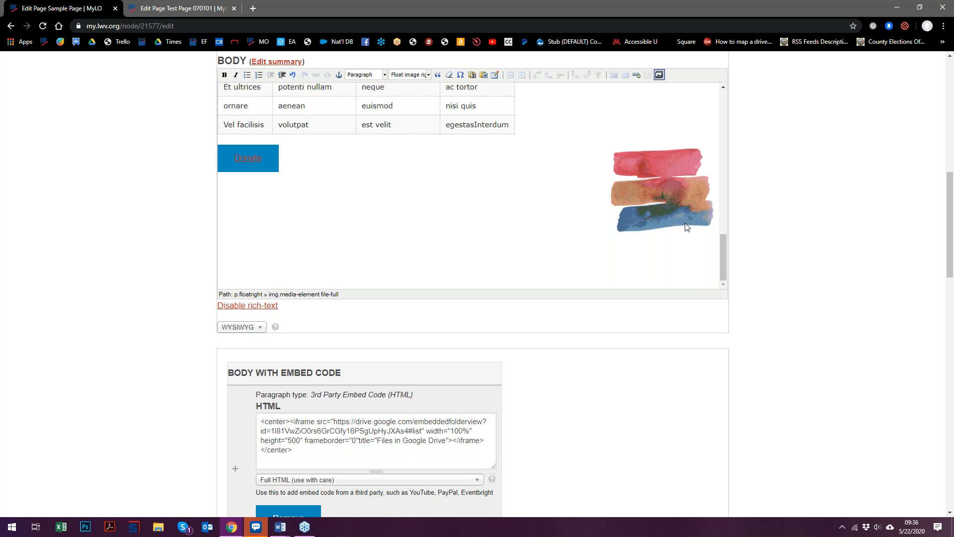
{"action": "left_click", "coordinate": [705, 229]}
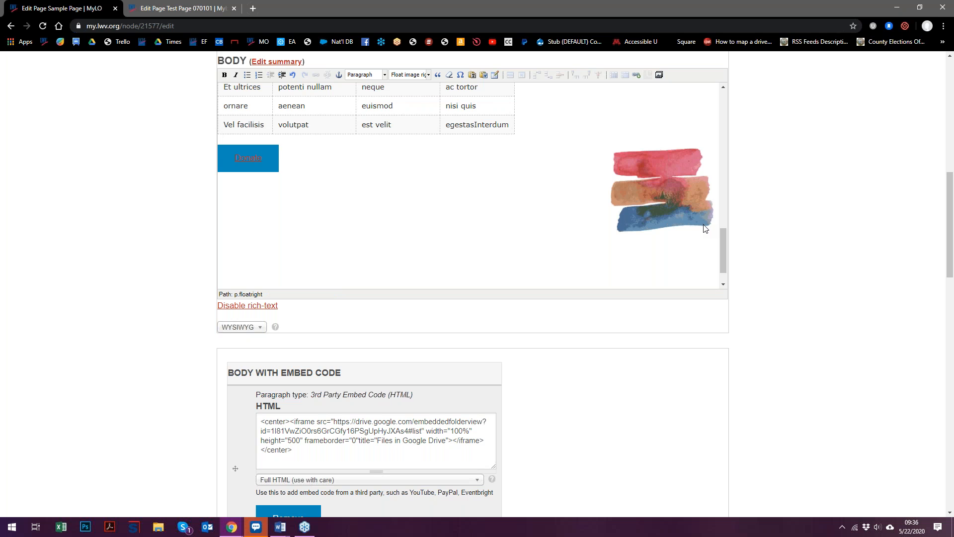
{"action": "scroll", "coordinate": [706, 228], "scroll_direction": "down", "scroll_amount": 1}
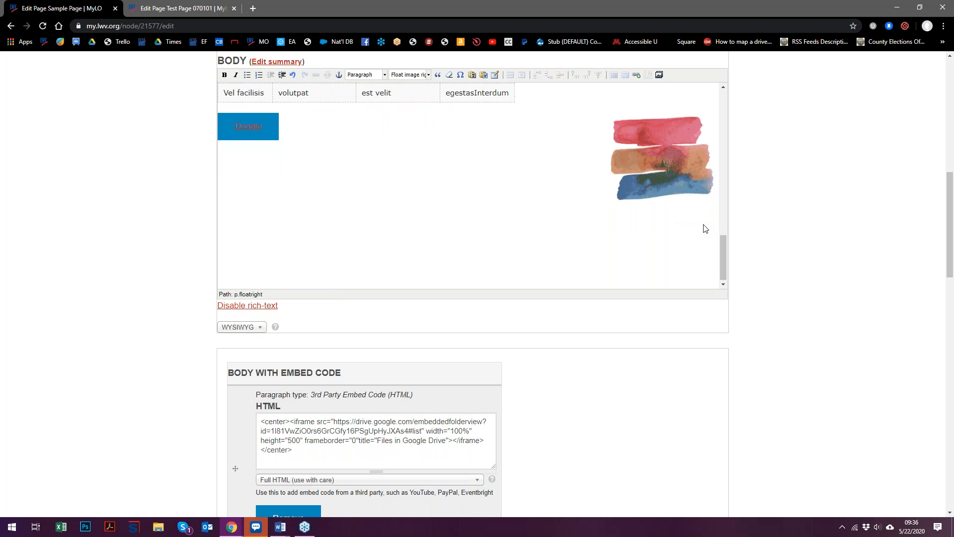
{"action": "left_click", "coordinate": [448, 76]}
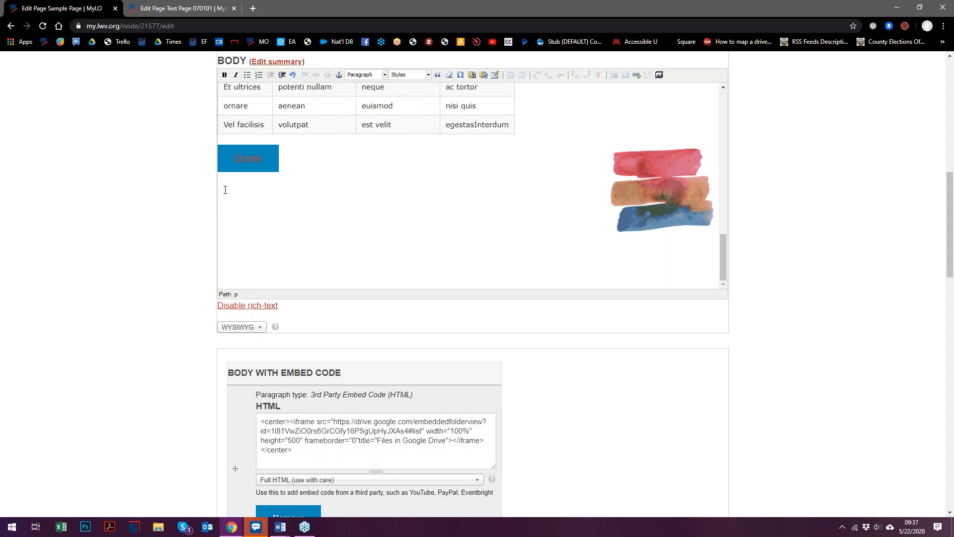
Insert rosy_riveter_safe_voting.png from all files into the blank paragraph below the Donate button, displayed as Full content.
{"action": "left_click", "coordinate": [659, 74]}
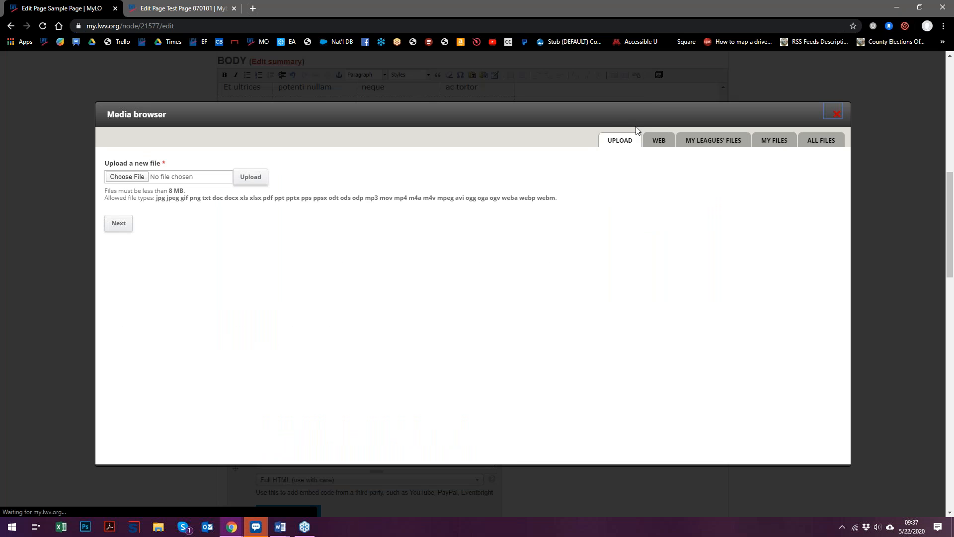
{"action": "left_click", "coordinate": [817, 148]}
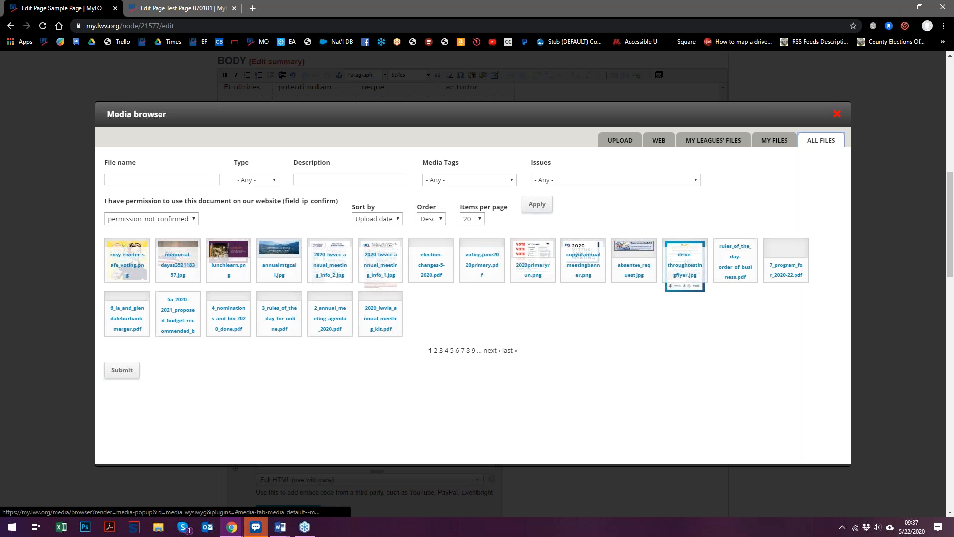
{"action": "left_click", "coordinate": [124, 260]}
{"action": "left_click", "coordinate": [122, 371]}
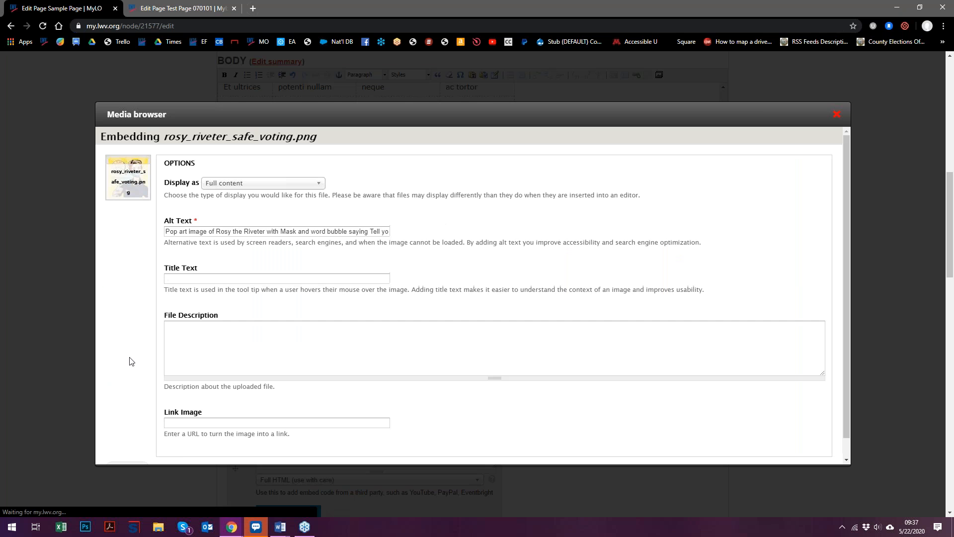
{"action": "scroll", "coordinate": [124, 343], "scroll_direction": "down", "scroll_amount": 1}
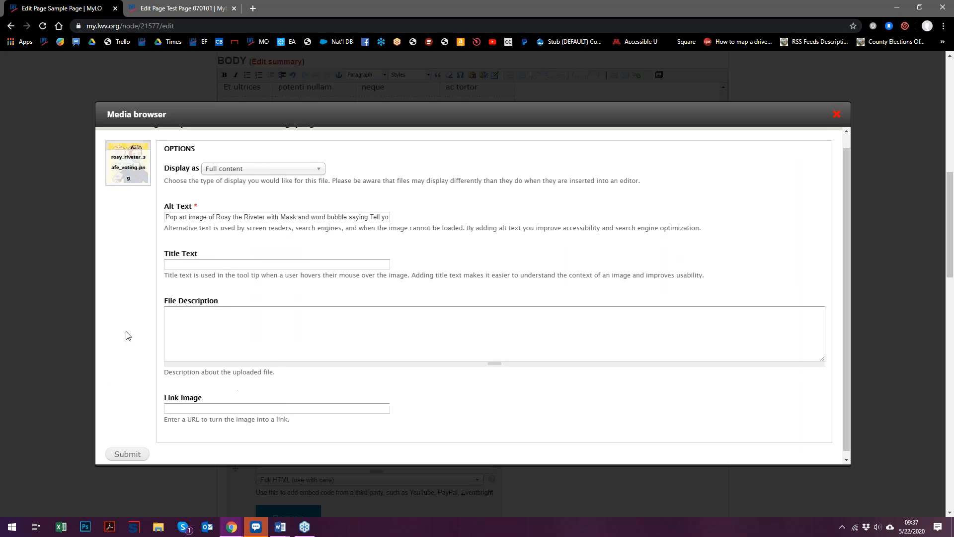
{"action": "left_click", "coordinate": [126, 449]}
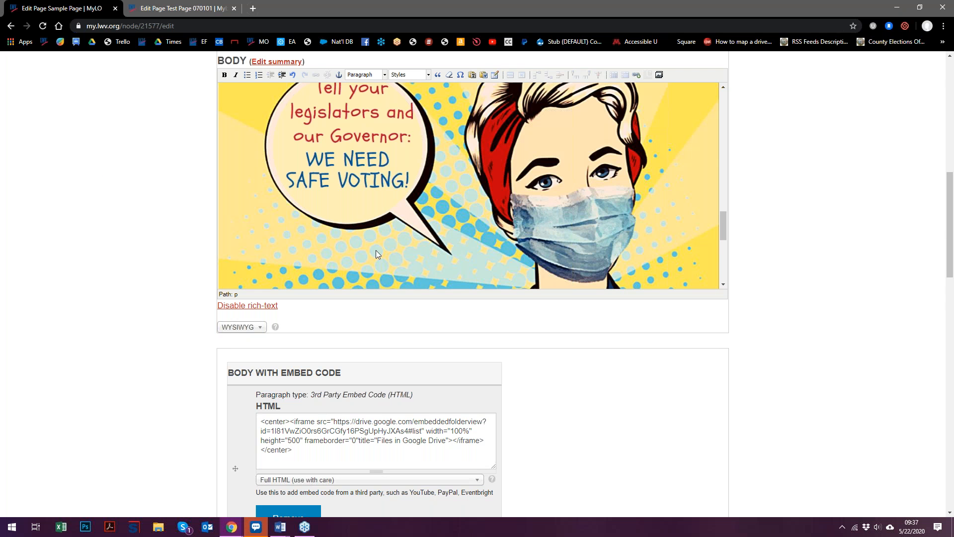
Change the display of the safe voting image below the Donate button to Quarter Size.
{"action": "scroll", "coordinate": [245, 242], "scroll_direction": "up", "scroll_amount": 3}
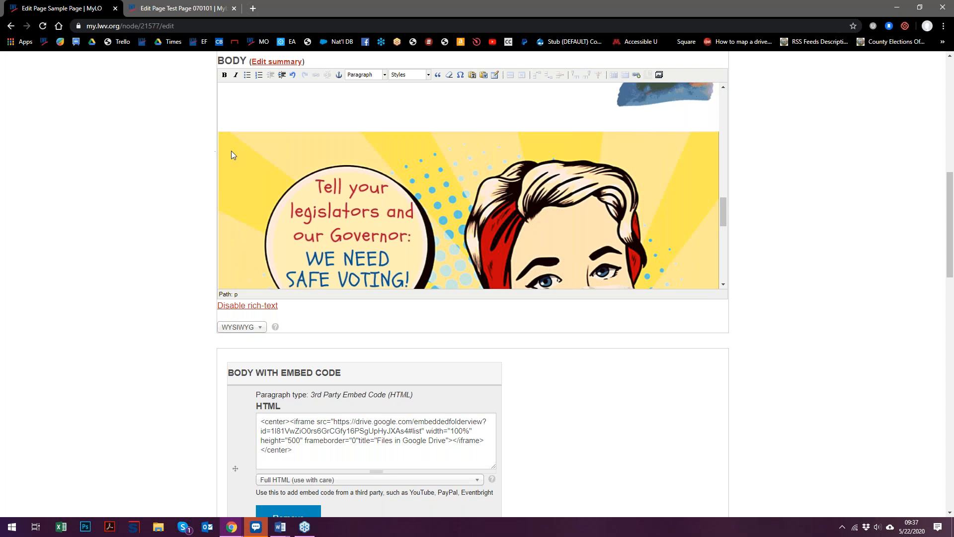
{"action": "left_click", "coordinate": [237, 151]}
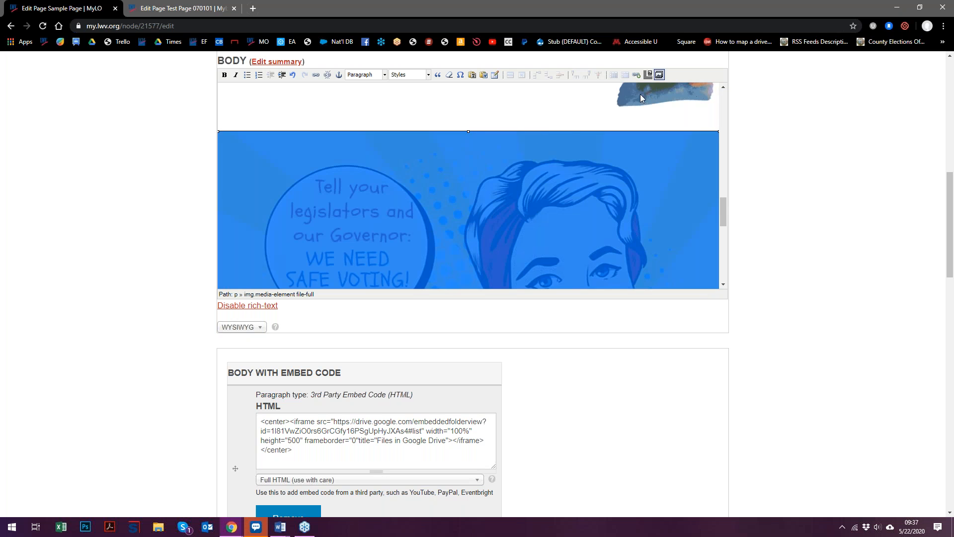
{"action": "left_click", "coordinate": [660, 76]}
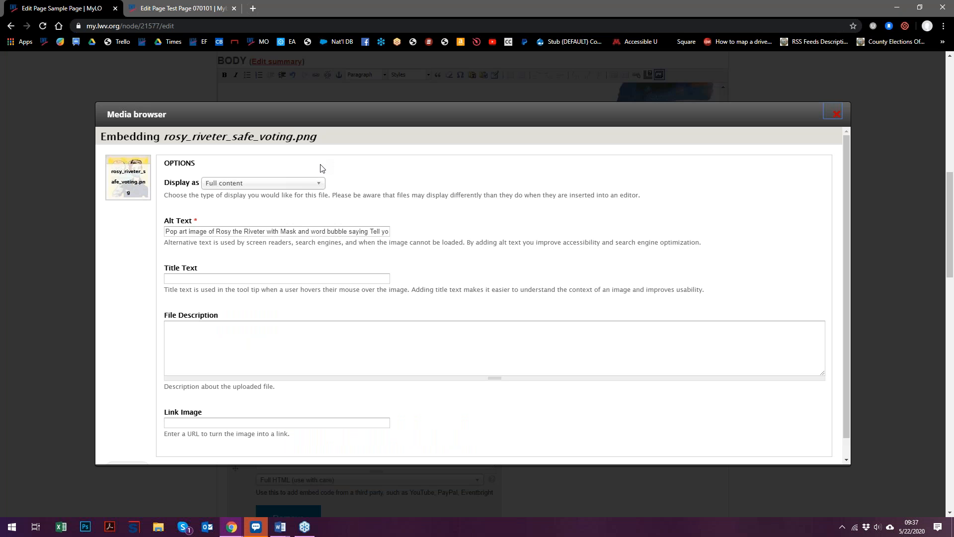
{"action": "left_click", "coordinate": [303, 188]}
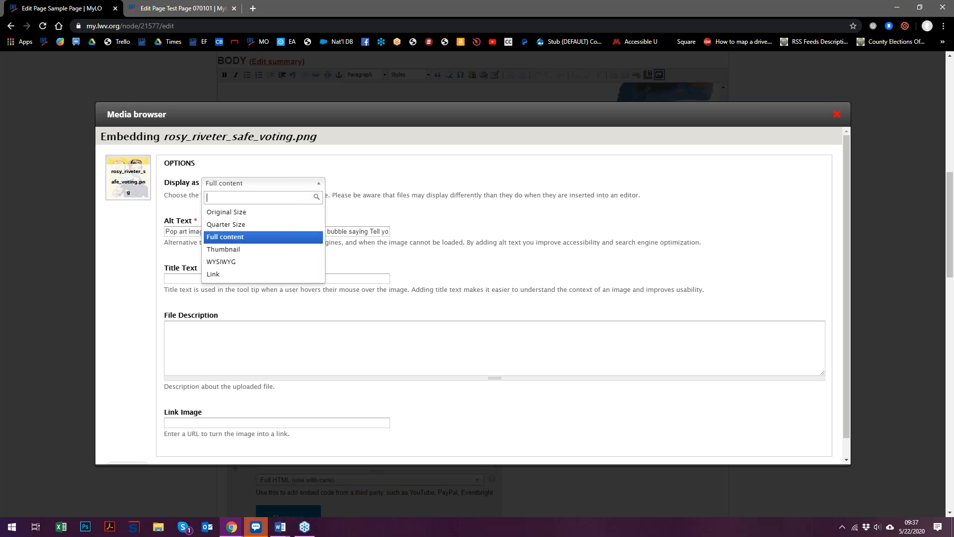
{"action": "left_click", "coordinate": [233, 249]}
{"action": "scroll", "coordinate": [138, 331], "scroll_direction": "down", "scroll_amount": 1}
{"action": "left_click", "coordinate": [304, 163]}
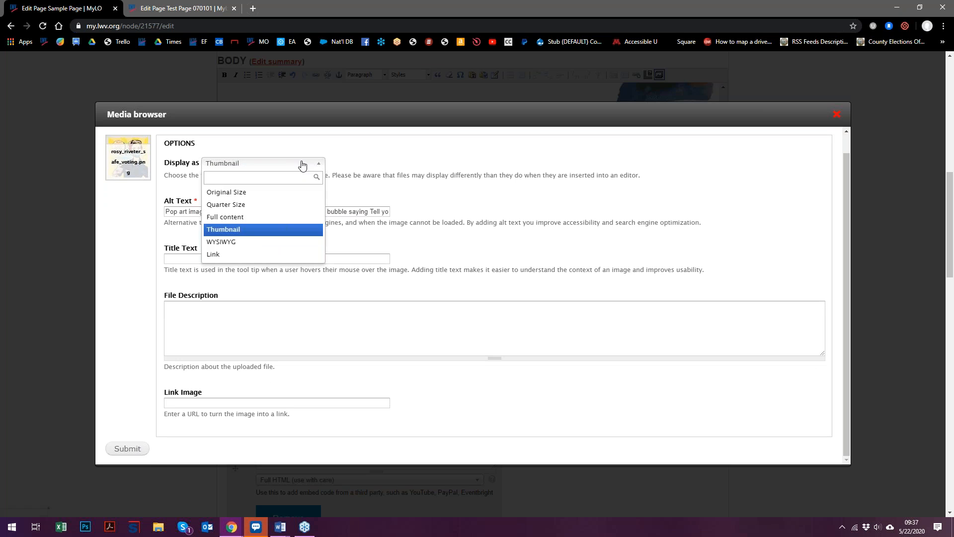
{"action": "left_click", "coordinate": [232, 205]}
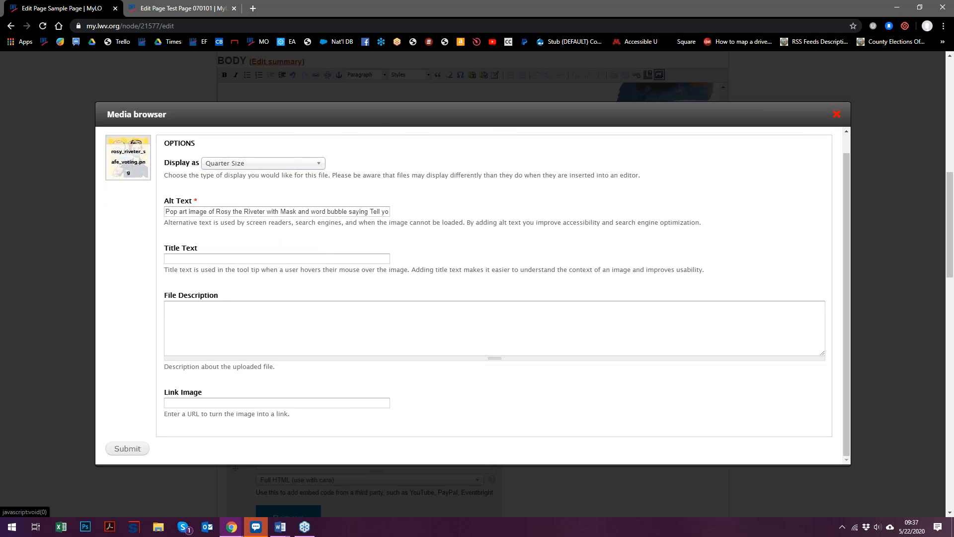
{"action": "left_click", "coordinate": [128, 448]}
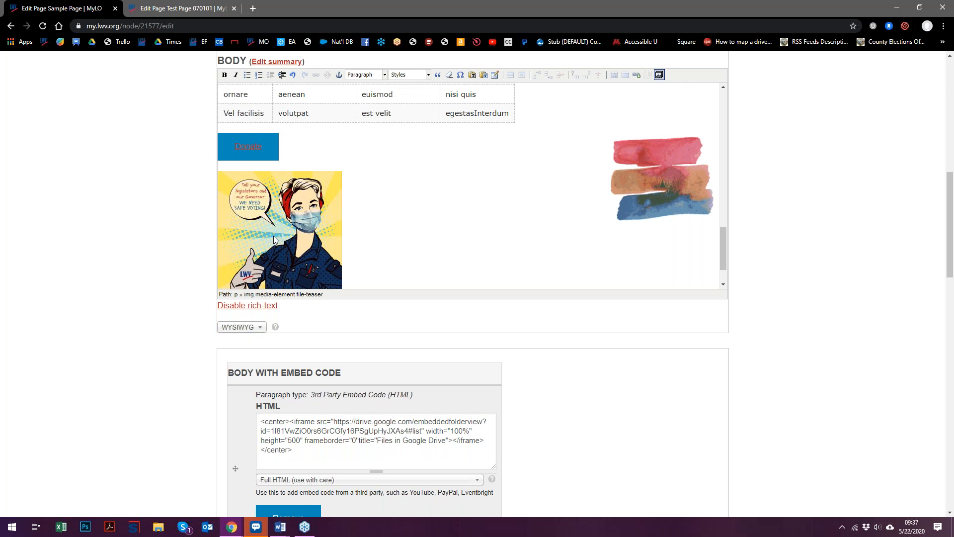
Add the caption "Photo 1" to the watercolor image and remove the empty leftover button beneath it.
{"action": "scroll", "coordinate": [392, 192], "scroll_direction": "down", "scroll_amount": 1}
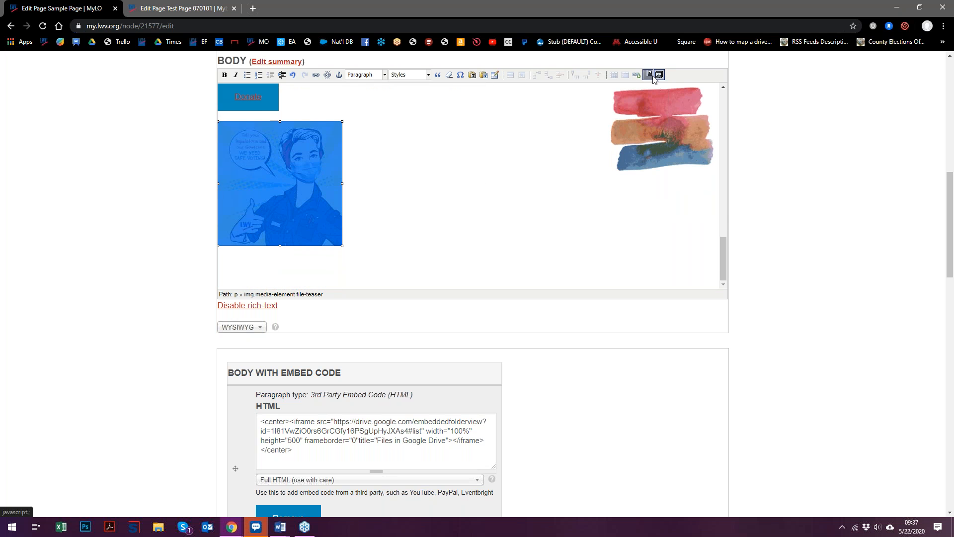
{"action": "left_click", "coordinate": [661, 142]}
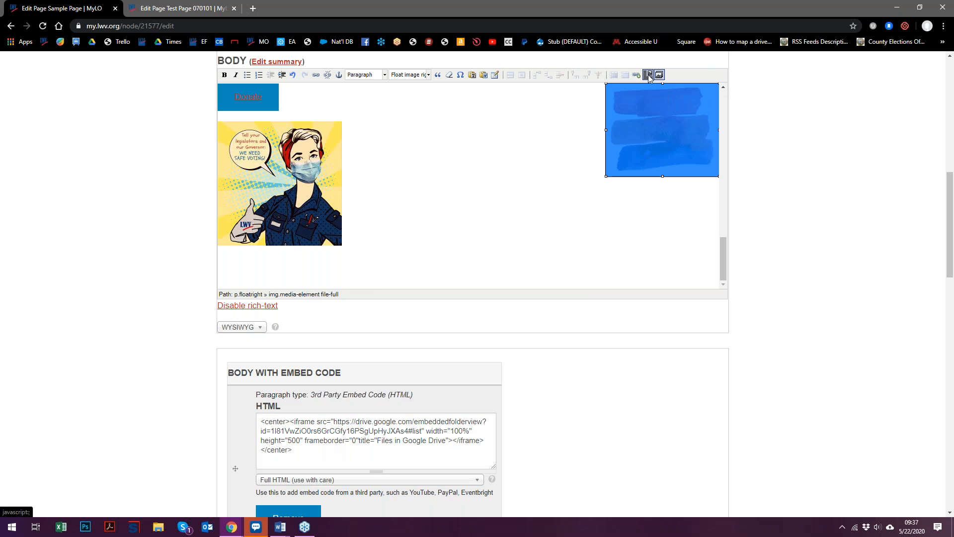
{"action": "left_click", "coordinate": [648, 74]}
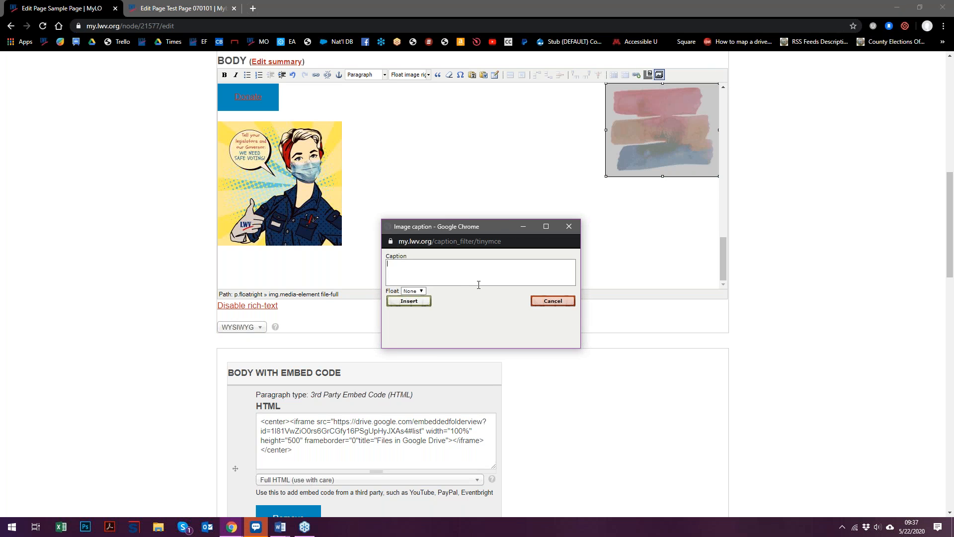
{"action": "left_click", "coordinate": [456, 273]}
{"action": "type", "text": "Photo 1"}
{"action": "left_click", "coordinate": [419, 301]}
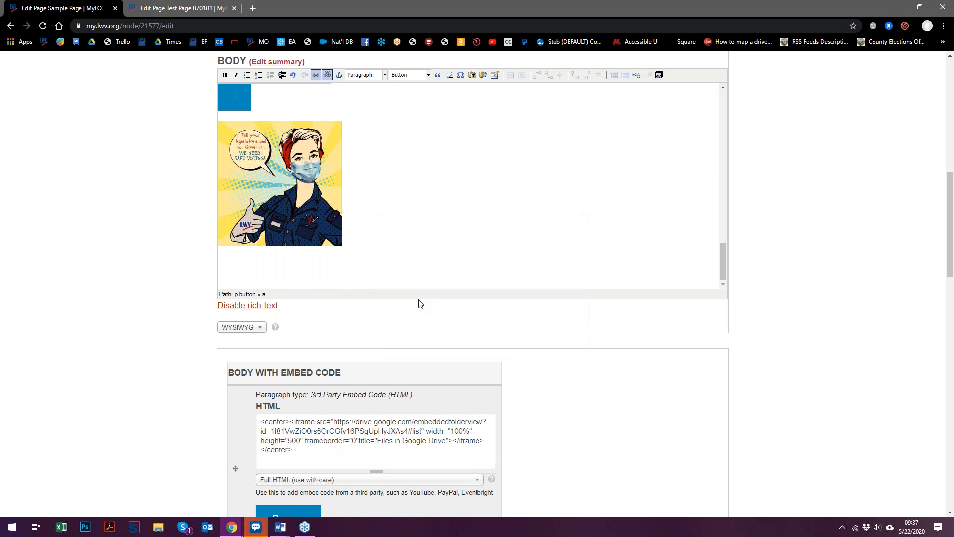
{"action": "scroll", "coordinate": [458, 232], "scroll_direction": "up", "scroll_amount": 3}
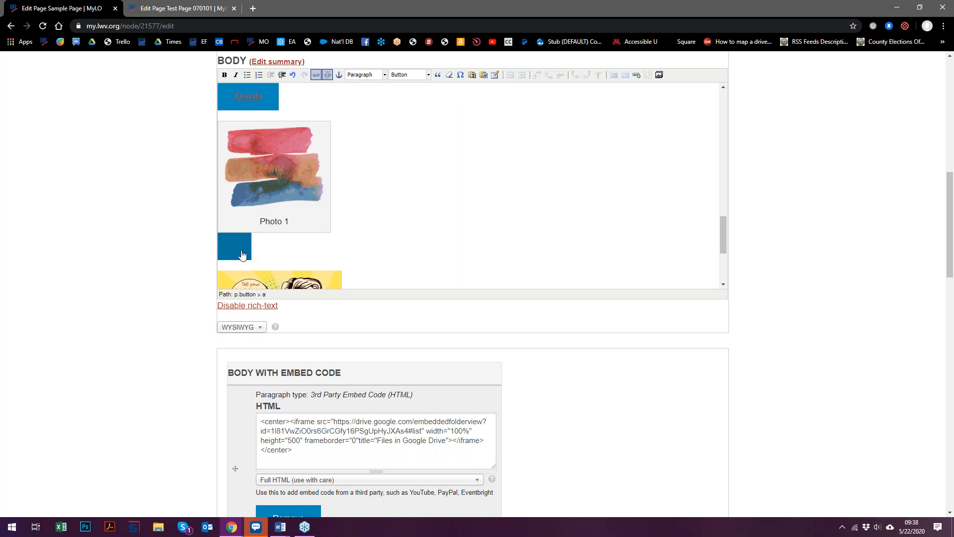
{"action": "key", "text": "BackSpace"}
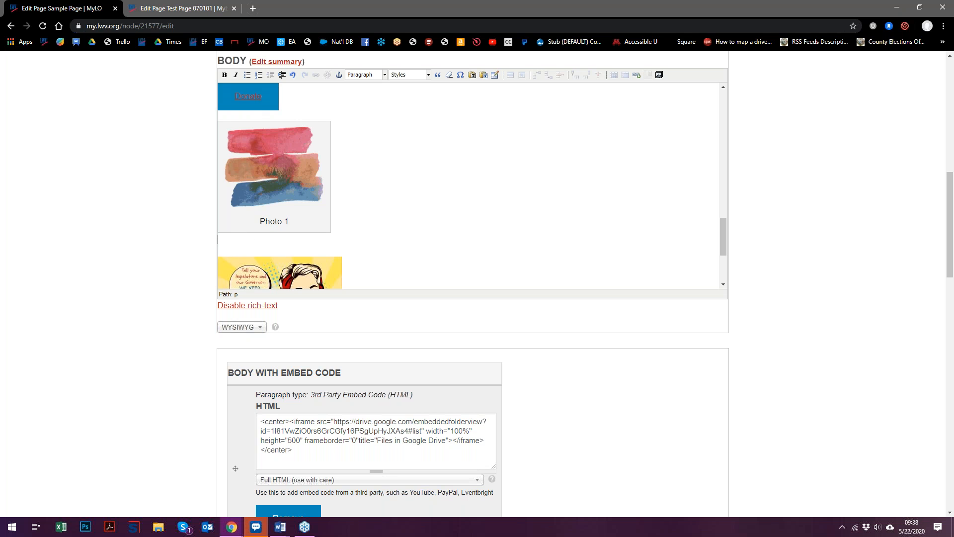
Edit the "Photo 1" caption of the watercolor image so that it floats Right.
{"action": "left_click", "coordinate": [248, 152]}
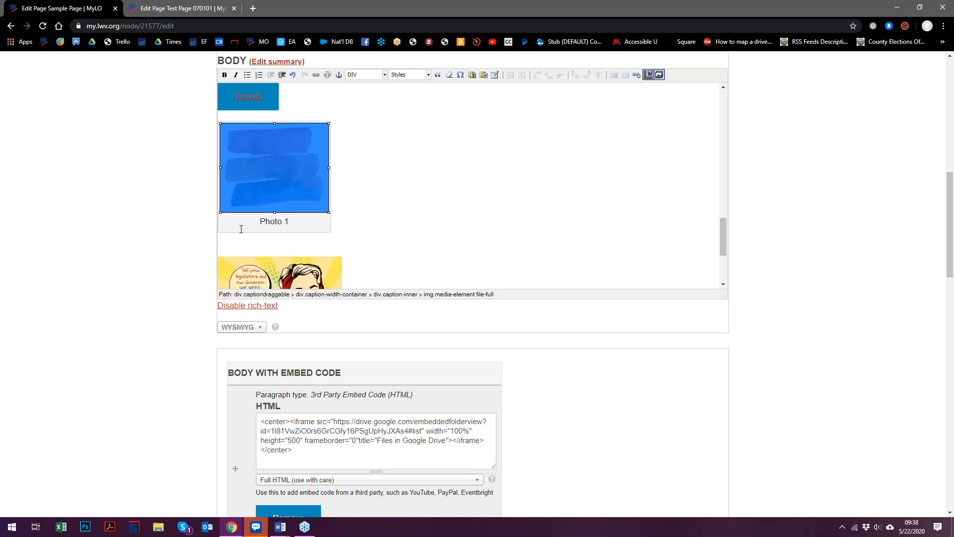
{"action": "left_click", "coordinate": [277, 221]}
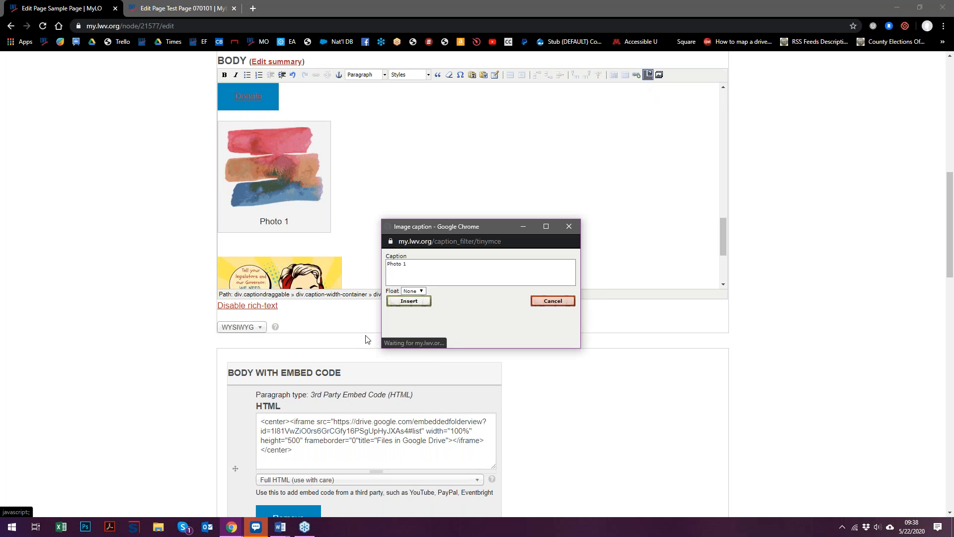
{"action": "left_click", "coordinate": [420, 291]}
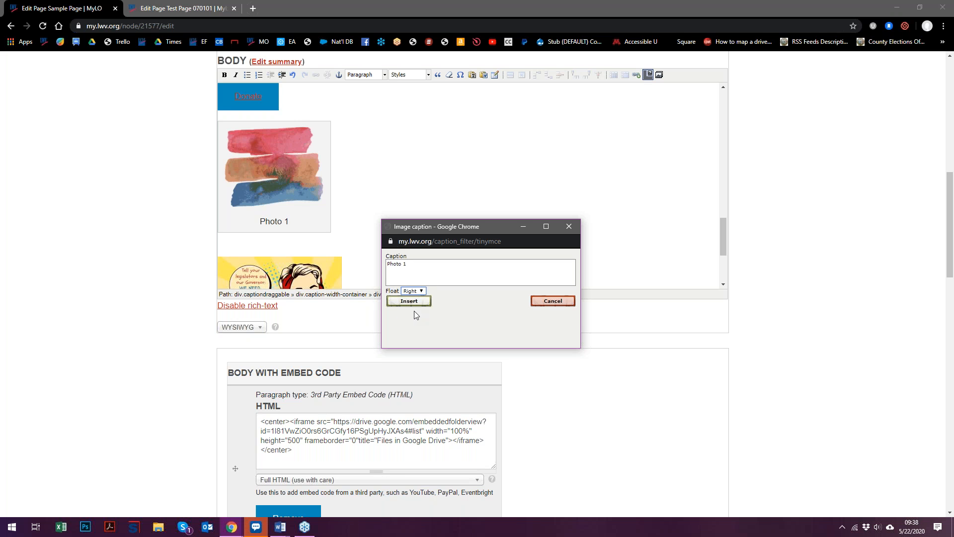
{"action": "left_click", "coordinate": [417, 301]}
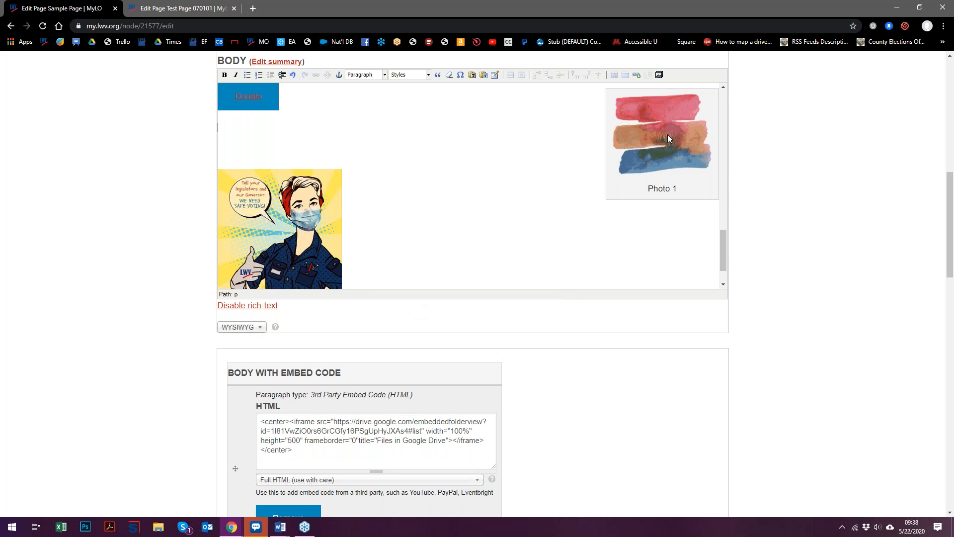
Add the caption "Photo 2" with float None to the quarter-size safe voting image.
{"action": "scroll", "coordinate": [667, 134], "scroll_direction": "down", "scroll_amount": 1}
{"action": "left_click", "coordinate": [290, 204]}
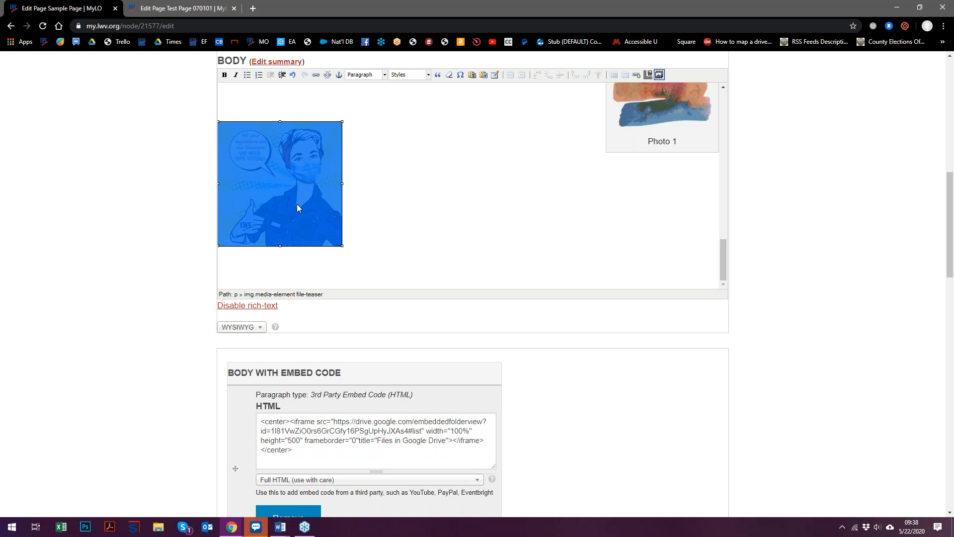
{"action": "left_click", "coordinate": [648, 75]}
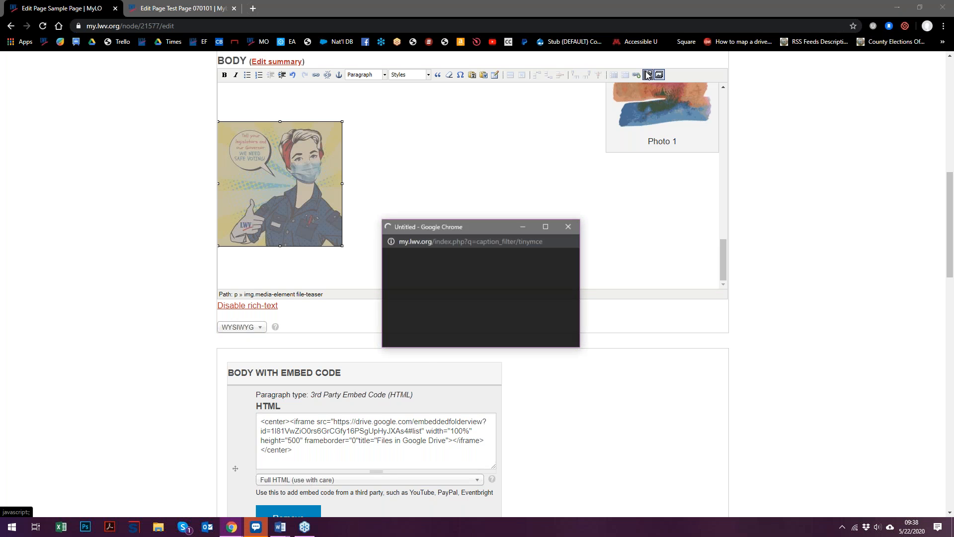
{"action": "type", "text": "Phot"}
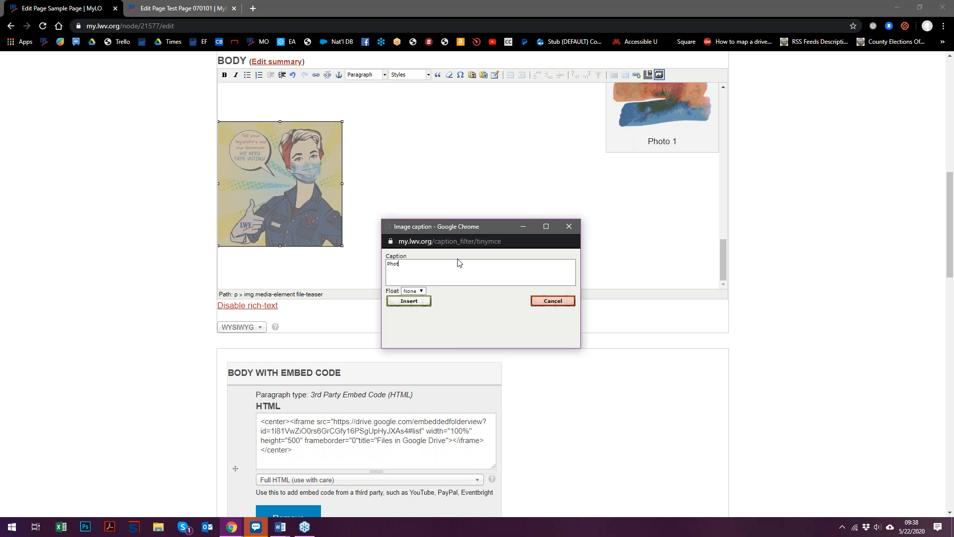
{"action": "type", "text": "o 2"}
{"action": "left_click", "coordinate": [418, 300]}
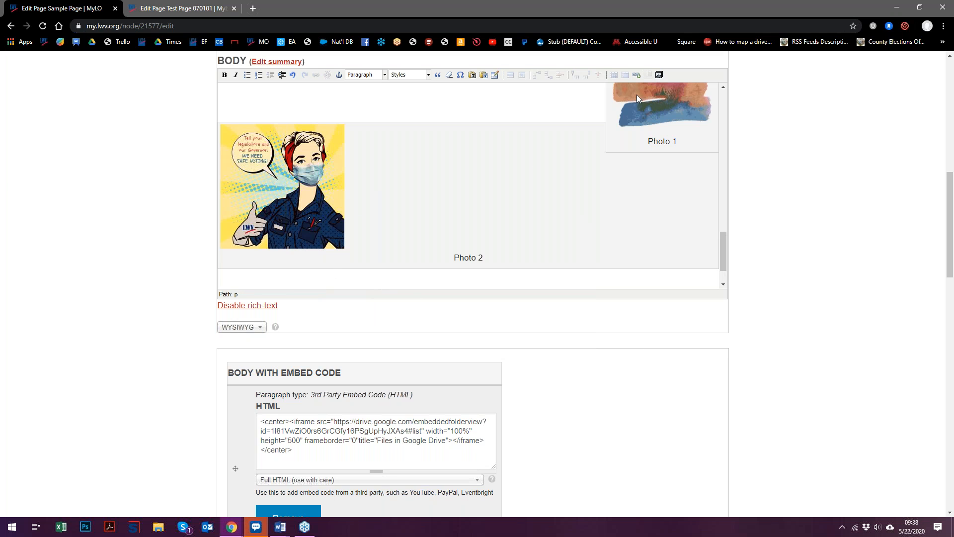
{"action": "scroll", "coordinate": [642, 178], "scroll_direction": "up", "scroll_amount": 2}
{"action": "scroll", "coordinate": [646, 169], "scroll_direction": "down", "scroll_amount": 1}
{"action": "left_click", "coordinate": [658, 120]}
{"action": "left_click", "coordinate": [681, 193]}
{"action": "scroll", "coordinate": [418, 217], "scroll_direction": "down", "scroll_amount": 1}
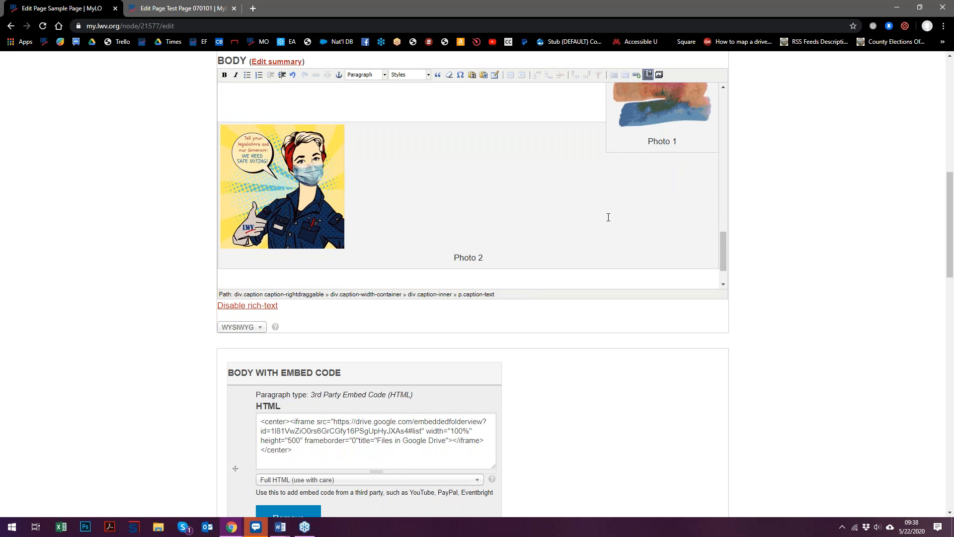
Edit the "Photo 2" caption of the quarter-size safe voting image so that it floats Left.
{"action": "left_click", "coordinate": [271, 158]}
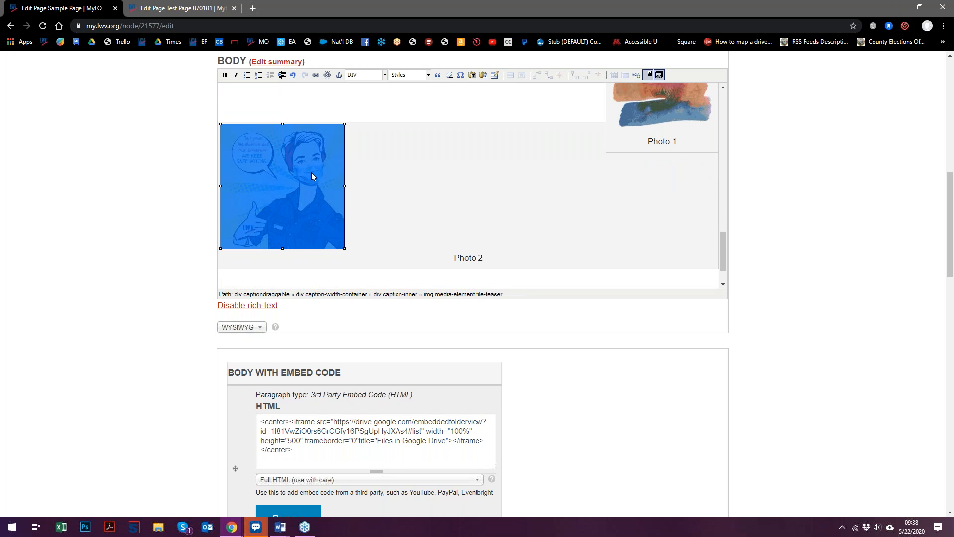
{"action": "left_click", "coordinate": [648, 77]}
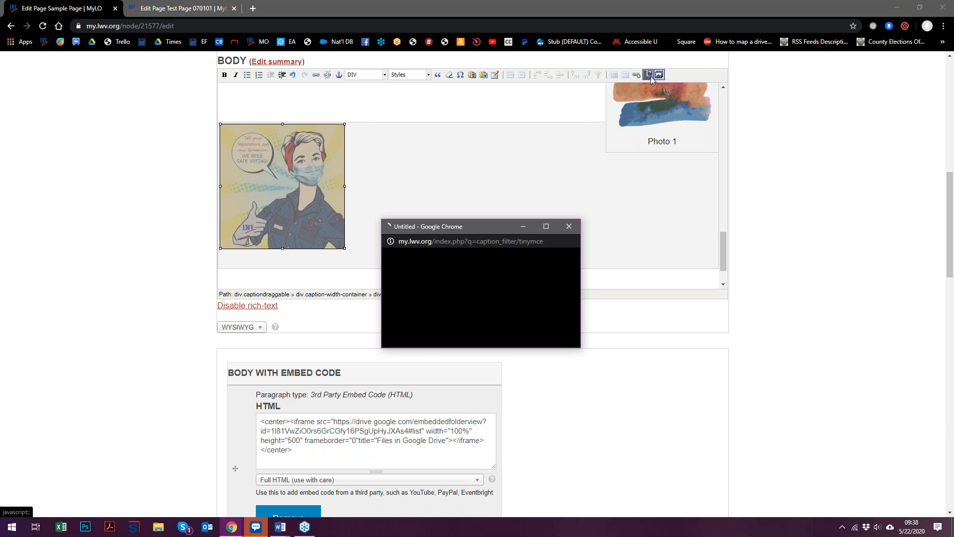
{"action": "left_click", "coordinate": [414, 291]}
{"action": "left_click", "coordinate": [414, 309]}
{"action": "left_click", "coordinate": [414, 305]}
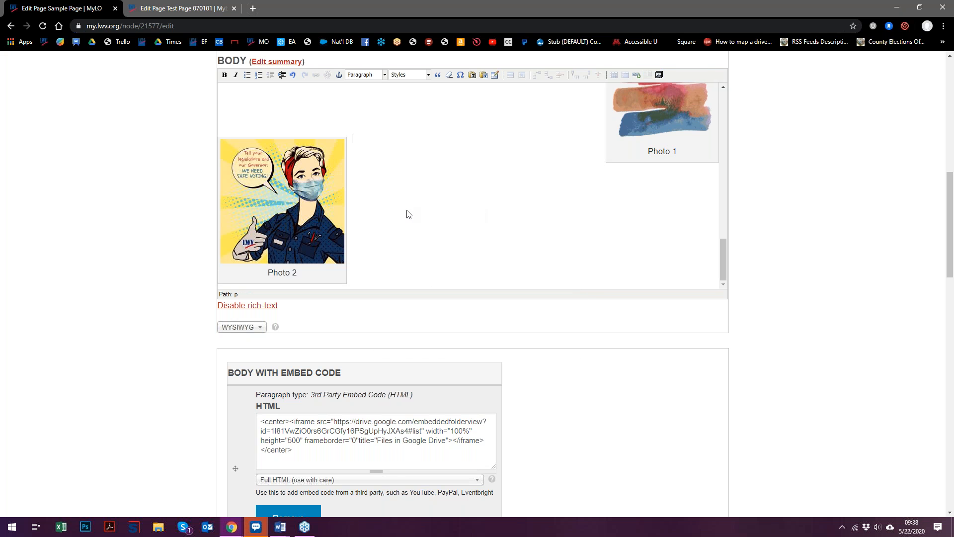
{"action": "scroll", "coordinate": [408, 225], "scroll_direction": "up", "scroll_amount": 2}
{"action": "scroll", "coordinate": [408, 226], "scroll_direction": "down", "scroll_amount": 5}
{"action": "scroll", "coordinate": [402, 236], "scroll_direction": "down", "scroll_amount": 2}
{"action": "scroll", "coordinate": [513, 245], "scroll_direction": "up", "scroll_amount": 3}
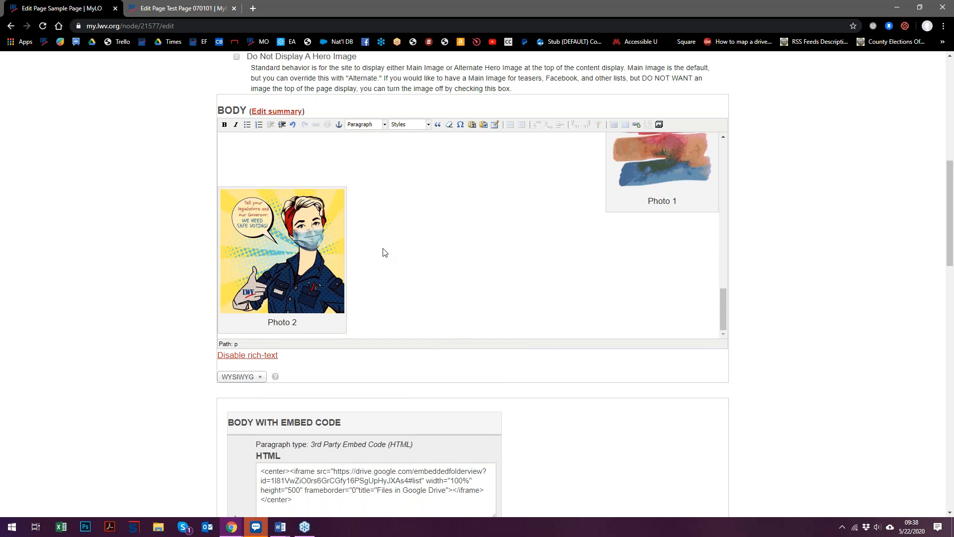
{"action": "scroll", "coordinate": [383, 252], "scroll_direction": "down", "scroll_amount": 1}
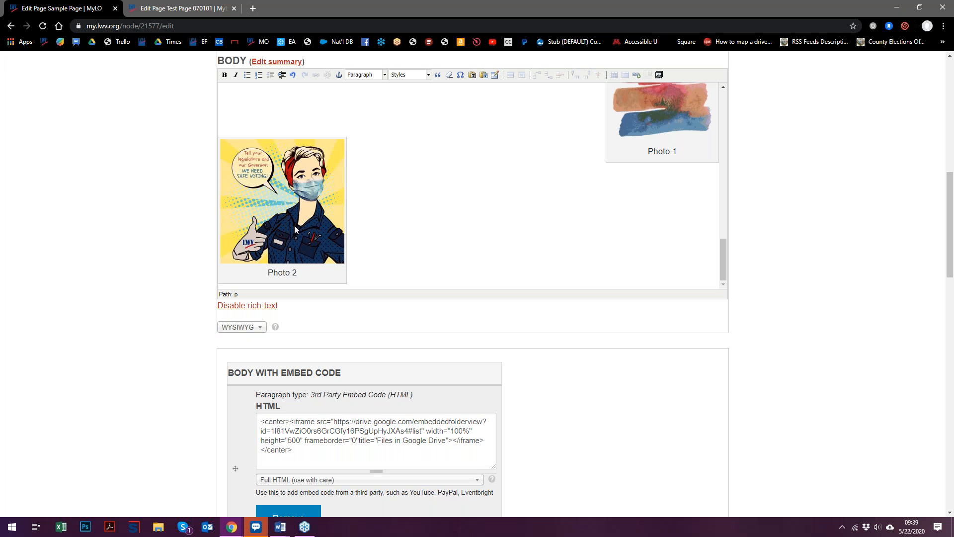
{"action": "left_click", "coordinate": [263, 205]}
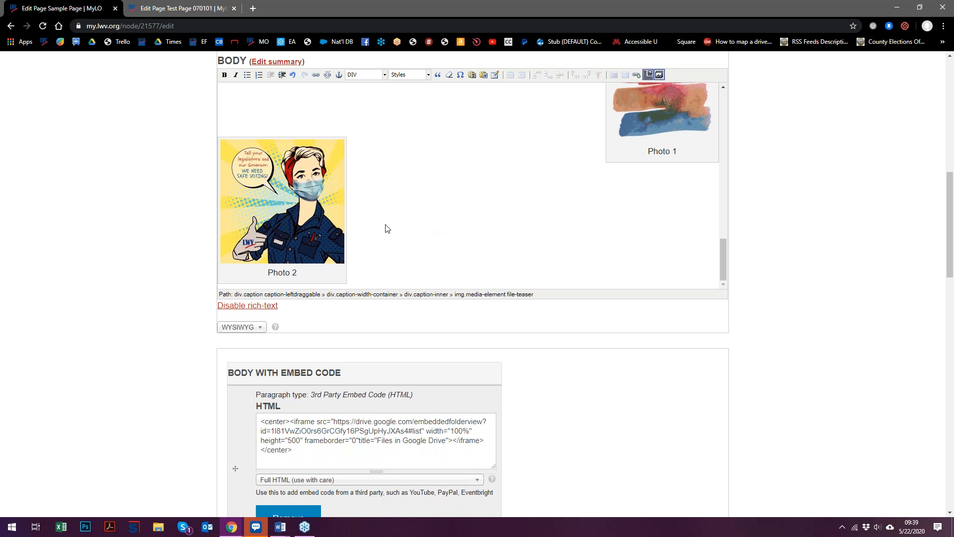
{"action": "left_click", "coordinate": [357, 276]}
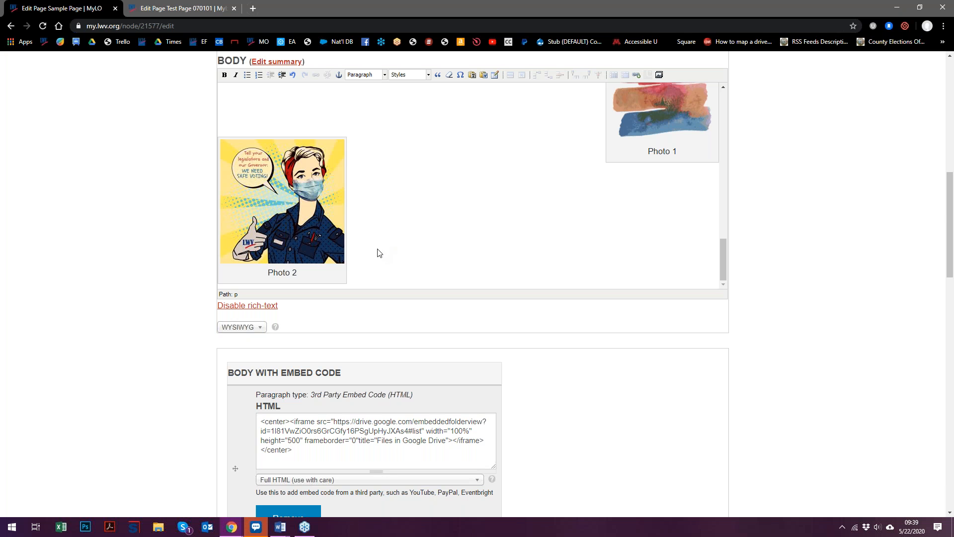
Save the edited sample page with its moderation state kept at Draft (Current).
{"action": "scroll", "coordinate": [410, 255], "scroll_direction": "up", "scroll_amount": 5}
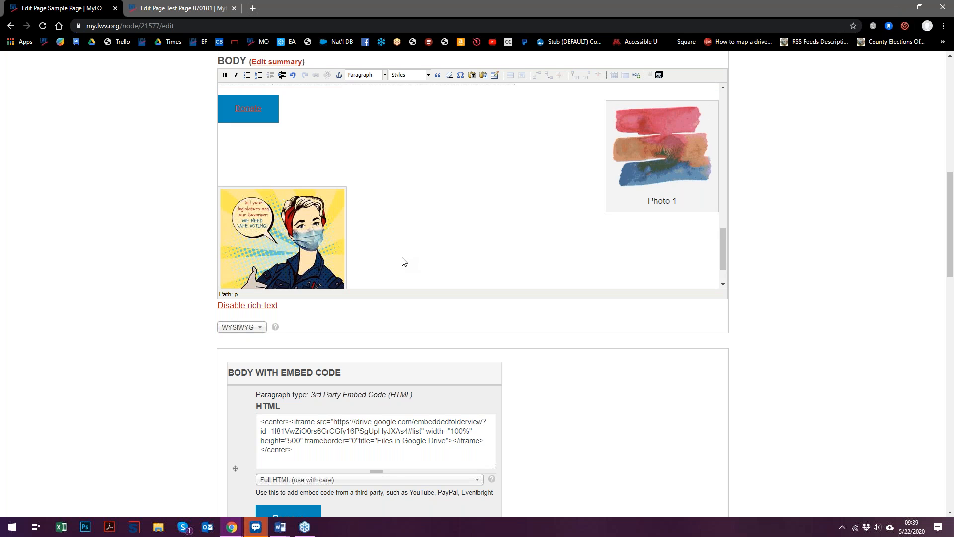
{"action": "scroll", "coordinate": [149, 261], "scroll_direction": "down", "scroll_amount": 20}
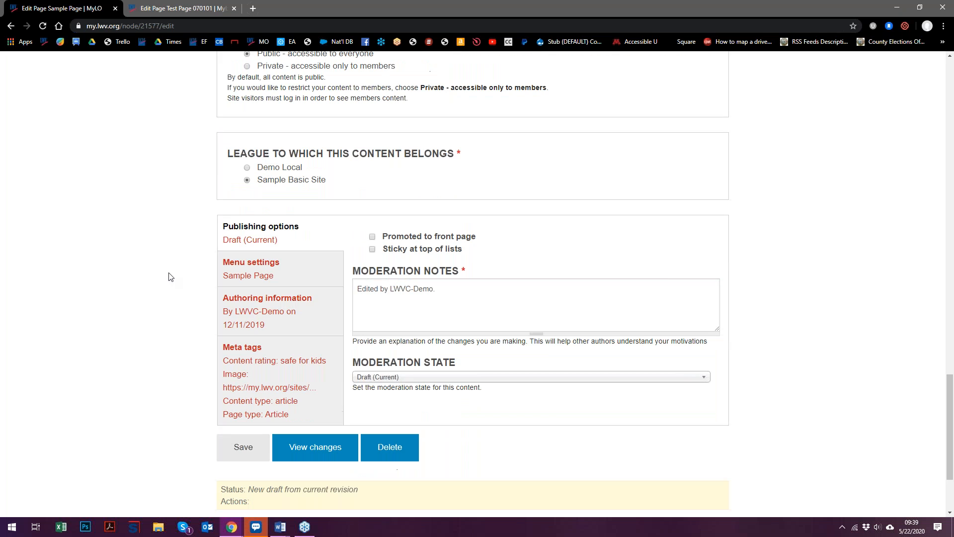
{"action": "left_click", "coordinate": [241, 452]}
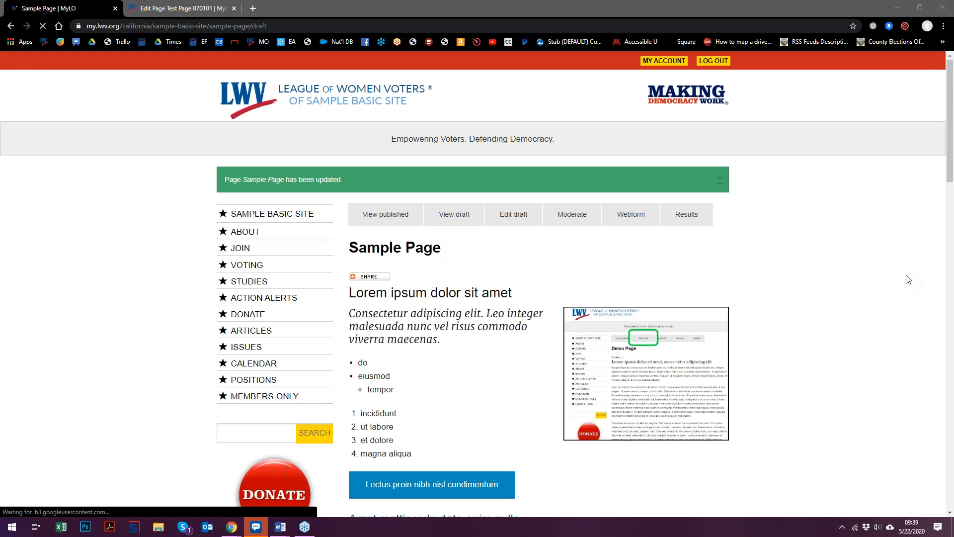
Review the table thumbnails and the captioned images in the saved draft, and dismiss the update message.
{"action": "left_click_drag", "start_coordinate": [241, 26], "coordinate": [271, 30]}
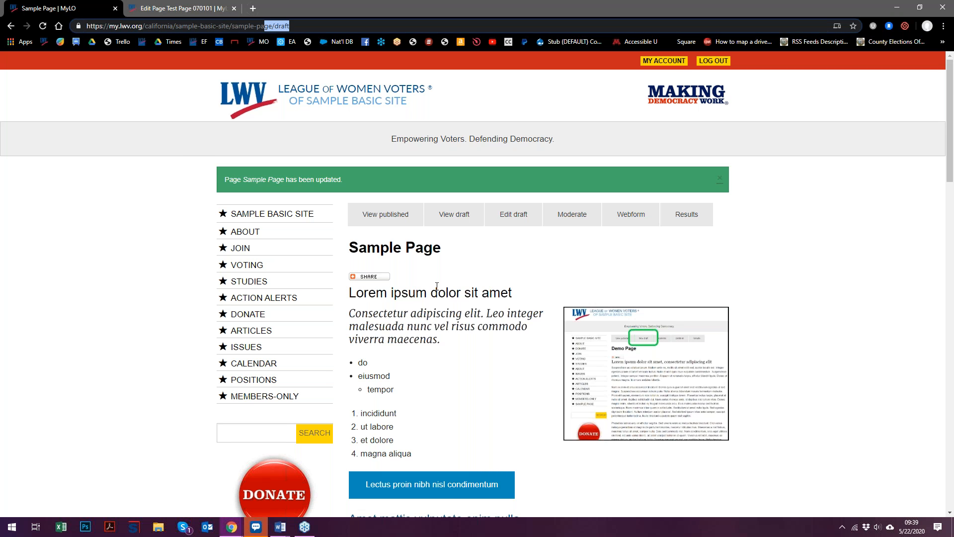
{"action": "scroll", "coordinate": [436, 283], "scroll_direction": "down", "scroll_amount": 6}
{"action": "scroll", "coordinate": [353, 247], "scroll_direction": "down", "scroll_amount": 7}
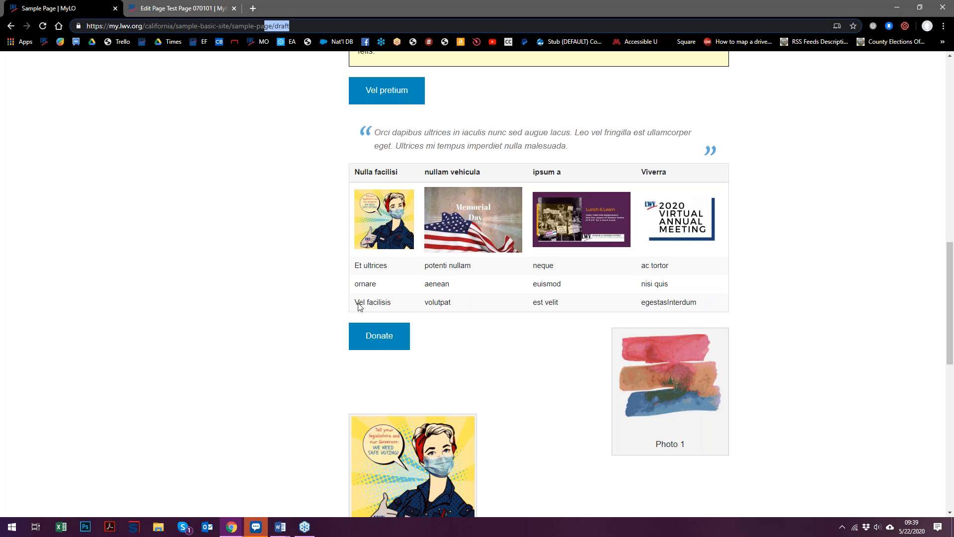
{"action": "scroll", "coordinate": [297, 228], "scroll_direction": "down", "scroll_amount": 4}
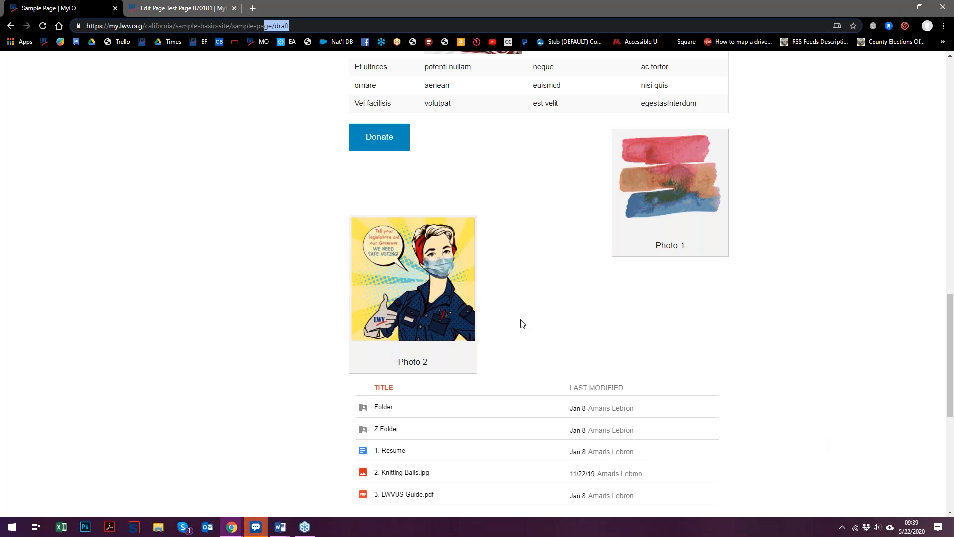
{"action": "scroll", "coordinate": [522, 323], "scroll_direction": "up", "scroll_amount": 9}
{"action": "scroll", "coordinate": [521, 323], "scroll_direction": "up", "scroll_amount": 9}
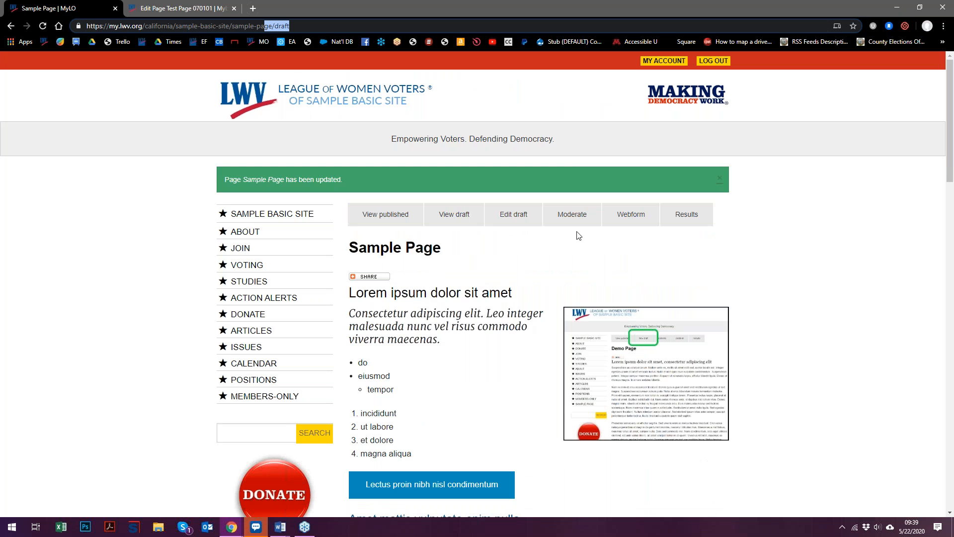
{"action": "left_click", "coordinate": [720, 183]}
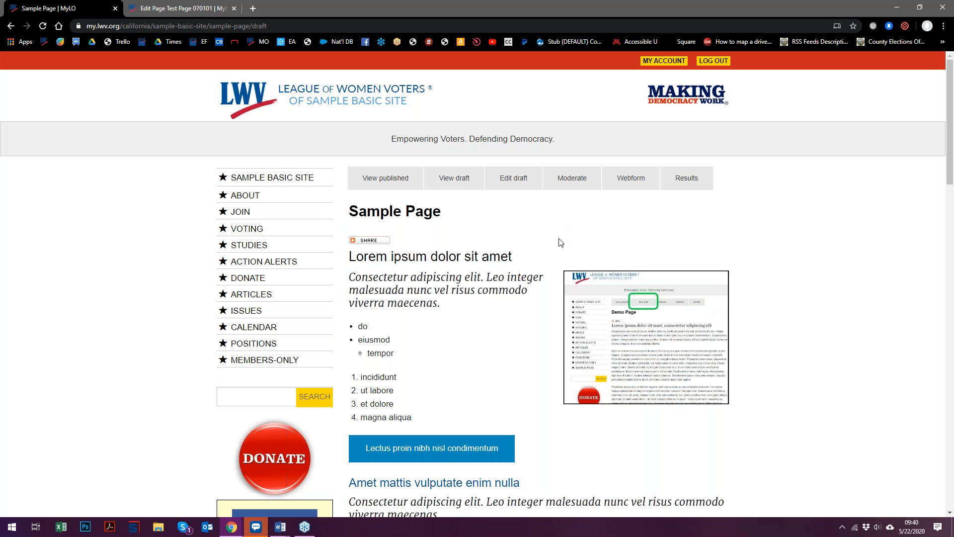
Examine the page's view and edit options together with the upper part of the draft content.
{"action": "scroll", "coordinate": [560, 242], "scroll_direction": "down", "scroll_amount": 1}
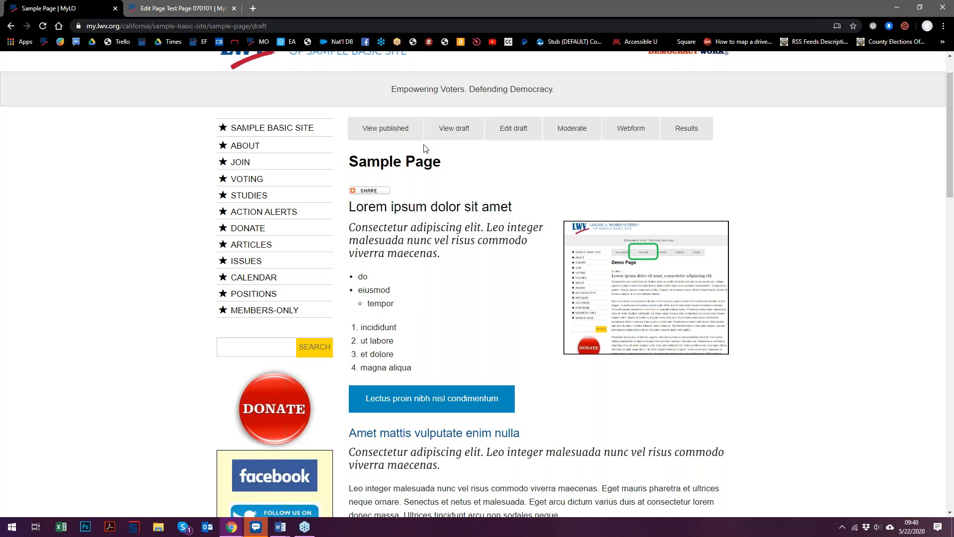
{"action": "left_click_drag", "start_coordinate": [429, 138], "coordinate": [509, 133]}
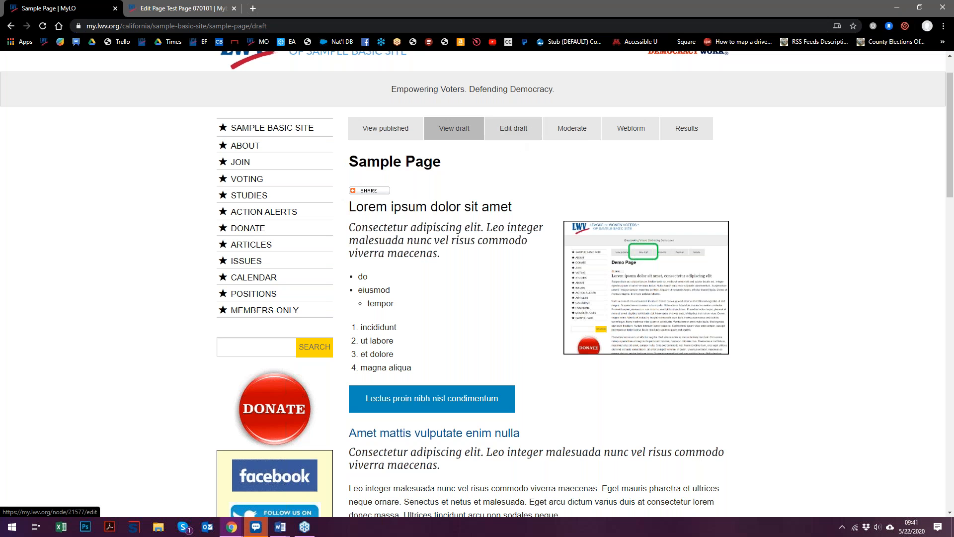
{"action": "scroll", "coordinate": [493, 218], "scroll_direction": "up", "scroll_amount": 1}
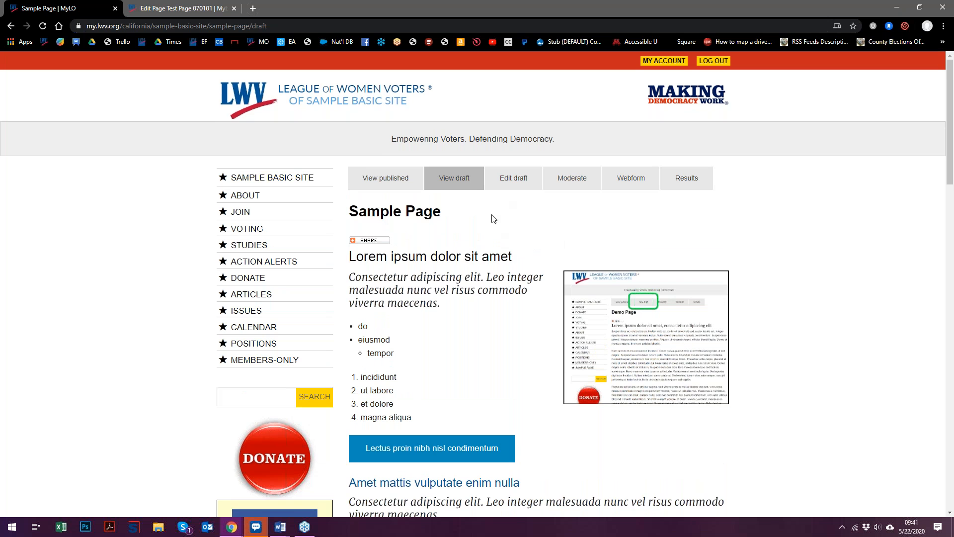
{"action": "scroll", "coordinate": [493, 218], "scroll_direction": "down", "scroll_amount": 4}
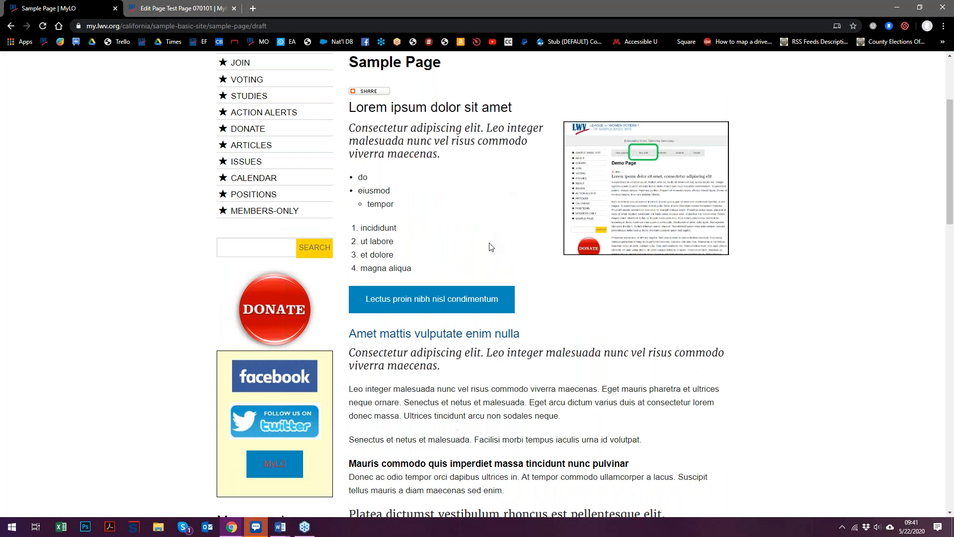
{"action": "scroll", "coordinate": [512, 326], "scroll_direction": "down", "scroll_amount": 3}
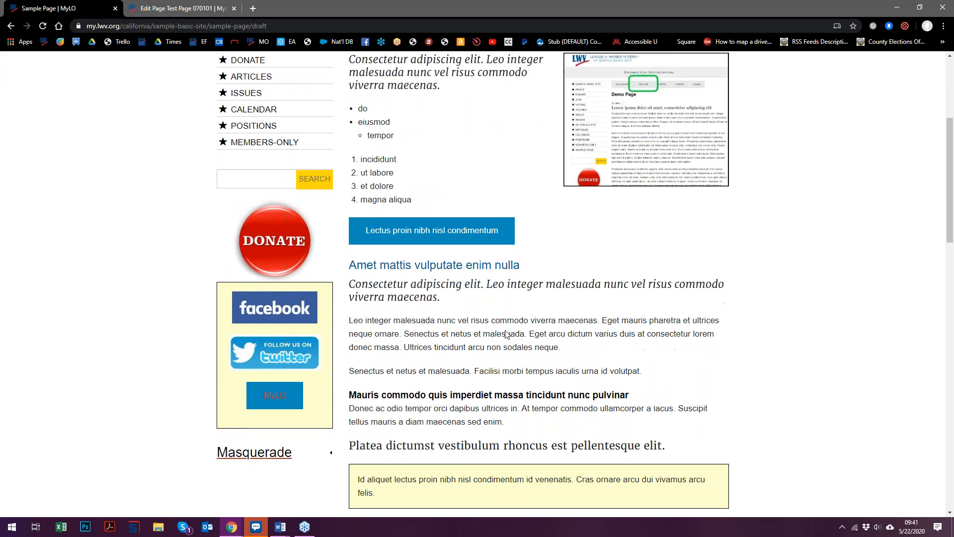
{"action": "scroll", "coordinate": [507, 338], "scroll_direction": "up", "scroll_amount": 7}
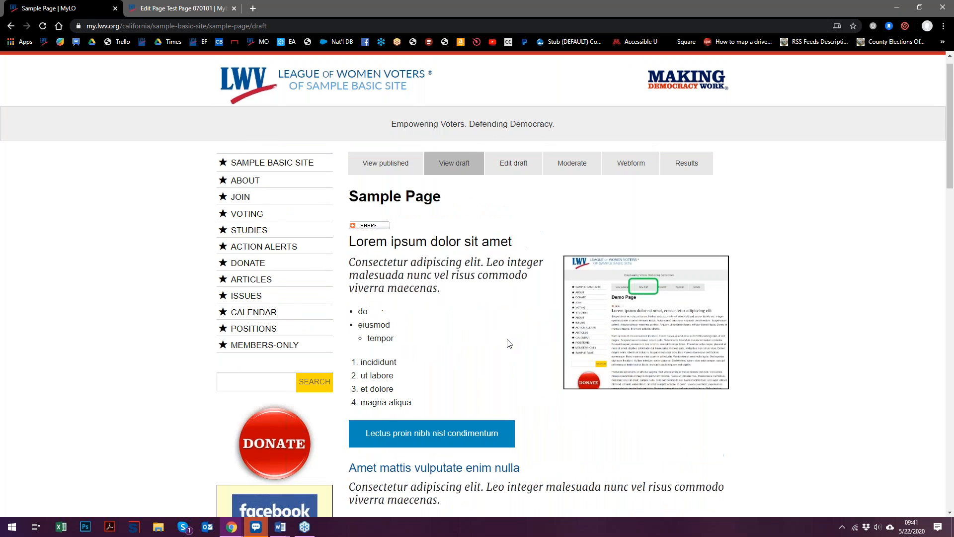
Copy the web address of the sample page draft and close the browser tab that is editing the test page.
{"action": "left_click", "coordinate": [190, 26]}
{"action": "right_click", "coordinate": [190, 26]}
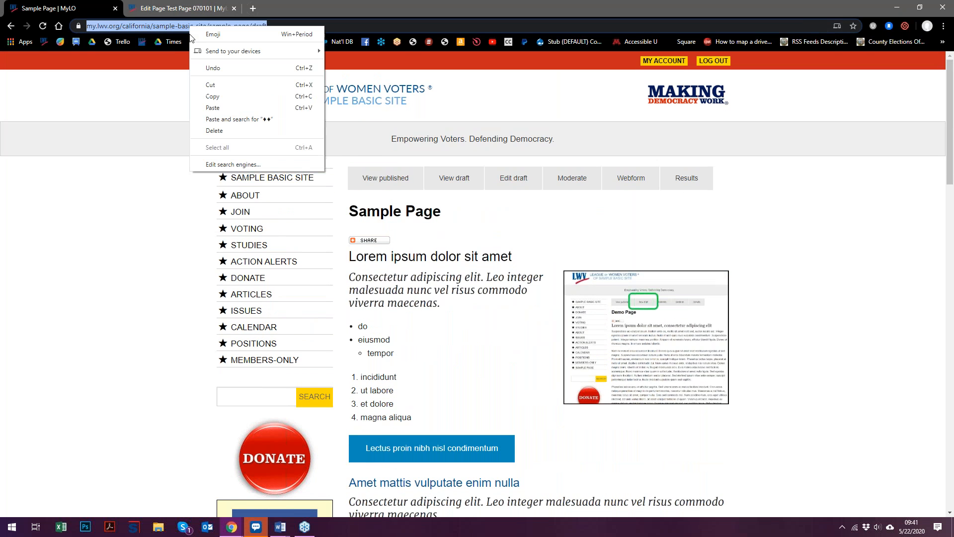
{"action": "left_click", "coordinate": [212, 98]}
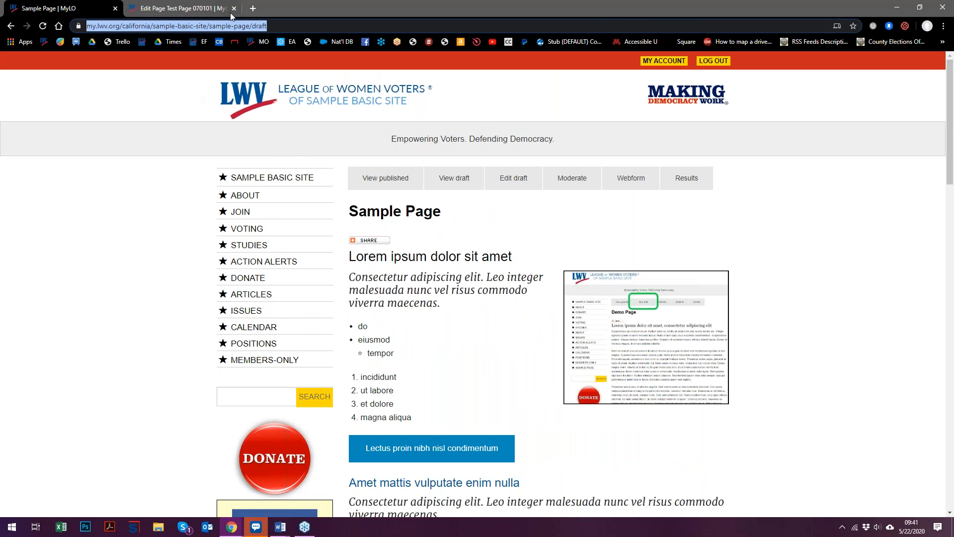
{"action": "left_click", "coordinate": [234, 9]}
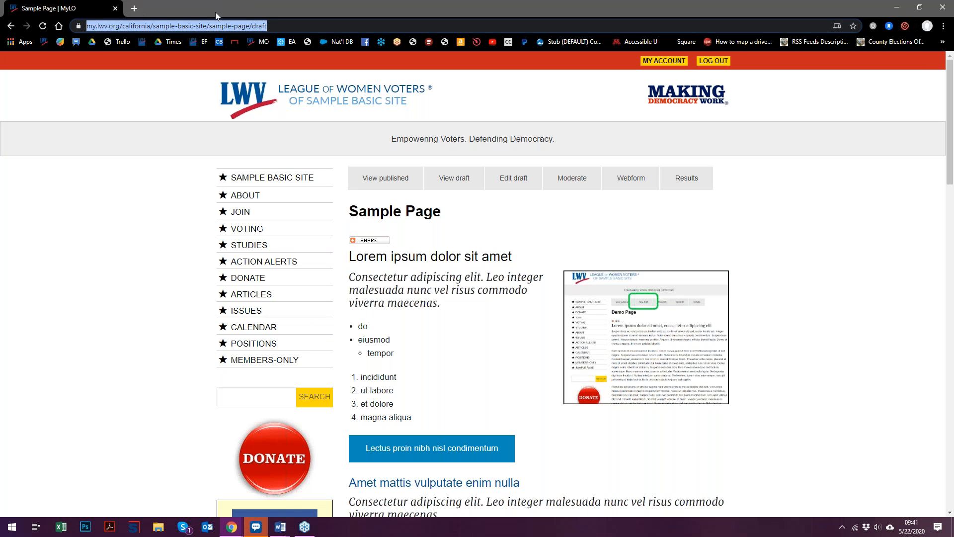
Open the copied draft address in a new browser tab.
{"action": "left_click", "coordinate": [135, 9]}
{"action": "right_click", "coordinate": [169, 29]}
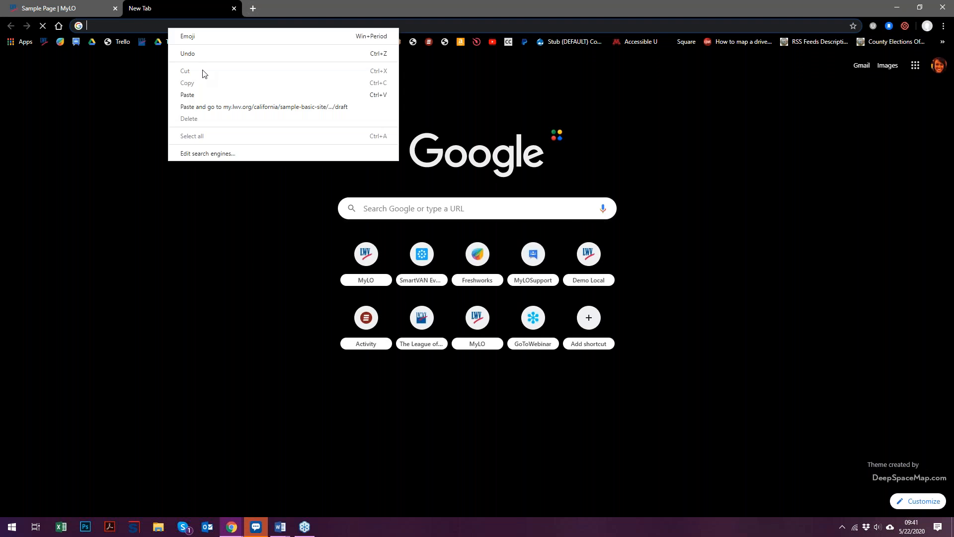
{"action": "left_click", "coordinate": [201, 97]}
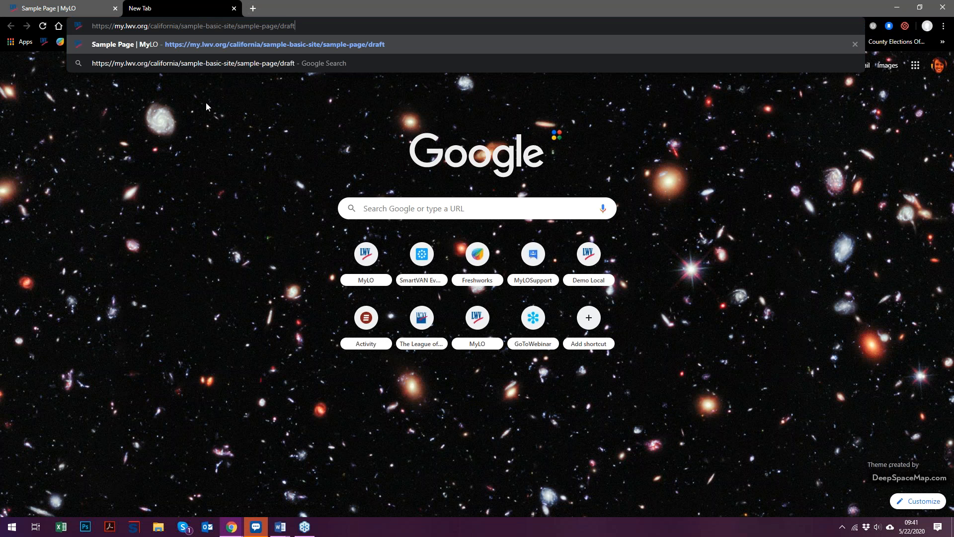
{"action": "key", "text": "Return"}
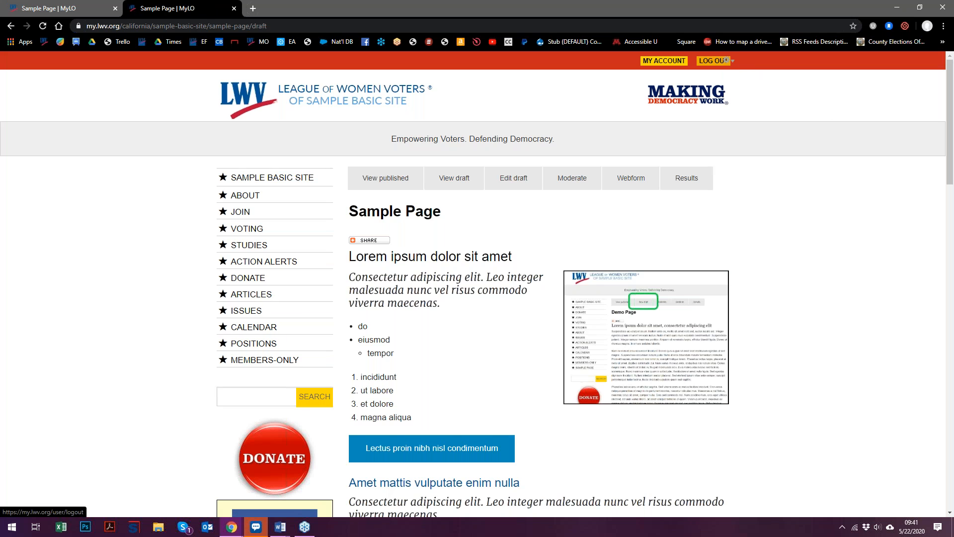
Log out of the site and try to open the copied draft address as an anonymous visitor.
{"action": "left_click", "coordinate": [722, 60]}
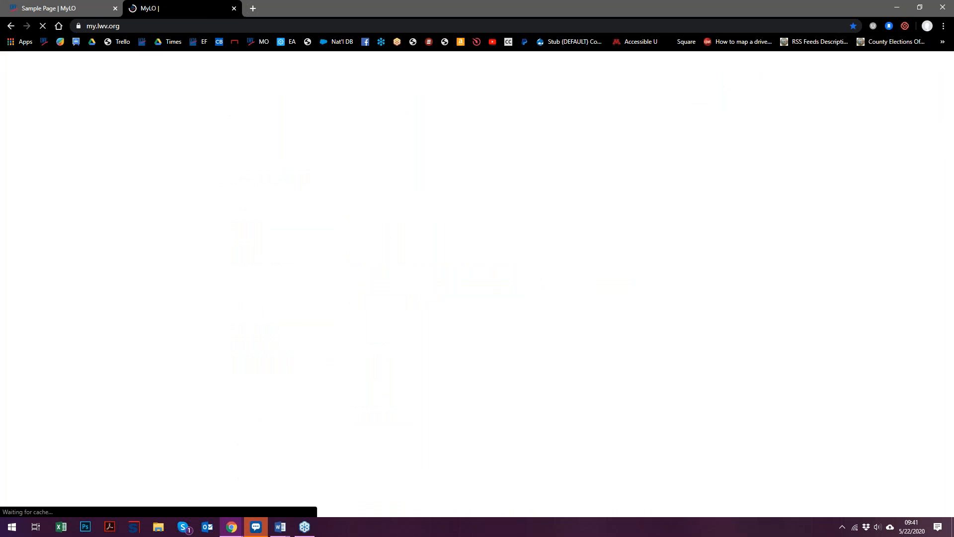
{"action": "right_click", "coordinate": [155, 27]}
{"action": "left_click", "coordinate": [207, 124]}
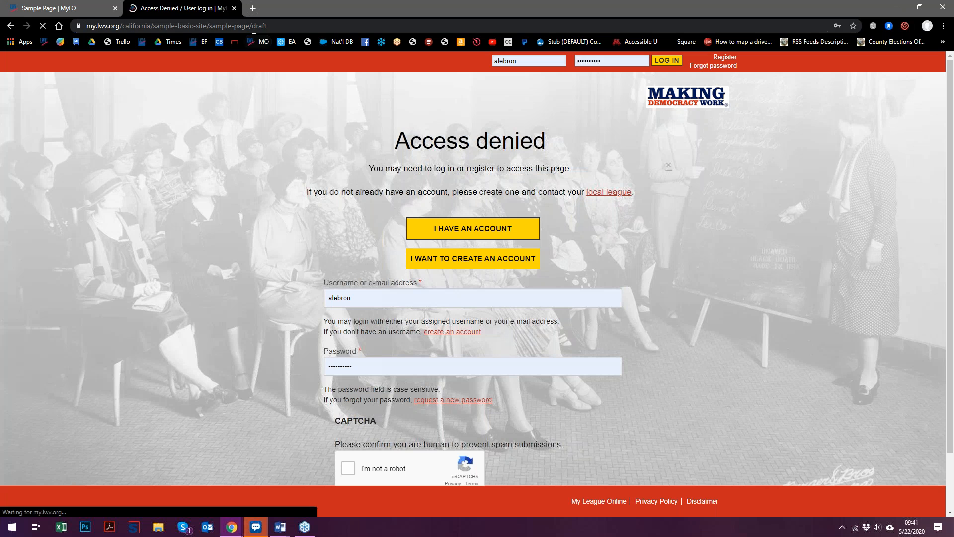
Remove "/draft" from the address to load the published sample page, and look through its text, table and image.
{"action": "double_click", "coordinate": [255, 27]}
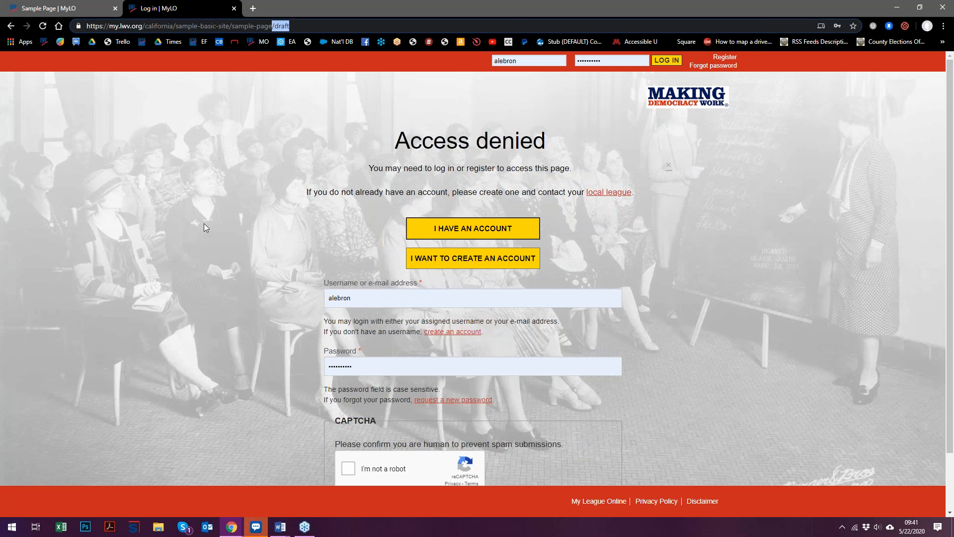
{"action": "key", "text": "BackSpace"}
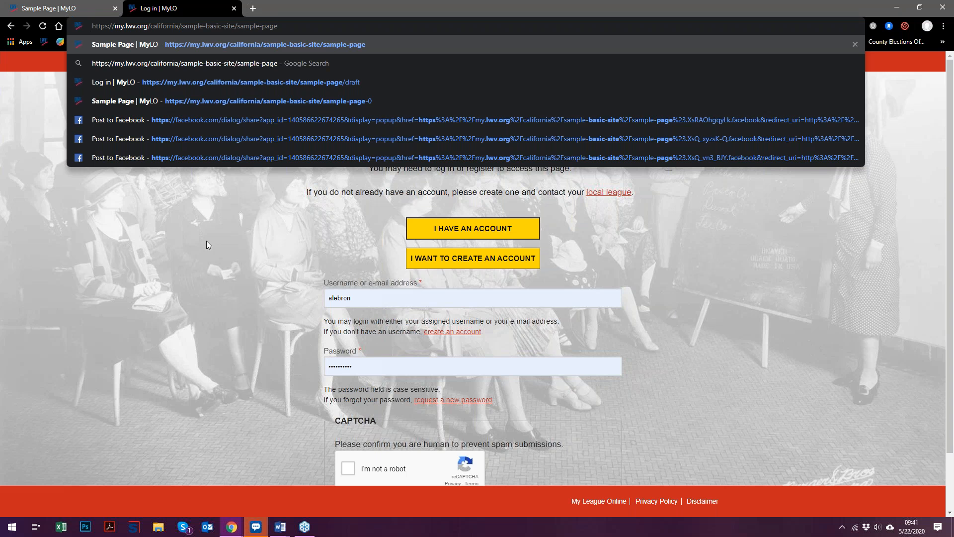
{"action": "key", "text": "Return"}
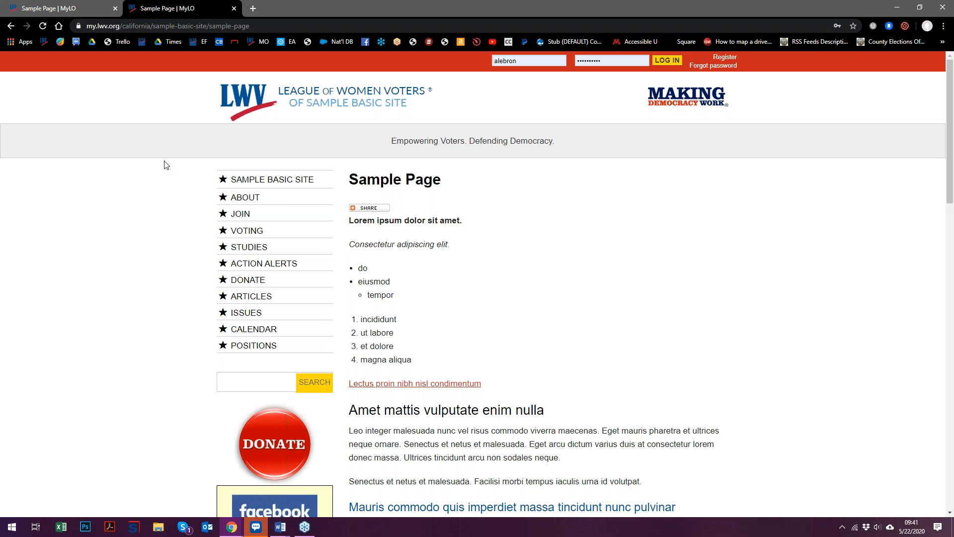
{"action": "scroll", "coordinate": [497, 308], "scroll_direction": "down", "scroll_amount": 6}
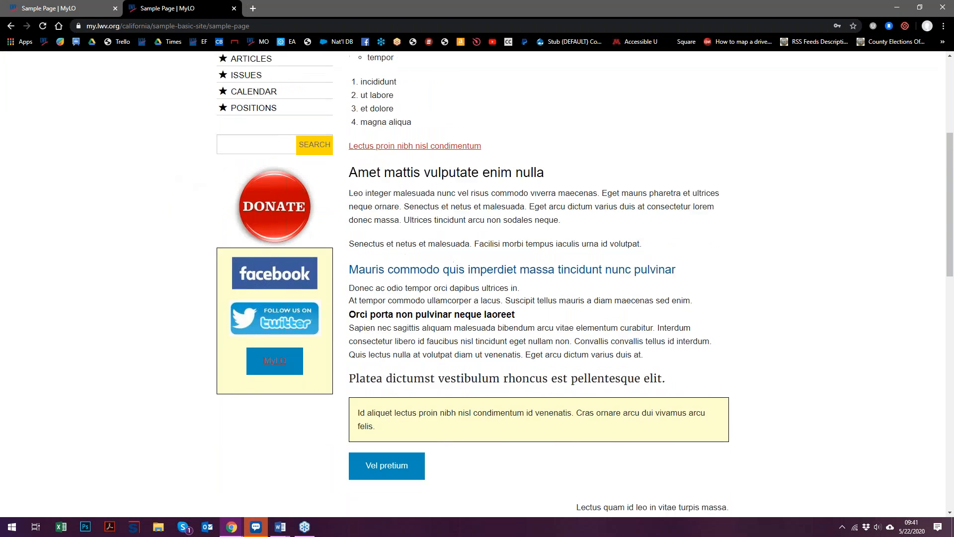
{"action": "scroll", "coordinate": [507, 311], "scroll_direction": "down", "scroll_amount": 7}
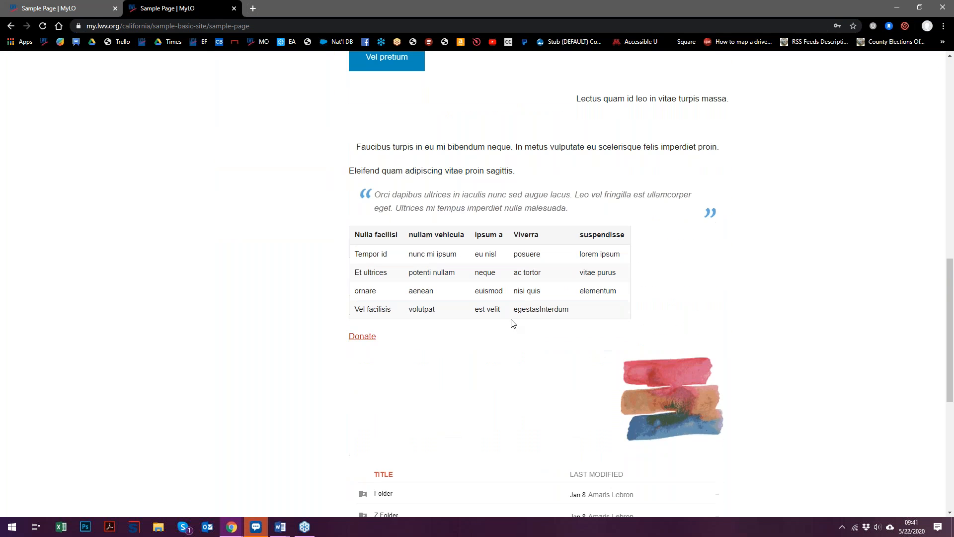
{"action": "scroll", "coordinate": [528, 346], "scroll_direction": "down", "scroll_amount": 2}
{"action": "scroll", "coordinate": [529, 415], "scroll_direction": "up", "scroll_amount": 15}
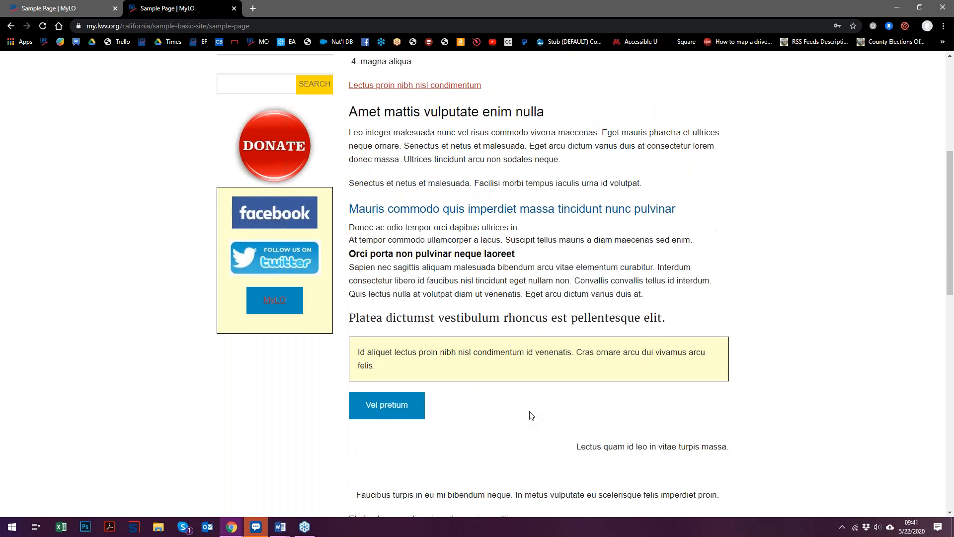
Return to the sample page draft and examine the revision state and most recent revision at the end of the page.
{"action": "left_click", "coordinate": [69, 10]}
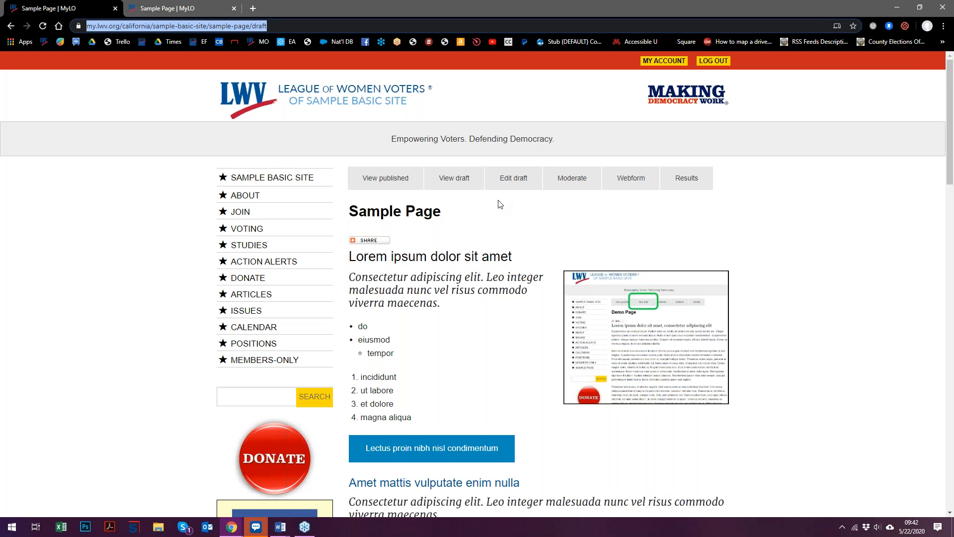
{"action": "scroll", "coordinate": [500, 248], "scroll_direction": "down", "scroll_amount": 15}
{"action": "scroll", "coordinate": [323, 454], "scroll_direction": "down", "scroll_amount": 3}
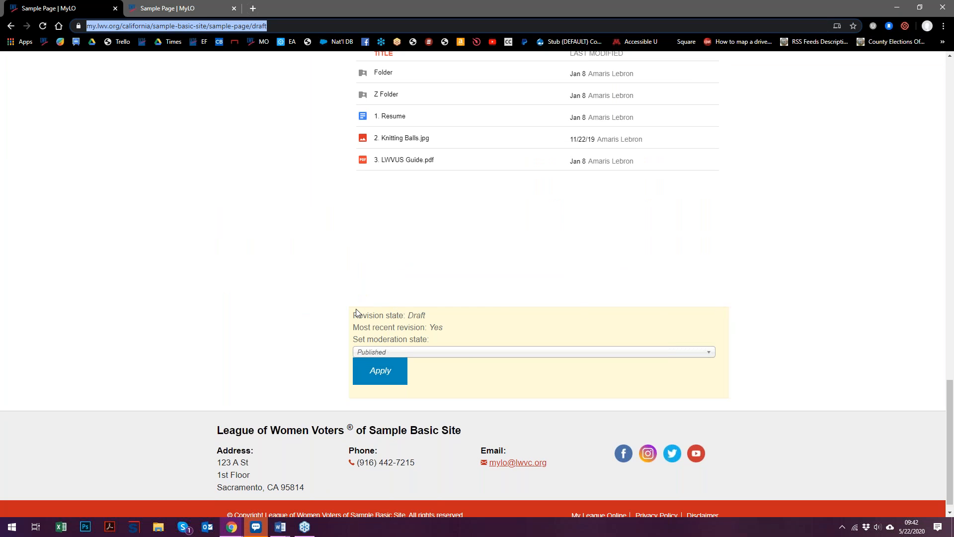
{"action": "double_click", "coordinate": [427, 315]}
{"action": "left_click", "coordinate": [435, 321]}
{"action": "double_click", "coordinate": [437, 327]}
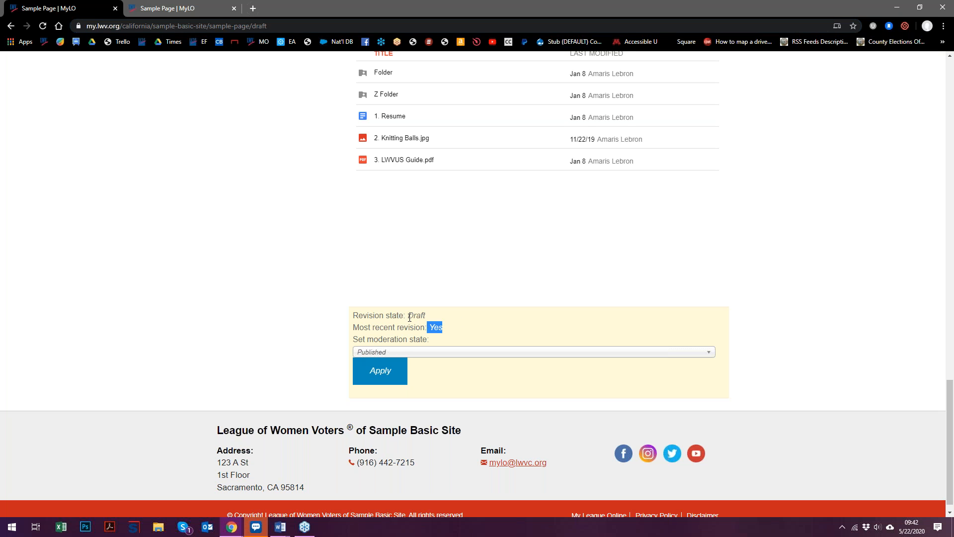
{"action": "left_click_drag", "start_coordinate": [407, 315], "coordinate": [426, 315]}
Log back in to the site and apply the Published moderation state to the sample page draft.
{"action": "left_click", "coordinate": [377, 380]}
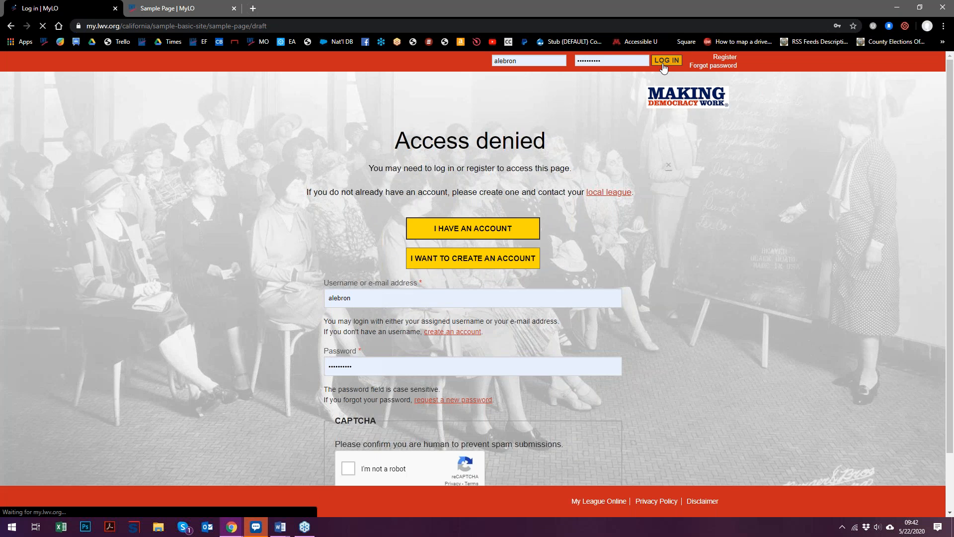
{"action": "left_click", "coordinate": [665, 61]}
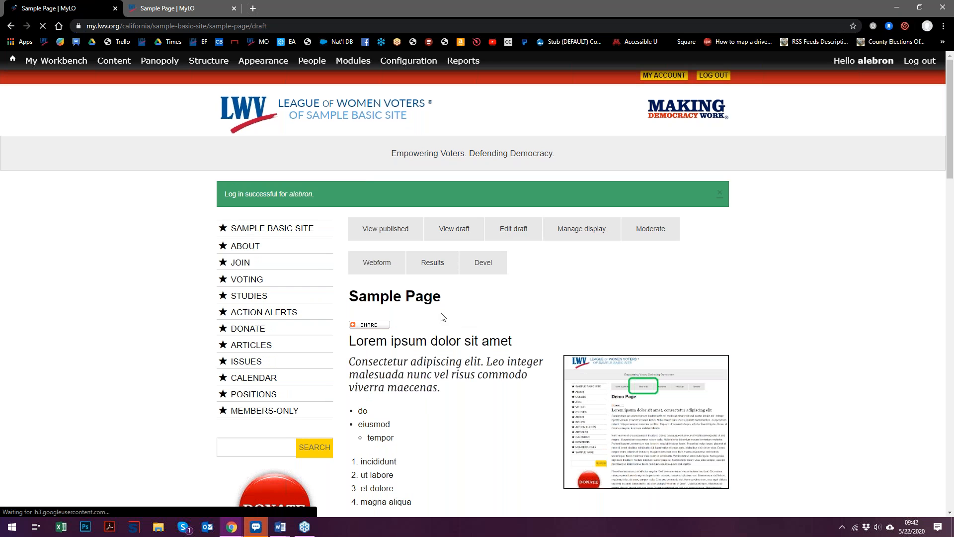
{"action": "scroll", "coordinate": [443, 314], "scroll_direction": "down", "scroll_amount": 7}
{"action": "scroll", "coordinate": [442, 313], "scroll_direction": "down", "scroll_amount": 11}
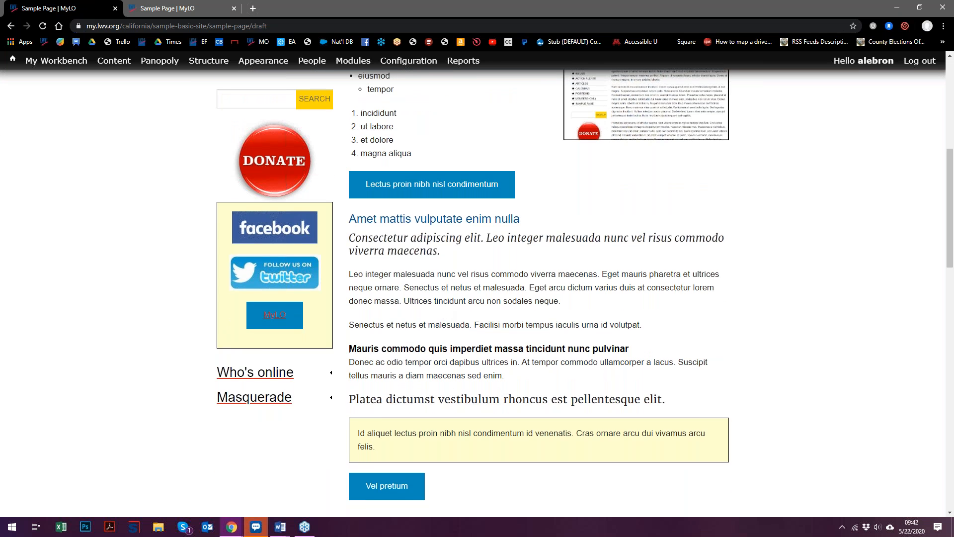
{"action": "scroll", "coordinate": [440, 328], "scroll_direction": "down", "scroll_amount": 6}
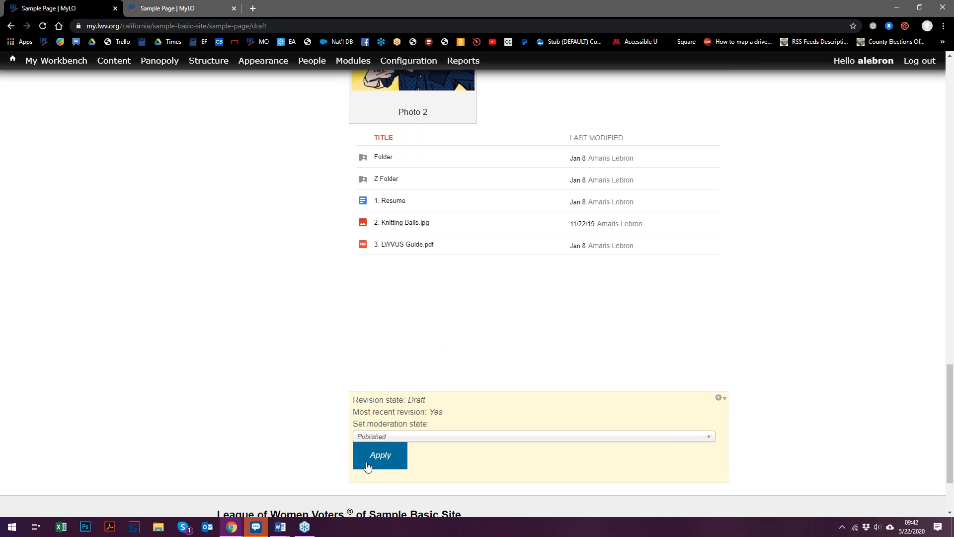
{"action": "left_click", "coordinate": [368, 466]}
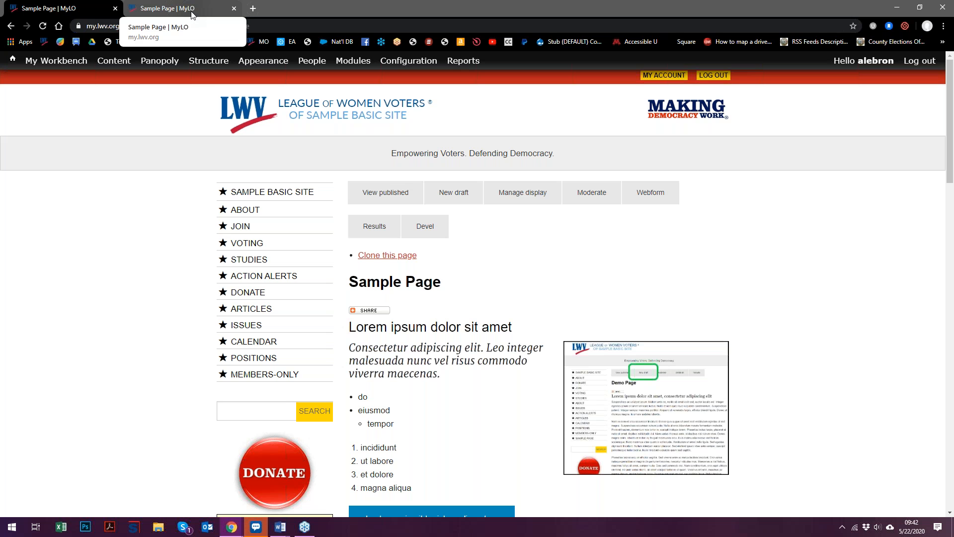
Masquerade as the LWVC-Demo user and dismiss the status message.
{"action": "scroll", "coordinate": [198, 314], "scroll_direction": "down", "scroll_amount": 1}
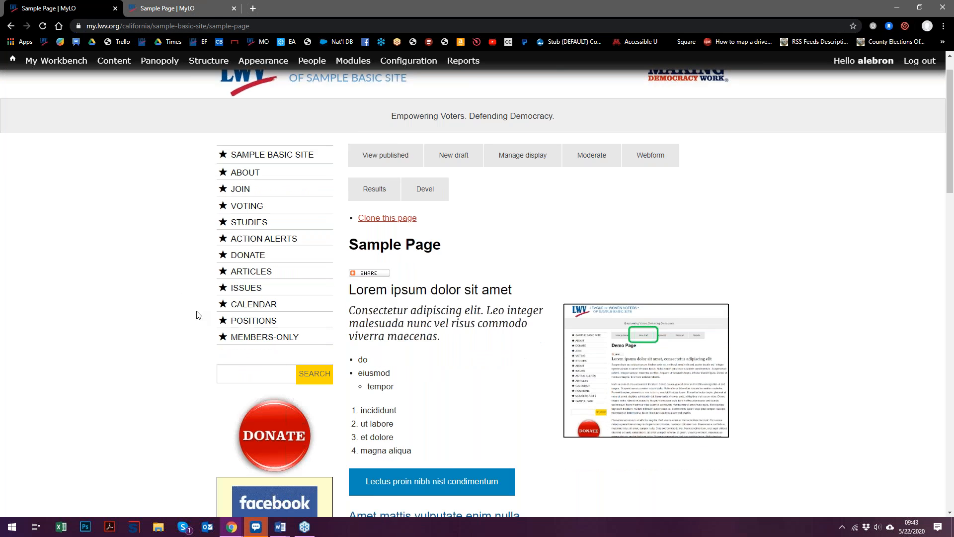
{"action": "scroll", "coordinate": [197, 315], "scroll_direction": "down", "scroll_amount": 6}
{"action": "left_click", "coordinate": [254, 360]}
{"action": "left_click", "coordinate": [244, 385]}
{"action": "type", "text": "LWVC-Demo"}
{"action": "key", "text": "Return"}
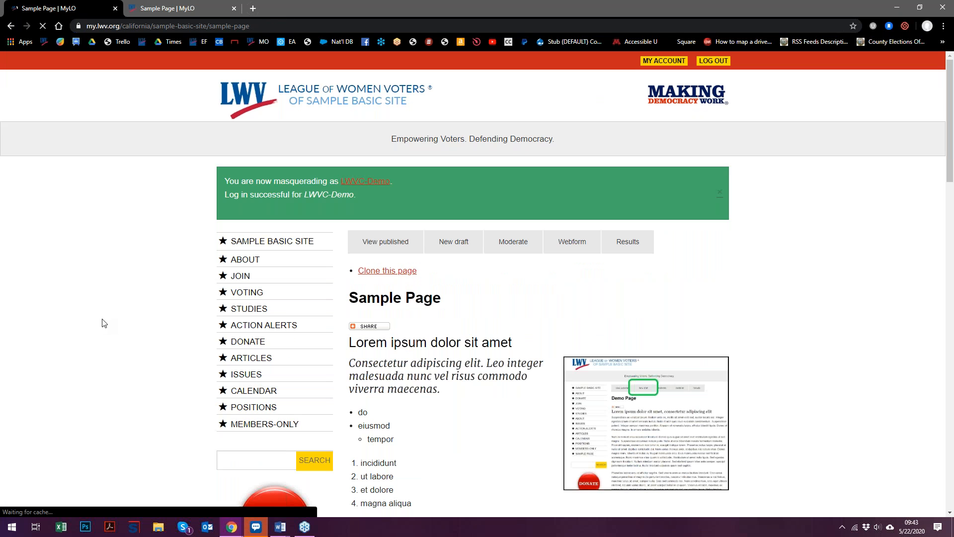
{"action": "left_click", "coordinate": [719, 193]}
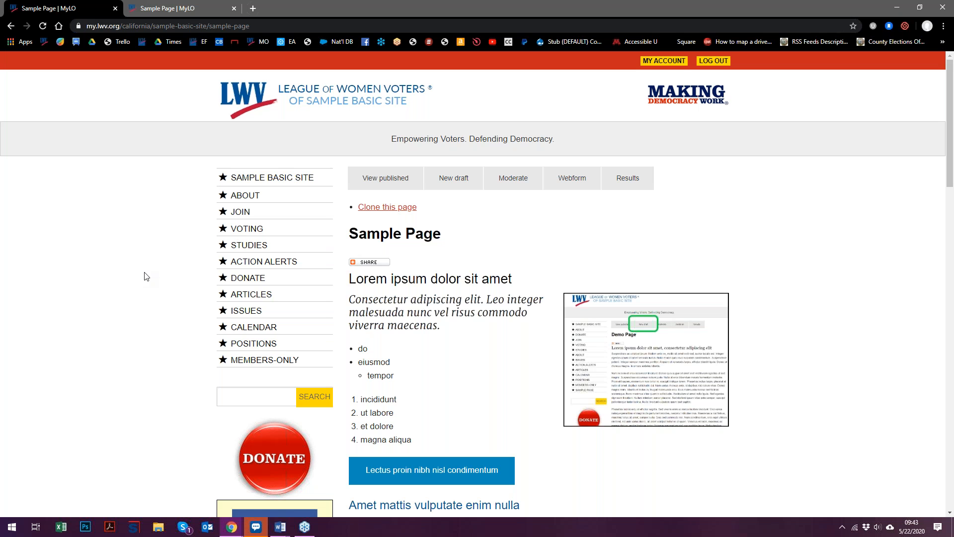
Look through the site's home page and its Action Alerts, Calendar, Positions, Members-Only and Articles pages.
{"action": "left_click", "coordinate": [295, 182]}
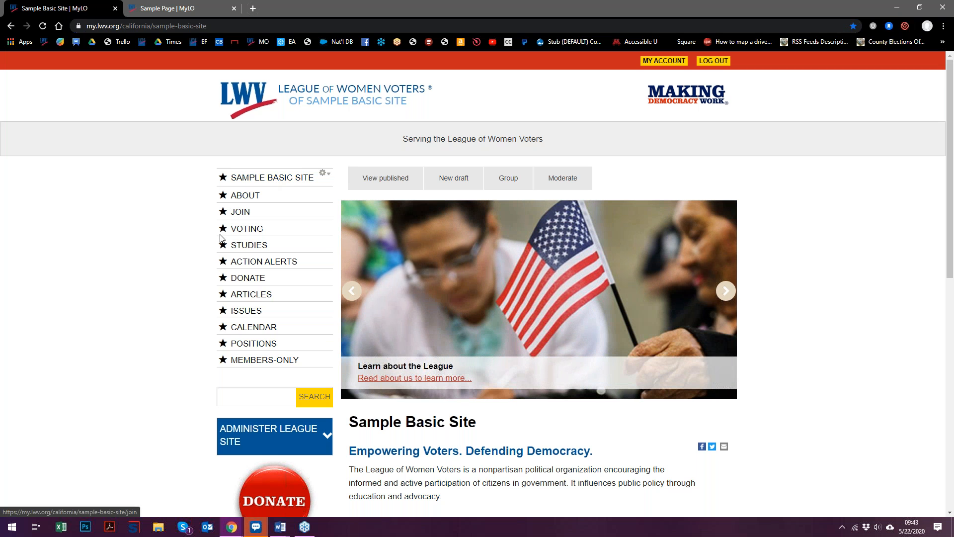
{"action": "left_click", "coordinate": [265, 264]}
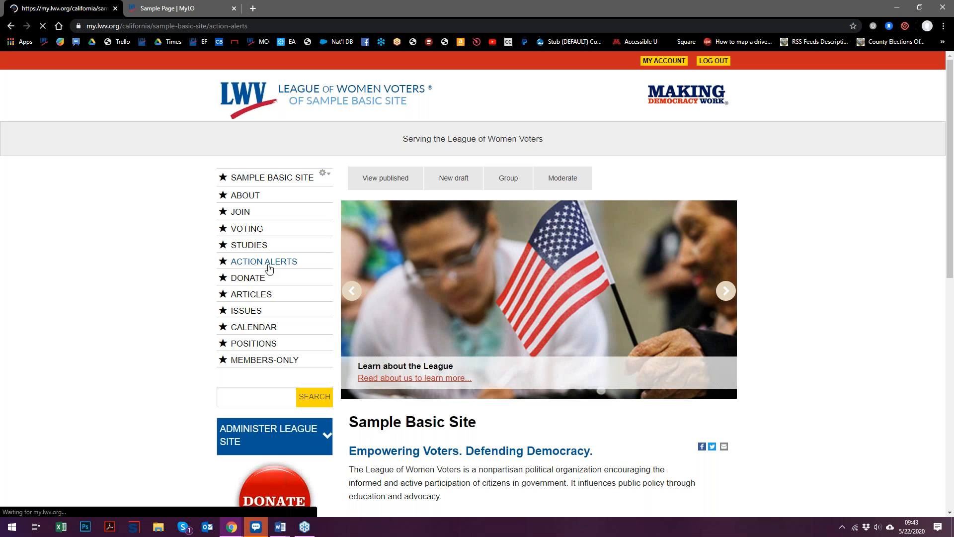
{"action": "left_click", "coordinate": [252, 333]}
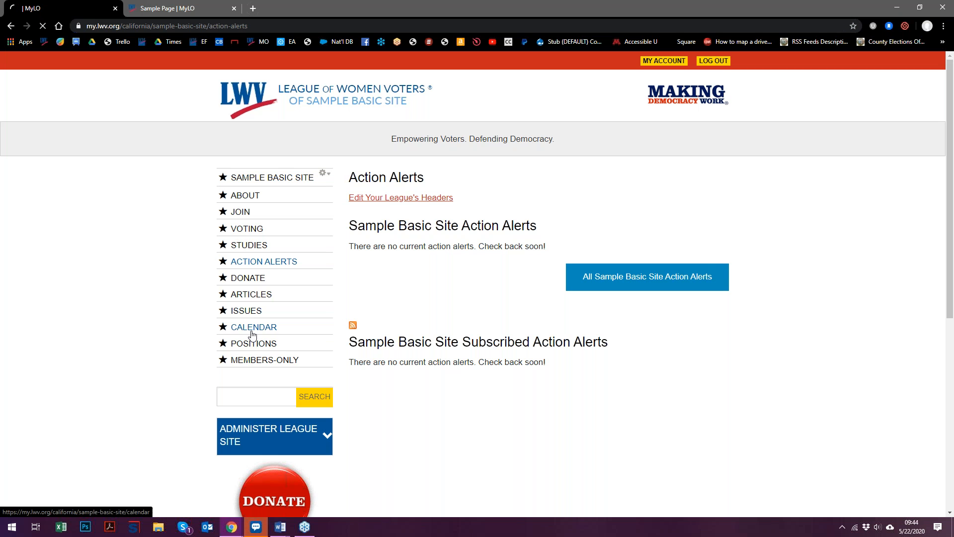
{"action": "left_click", "coordinate": [247, 345]}
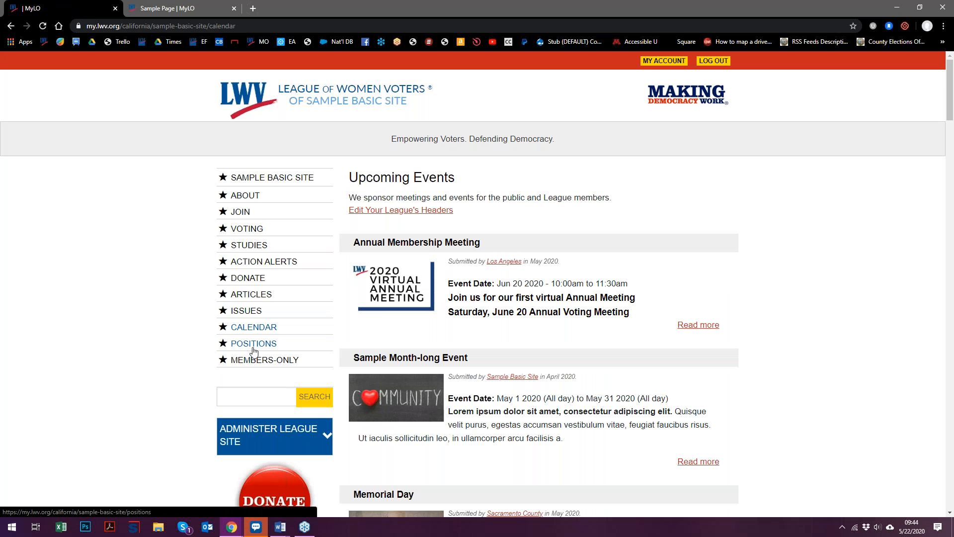
{"action": "left_click", "coordinate": [263, 359]}
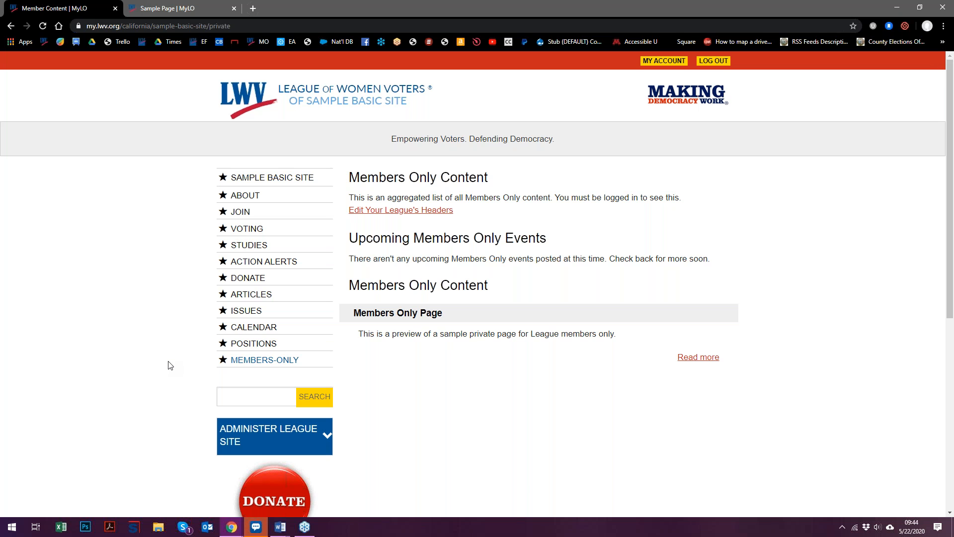
{"action": "left_click", "coordinate": [251, 295]}
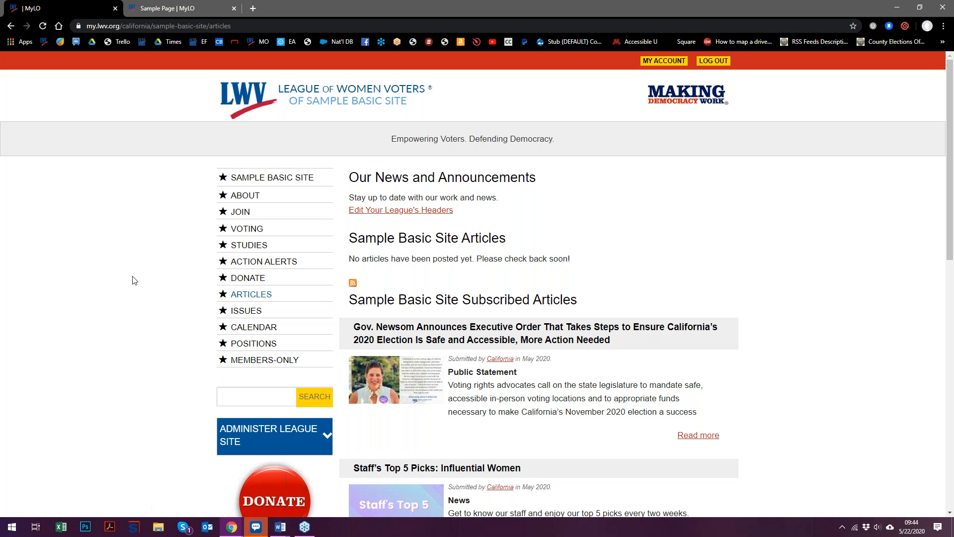
Start adding a new page from the league site administration options and title it "Sample Page".
{"action": "scroll", "coordinate": [132, 281], "scroll_direction": "down", "scroll_amount": 2}
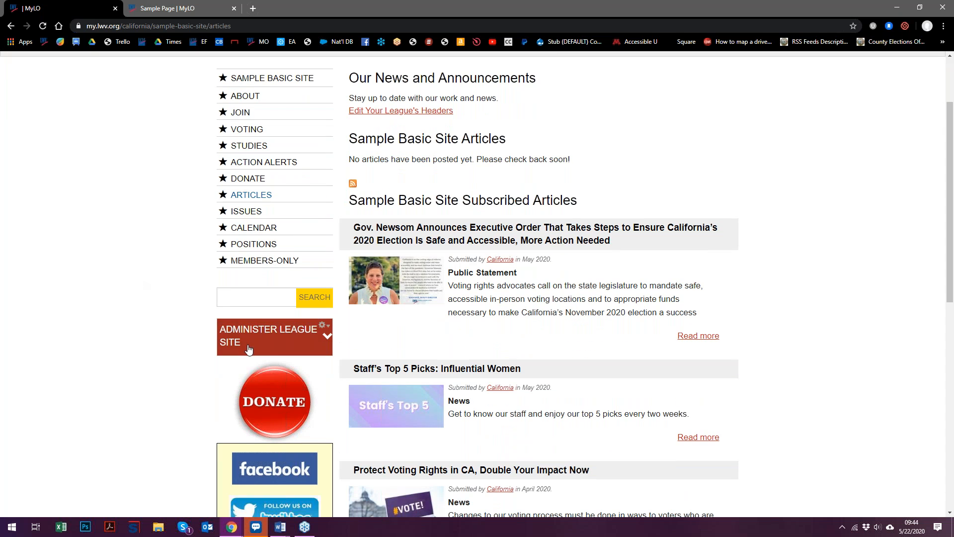
{"action": "left_click", "coordinate": [275, 344]}
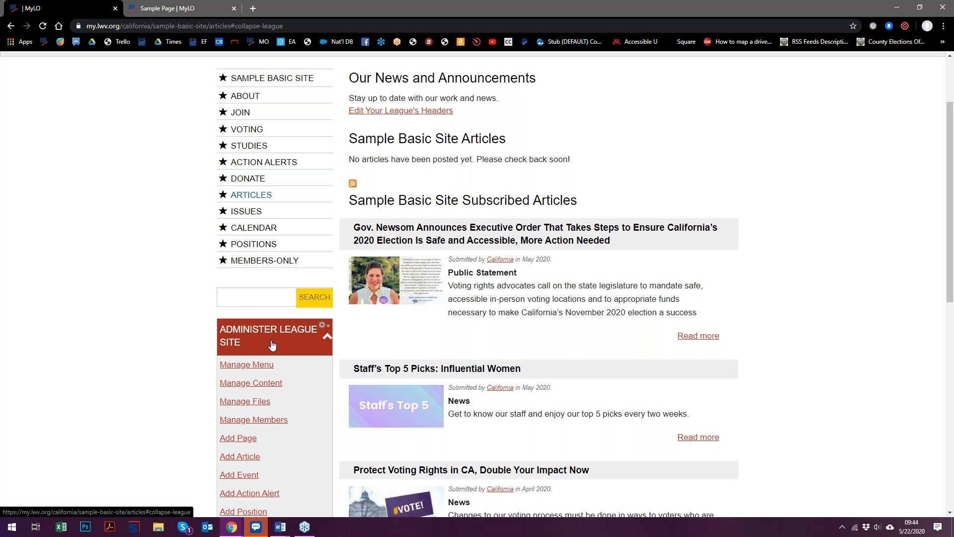
{"action": "scroll", "coordinate": [272, 342], "scroll_direction": "down", "scroll_amount": 2}
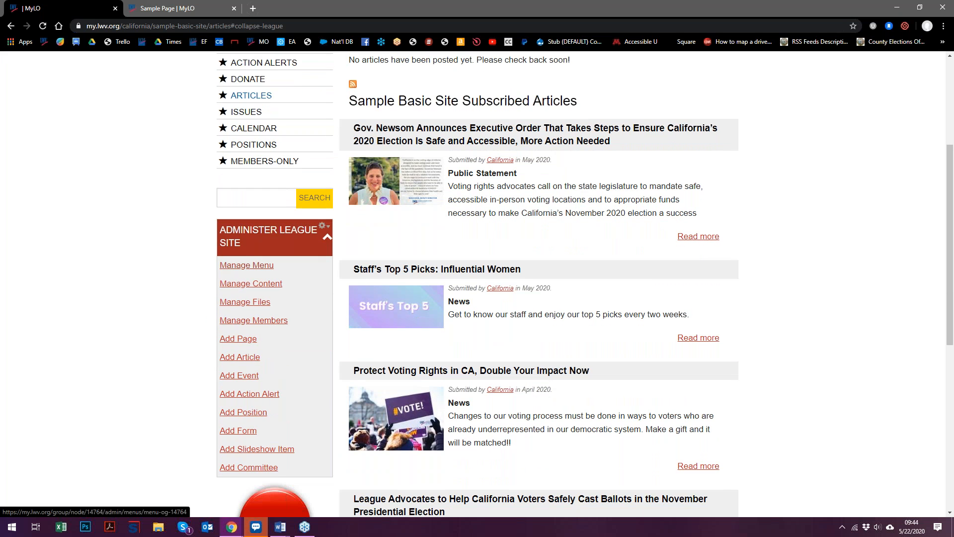
{"action": "left_click", "coordinate": [241, 341]}
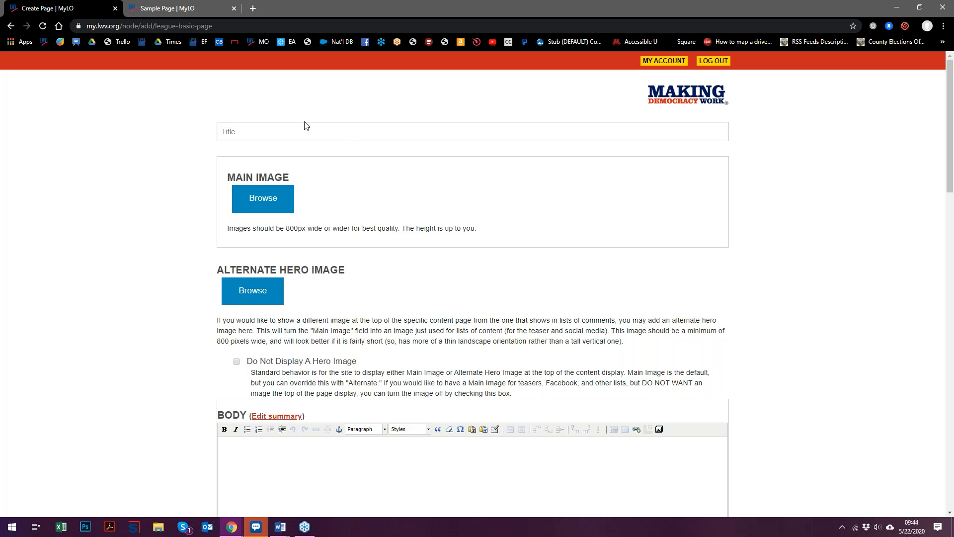
{"action": "left_click", "coordinate": [350, 132]}
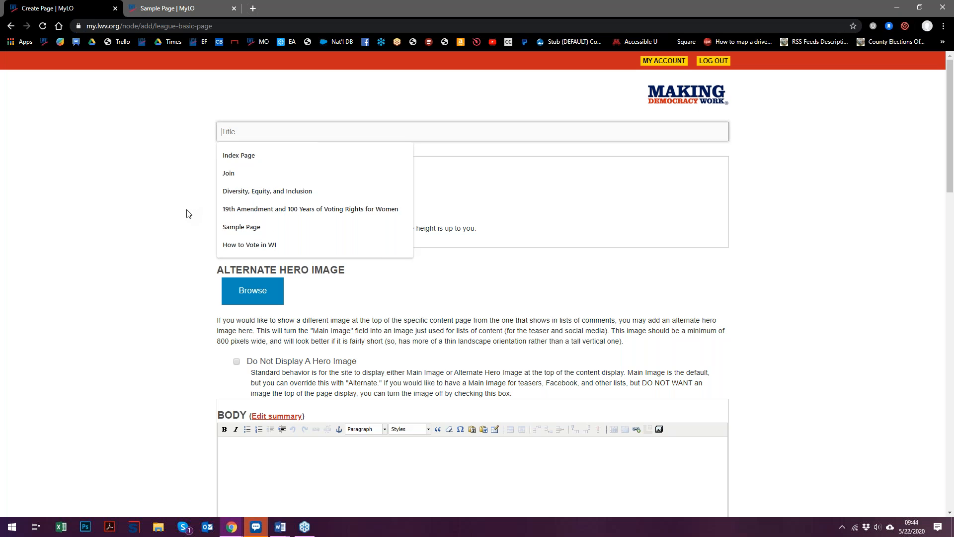
{"action": "type", "text": "Sample Page"}
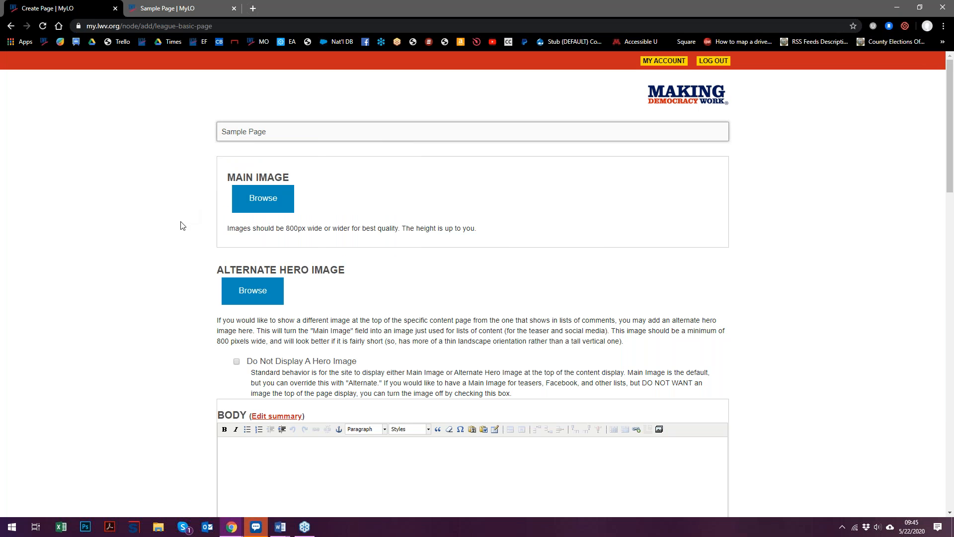
Set the new page's main image to centennialimage.png from the user's own uploaded files.
{"action": "scroll", "coordinate": [182, 228], "scroll_direction": "down", "scroll_amount": 1}
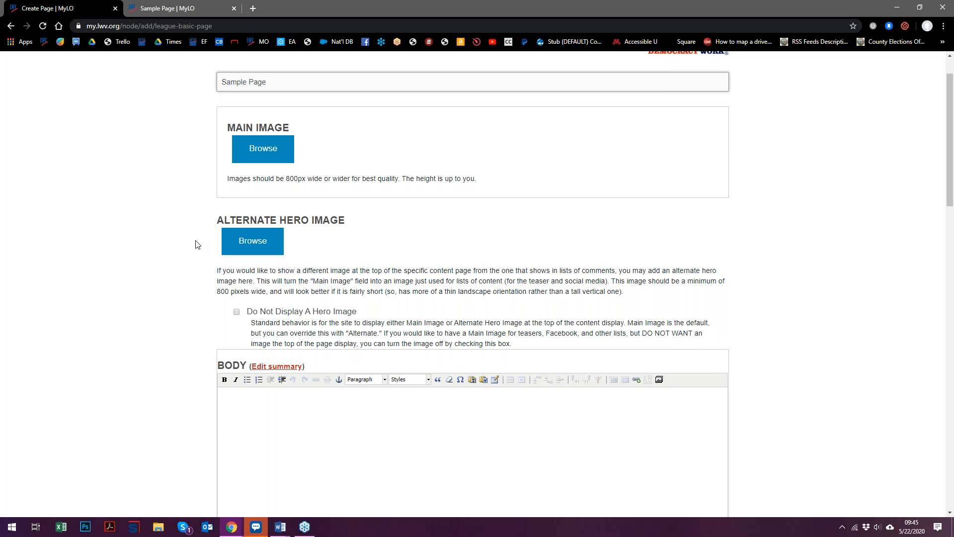
{"action": "left_click", "coordinate": [237, 397]}
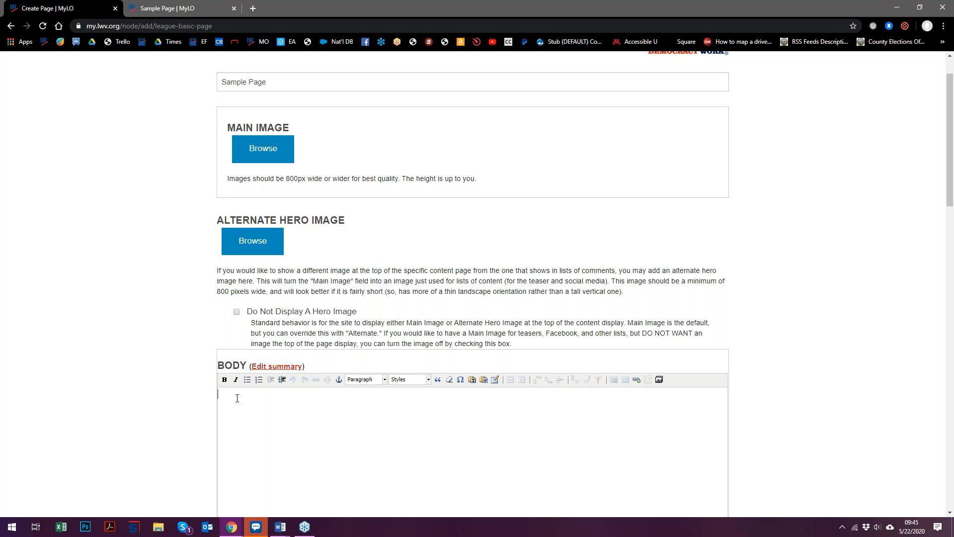
{"action": "left_click", "coordinate": [252, 152]}
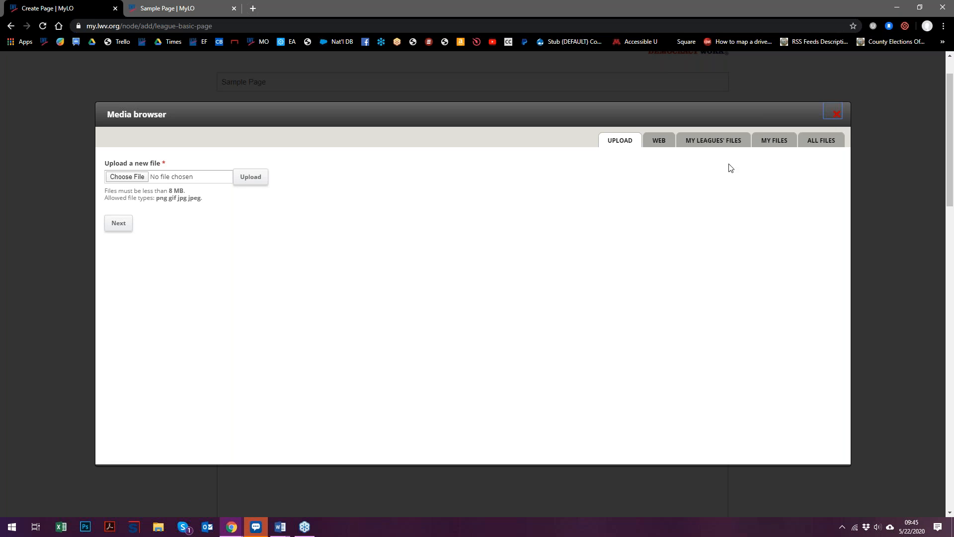
{"action": "left_click", "coordinate": [782, 150]}
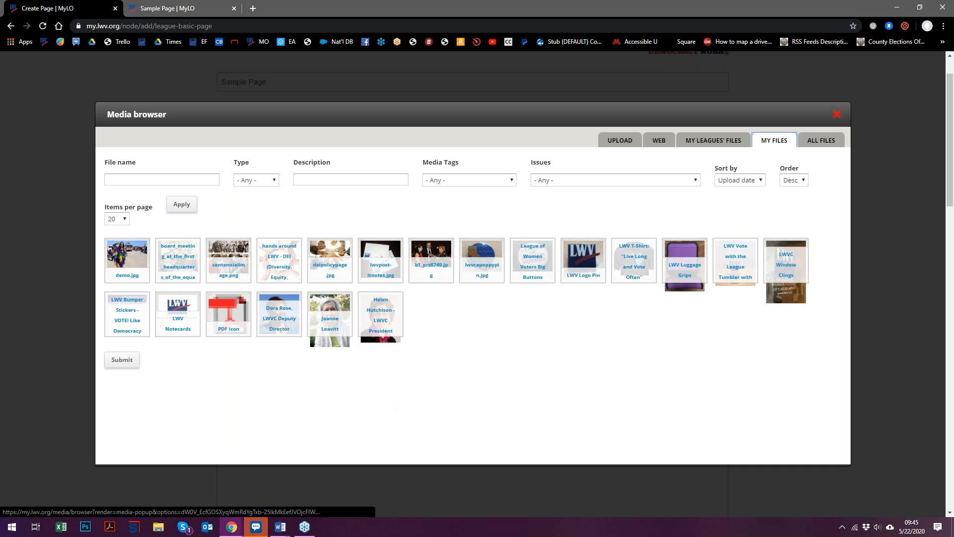
{"action": "left_click", "coordinate": [175, 321]}
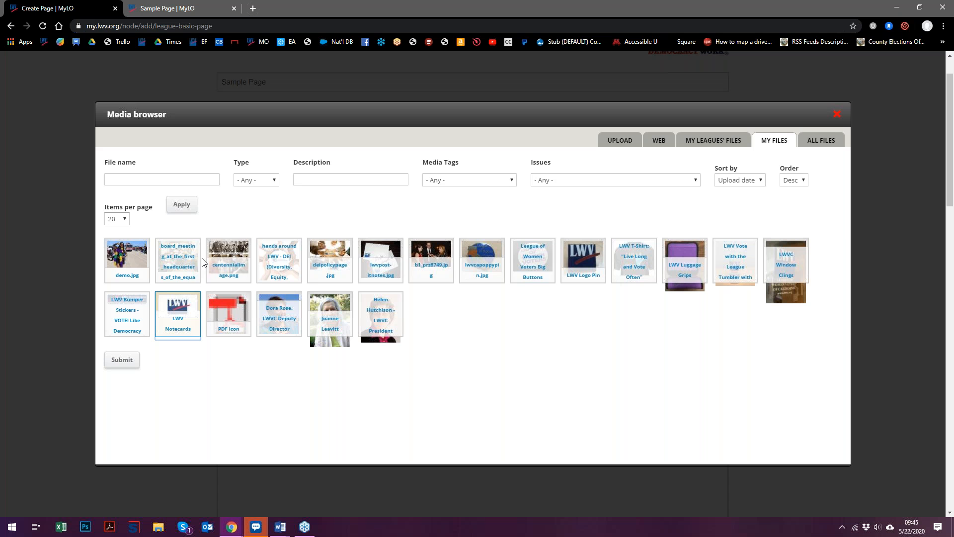
{"action": "left_click", "coordinate": [223, 262]}
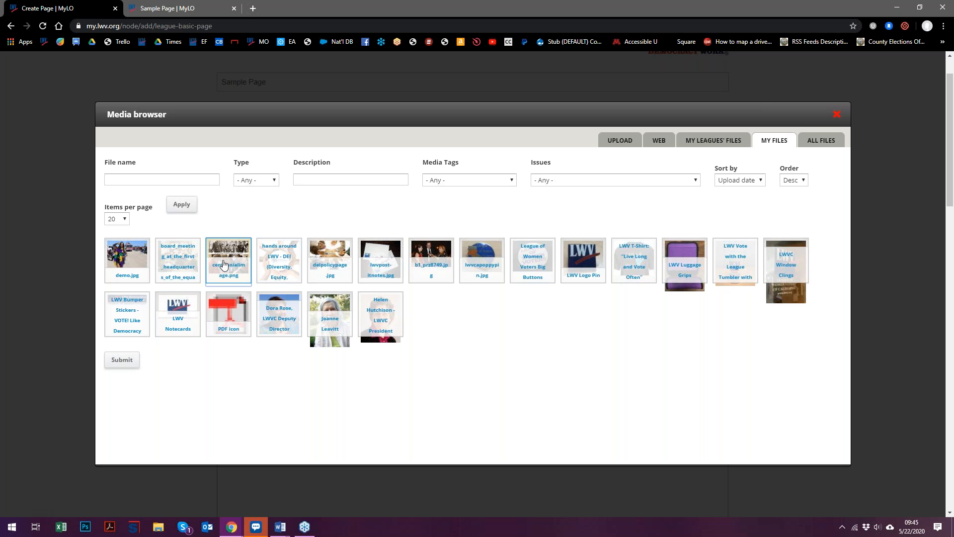
{"action": "left_click", "coordinate": [122, 359]}
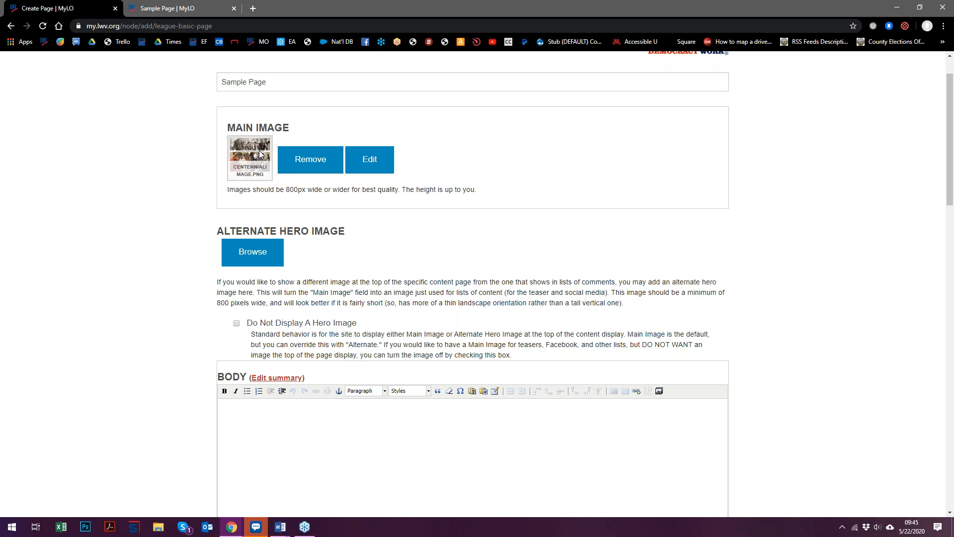
Copy the published sample page's text from "Amet mattis vulputate enim nulla" through "maecenas sed enim." and return to the new page form.
{"action": "scroll", "coordinate": [177, 313], "scroll_direction": "down", "scroll_amount": 2}
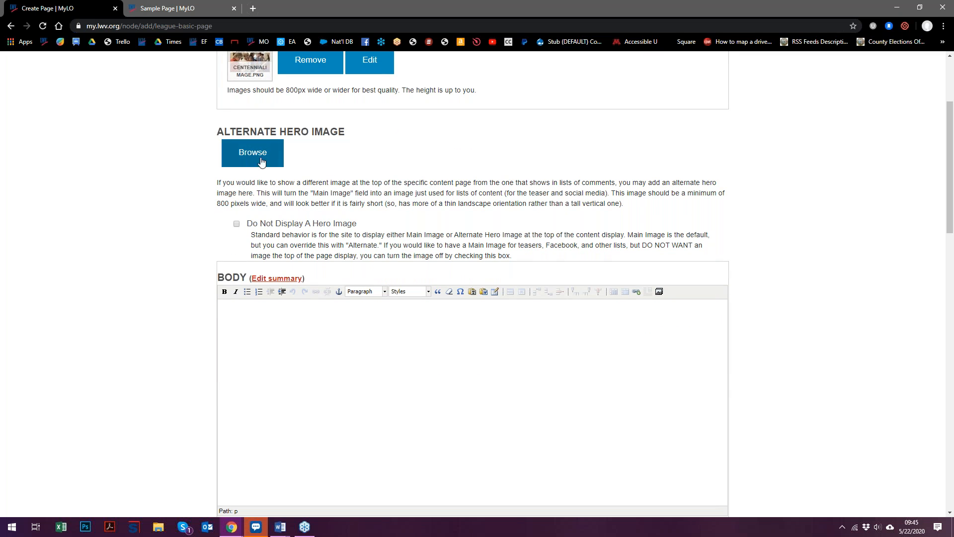
{"action": "scroll", "coordinate": [243, 189], "scroll_direction": "up", "scroll_amount": 1}
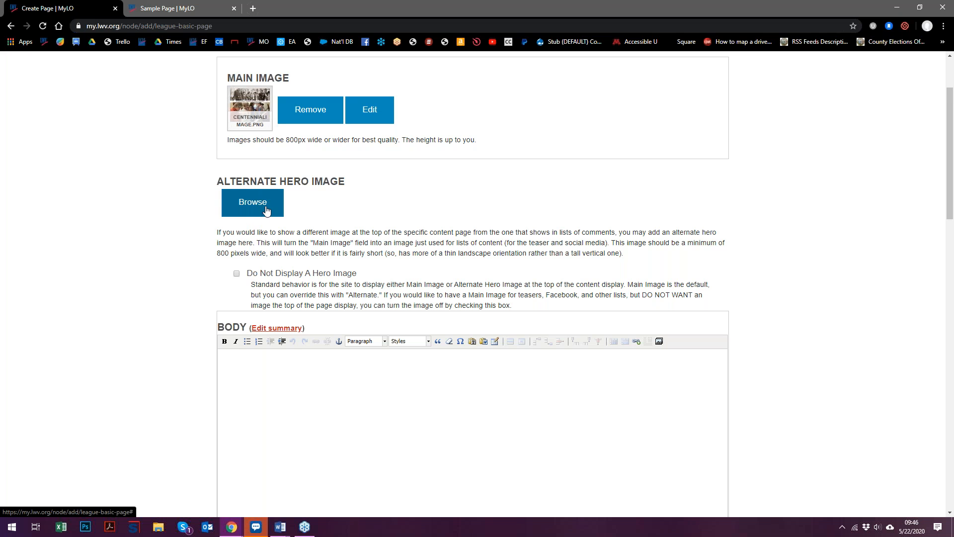
{"action": "scroll", "coordinate": [269, 248], "scroll_direction": "down", "scroll_amount": 1}
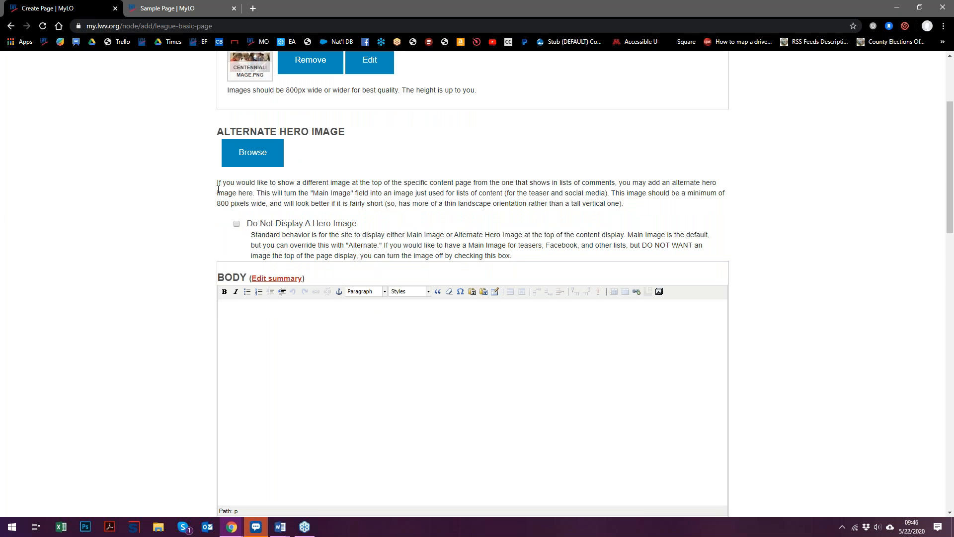
{"action": "left_click", "coordinate": [189, 13]}
{"action": "left_click_drag", "start_coordinate": [350, 410], "coordinate": [695, 491]}
{"action": "scroll", "coordinate": [581, 466], "scroll_direction": "down", "scroll_amount": 1}
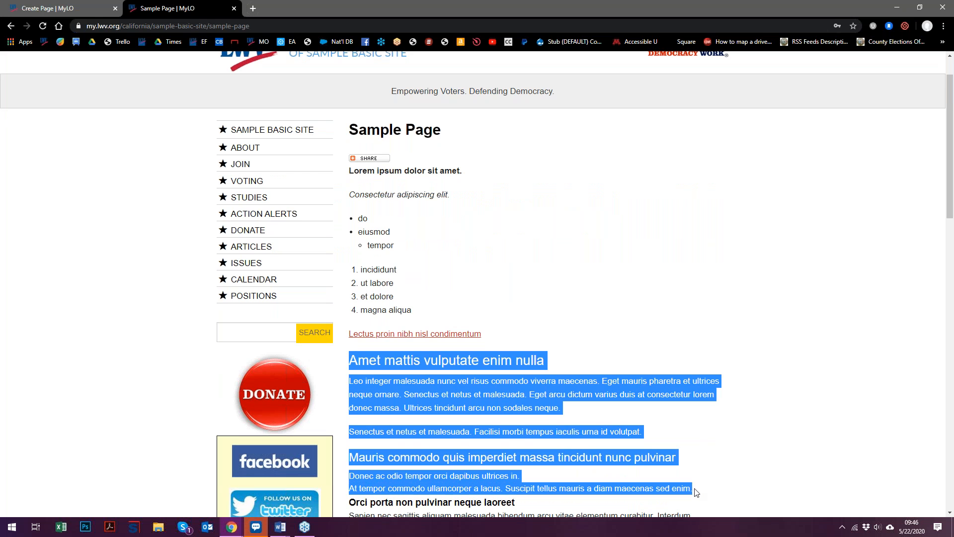
{"action": "right_click", "coordinate": [490, 408]}
{"action": "left_click", "coordinate": [518, 417]}
{"action": "left_click", "coordinate": [90, 9]}
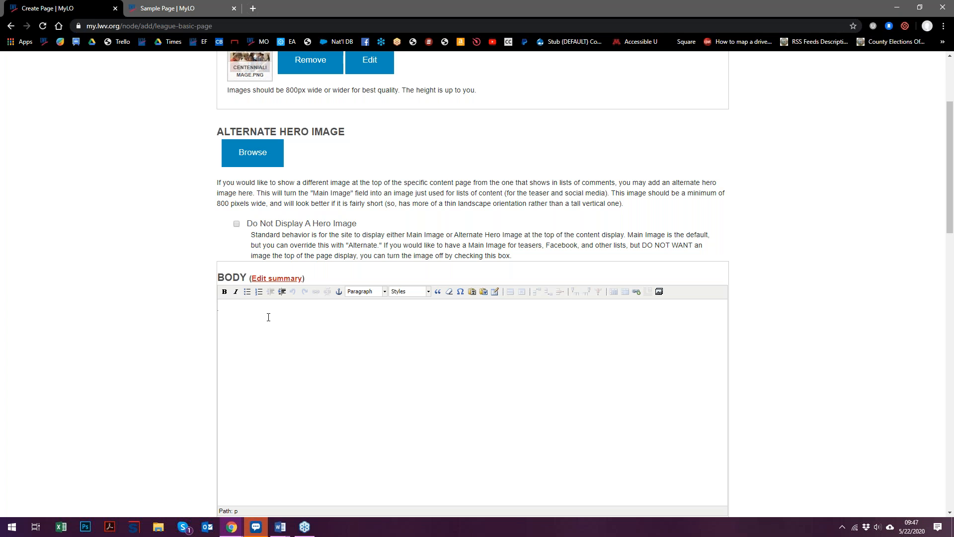
Paste the copied sample page text into the Body as plain text.
{"action": "right_click", "coordinate": [269, 317]}
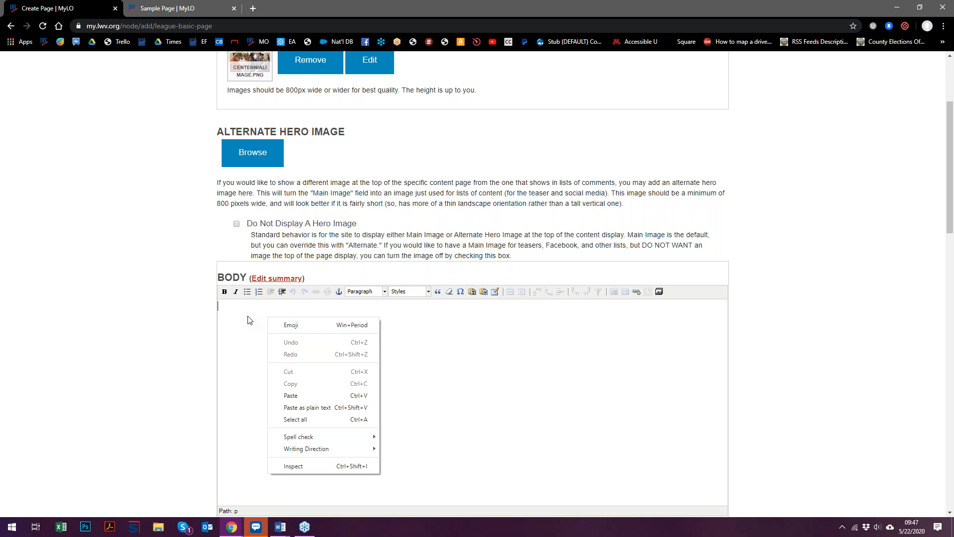
{"action": "left_click", "coordinate": [248, 320]}
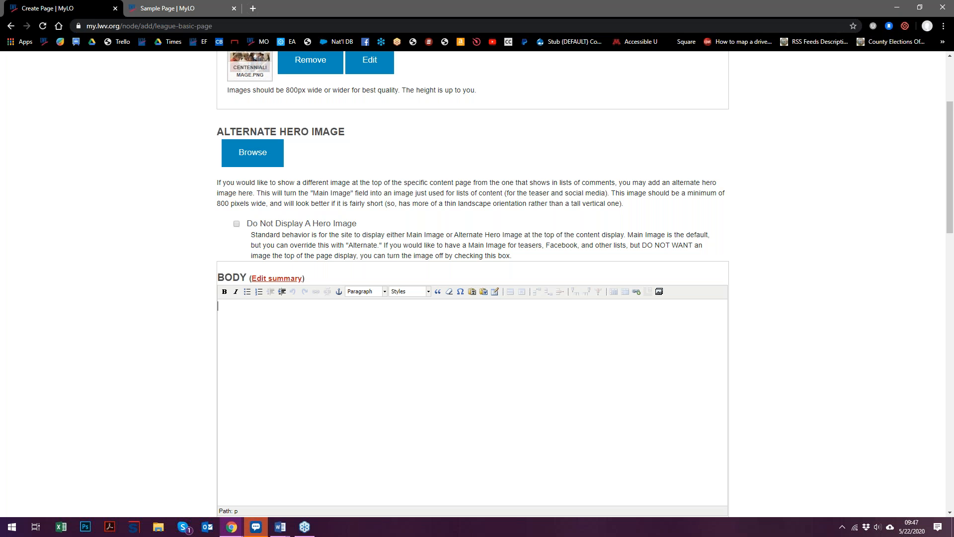
{"action": "right_click", "coordinate": [247, 313]}
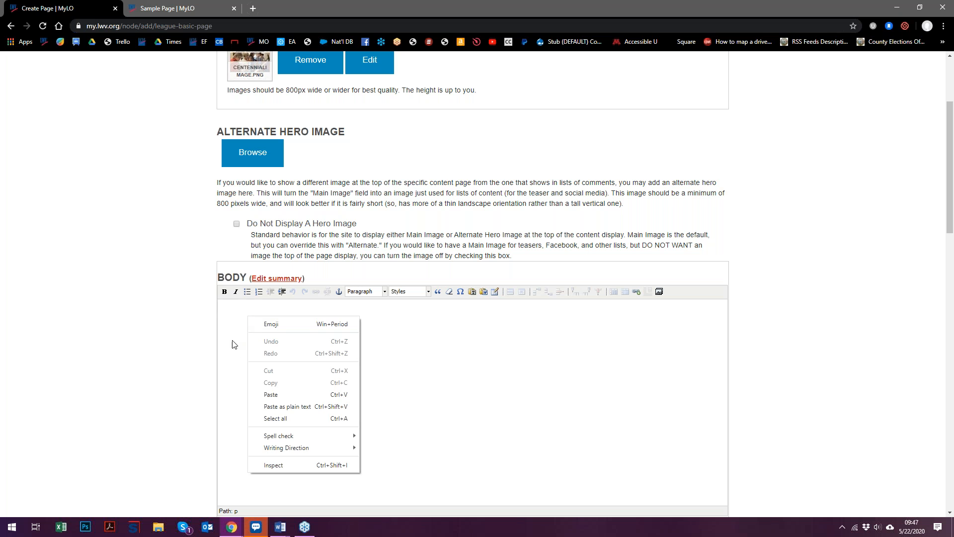
{"action": "left_click", "coordinate": [288, 403]}
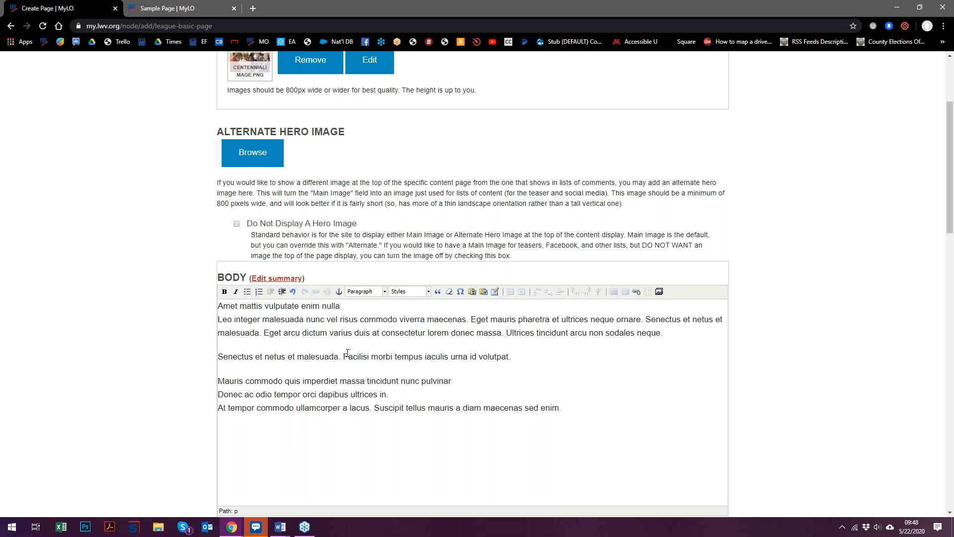
Format the body's first line, "Amet mattis vulputate enim nulla", as Heading 2.
{"action": "left_click", "coordinate": [353, 306]}
{"action": "left_click_drag", "start_coordinate": [352, 304], "coordinate": [327, 291]}
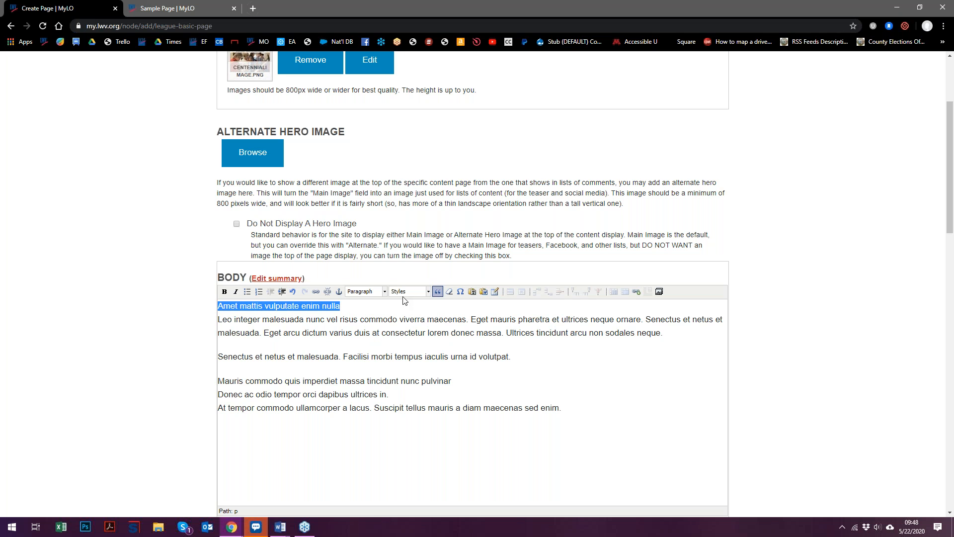
{"action": "left_click", "coordinate": [375, 294]}
{"action": "left_click", "coordinate": [384, 320]}
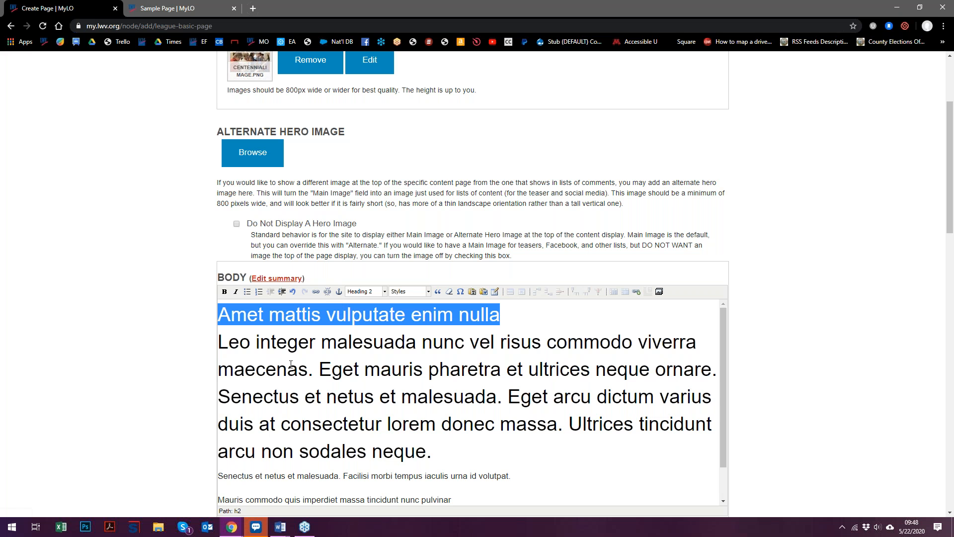
{"action": "scroll", "coordinate": [452, 369], "scroll_direction": "down", "scroll_amount": 1}
{"action": "scroll", "coordinate": [452, 368], "scroll_direction": "up", "scroll_amount": 1}
{"action": "scroll", "coordinate": [181, 329], "scroll_direction": "down", "scroll_amount": 1}
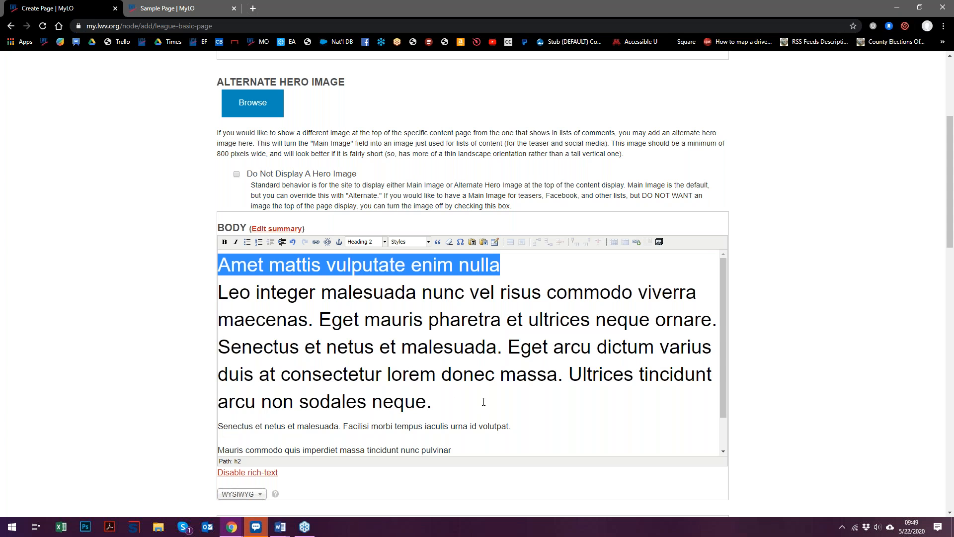
Separate the "Leo integer malesuada" text from the heading with a new line and format it as Paragraph.
{"action": "left_click_drag", "start_coordinate": [483, 401], "coordinate": [215, 311]}
{"action": "left_click", "coordinate": [542, 264]}
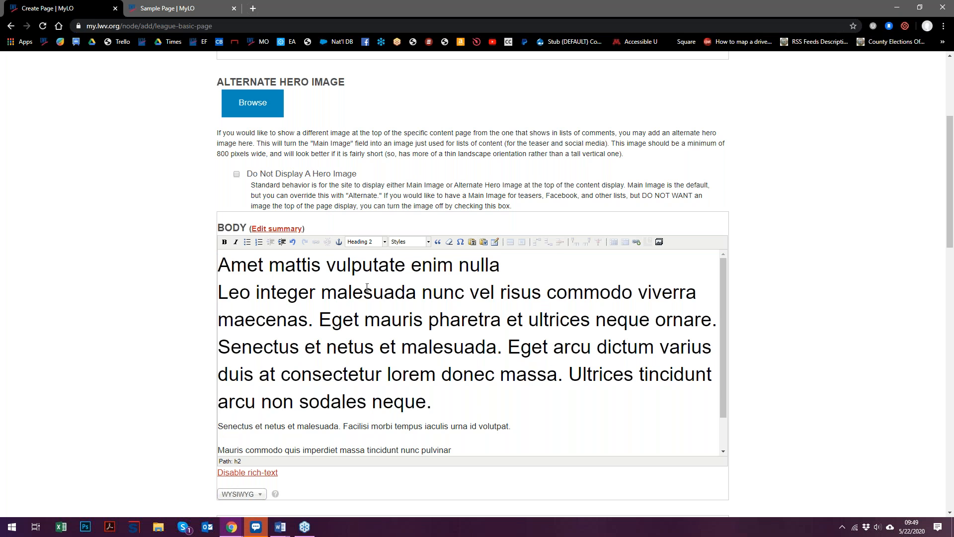
{"action": "key", "text": "Return"}
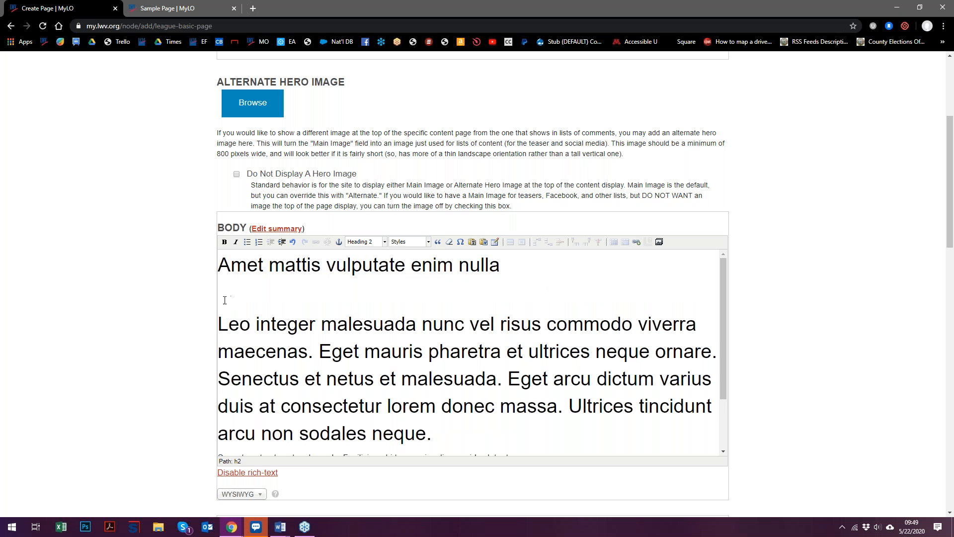
{"action": "left_click_drag", "start_coordinate": [248, 304], "coordinate": [448, 441]}
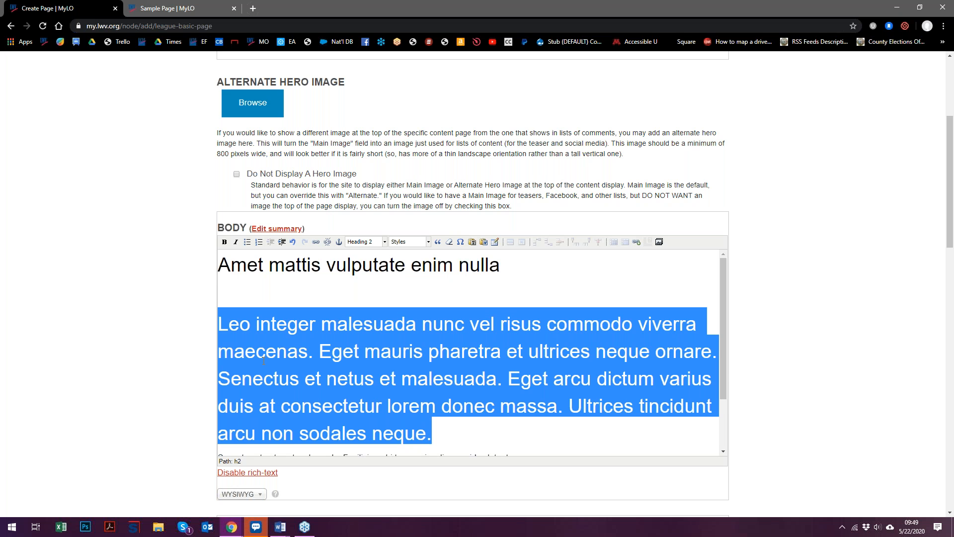
{"action": "left_click", "coordinate": [370, 242]}
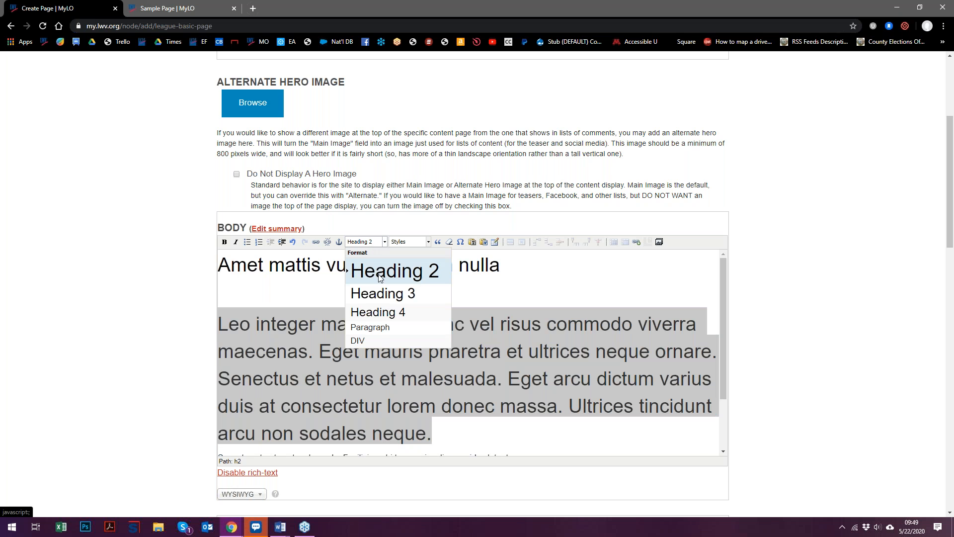
{"action": "left_click", "coordinate": [370, 327]}
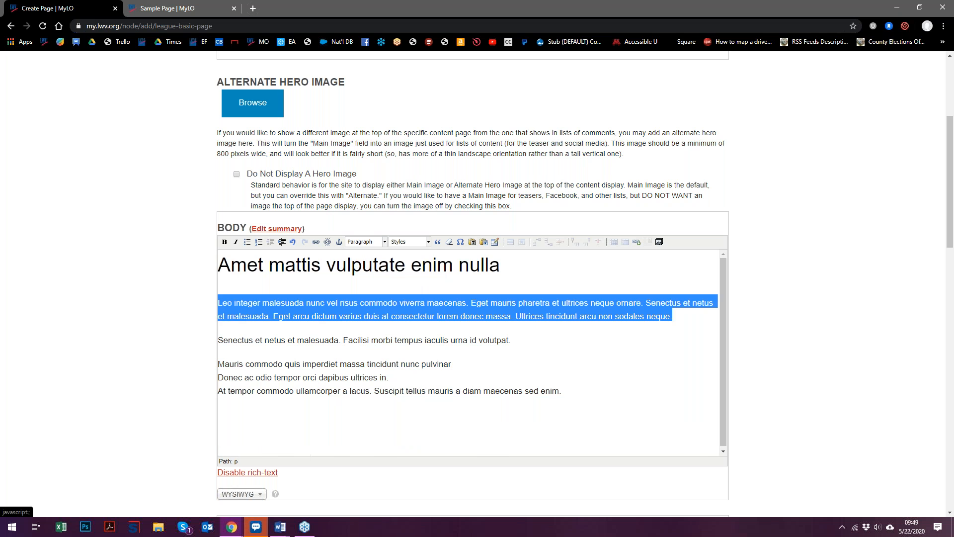
Try the Heading 2 format on the "Leo integer malesuada" text and return it to Paragraph.
{"action": "left_click", "coordinate": [373, 243]}
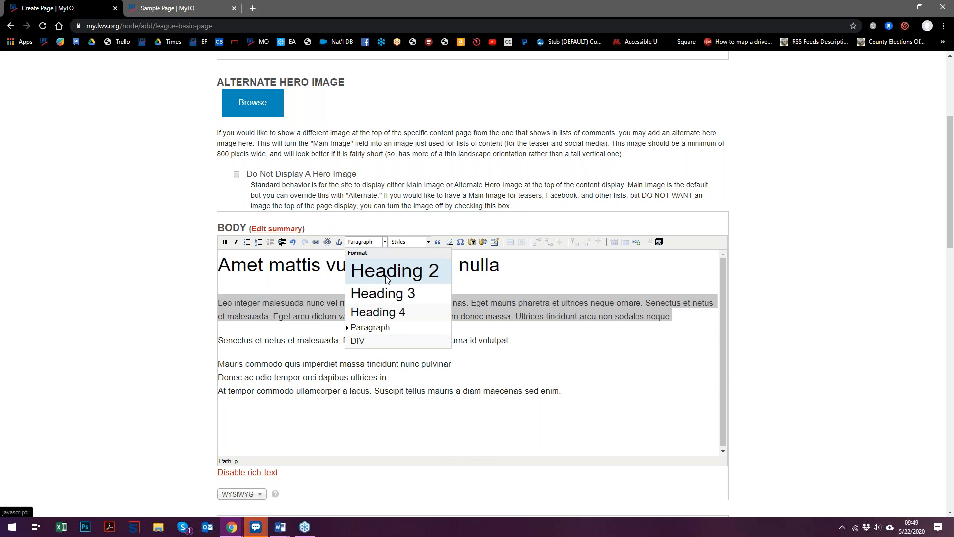
{"action": "left_click", "coordinate": [368, 270]}
{"action": "left_click", "coordinate": [367, 244]}
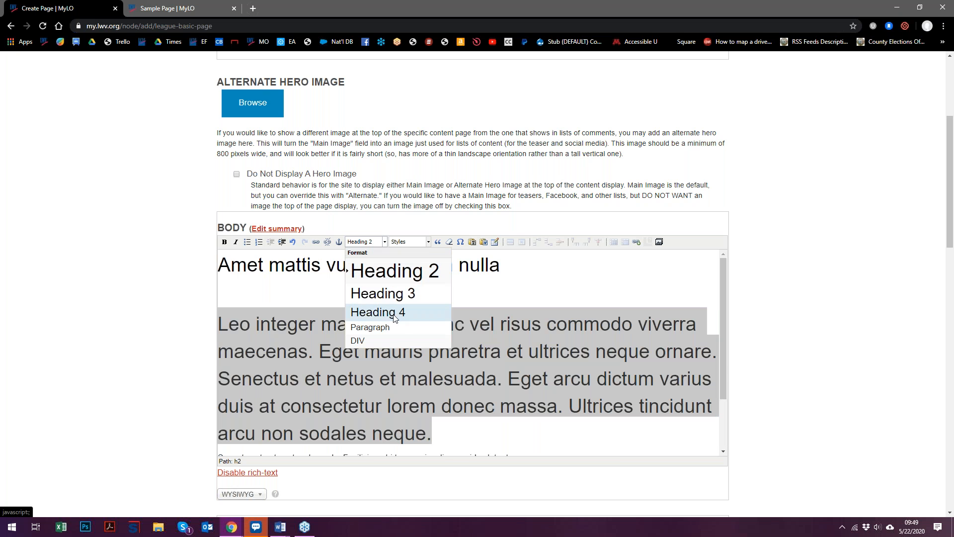
{"action": "left_click", "coordinate": [370, 327]}
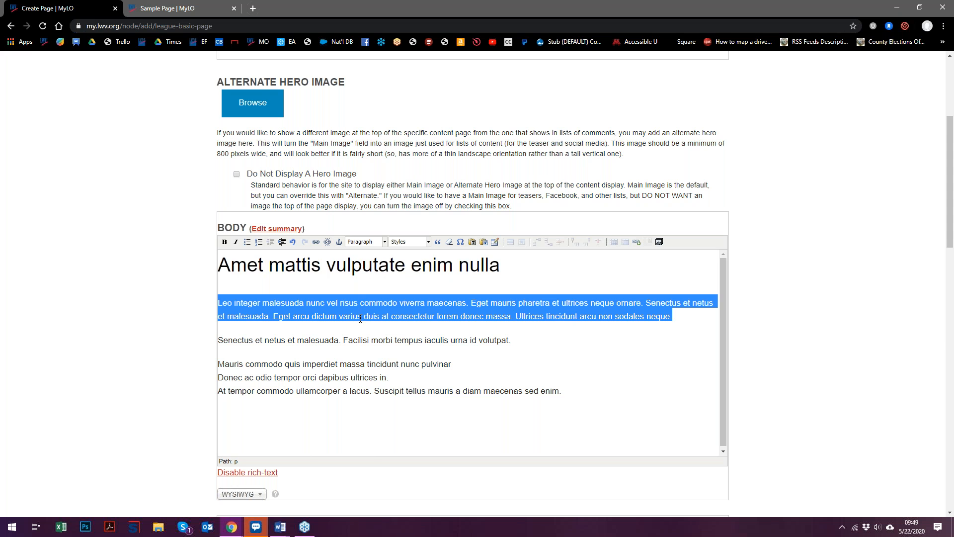
Delete the empty line between the heading and the "Leo integer malesuada" paragraph.
{"action": "left_click", "coordinate": [246, 287]}
{"action": "key", "text": "BackSpace"}
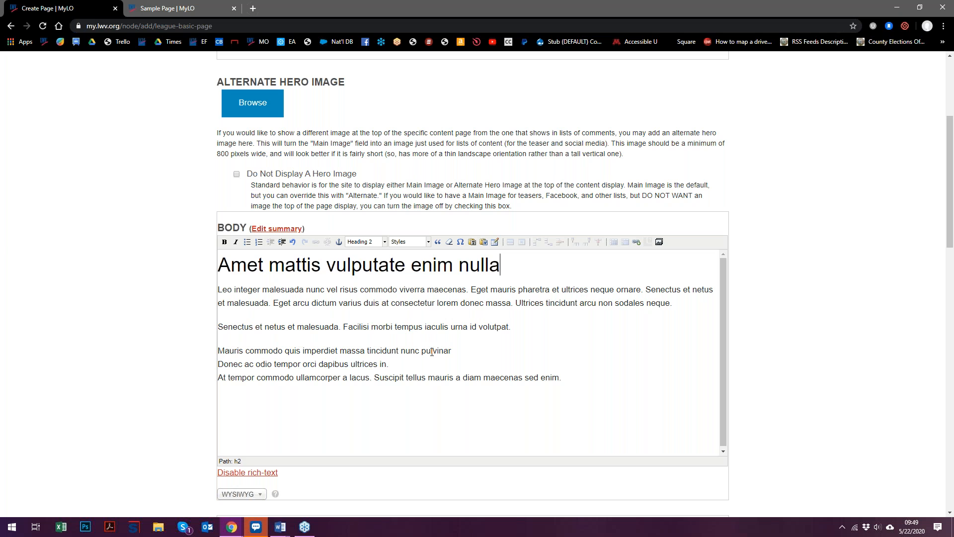
{"action": "left_click", "coordinate": [466, 351]}
{"action": "left_click_drag", "start_coordinate": [563, 378], "coordinate": [204, 355]}
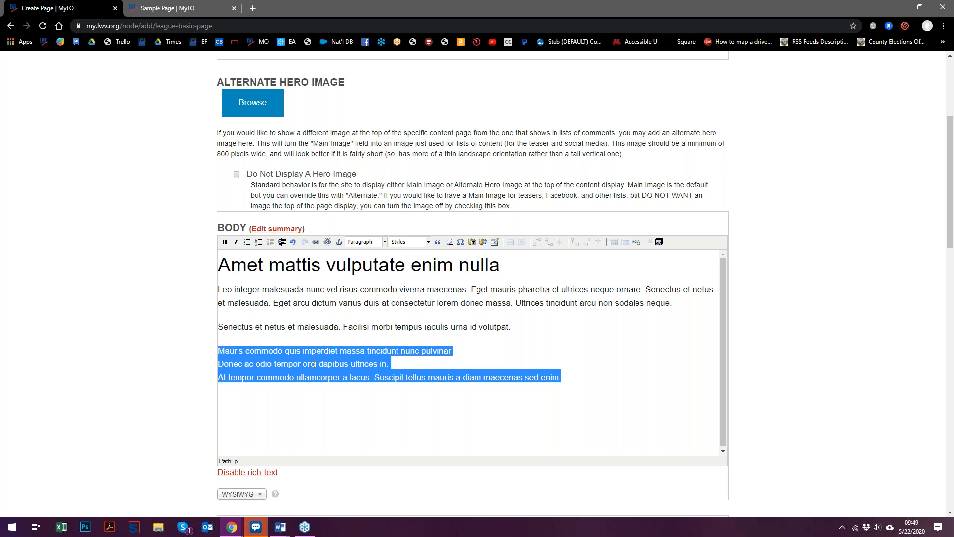
{"action": "left_click", "coordinate": [486, 354]}
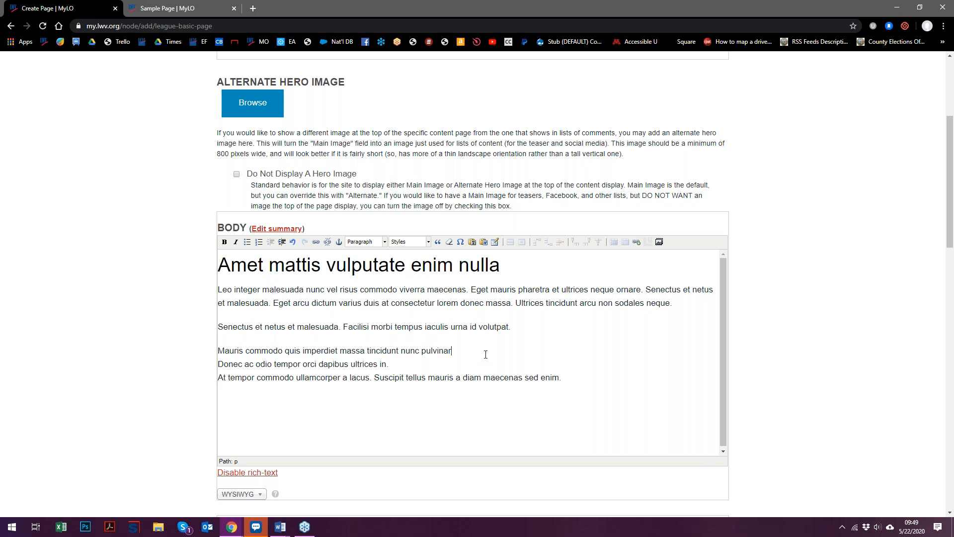
Add an empty line after "urna id volutpat." and choose the Memorial Day image for it from all files in the media browser.
{"action": "left_click", "coordinate": [544, 329]}
{"action": "key", "text": "Return"}
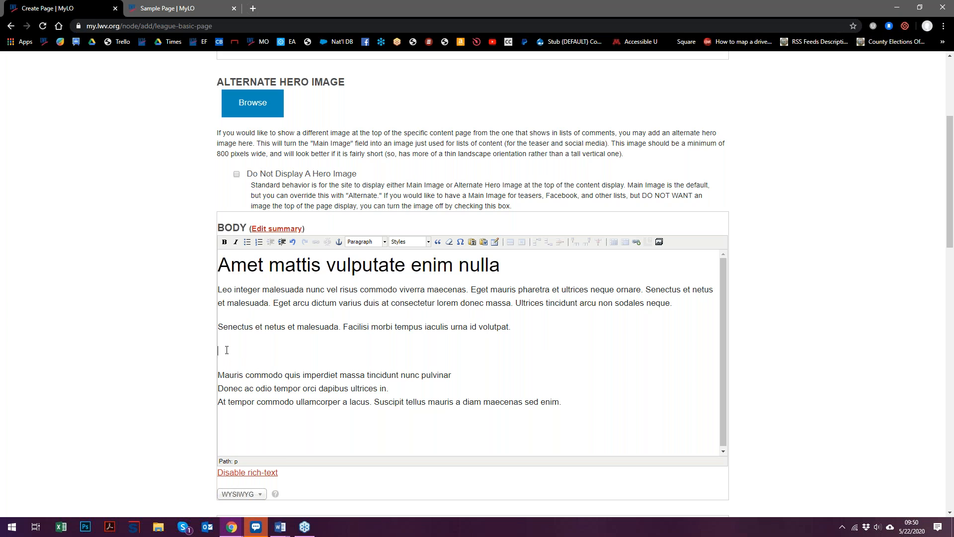
{"action": "left_click", "coordinate": [661, 245]}
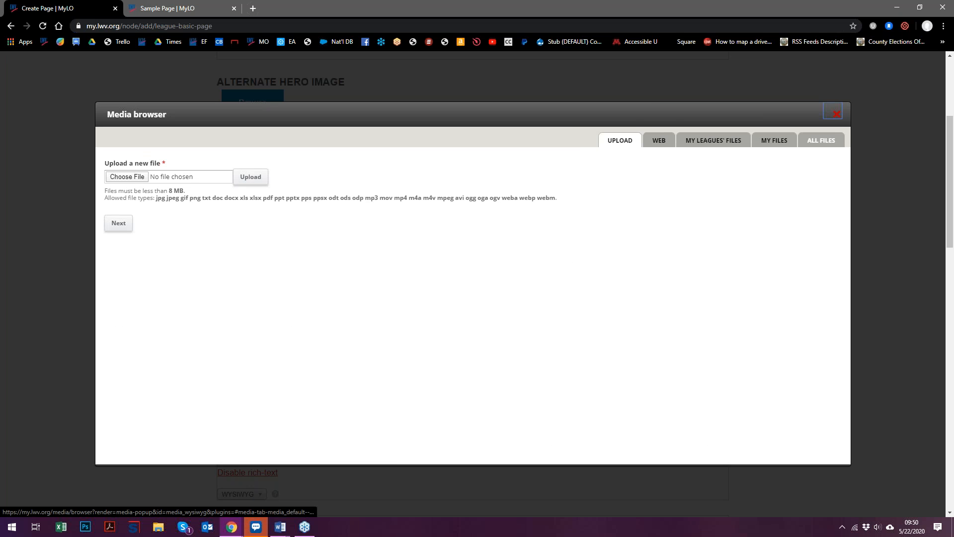
{"action": "left_click", "coordinate": [818, 144]}
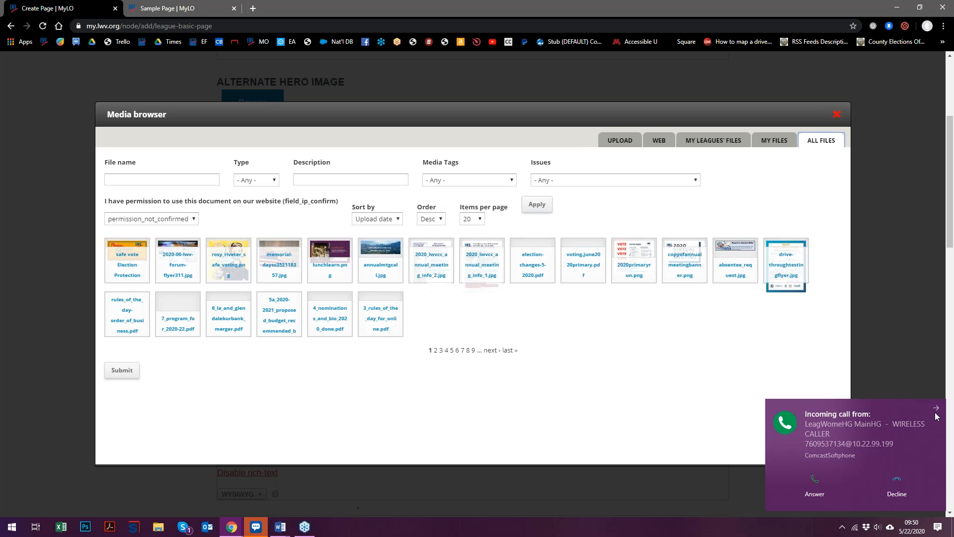
{"action": "left_click", "coordinate": [936, 409]}
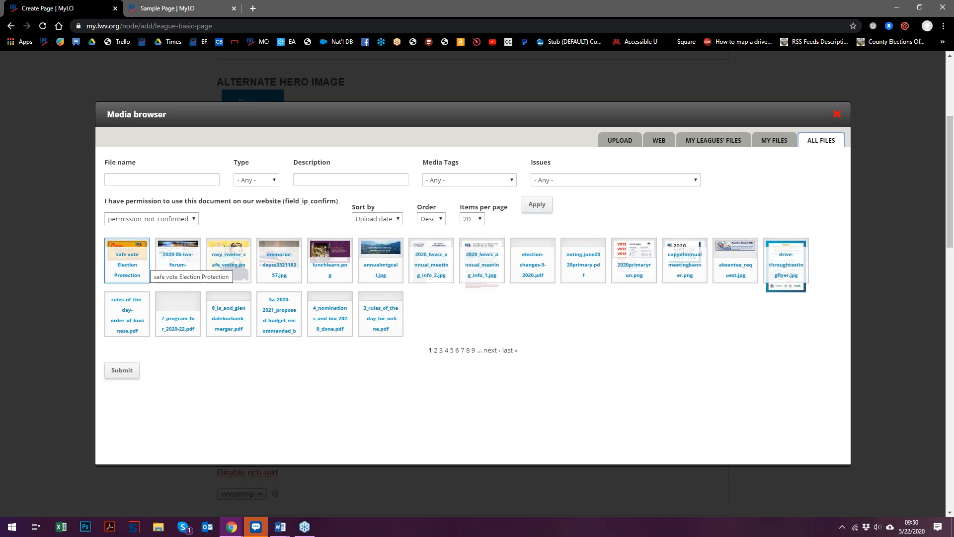
{"action": "left_click", "coordinate": [122, 370]}
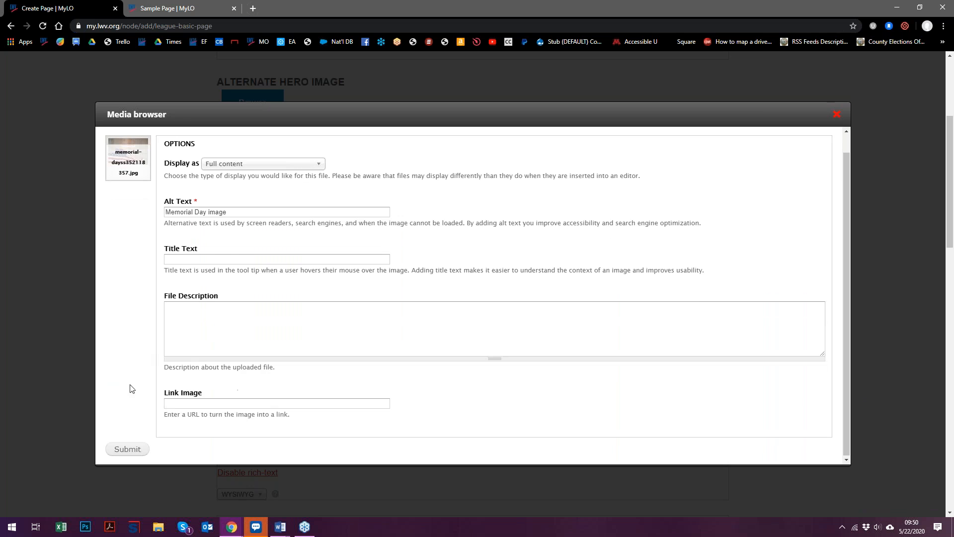
Set the Memorial Day image to display at Quarter Size and insert it into the body.
{"action": "left_click", "coordinate": [241, 164]}
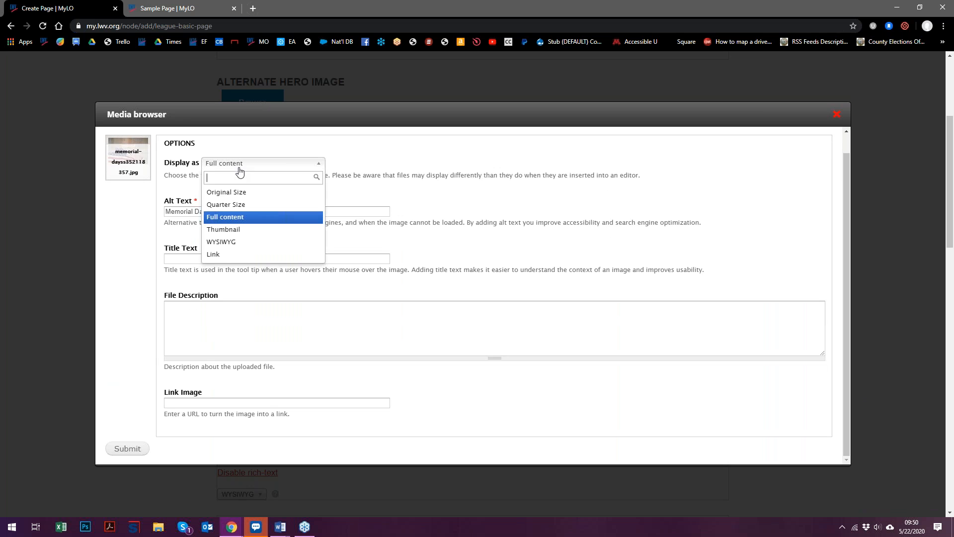
{"action": "left_click", "coordinate": [233, 205]}
{"action": "left_click", "coordinate": [125, 448]}
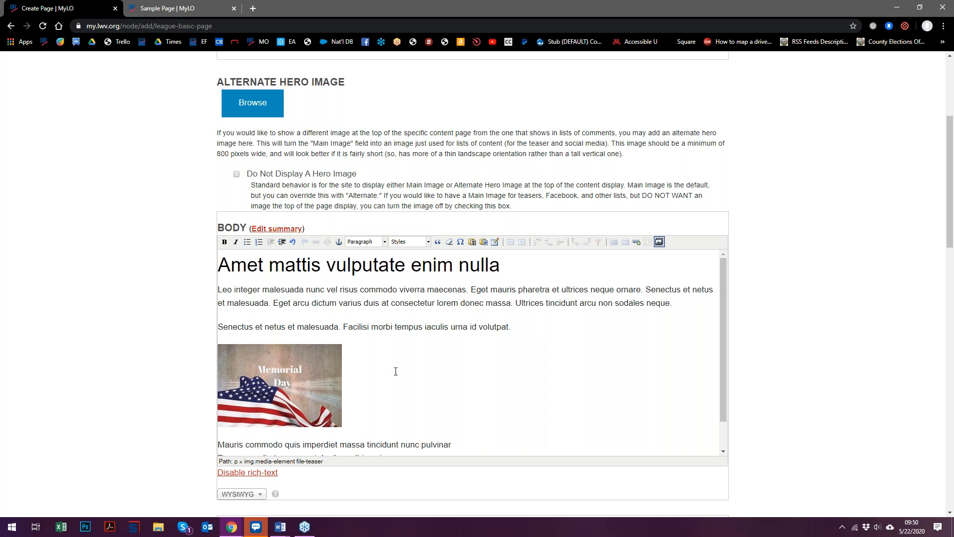
Select the Memorial Day image in the body and look through the available styles, including the image float options.
{"action": "scroll", "coordinate": [385, 388], "scroll_direction": "down", "scroll_amount": 1}
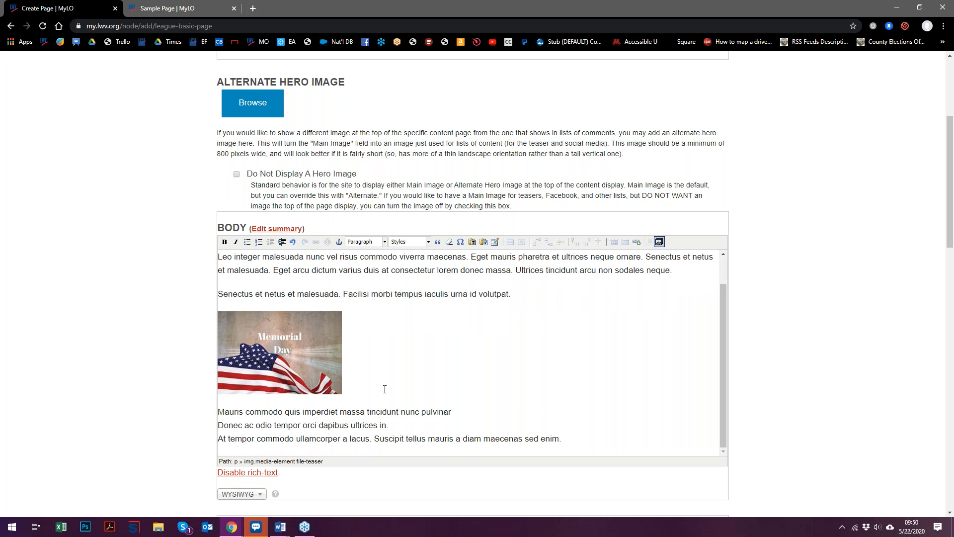
{"action": "scroll", "coordinate": [169, 309], "scroll_direction": "down", "scroll_amount": 2}
{"action": "left_click", "coordinate": [260, 262]}
{"action": "left_click", "coordinate": [427, 142]}
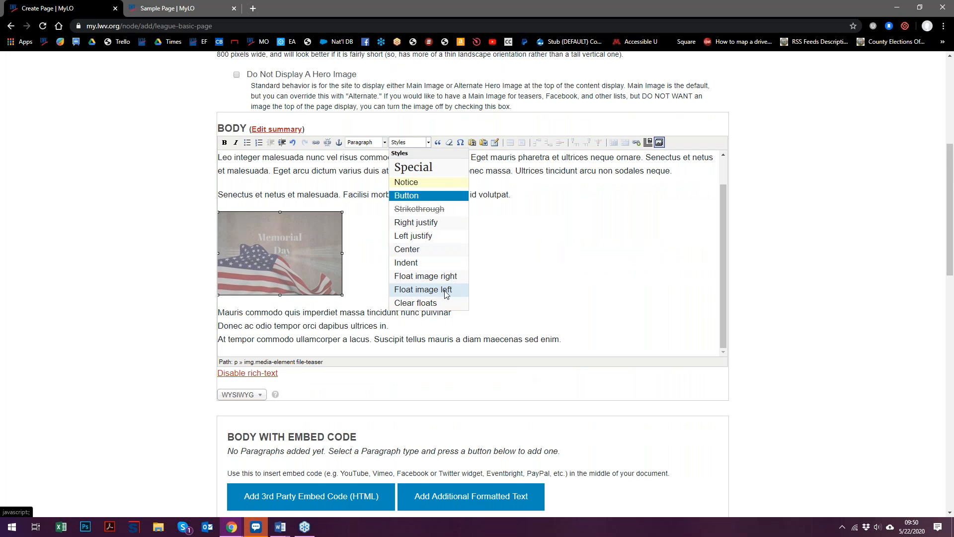
{"action": "left_click", "coordinate": [305, 264]}
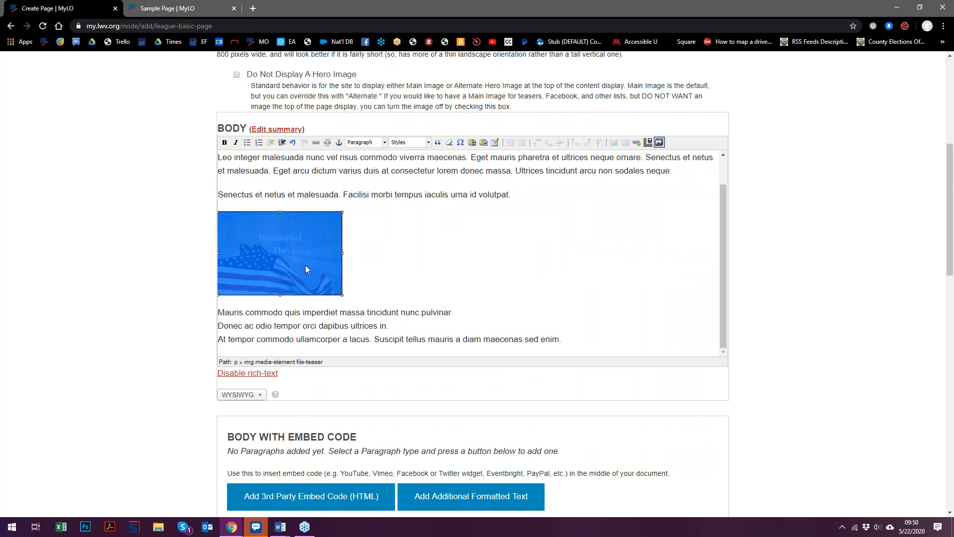
{"action": "left_click", "coordinate": [423, 270]}
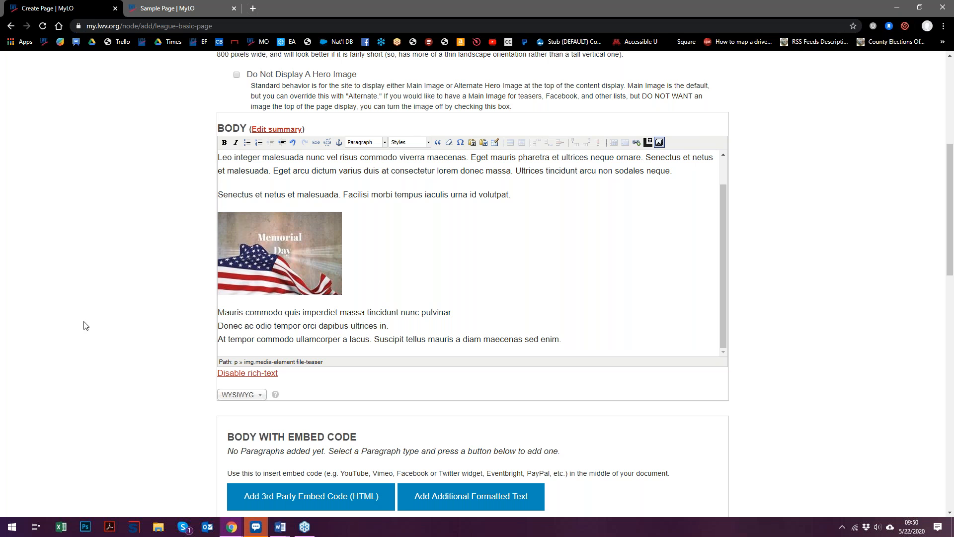
Look over the form's remaining access, league and publishing settings and return to the Body.
{"action": "scroll", "coordinate": [144, 320], "scroll_direction": "down", "scroll_amount": 13}
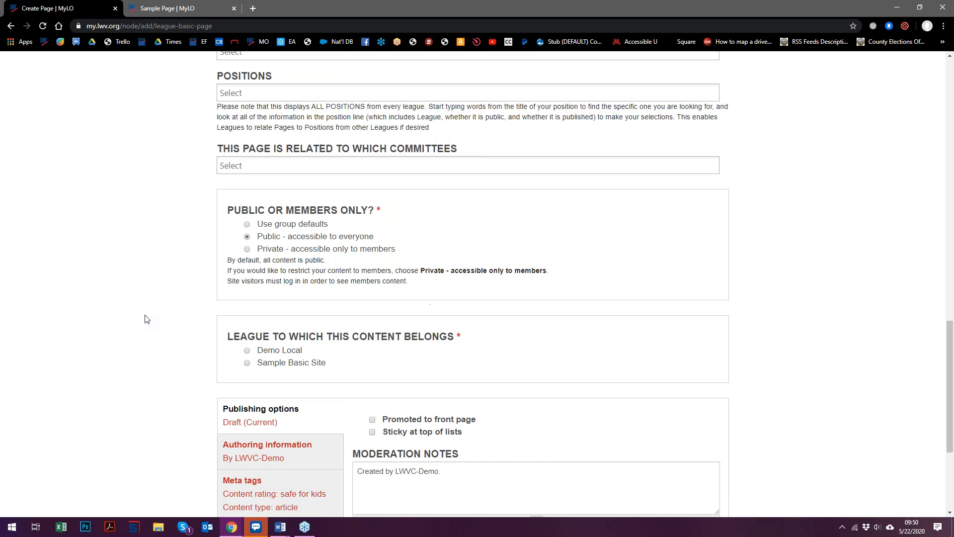
{"action": "scroll", "coordinate": [147, 319], "scroll_direction": "down", "scroll_amount": 3}
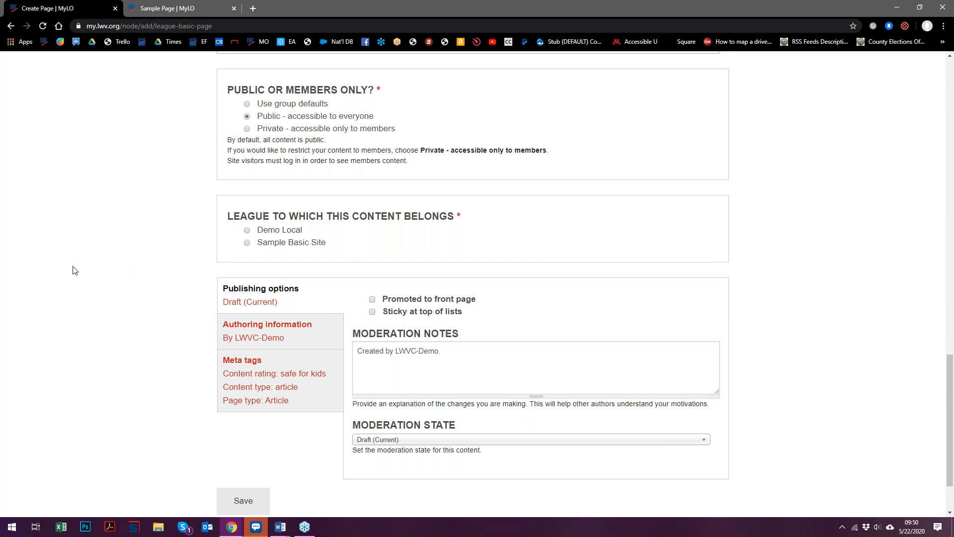
{"action": "scroll", "coordinate": [123, 283], "scroll_direction": "up", "scroll_amount": 15}
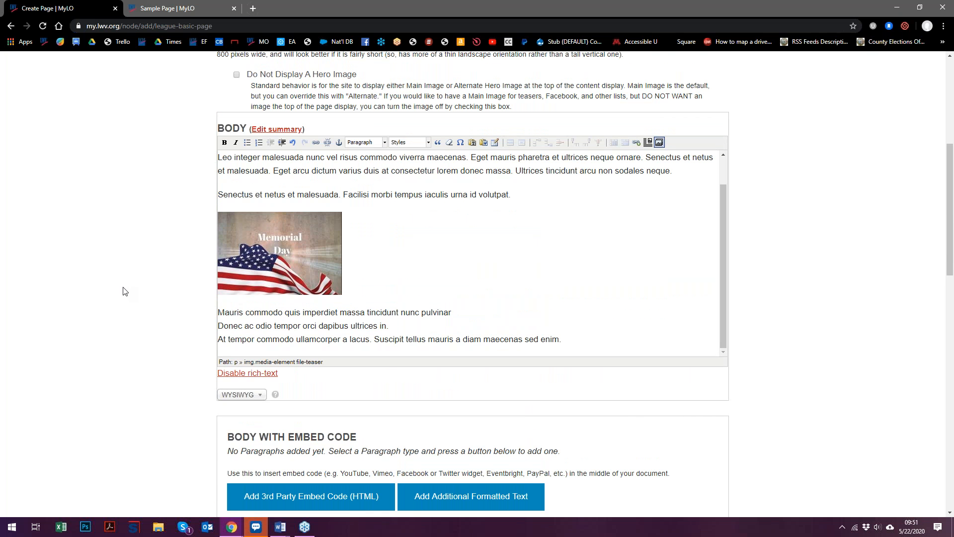
Compare the three lines below the Memorial Day image with the paragraphs above it and look through the available text formats.
{"action": "scroll", "coordinate": [475, 287], "scroll_direction": "up", "scroll_amount": 1}
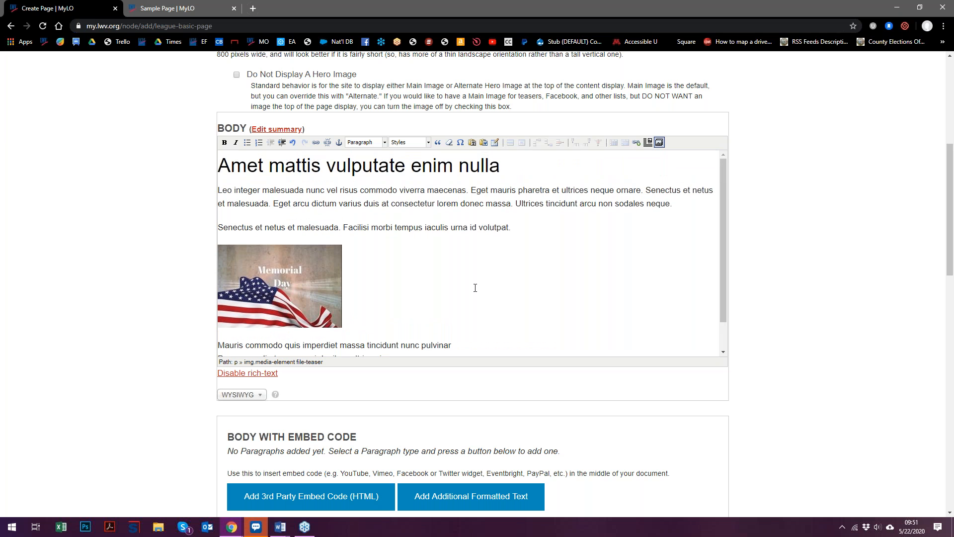
{"action": "scroll", "coordinate": [467, 283], "scroll_direction": "down", "scroll_amount": 1}
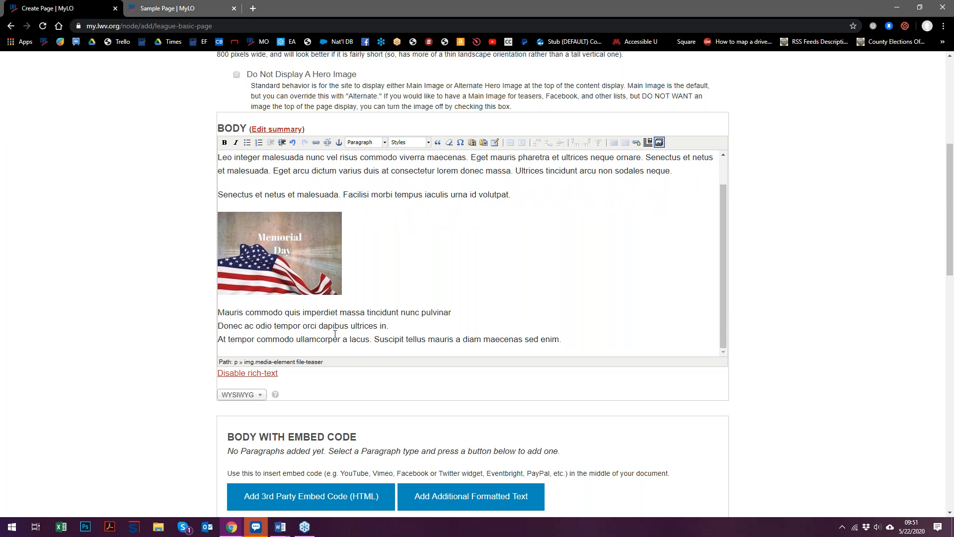
{"action": "left_click", "coordinate": [585, 339]}
{"action": "left_click_drag", "start_coordinate": [584, 340], "coordinate": [210, 313]}
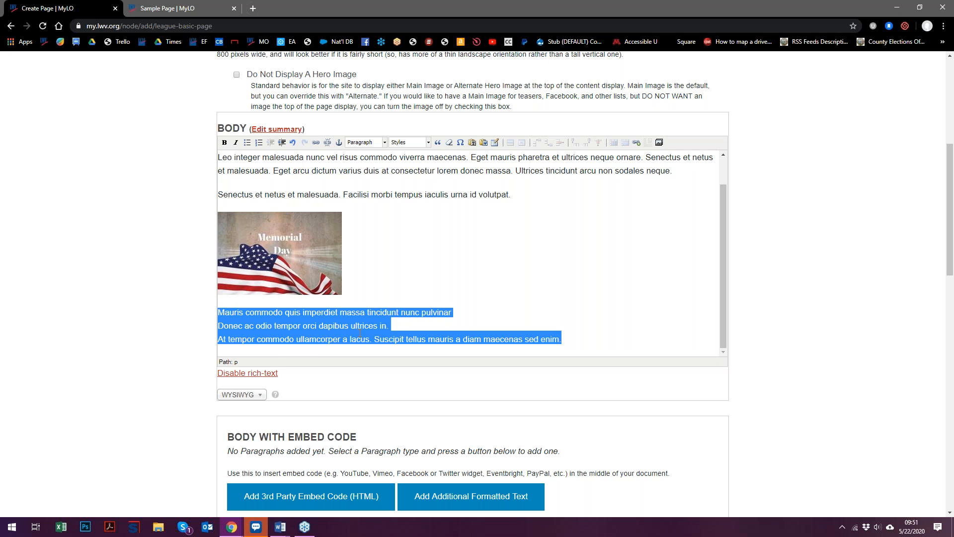
{"action": "left_click", "coordinate": [376, 144]}
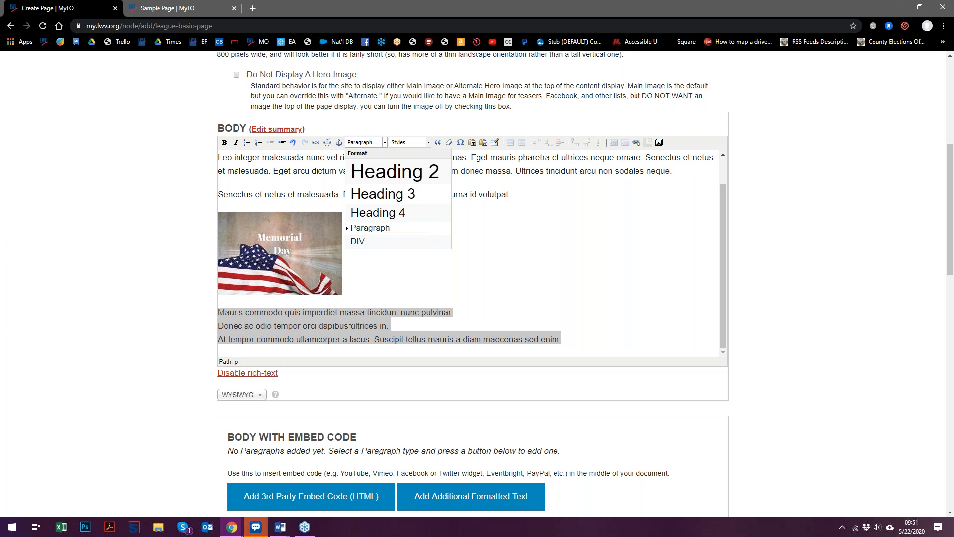
{"action": "left_click", "coordinate": [230, 185]}
{"action": "left_click", "coordinate": [244, 194]}
{"action": "left_click_drag", "start_coordinate": [520, 200], "coordinate": [217, 157]}
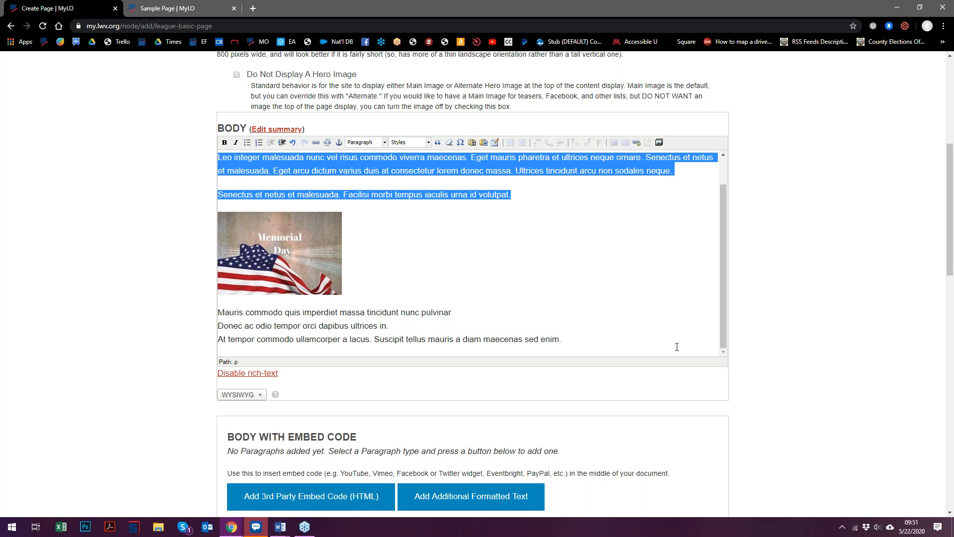
{"action": "left_click", "coordinate": [934, 421]}
Split the lines starting "Mauris commodo", "Donec ac odio" and "At tempor commodo" below the image into separate paragraphs without extra empty lines.
{"action": "left_click", "coordinate": [218, 313]}
{"action": "left_click_drag", "start_coordinate": [218, 313], "coordinate": [576, 341]}
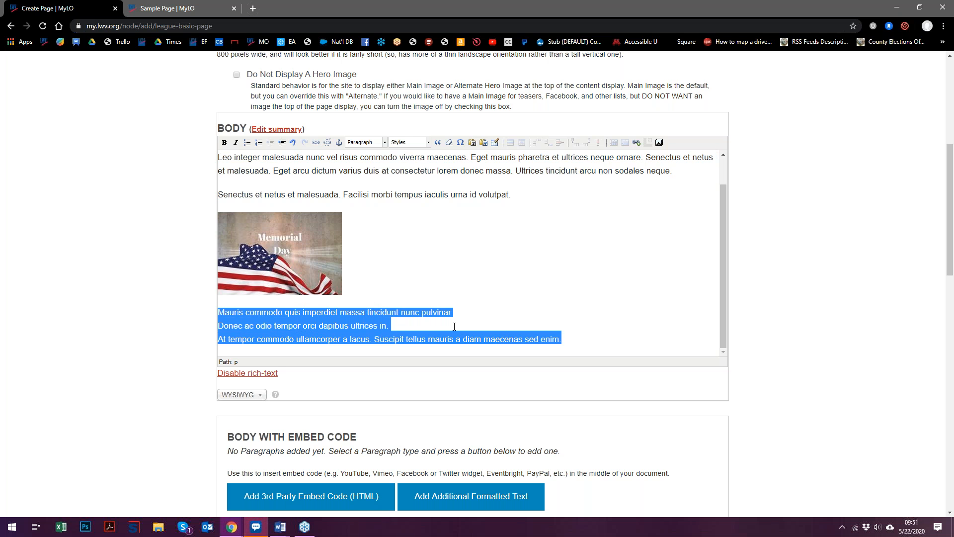
{"action": "left_click", "coordinate": [466, 315]}
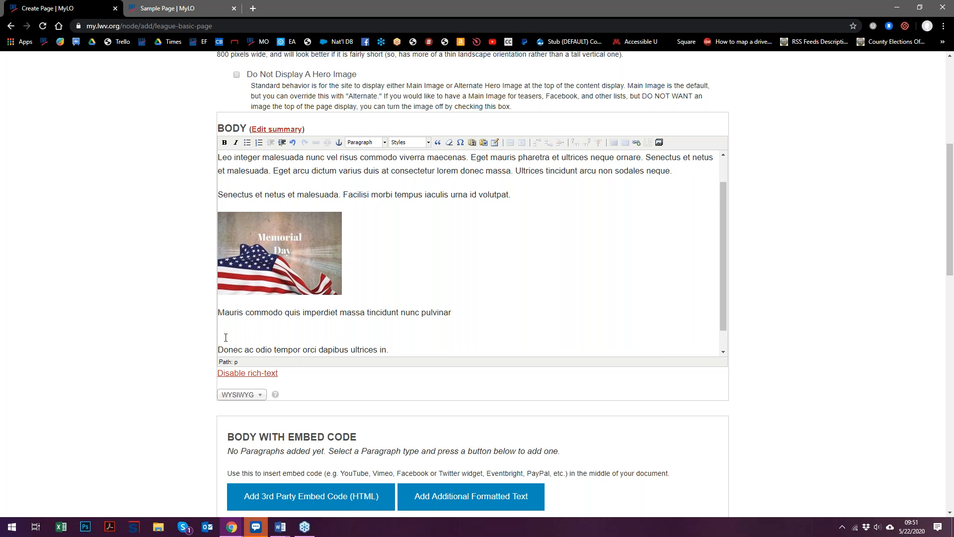
{"action": "scroll", "coordinate": [434, 301], "scroll_direction": "down", "scroll_amount": 1}
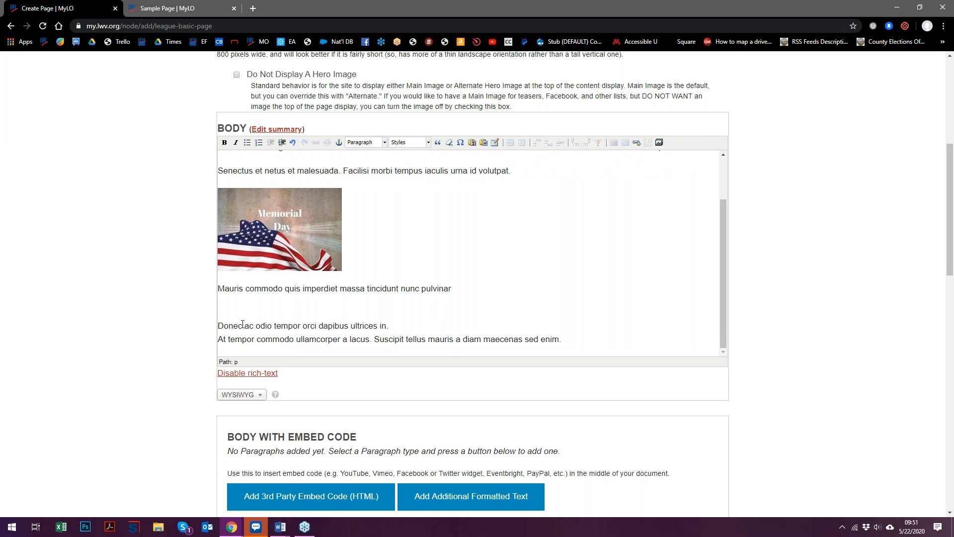
{"action": "key", "text": "BackSpace"}
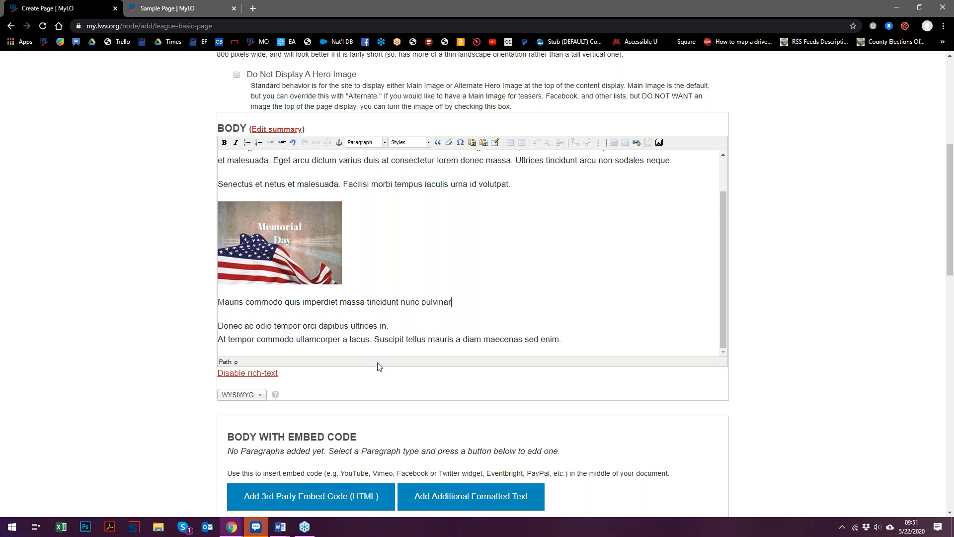
{"action": "left_click_drag", "start_coordinate": [220, 316], "coordinate": [232, 315]}
{"action": "double_click", "coordinate": [226, 315]}
{"action": "left_click", "coordinate": [401, 325]}
{"action": "key", "text": "Return"}
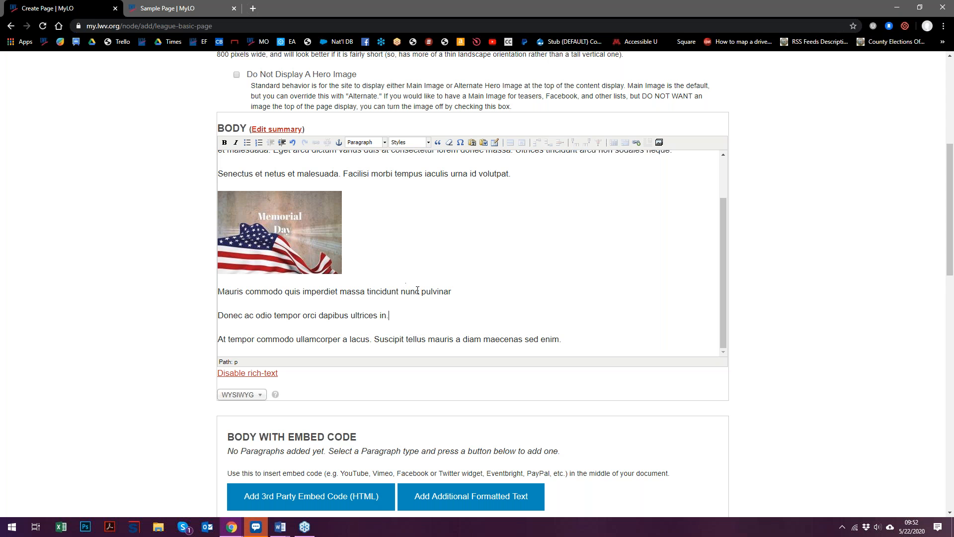
Try the DIV format on the three paragraphs below the image, and set them back to Paragraph.
{"action": "scroll", "coordinate": [392, 304], "scroll_direction": "down", "scroll_amount": 2}
{"action": "scroll", "coordinate": [375, 311], "scroll_direction": "up", "scroll_amount": 2}
{"action": "left_click_drag", "start_coordinate": [390, 315], "coordinate": [223, 314]}
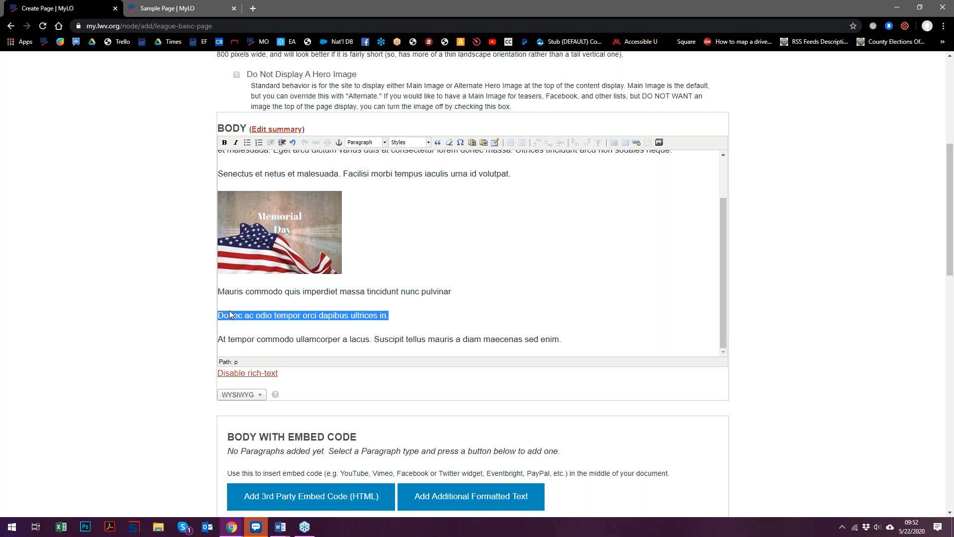
{"action": "left_click_drag", "start_coordinate": [562, 339], "coordinate": [217, 295]}
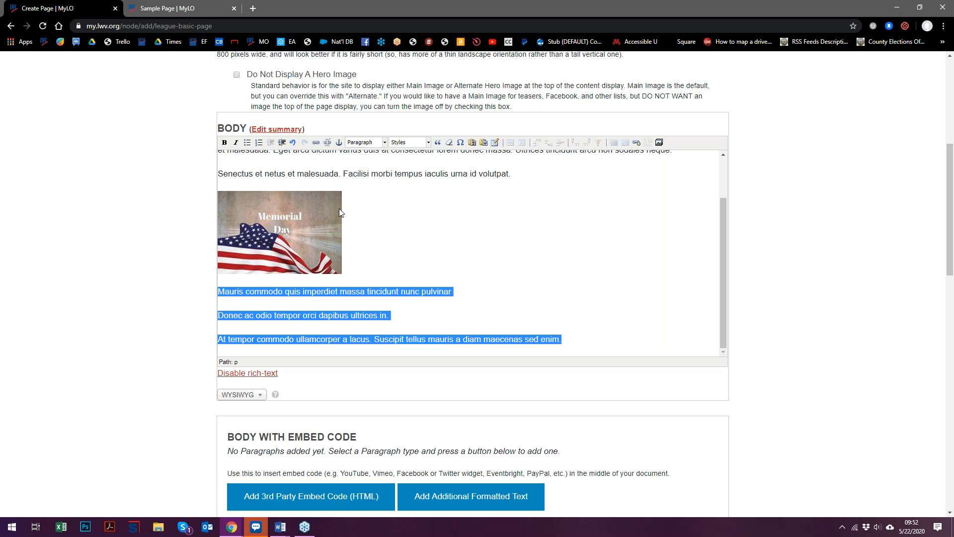
{"action": "left_click", "coordinate": [368, 144]}
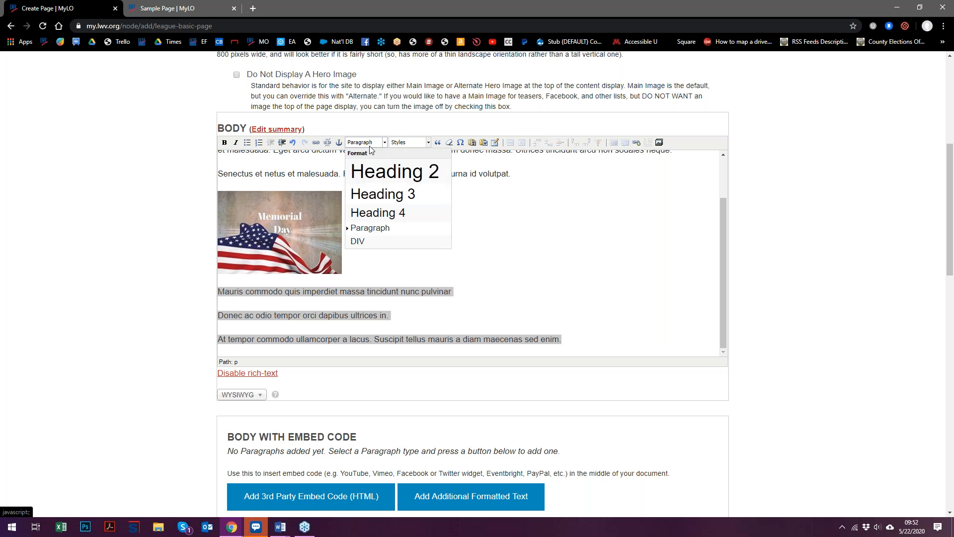
{"action": "left_click", "coordinate": [379, 242]}
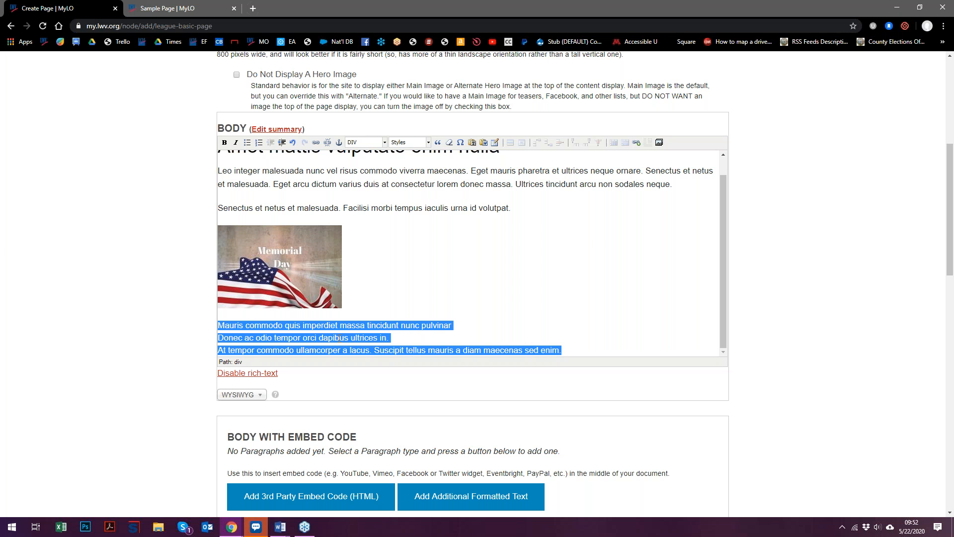
{"action": "left_click", "coordinate": [370, 142]}
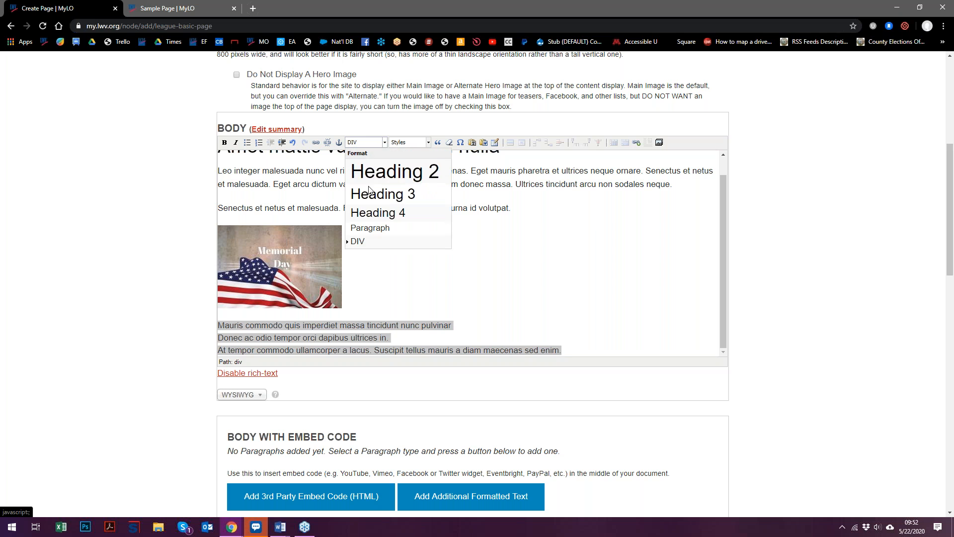
{"action": "left_click", "coordinate": [380, 228]}
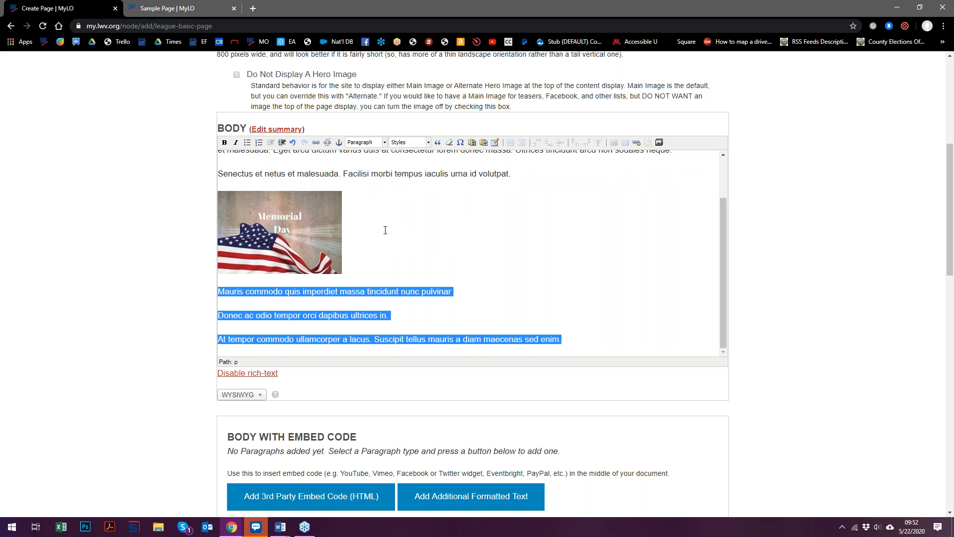
{"action": "left_click", "coordinate": [289, 326]}
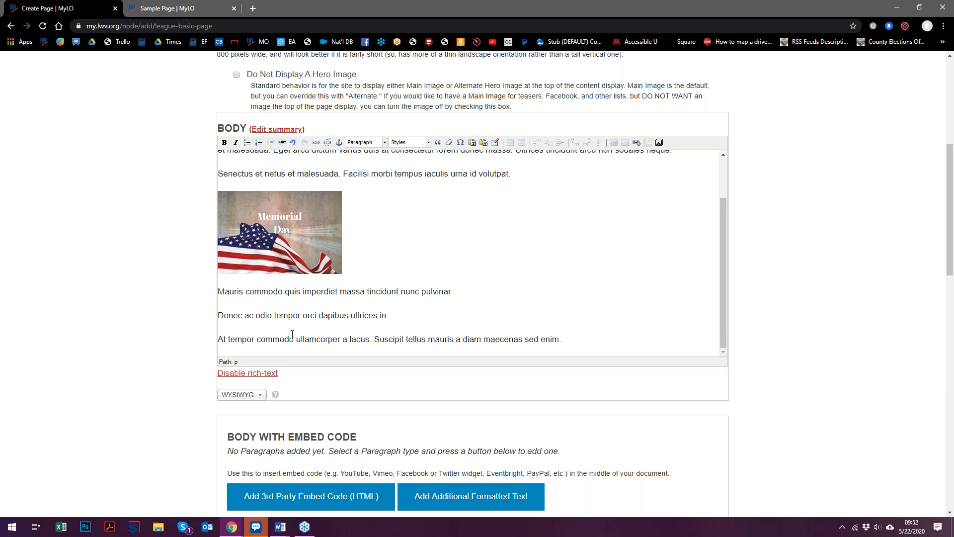
Look over the body's text format choices and the embed code, attachment, issue, position, committee, access and league sections of the form.
{"action": "scroll", "coordinate": [272, 302], "scroll_direction": "up", "scroll_amount": 2}
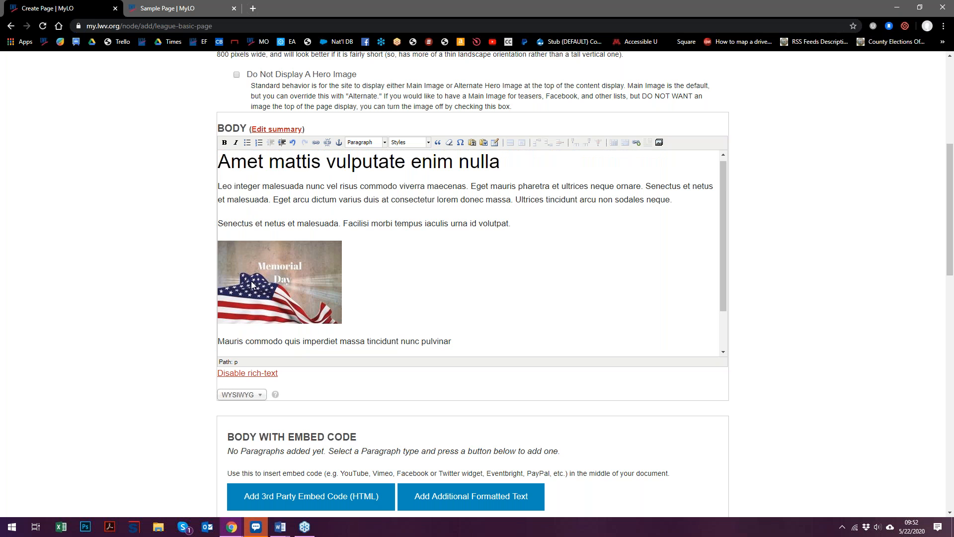
{"action": "scroll", "coordinate": [166, 285], "scroll_direction": "down", "scroll_amount": 14}
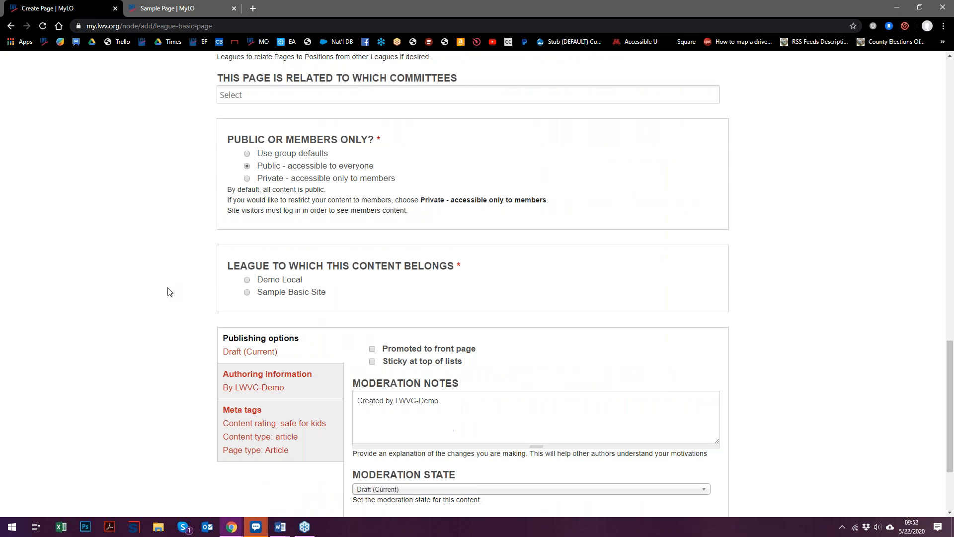
{"action": "scroll", "coordinate": [166, 293], "scroll_direction": "up", "scroll_amount": 5}
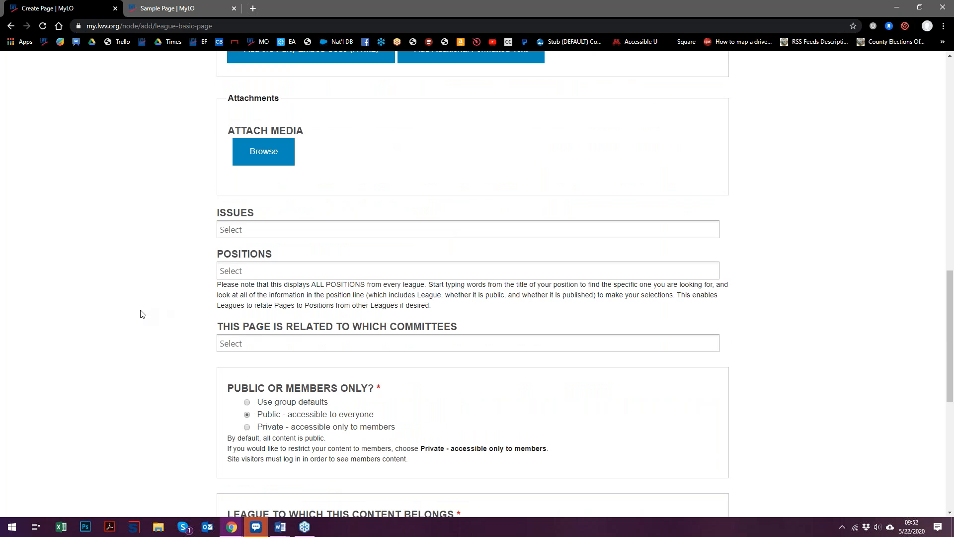
{"action": "scroll", "coordinate": [141, 313], "scroll_direction": "up", "scroll_amount": 7}
{"action": "scroll", "coordinate": [147, 251], "scroll_direction": "up", "scroll_amount": 1}
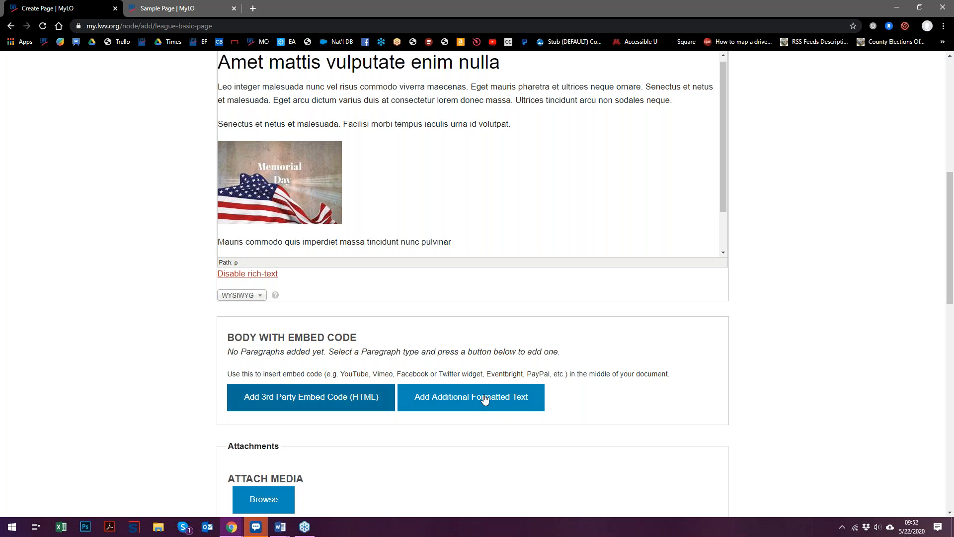
{"action": "left_click", "coordinate": [260, 299]}
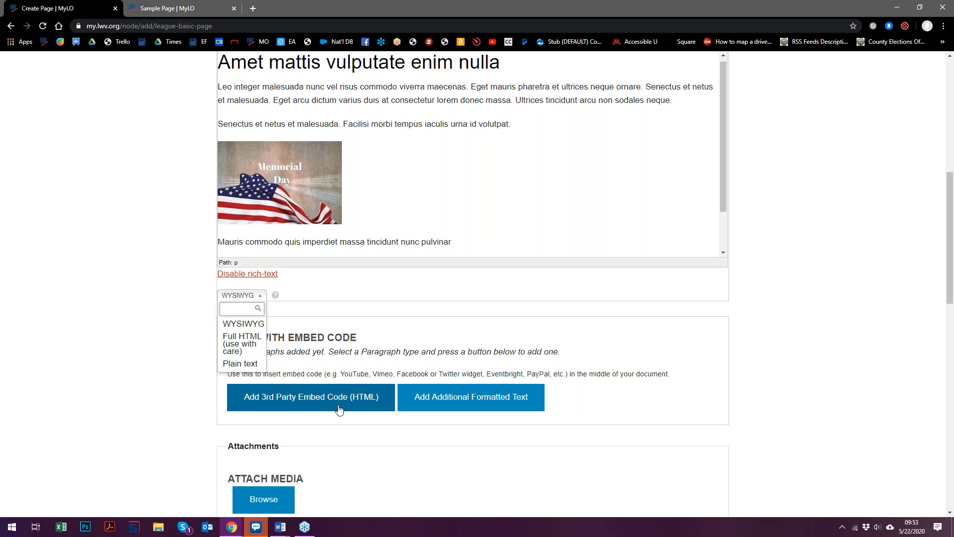
{"action": "left_click", "coordinate": [261, 298]}
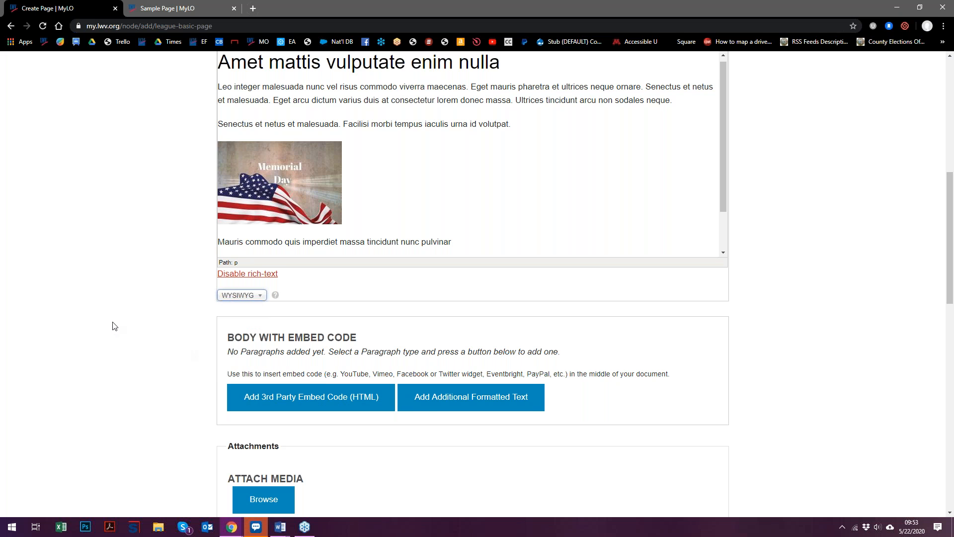
{"action": "scroll", "coordinate": [124, 323], "scroll_direction": "down", "scroll_amount": 3}
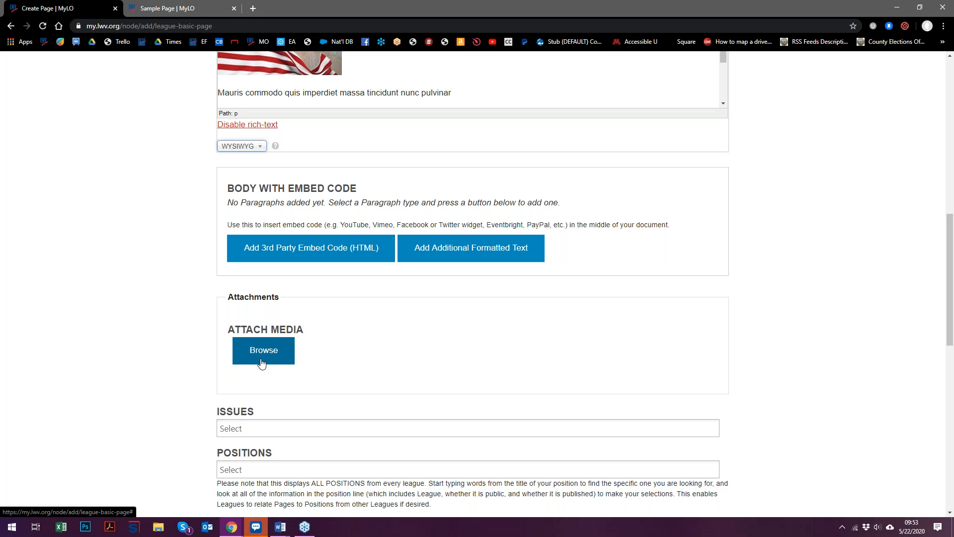
{"action": "scroll", "coordinate": [181, 431], "scroll_direction": "up", "scroll_amount": 1}
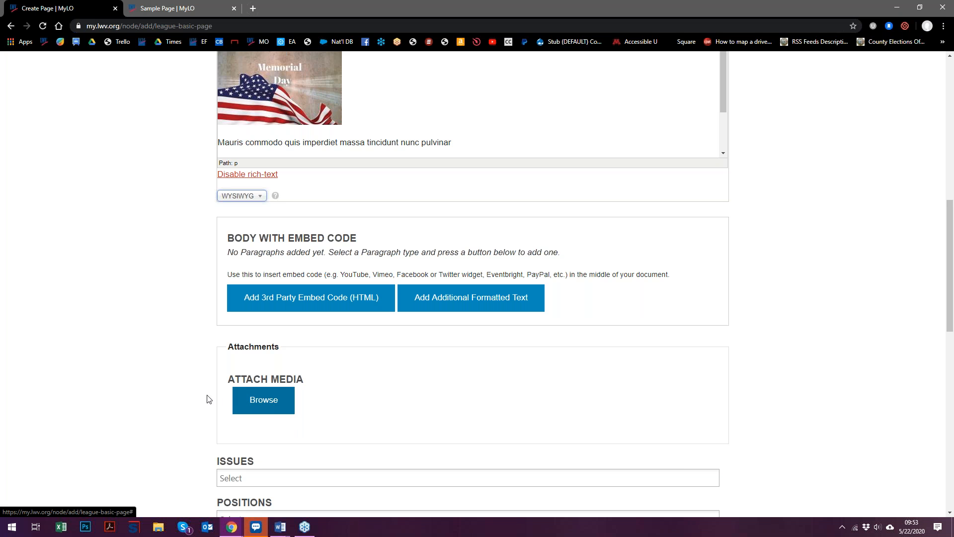
{"action": "scroll", "coordinate": [207, 393], "scroll_direction": "down", "scroll_amount": 1}
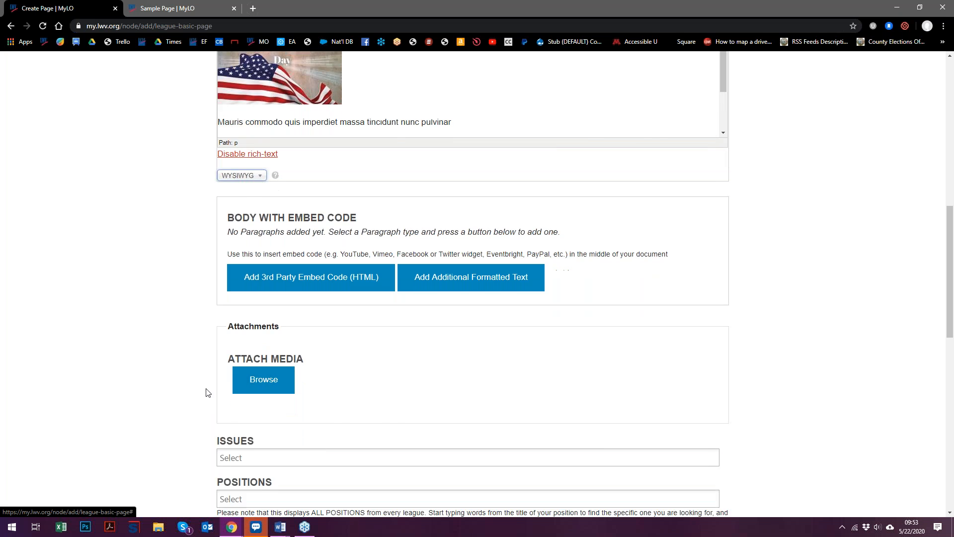
{"action": "scroll", "coordinate": [207, 392], "scroll_direction": "down", "scroll_amount": 4}
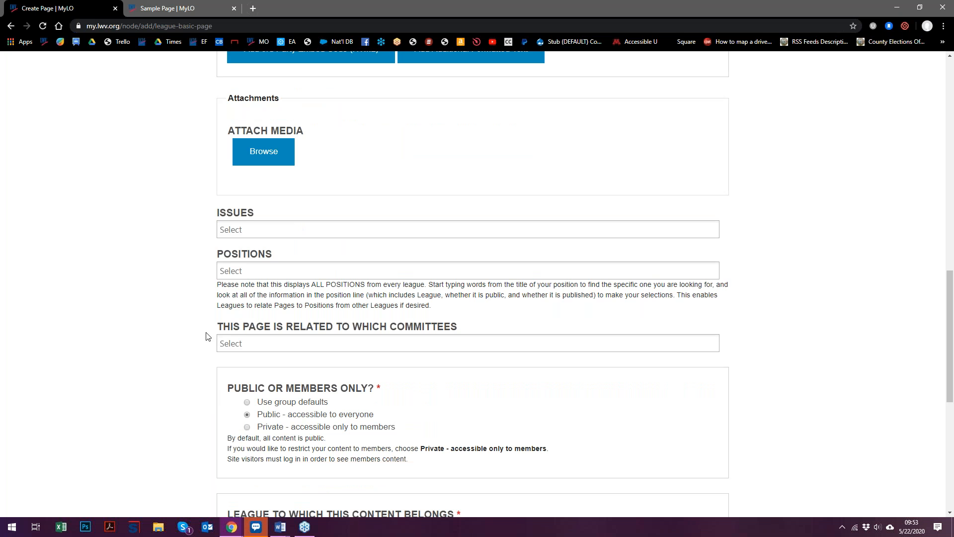
{"action": "scroll", "coordinate": [187, 378], "scroll_direction": "down", "scroll_amount": 4}
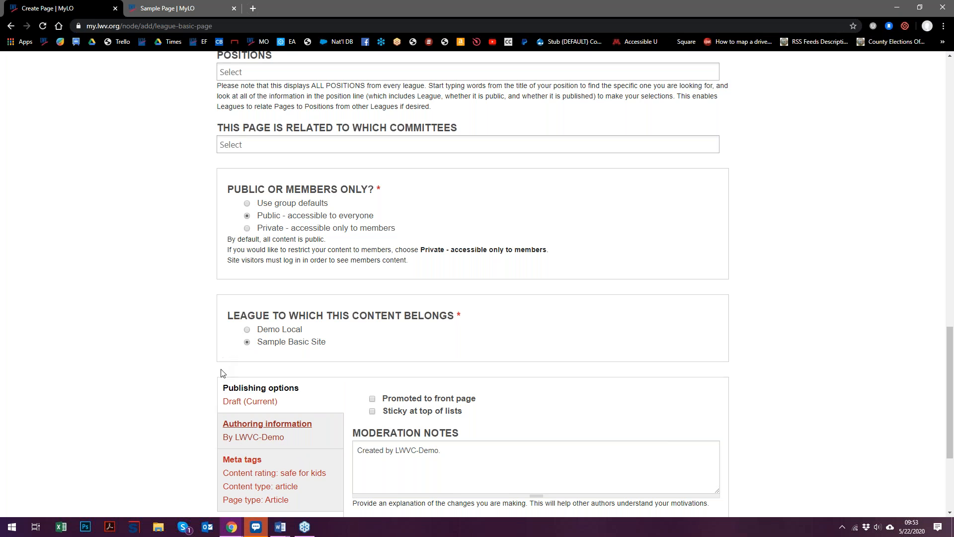
Assign the page to the Demo Local league and save it as a draft.
{"action": "left_click", "coordinate": [248, 330]}
{"action": "scroll", "coordinate": [214, 386], "scroll_direction": "down", "scroll_amount": 4}
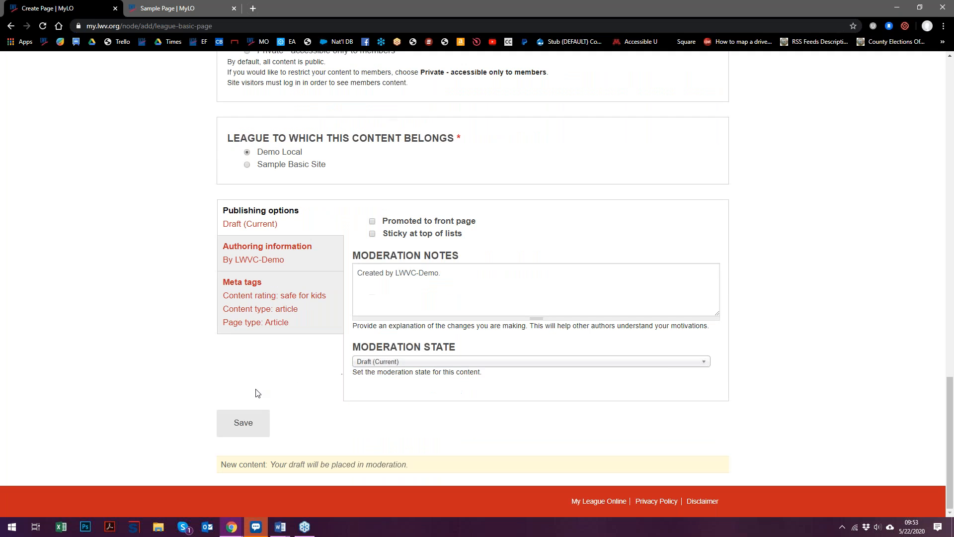
{"action": "left_click", "coordinate": [234, 433]}
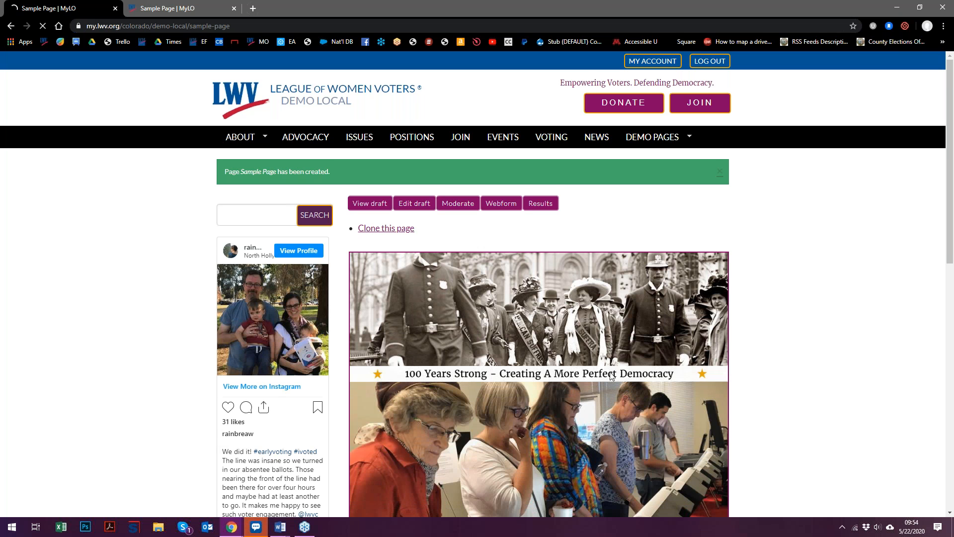
Review the saved page's main image, heading, body paragraphs and Memorial Day image.
{"action": "scroll", "coordinate": [610, 372], "scroll_direction": "down", "scroll_amount": 2}
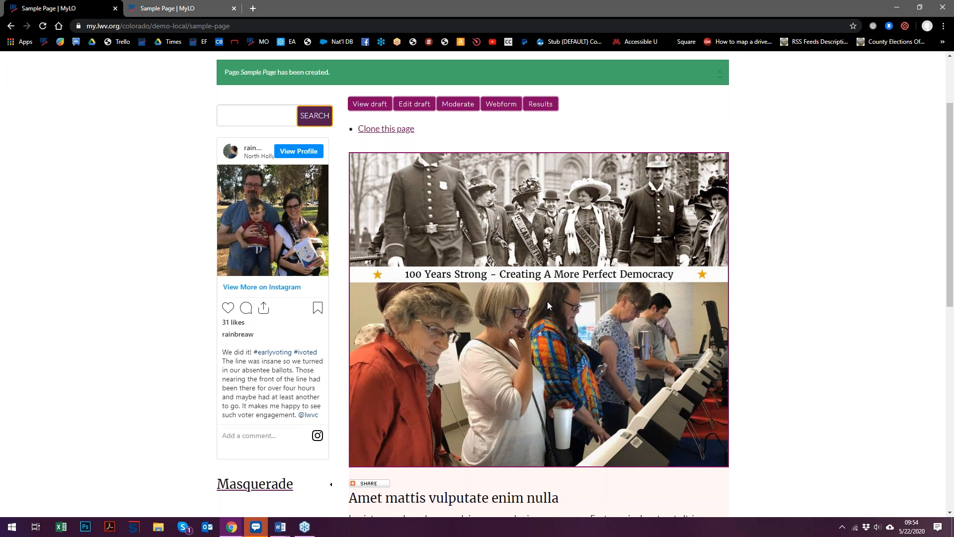
{"action": "scroll", "coordinate": [547, 302], "scroll_direction": "down", "scroll_amount": 3}
{"action": "scroll", "coordinate": [552, 317], "scroll_direction": "down", "scroll_amount": 3}
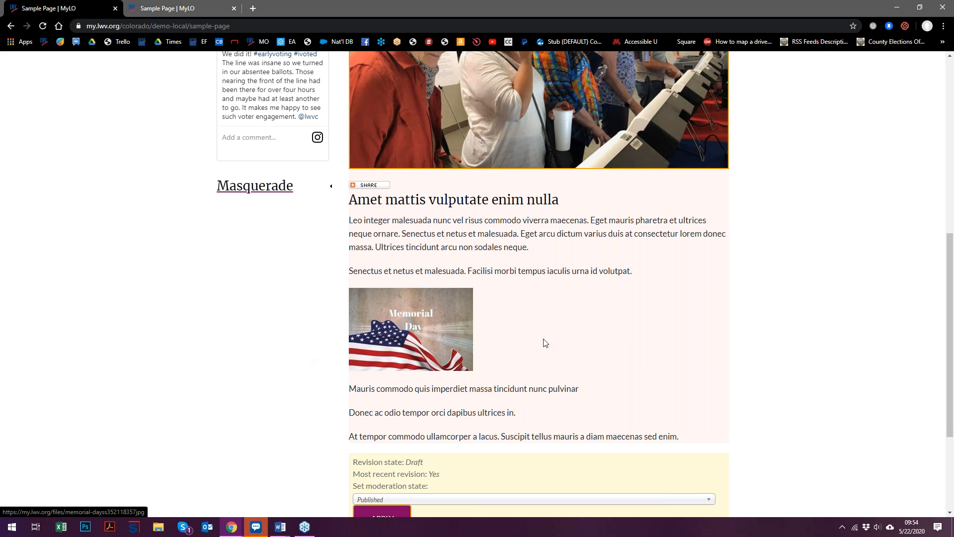
{"action": "scroll", "coordinate": [576, 408], "scroll_direction": "up", "scroll_amount": 1}
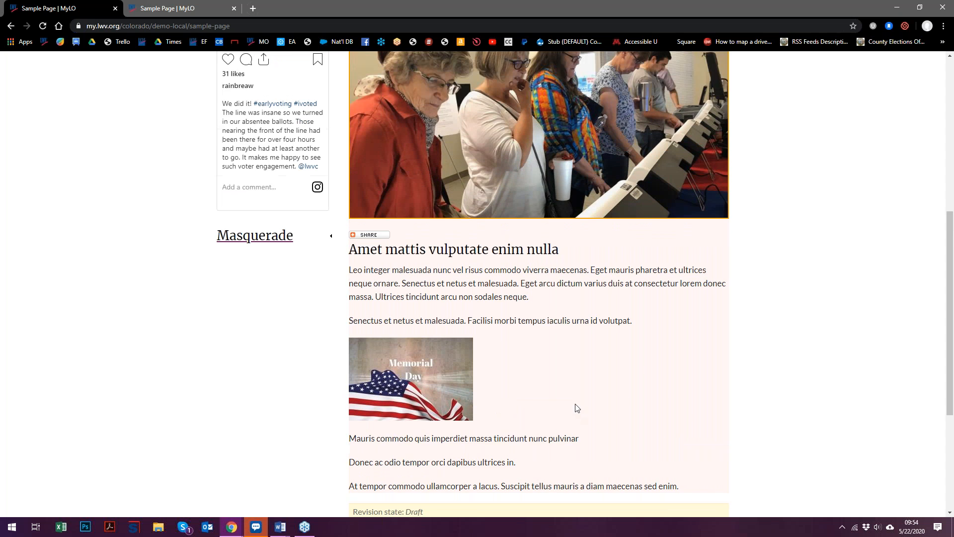
{"action": "scroll", "coordinate": [576, 408], "scroll_direction": "up", "scroll_amount": 3}
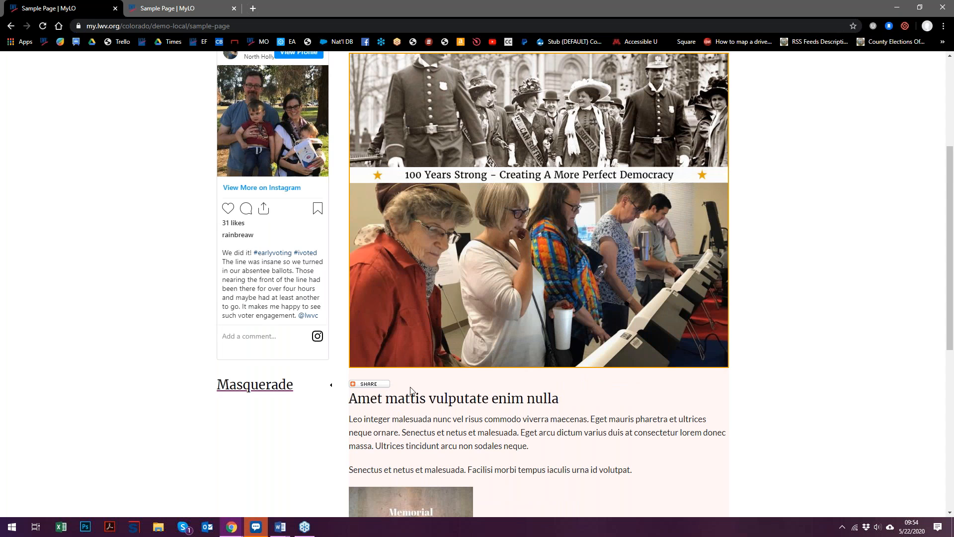
{"action": "scroll", "coordinate": [423, 209], "scroll_direction": "up", "scroll_amount": 3}
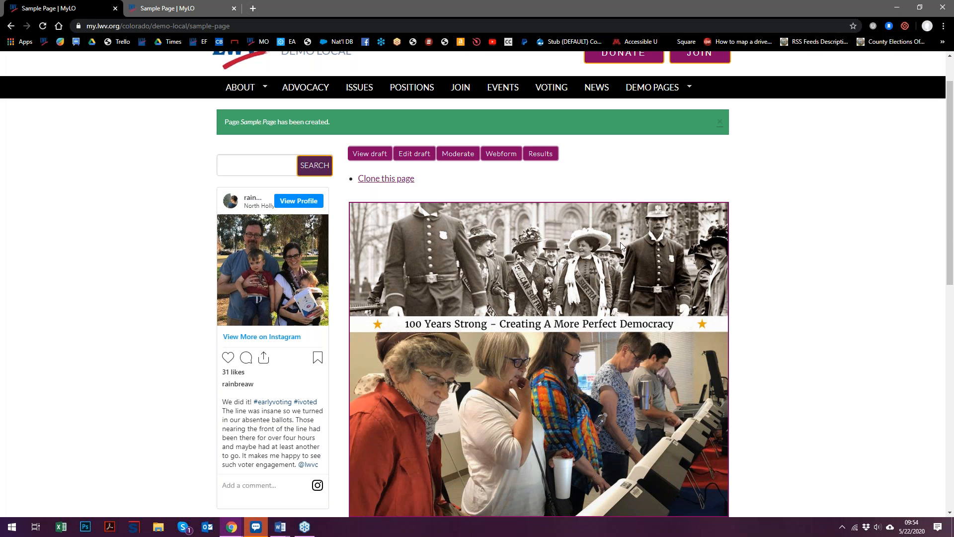
Reopen the Sample Page draft for editing, remove its main image and save the page.
{"action": "left_click", "coordinate": [411, 157]}
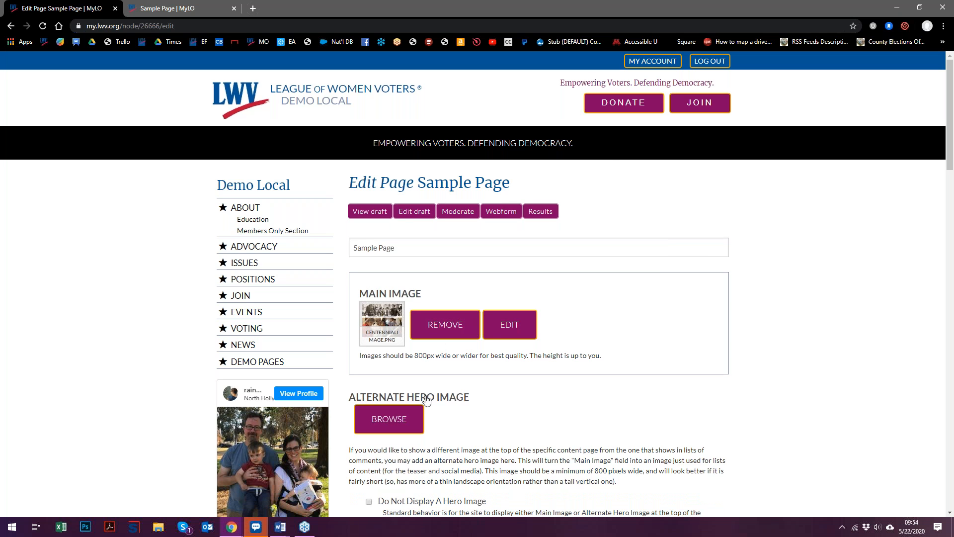
{"action": "left_click", "coordinate": [445, 324]}
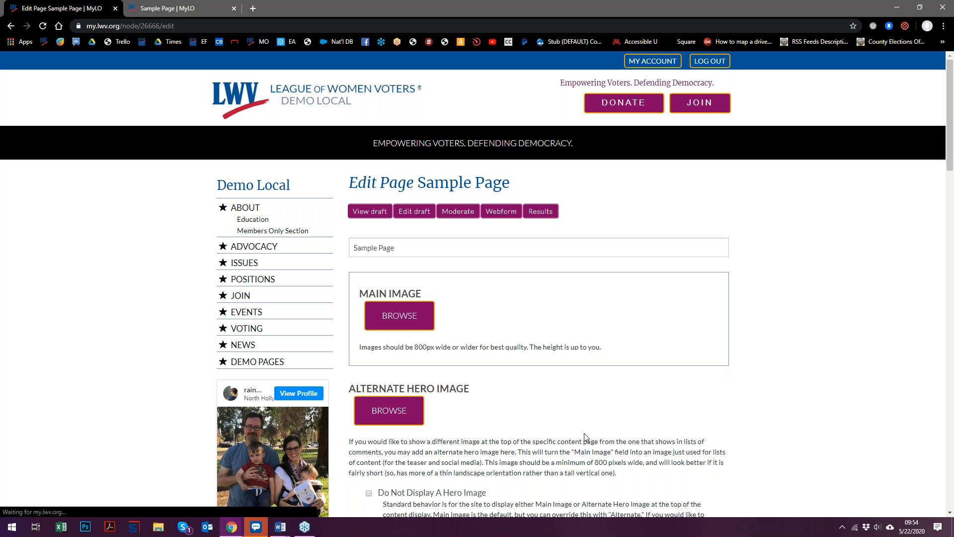
{"action": "scroll", "coordinate": [606, 415], "scroll_direction": "down", "scroll_amount": 1}
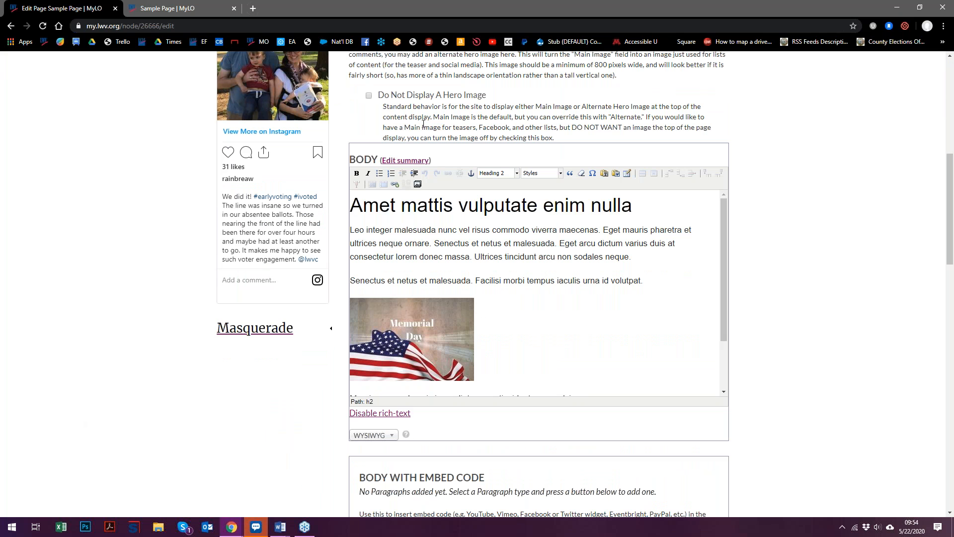
{"action": "scroll", "coordinate": [293, 278], "scroll_direction": "down", "scroll_amount": 8}
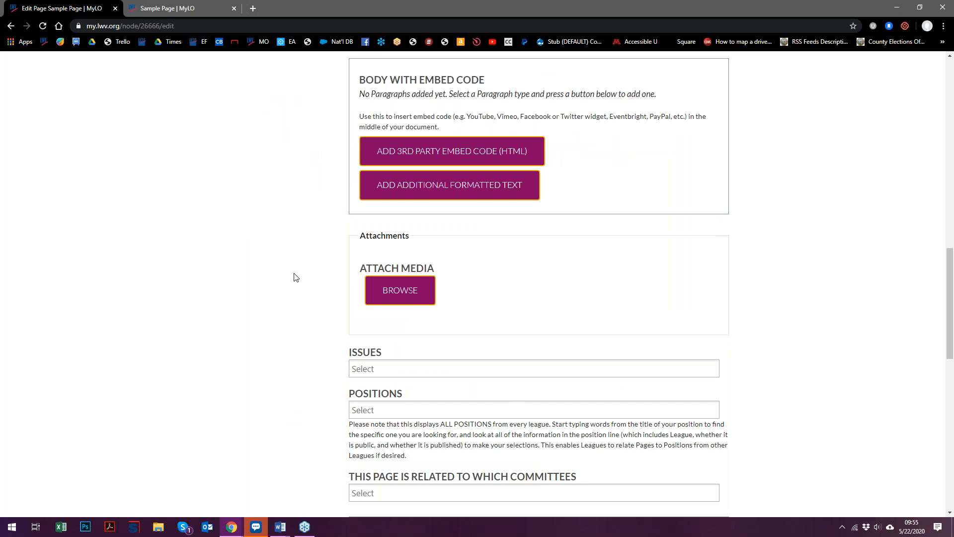
{"action": "scroll", "coordinate": [295, 275], "scroll_direction": "down", "scroll_amount": 8}
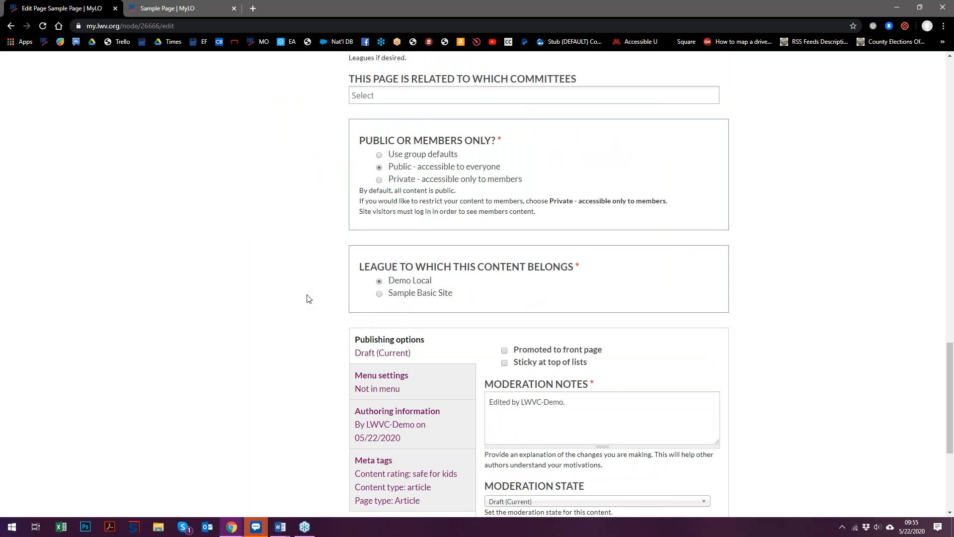
{"action": "scroll", "coordinate": [307, 298], "scroll_direction": "down", "scroll_amount": 3}
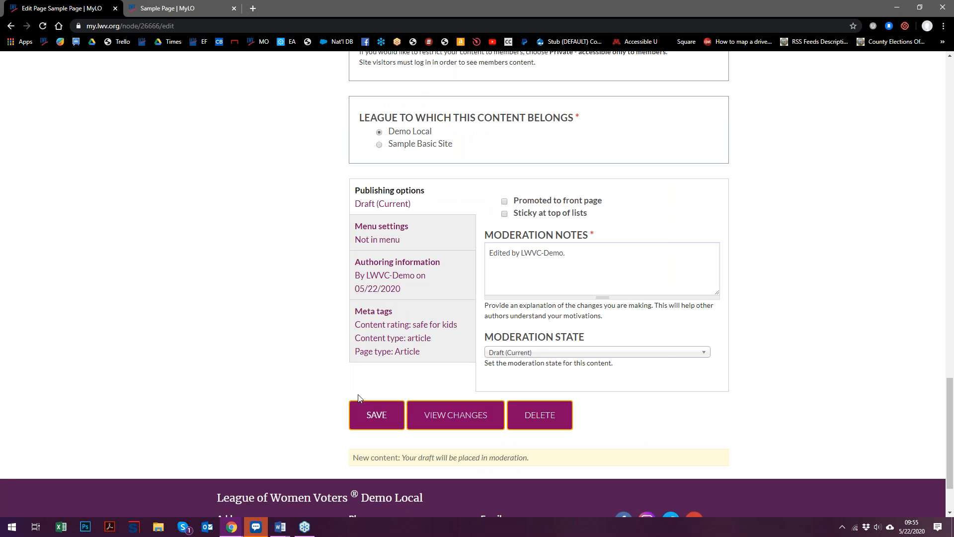
{"action": "left_click", "coordinate": [373, 418]}
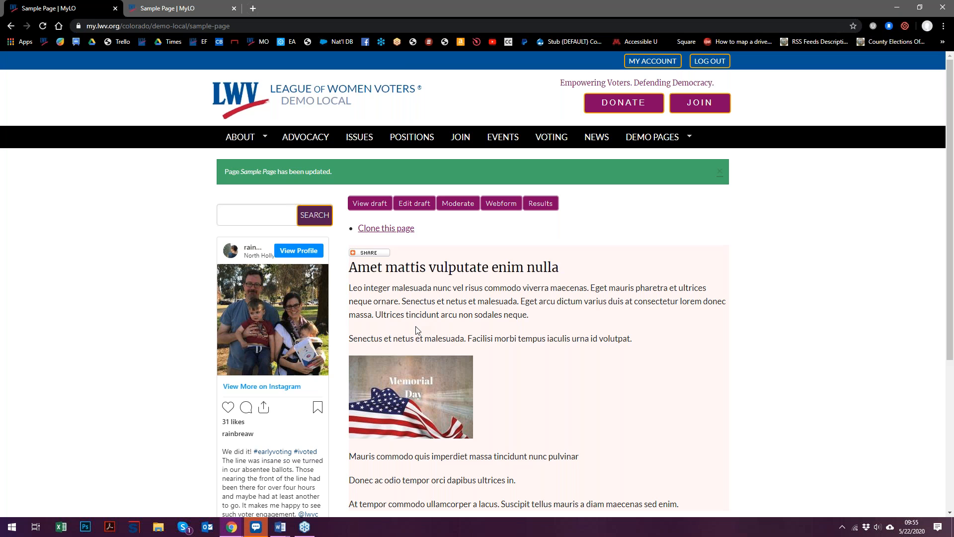
Review the saved page, reopen its draft for editing and apply the Float image right style to the Memorial Day image in the body.
{"action": "scroll", "coordinate": [416, 330], "scroll_direction": "down", "scroll_amount": 2}
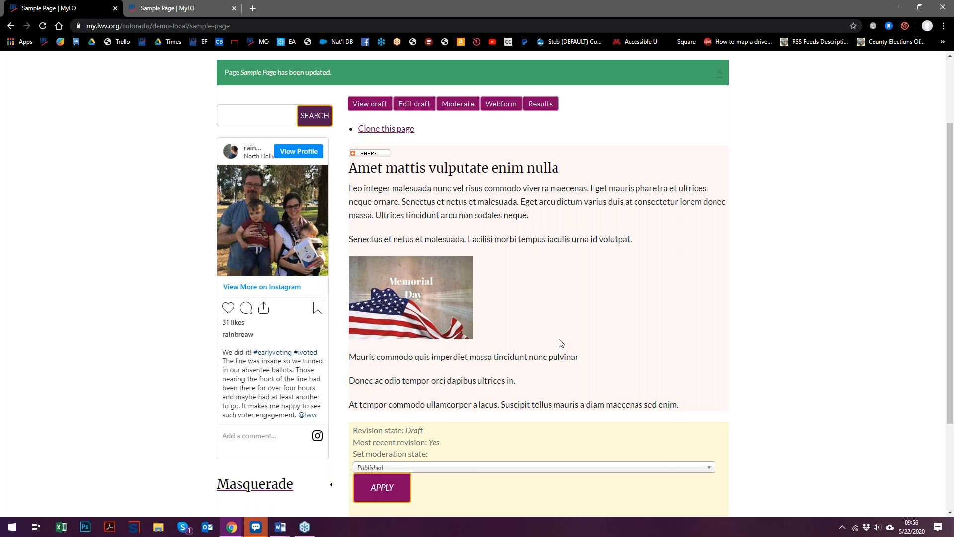
{"action": "left_click", "coordinate": [418, 110]}
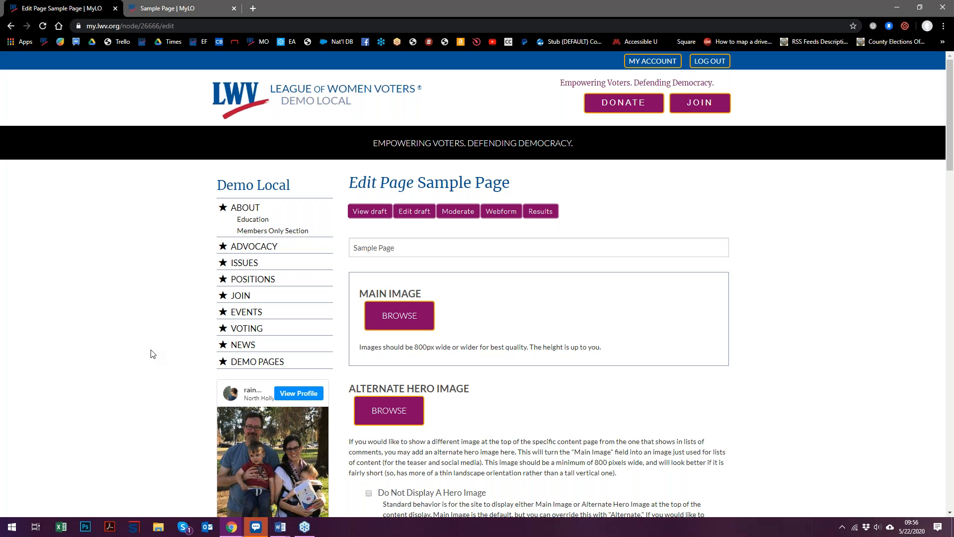
{"action": "scroll", "coordinate": [167, 370], "scroll_direction": "down", "scroll_amount": 6}
{"action": "scroll", "coordinate": [151, 385], "scroll_direction": "down", "scroll_amount": 2}
{"action": "left_click", "coordinate": [448, 329]}
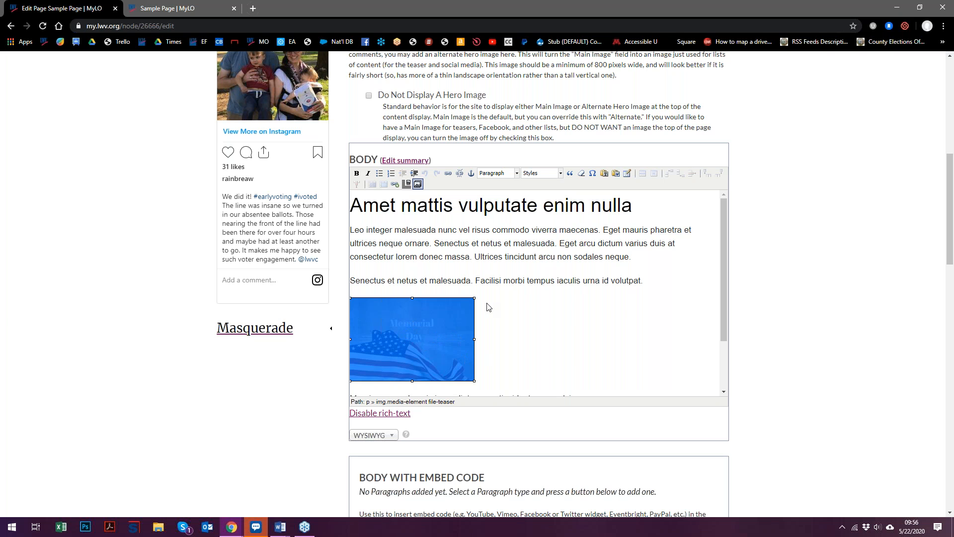
{"action": "left_click", "coordinate": [555, 178]}
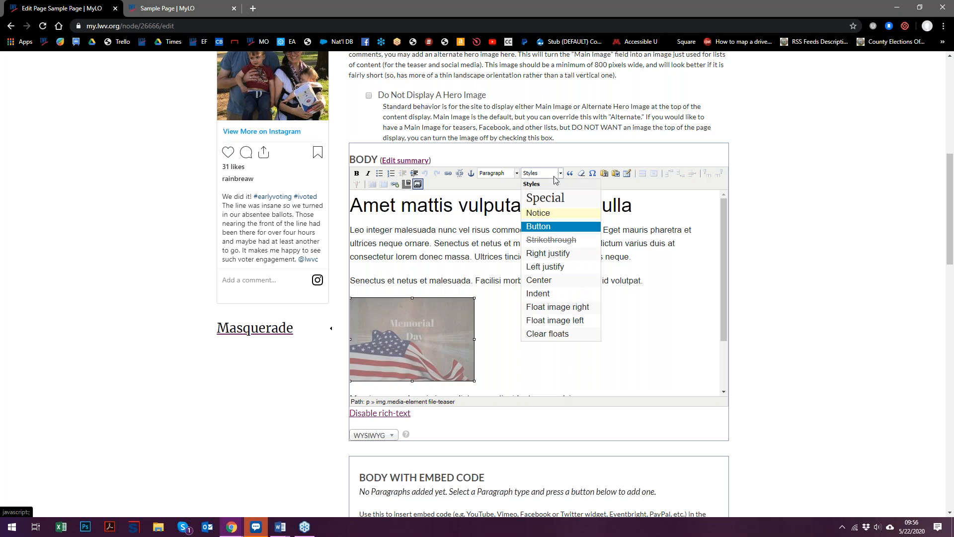
{"action": "left_click", "coordinate": [576, 308]}
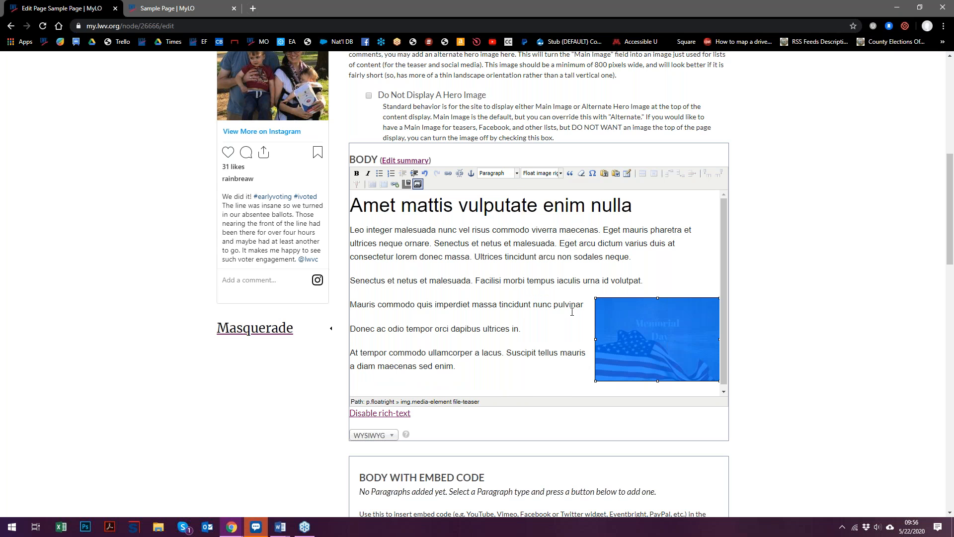
Apply the Float image left style to the Memorial Day image and remove its Float image right style.
{"action": "left_click", "coordinate": [542, 173]}
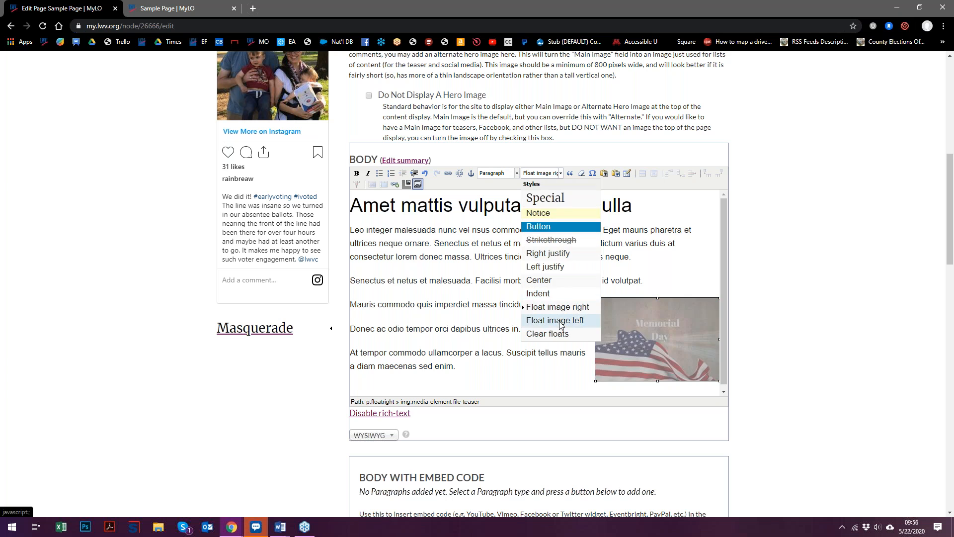
{"action": "left_click", "coordinate": [565, 324]}
{"action": "left_click", "coordinate": [538, 173]}
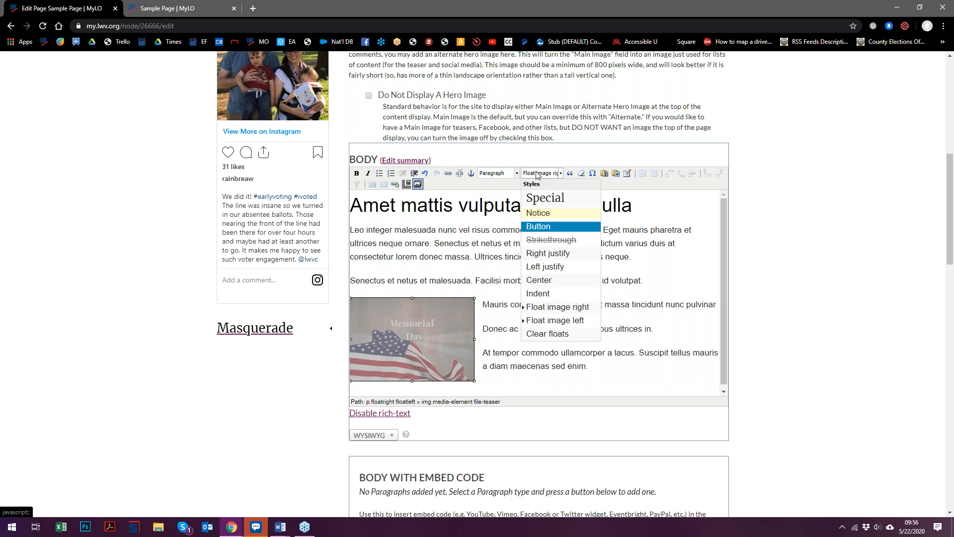
{"action": "left_click", "coordinate": [542, 311]}
Try the Clear floats style on the Memorial Day image and take it off again.
{"action": "left_click", "coordinate": [551, 174]}
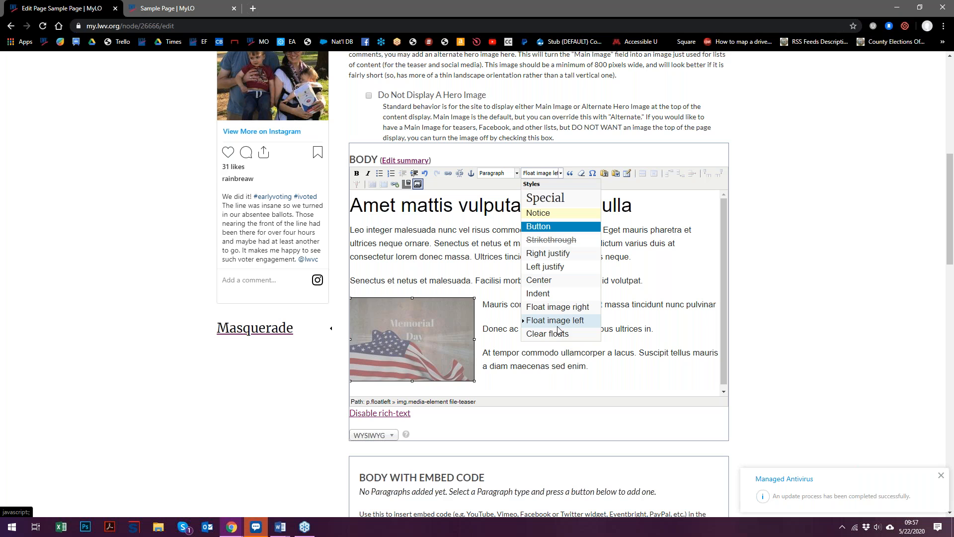
{"action": "left_click", "coordinate": [557, 333]}
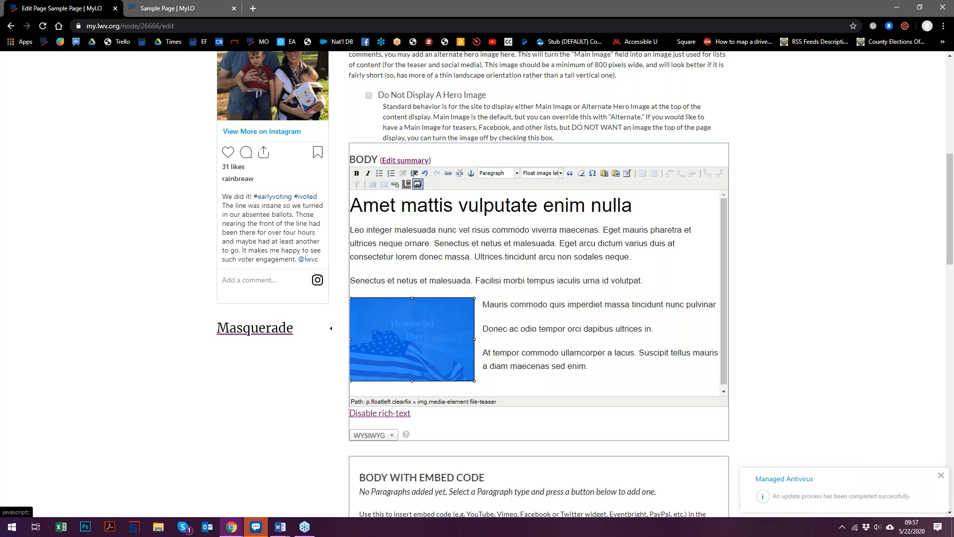
{"action": "left_click", "coordinate": [551, 177]}
{"action": "left_click", "coordinate": [550, 334]}
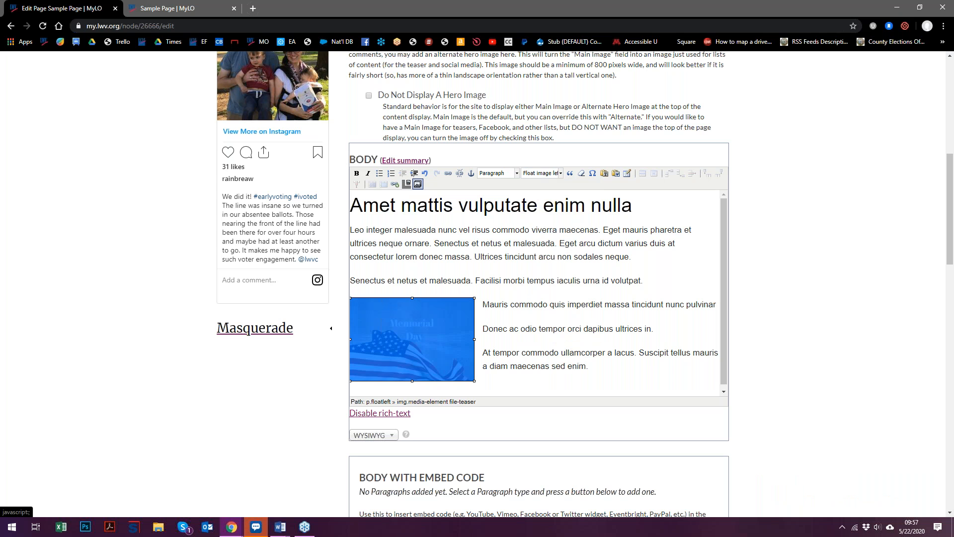
{"action": "left_click", "coordinate": [546, 173]}
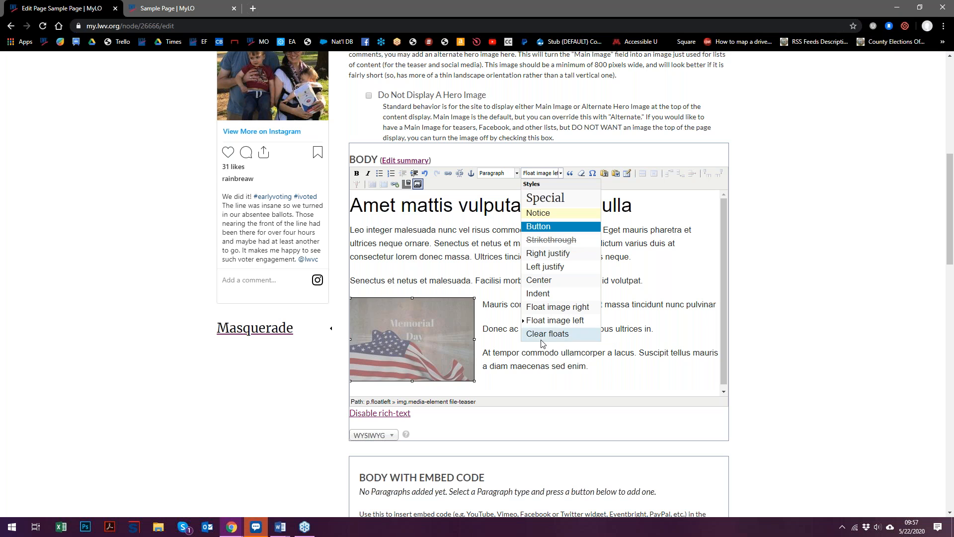
{"action": "left_click", "coordinate": [495, 333]}
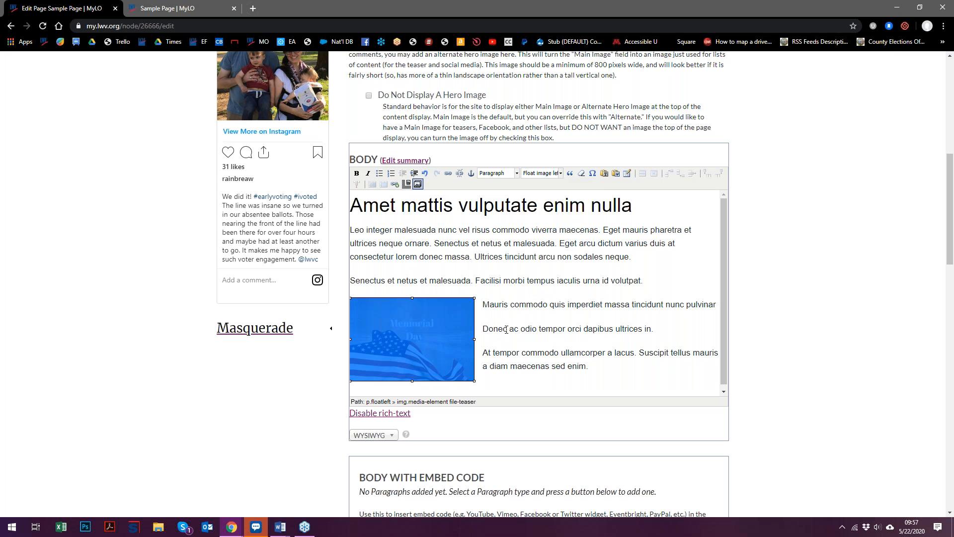
Add a 3rd Party Embed Code (HTML) paragraph under Body With Embed Code and select its placeholder text.
{"action": "scroll", "coordinate": [301, 393], "scroll_direction": "down", "scroll_amount": 1}
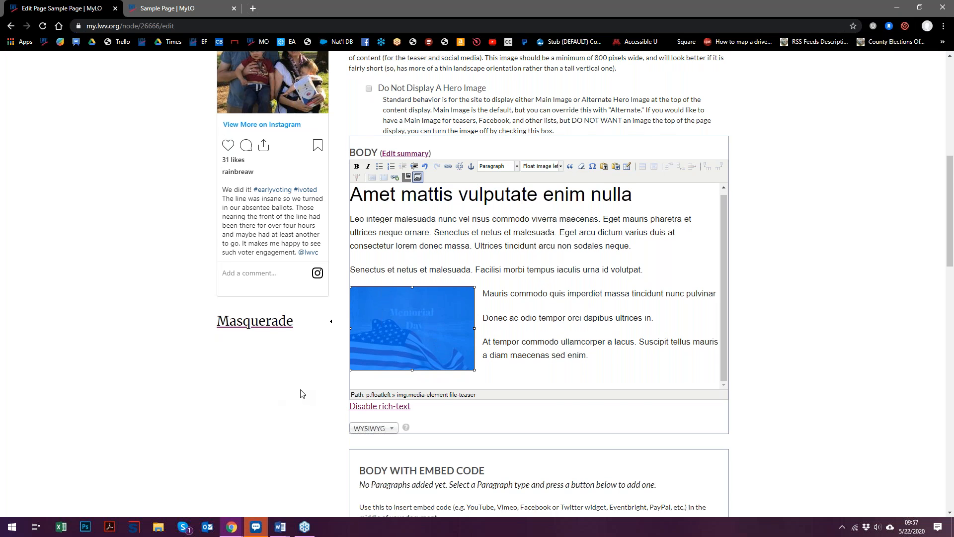
{"action": "scroll", "coordinate": [301, 393], "scroll_direction": "down", "scroll_amount": 3}
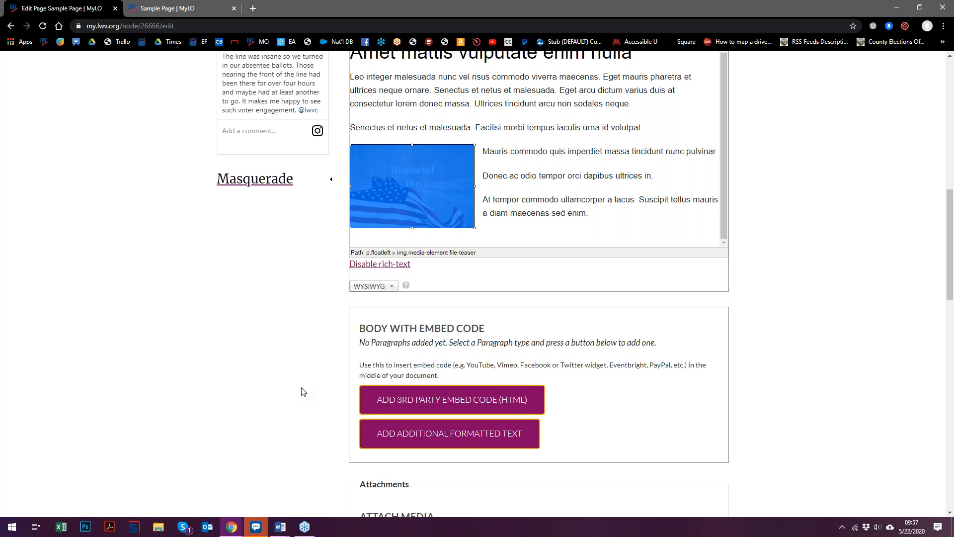
{"action": "scroll", "coordinate": [304, 350], "scroll_direction": "down", "scroll_amount": 1}
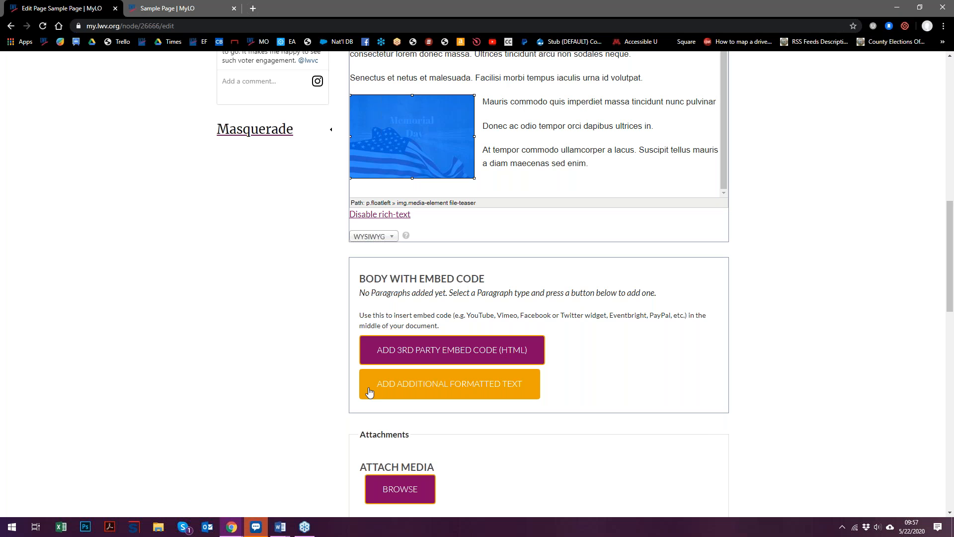
{"action": "left_click", "coordinate": [451, 356]}
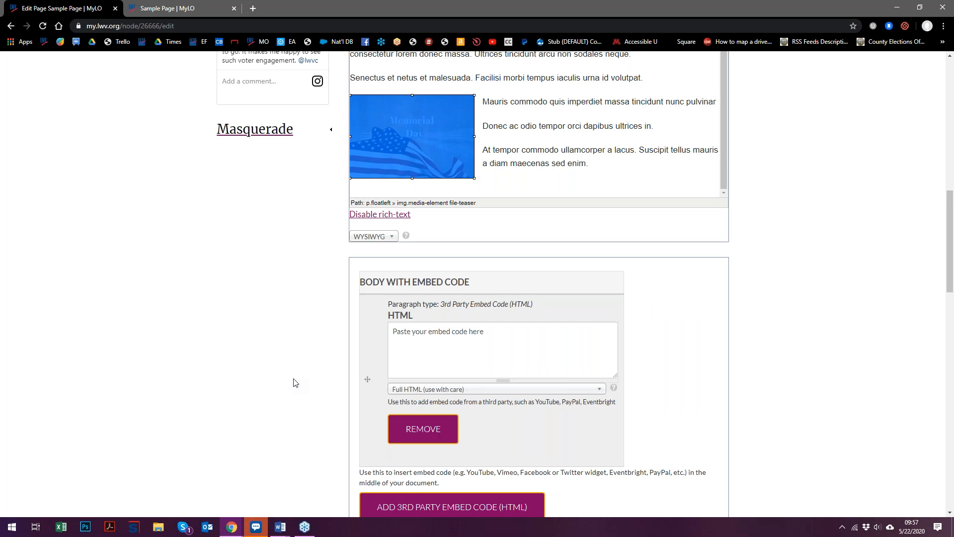
{"action": "triple_click", "coordinate": [398, 335]}
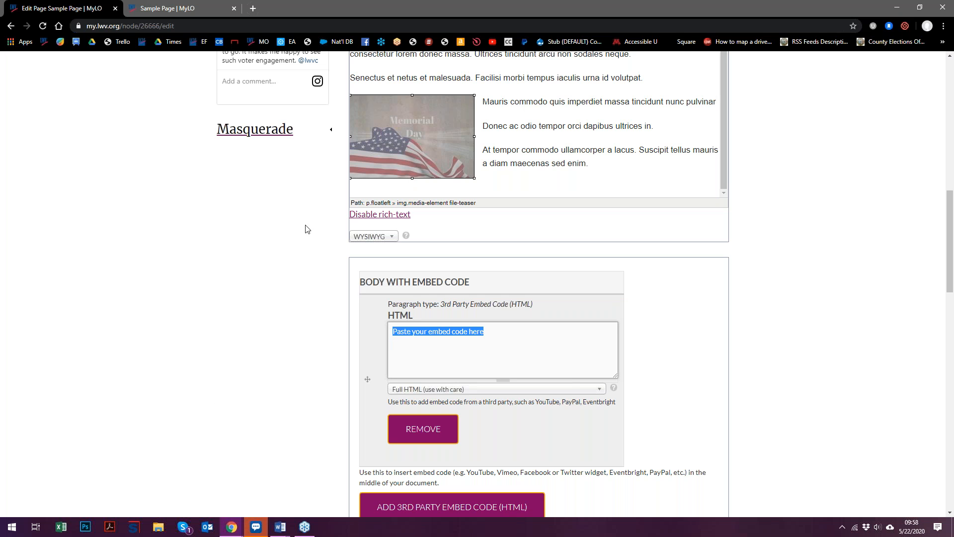
Add an Additional Formatted Text paragraph below the embed code paragraph and place the cursor in its editor.
{"action": "scroll", "coordinate": [315, 266], "scroll_direction": "down", "scroll_amount": 3}
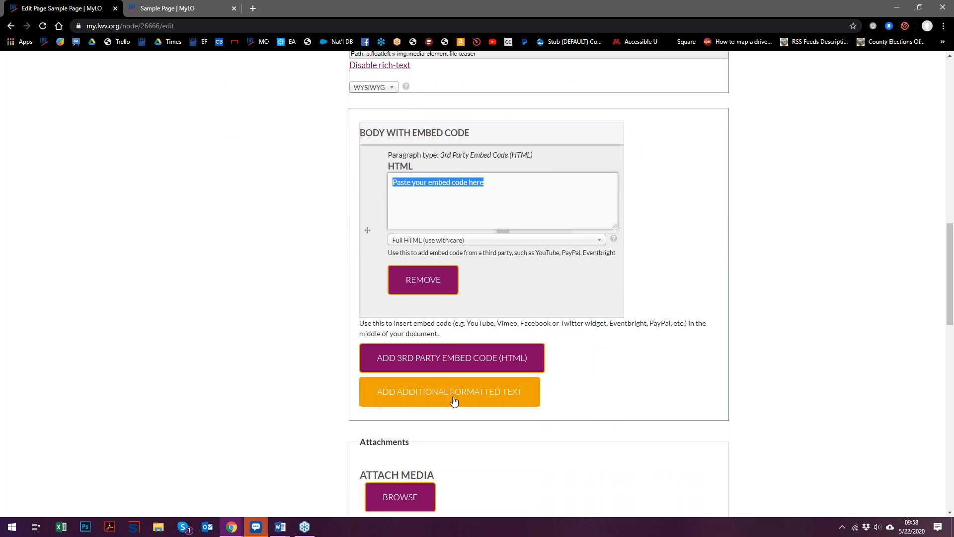
{"action": "left_click", "coordinate": [421, 399]}
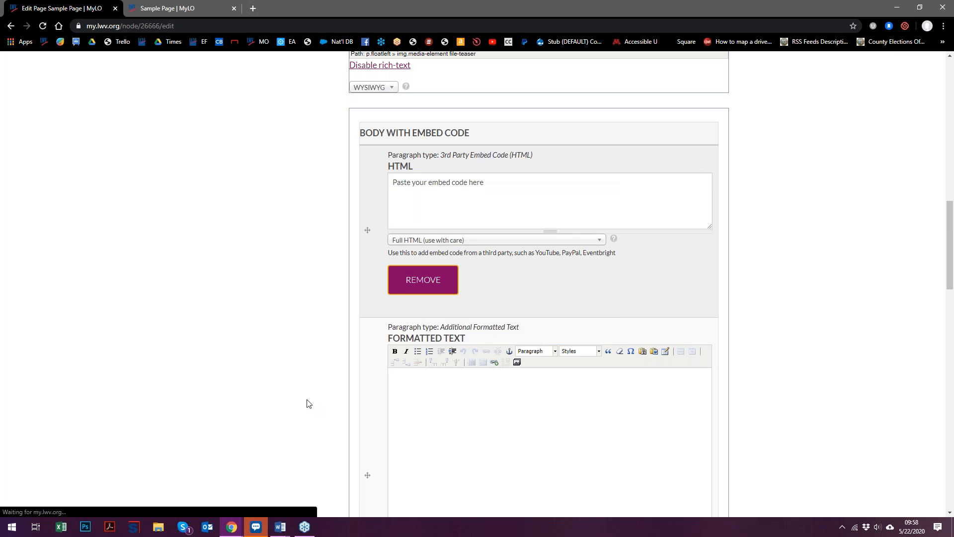
{"action": "scroll", "coordinate": [305, 410], "scroll_direction": "up", "scroll_amount": 3}
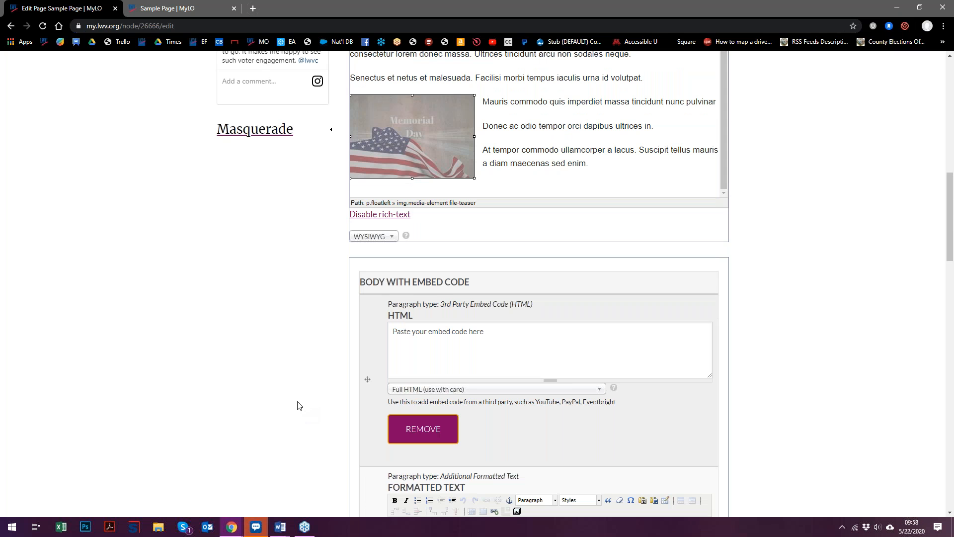
{"action": "scroll", "coordinate": [298, 406], "scroll_direction": "down", "scroll_amount": 2}
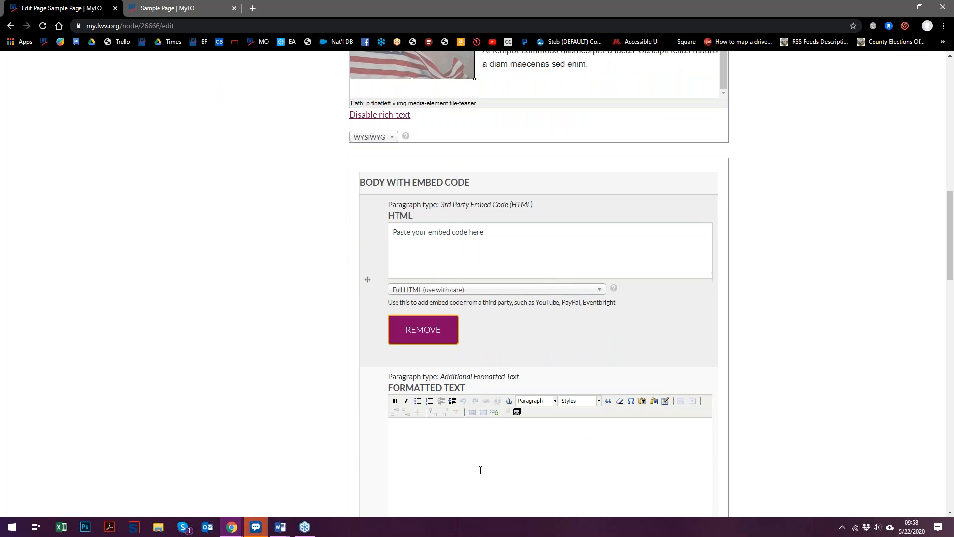
{"action": "scroll", "coordinate": [429, 329], "scroll_direction": "down", "scroll_amount": 3}
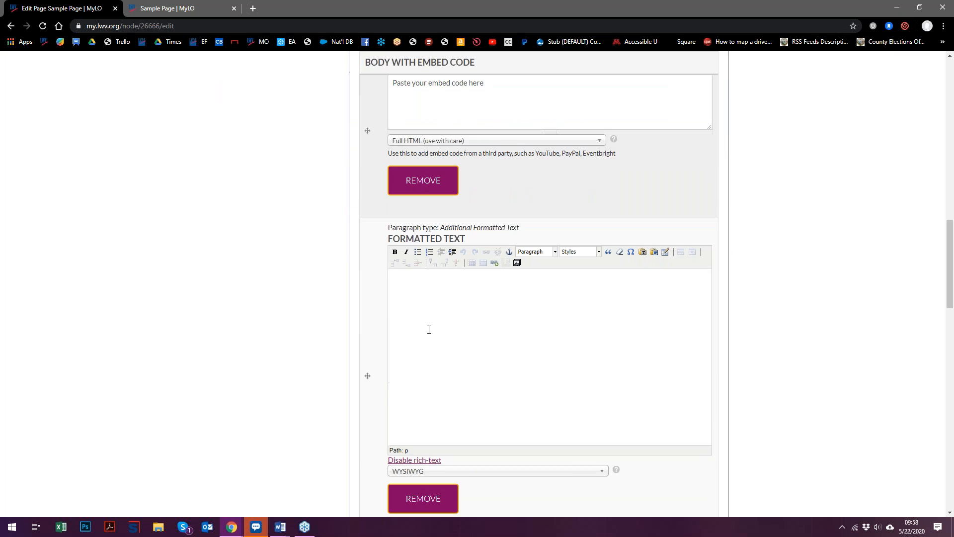
{"action": "left_click", "coordinate": [435, 305]}
Select the whole Body content and examine how it relates to the embed code and formatted text sections below.
{"action": "scroll", "coordinate": [308, 395], "scroll_direction": "up", "scroll_amount": 7}
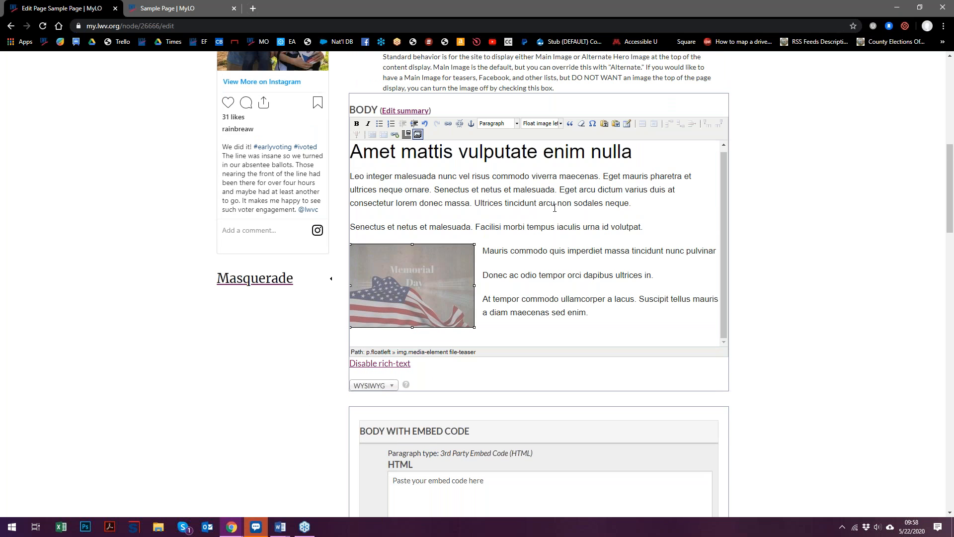
{"action": "left_click_drag", "start_coordinate": [351, 155], "coordinate": [630, 311]}
{"action": "left_click", "coordinate": [631, 312]}
{"action": "left_click_drag", "start_coordinate": [351, 155], "coordinate": [625, 324]}
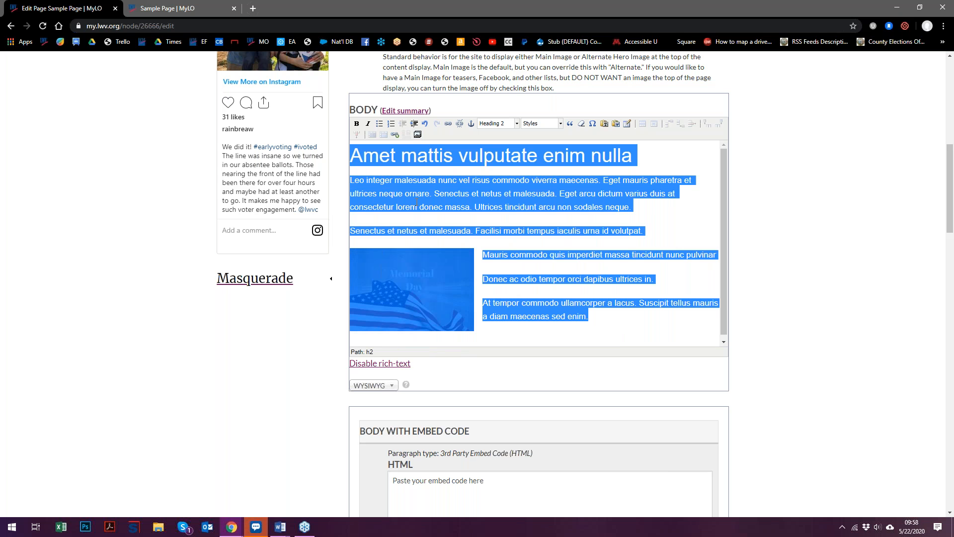
{"action": "left_click", "coordinate": [443, 201]}
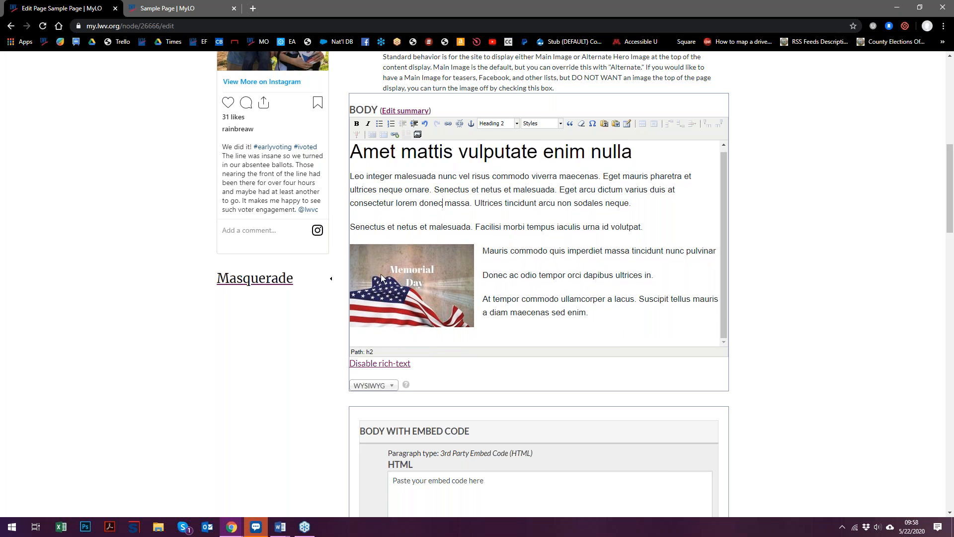
{"action": "scroll", "coordinate": [381, 278], "scroll_direction": "down", "scroll_amount": 1}
{"action": "scroll", "coordinate": [381, 278], "scroll_direction": "down", "scroll_amount": 5}
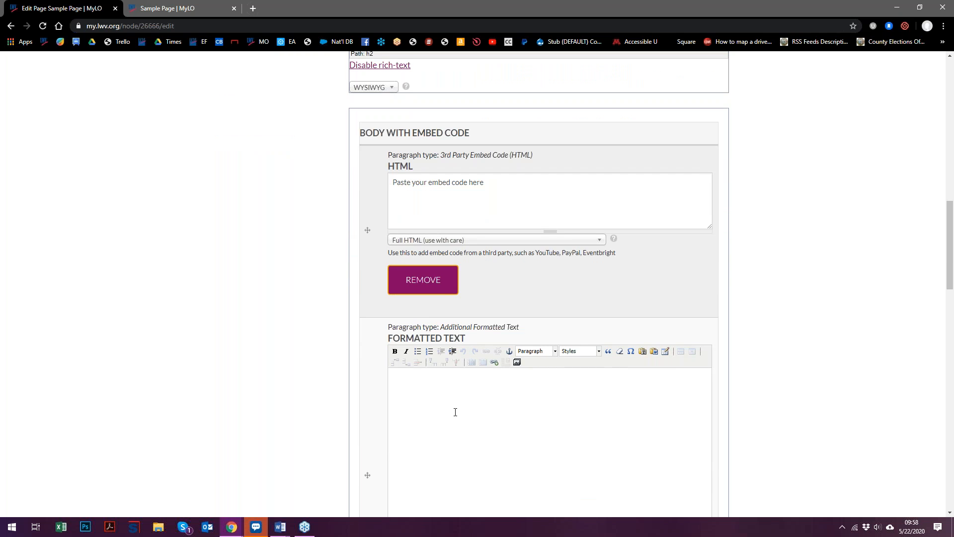
{"action": "scroll", "coordinate": [455, 412], "scroll_direction": "up", "scroll_amount": 5}
{"action": "key", "text": "ctrl+a"}
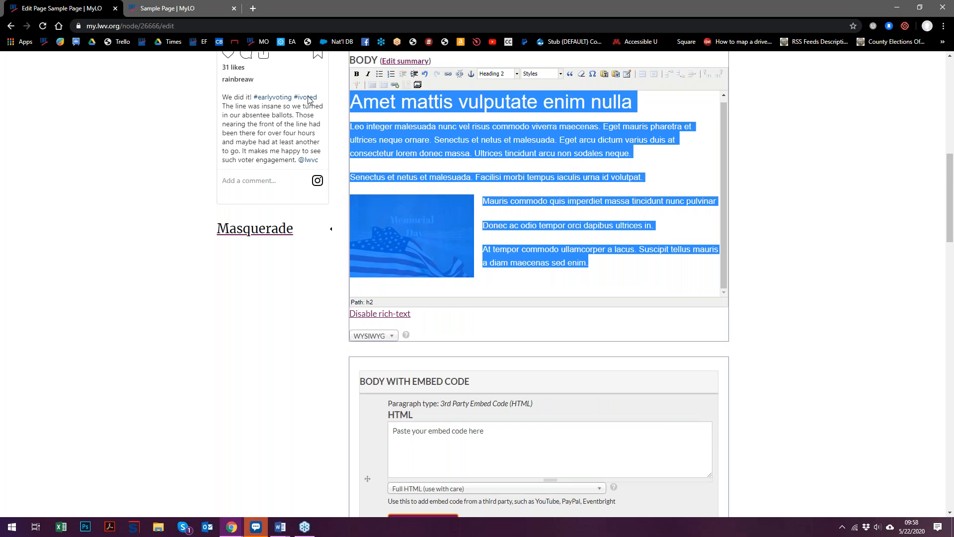
{"action": "scroll", "coordinate": [269, 392], "scroll_direction": "down", "scroll_amount": 5}
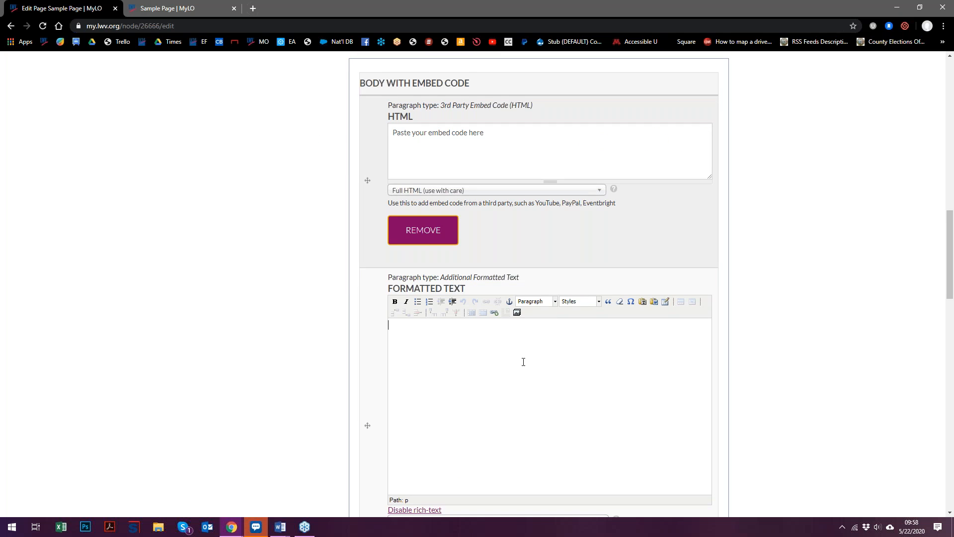
{"action": "scroll", "coordinate": [247, 339], "scroll_direction": "down", "scroll_amount": 3}
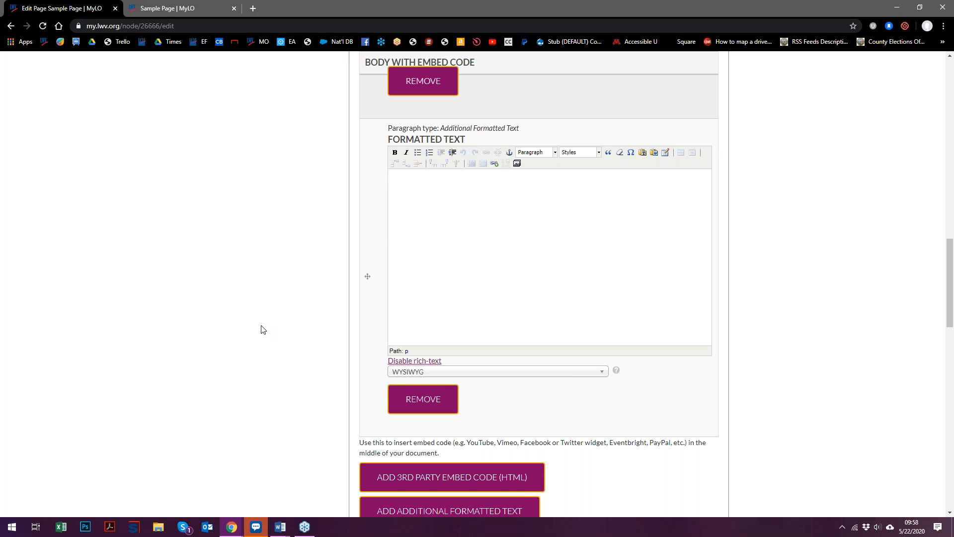
{"action": "scroll", "coordinate": [263, 330], "scroll_direction": "up", "scroll_amount": 5}
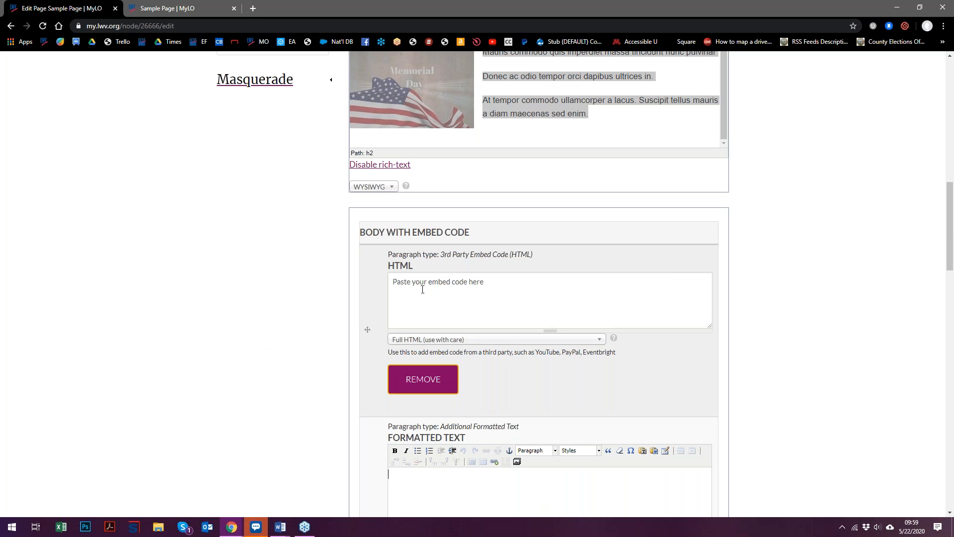
Choose Full HTML (use with care) as the text format of the 3rd Party Embed Code paragraph.
{"action": "left_click", "coordinate": [536, 287]}
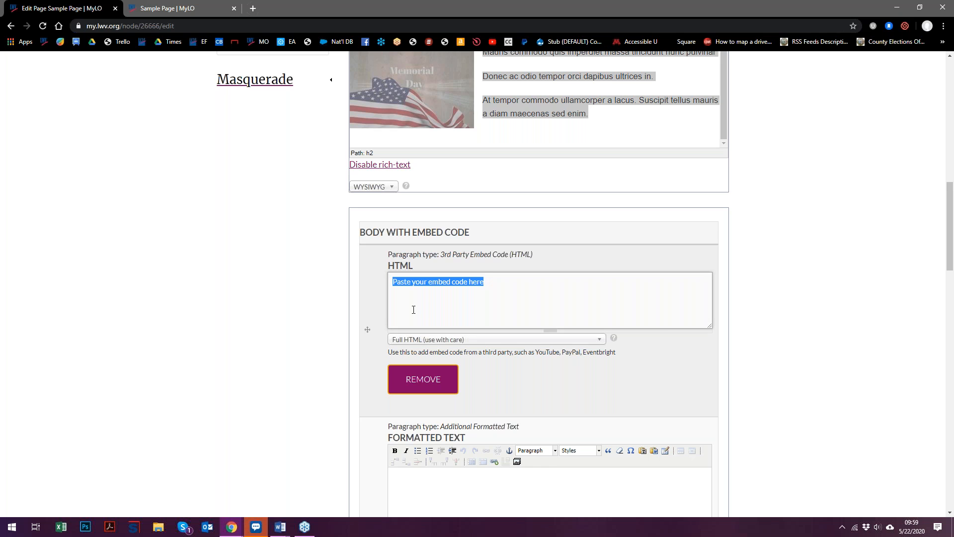
{"action": "scroll", "coordinate": [571, 208], "scroll_direction": "up", "scroll_amount": 2}
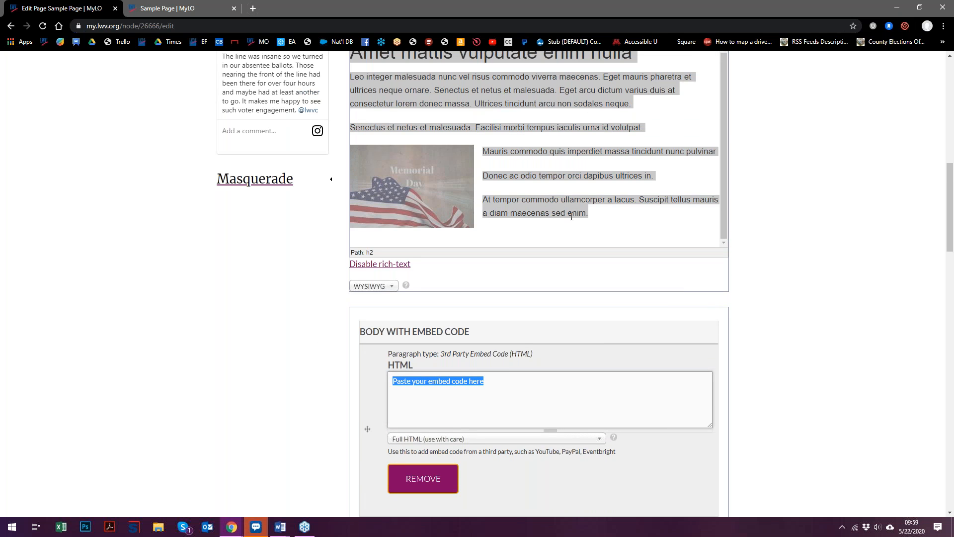
{"action": "left_click", "coordinate": [664, 217]}
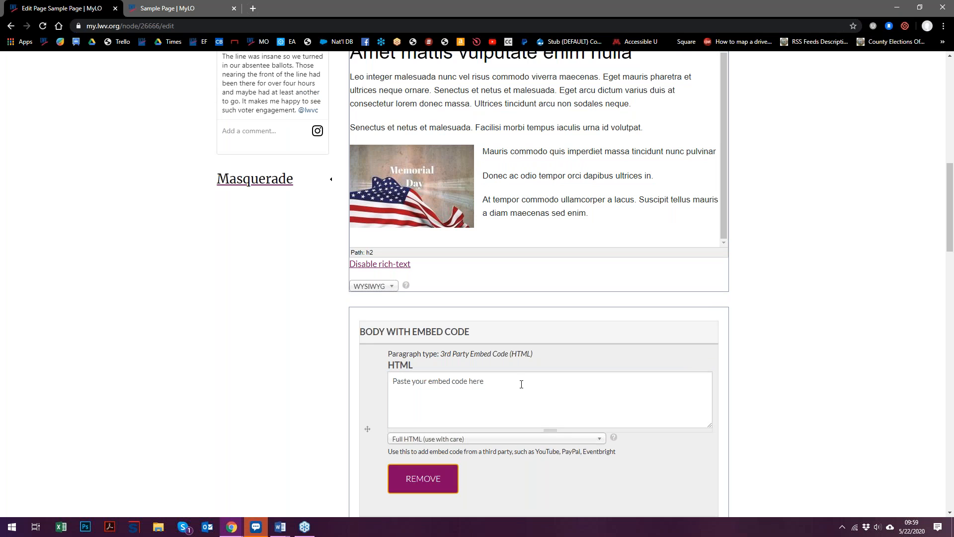
{"action": "left_click", "coordinate": [523, 440]}
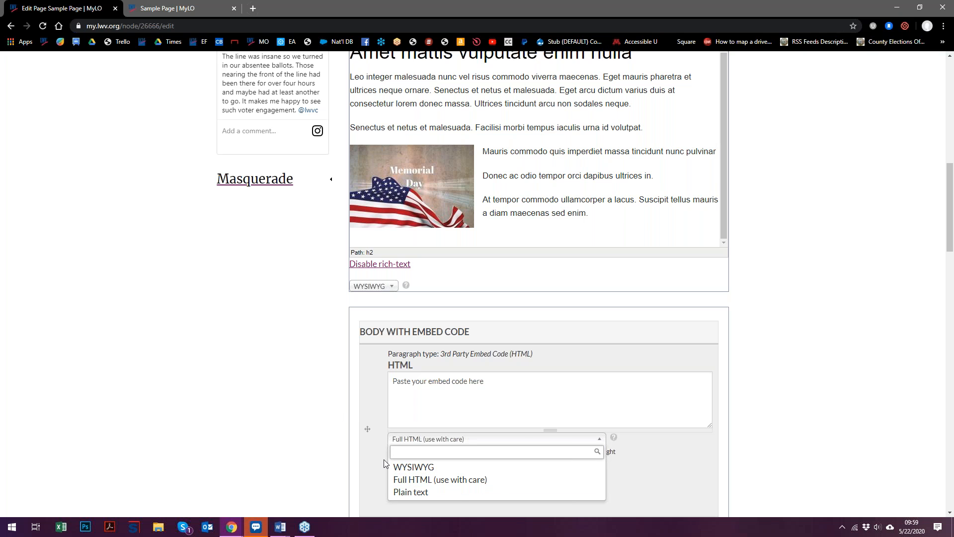
{"action": "left_click", "coordinate": [402, 481]}
{"action": "scroll", "coordinate": [325, 385], "scroll_direction": "down", "scroll_amount": 3}
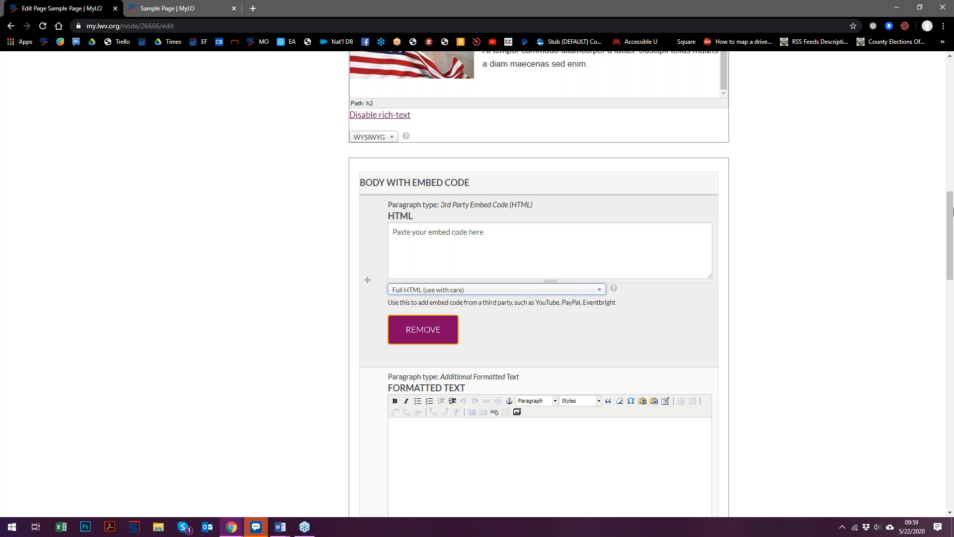
Leave the editor for the Sample Page draft view and examine its clone link, heading and body layout.
{"action": "left_click_drag", "start_coordinate": [951, 234], "coordinate": [950, 114]}
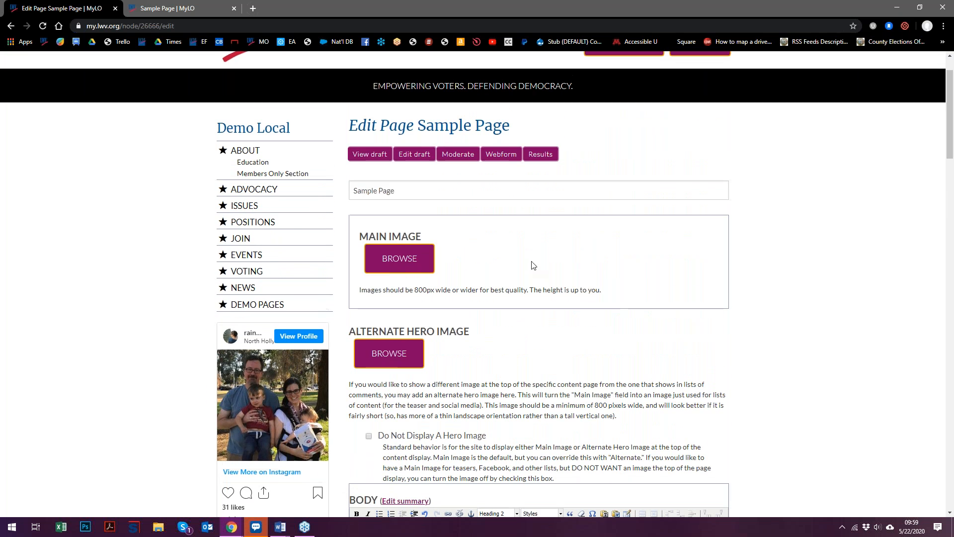
{"action": "left_click", "coordinate": [377, 160]}
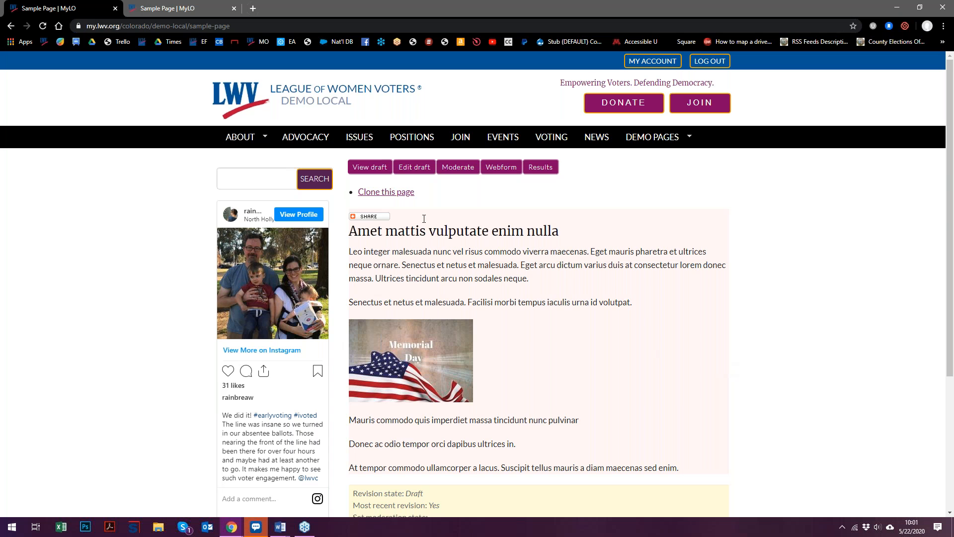
{"action": "scroll", "coordinate": [401, 196], "scroll_direction": "down", "scroll_amount": 2}
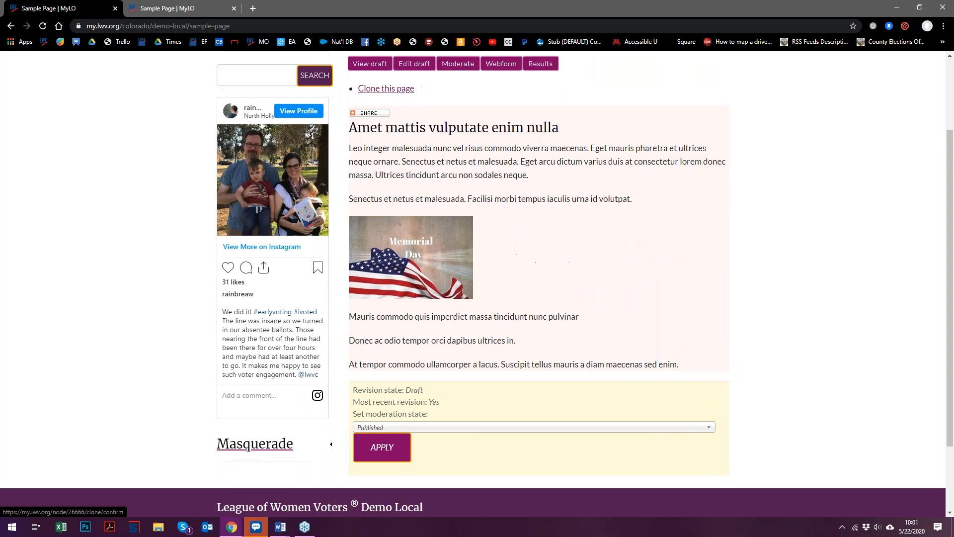
{"action": "scroll", "coordinate": [398, 191], "scroll_direction": "up", "scroll_amount": 2}
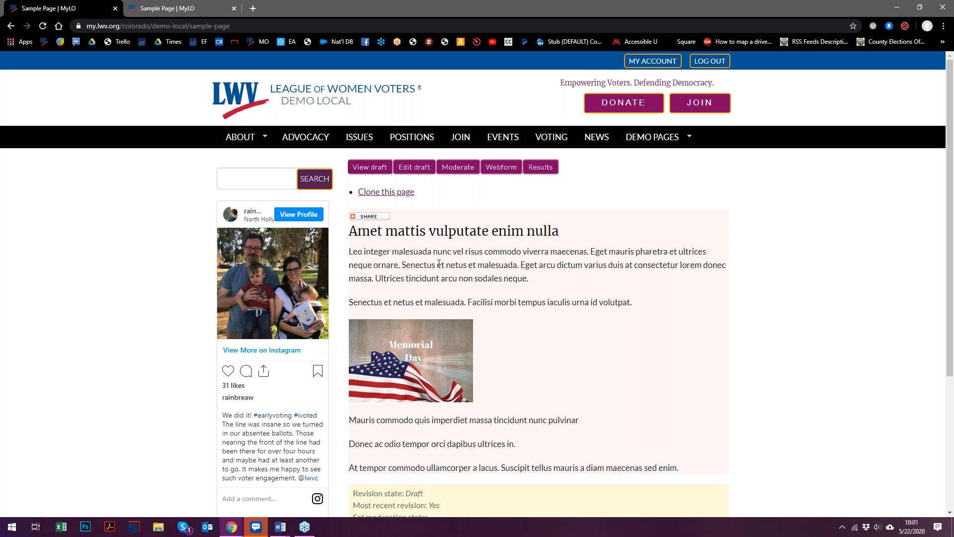
{"action": "left_click_drag", "start_coordinate": [415, 192], "coordinate": [351, 194]}
{"action": "left_click", "coordinate": [515, 208]}
{"action": "left_click_drag", "start_coordinate": [349, 232], "coordinate": [616, 251]}
{"action": "left_click", "coordinate": [506, 262]}
Reopen the draft for editing and start a new paragraph after the last line of the Body text.
{"action": "left_click", "coordinate": [428, 172]}
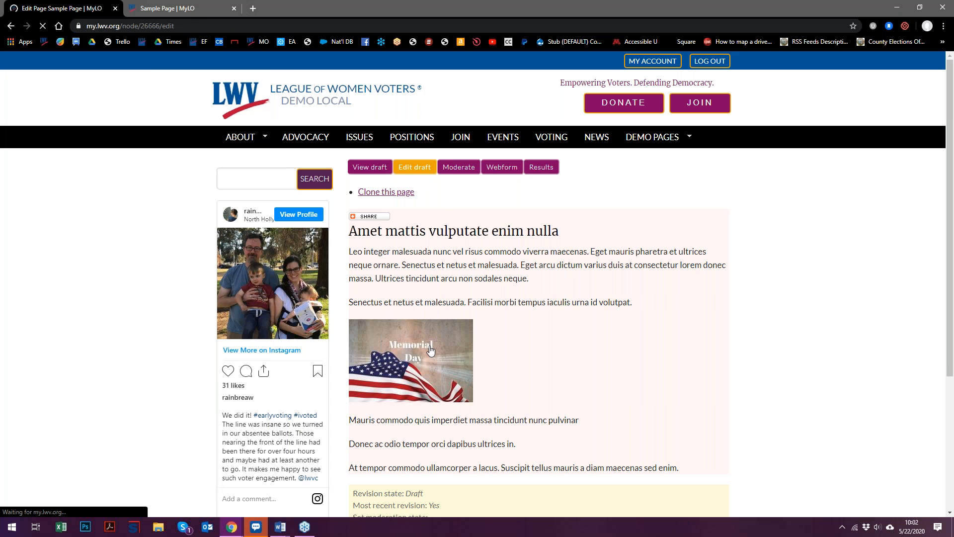
{"action": "scroll", "coordinate": [363, 288], "scroll_direction": "down", "scroll_amount": 5}
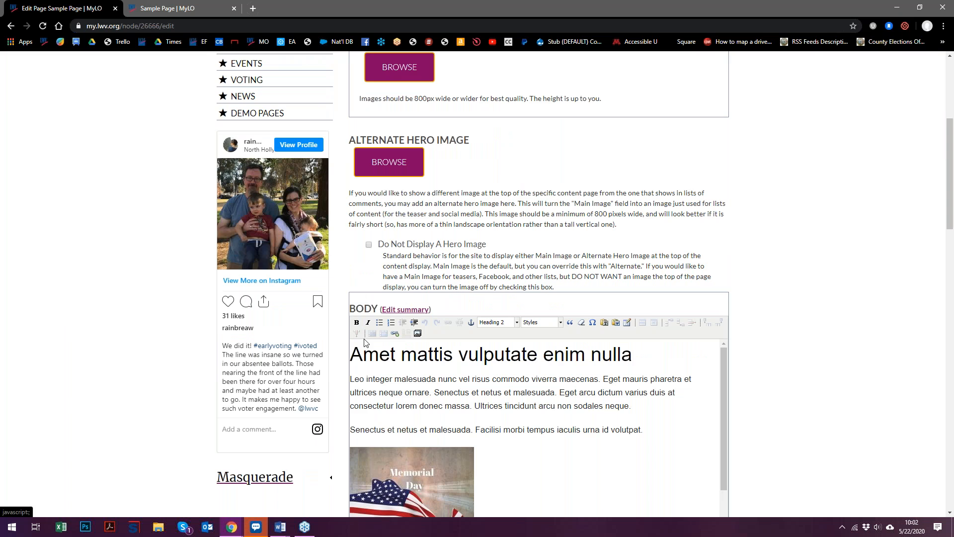
{"action": "scroll", "coordinate": [570, 283], "scroll_direction": "down", "scroll_amount": 9}
{"action": "left_click", "coordinate": [705, 333]}
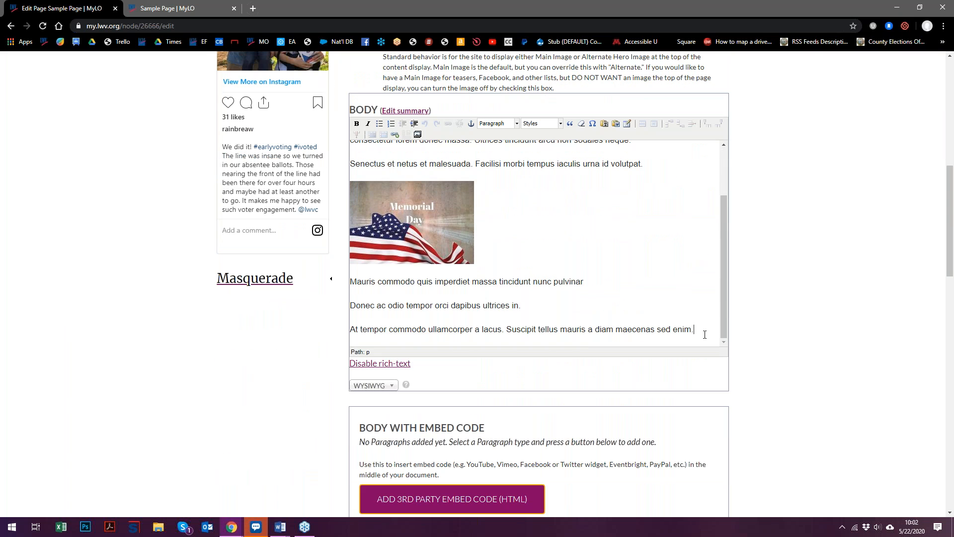
{"action": "key", "text": "Return"}
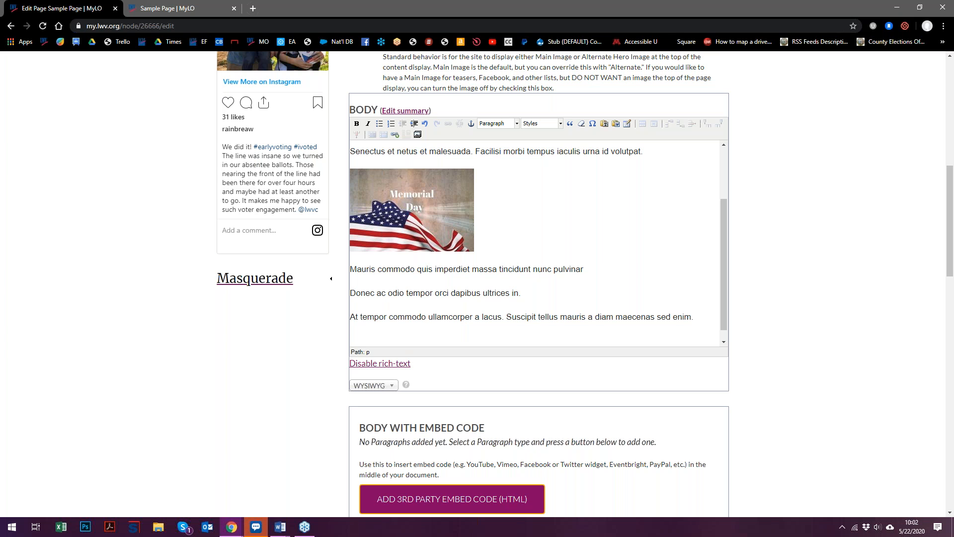
Insert a table with 2 columns and 2 rows at the end of the Body and enlarge it to about 295 by 98 px.
{"action": "left_click", "coordinate": [627, 124]}
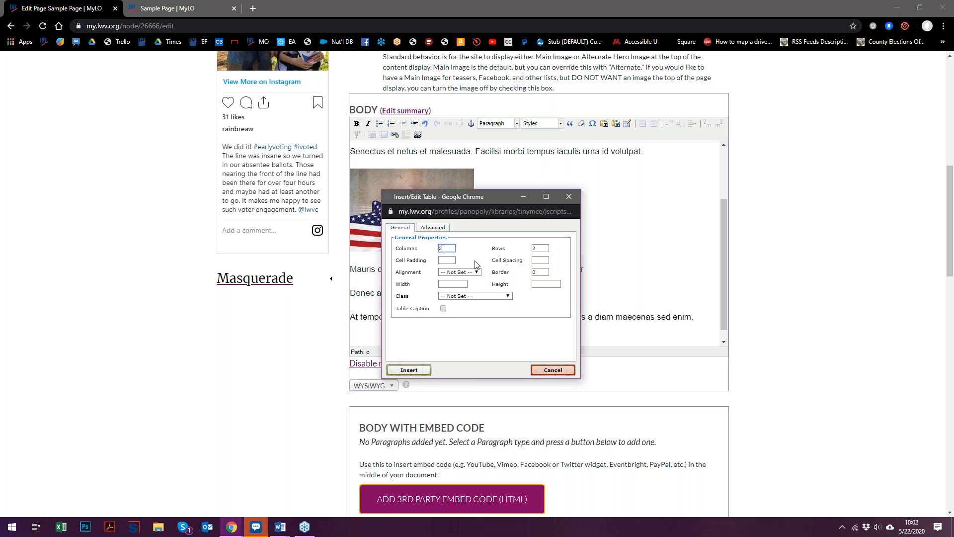
{"action": "left_click", "coordinate": [420, 370]}
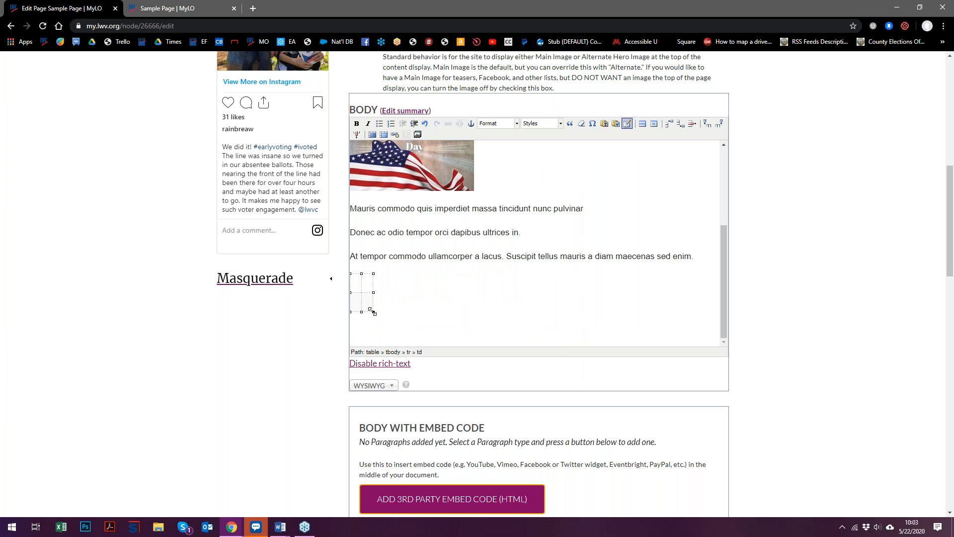
{"action": "left_click_drag", "start_coordinate": [394, 317], "coordinate": [497, 322]}
{"action": "left_click", "coordinate": [382, 281]}
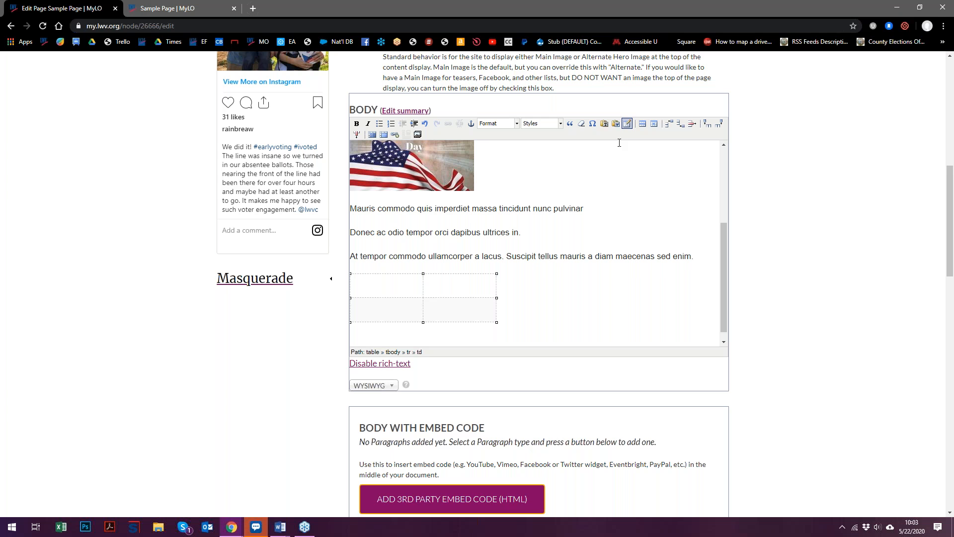
Set the table's border color to black in its advanced properties and update the table.
{"action": "left_click", "coordinate": [627, 123]}
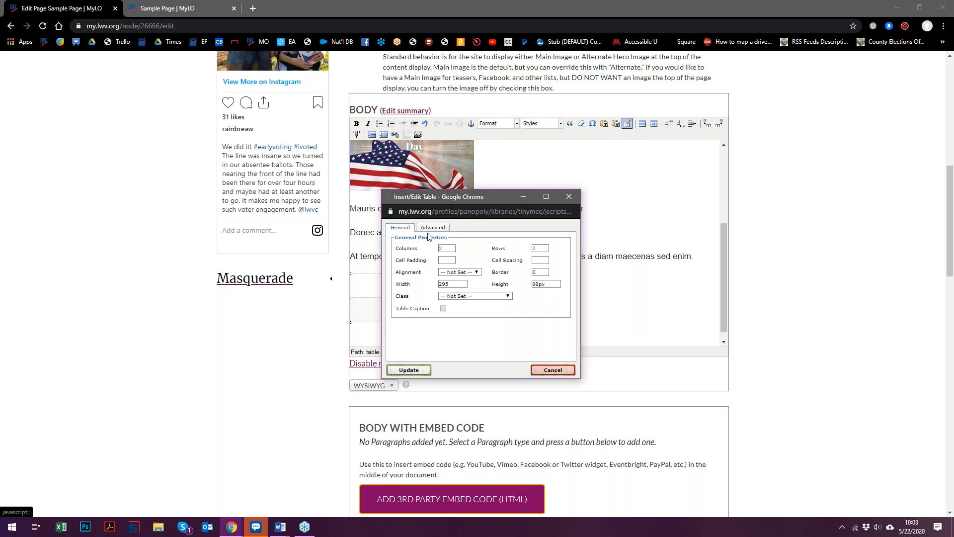
{"action": "left_click", "coordinate": [432, 229]}
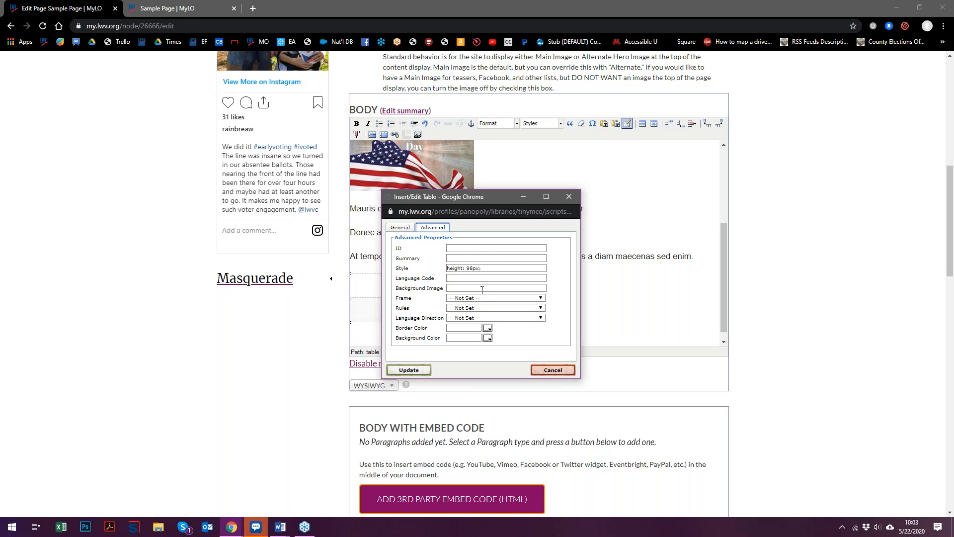
{"action": "left_click", "coordinate": [490, 298]}
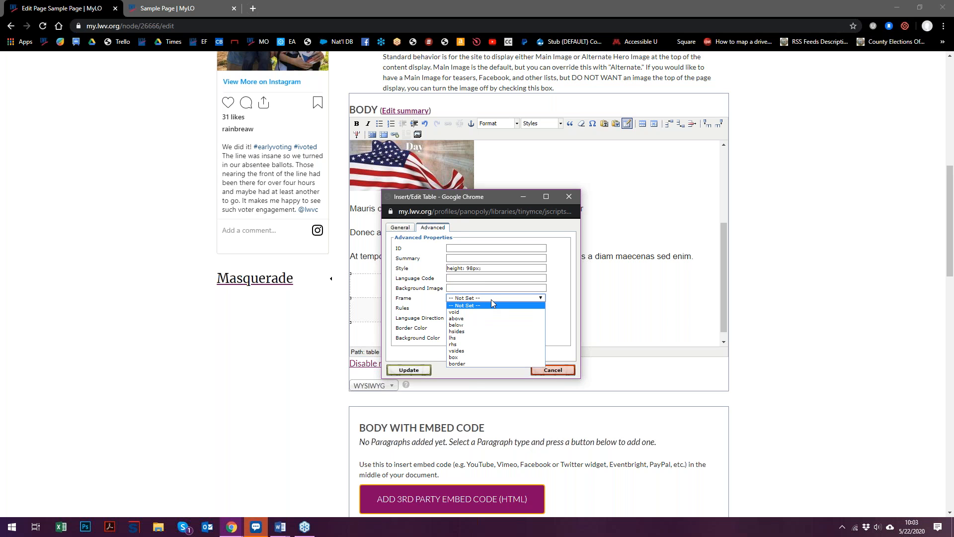
{"action": "left_click", "coordinate": [491, 300]}
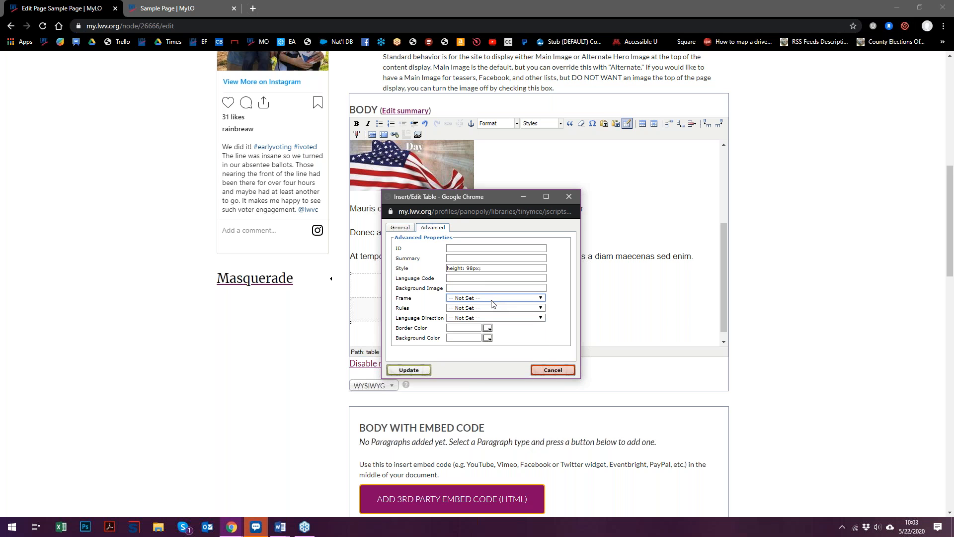
{"action": "left_click", "coordinate": [487, 328]}
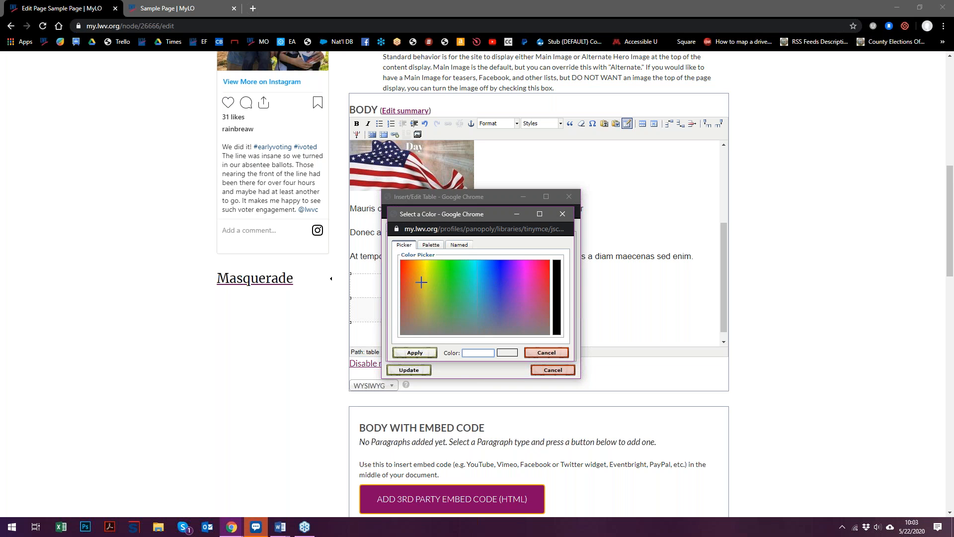
{"action": "left_click", "coordinate": [557, 332]}
{"action": "left_click", "coordinate": [415, 352]}
{"action": "left_click", "coordinate": [408, 369]}
Select the table's cells and set the table border to 7.
{"action": "left_click_drag", "start_coordinate": [421, 284], "coordinate": [463, 310]}
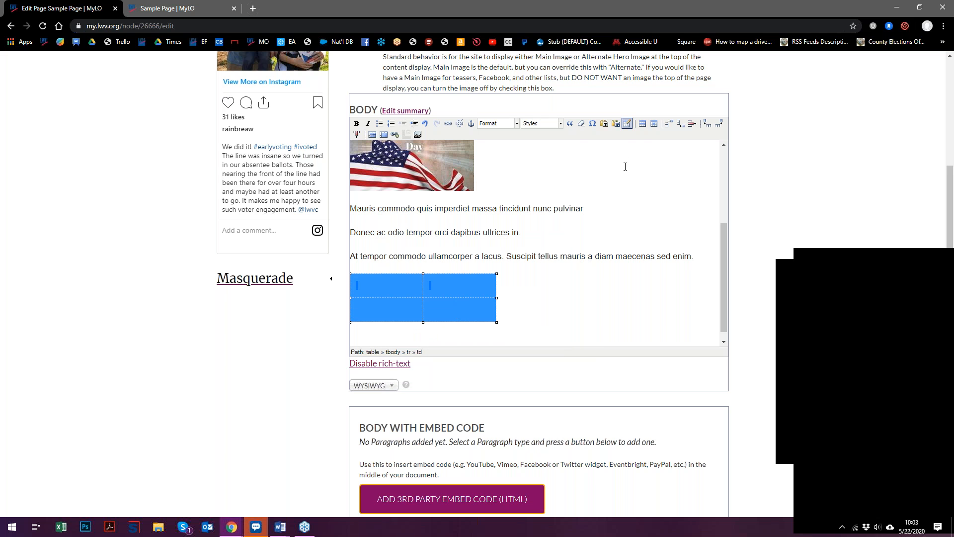
{"action": "left_click", "coordinate": [627, 124]}
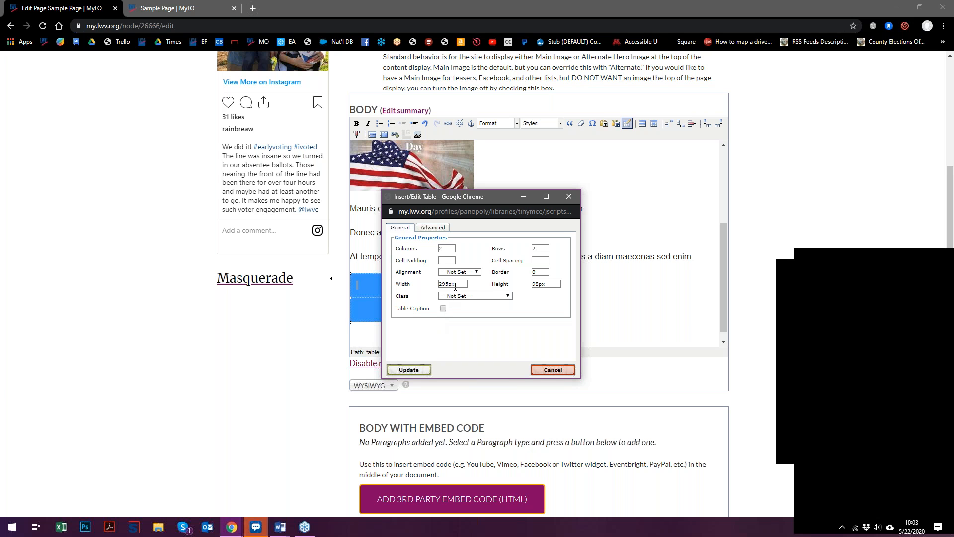
{"action": "double_click", "coordinate": [540, 272]}
{"action": "type", "text": "7"}
{"action": "left_click", "coordinate": [422, 376]}
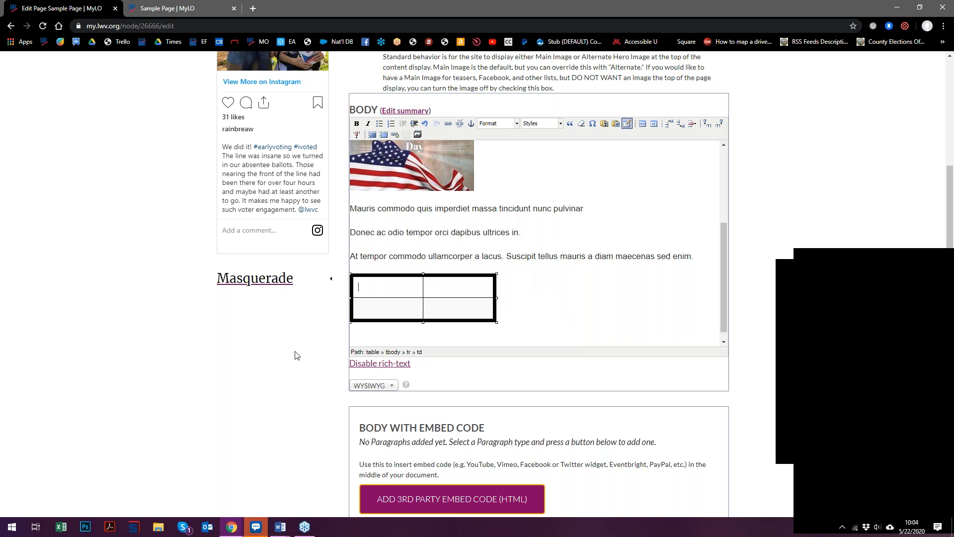
Save the page as a draft and check the table on the resulting page.
{"action": "scroll", "coordinate": [297, 356], "scroll_direction": "down", "scroll_amount": 20}
{"action": "left_click", "coordinate": [359, 417]}
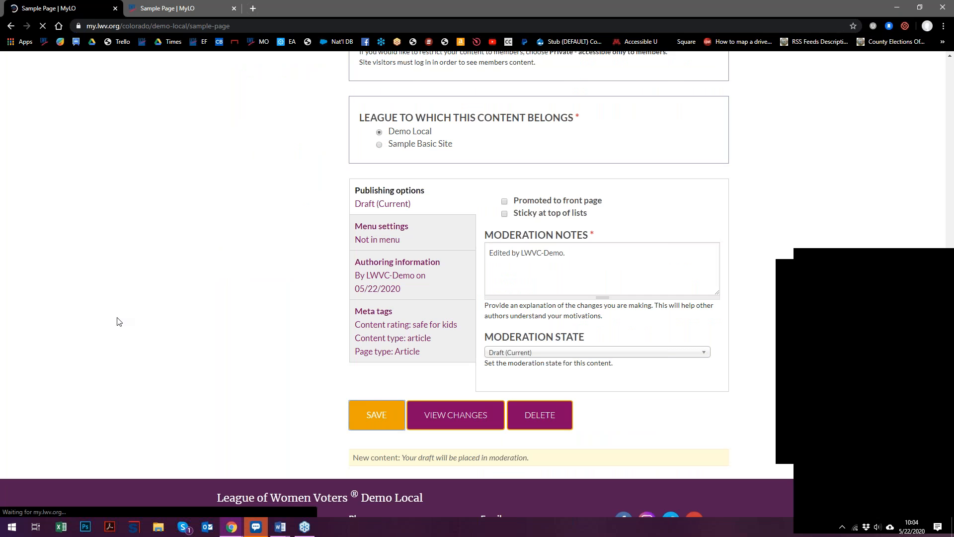
{"action": "scroll", "coordinate": [191, 318], "scroll_direction": "down", "scroll_amount": 4}
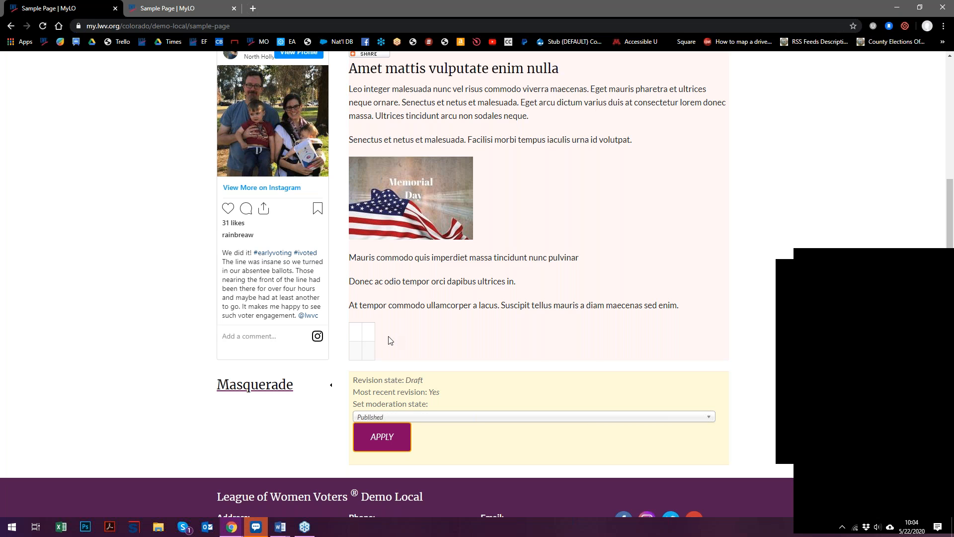
{"action": "scroll", "coordinate": [543, 253], "scroll_direction": "up", "scroll_amount": 4}
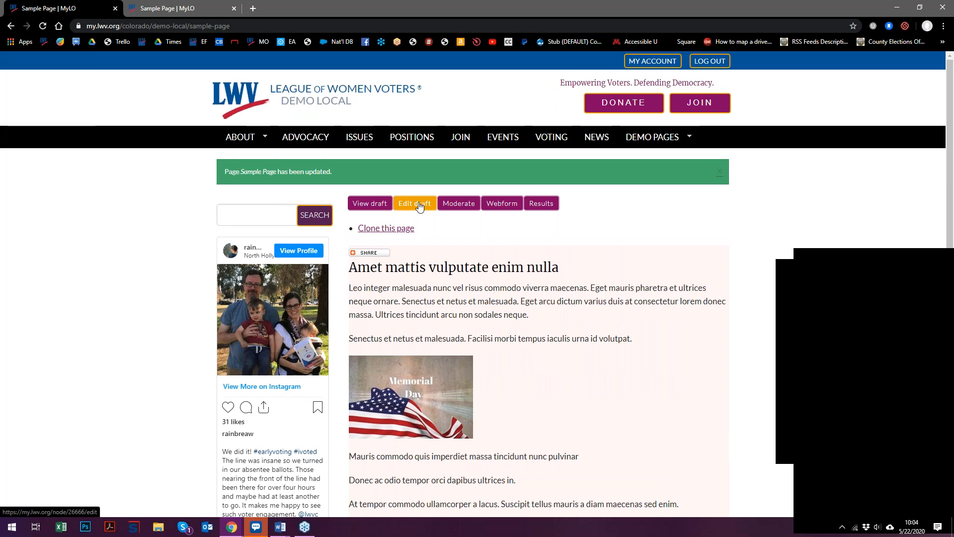
Reopen the draft for editing and enter "Header" in both top-row cells of the Body table.
{"action": "scroll", "coordinate": [485, 347], "scroll_direction": "down", "scroll_amount": 5}
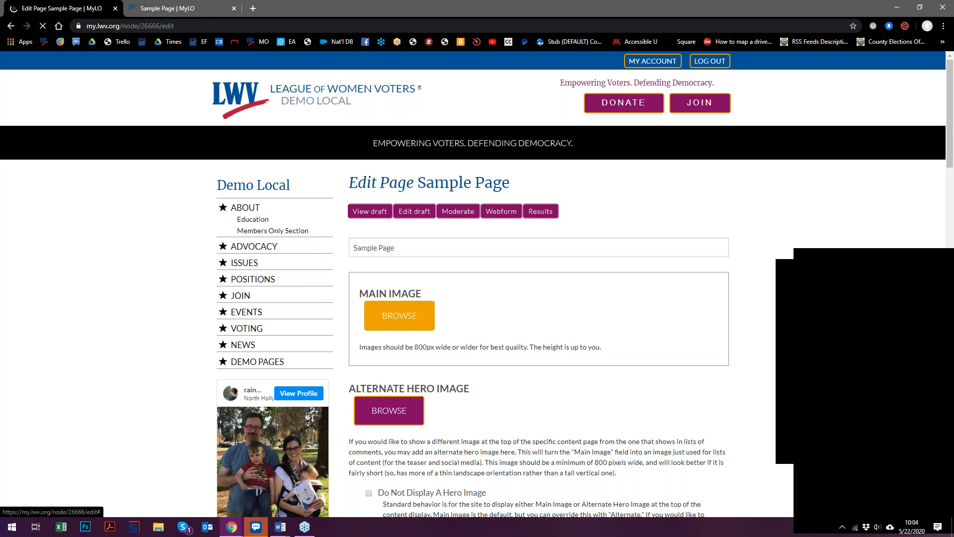
{"action": "scroll", "coordinate": [417, 315], "scroll_direction": "down", "scroll_amount": 8}
{"action": "scroll", "coordinate": [505, 271], "scroll_direction": "down", "scroll_amount": 3}
{"action": "left_click_drag", "start_coordinate": [470, 343], "coordinate": [389, 328]}
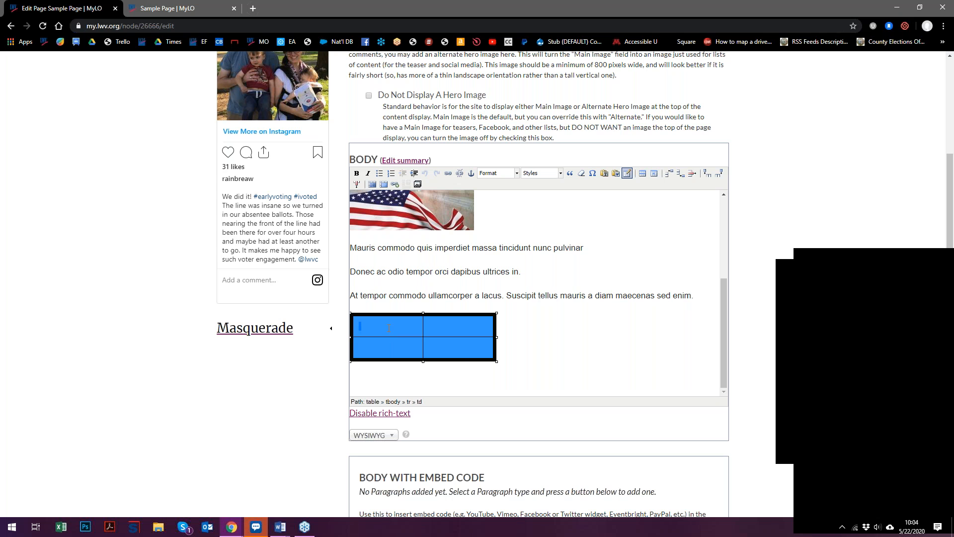
{"action": "left_click", "coordinate": [395, 332]}
{"action": "type", "text": "Header"}
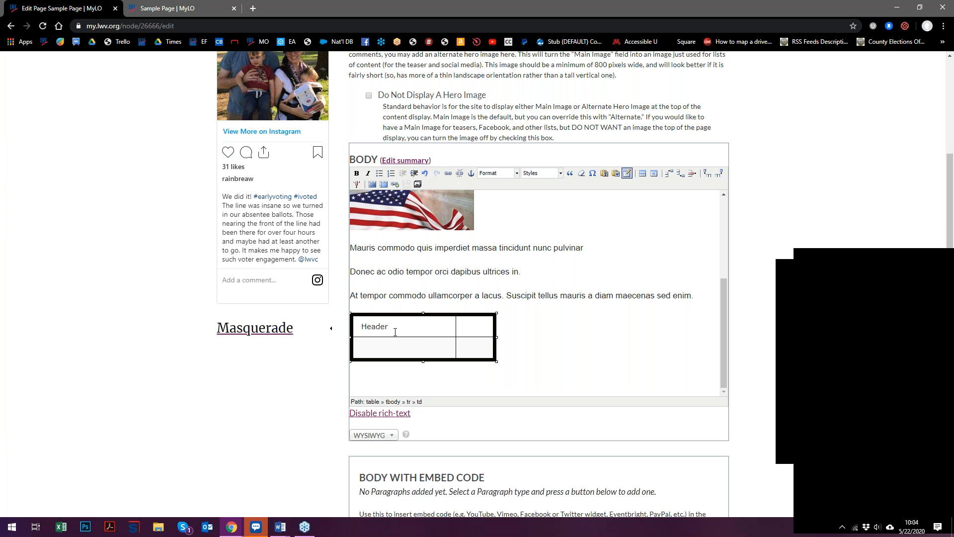
{"action": "key", "text": "Tab"}
{"action": "left_click", "coordinate": [455, 326]}
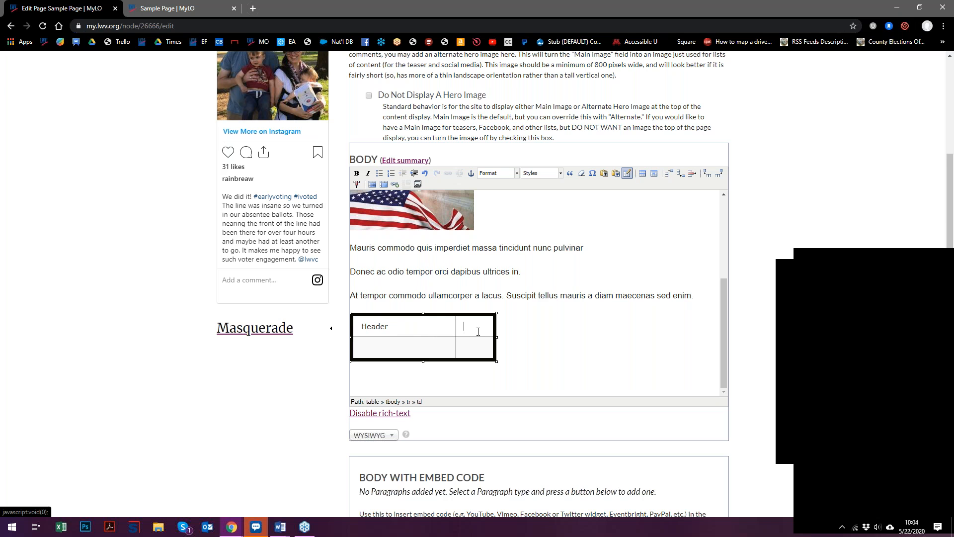
{"action": "type", "text": "Header"}
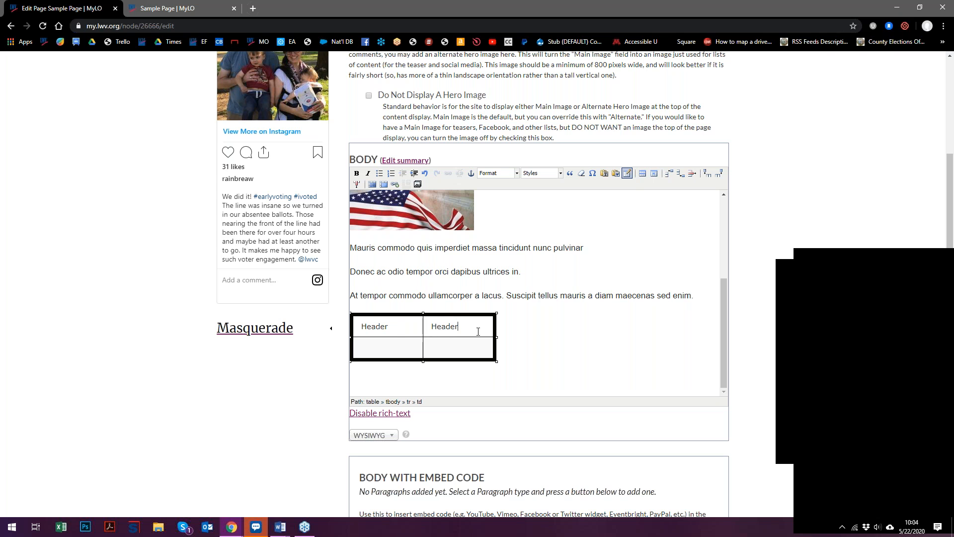
Select the table's cells, clear the border color in its advanced properties and update the table.
{"action": "left_click", "coordinate": [373, 357]}
{"action": "left_click_drag", "start_coordinate": [359, 327], "coordinate": [462, 348]}
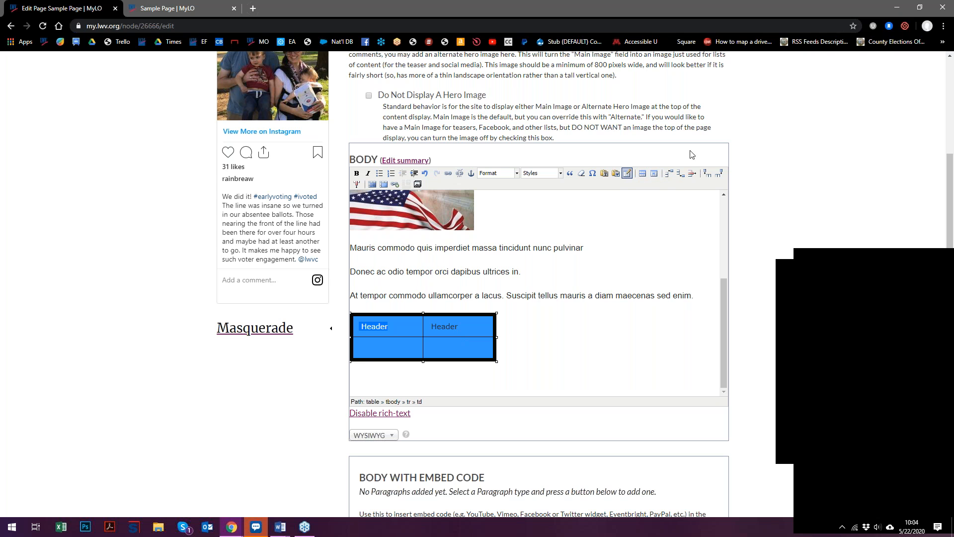
{"action": "left_click", "coordinate": [627, 175]}
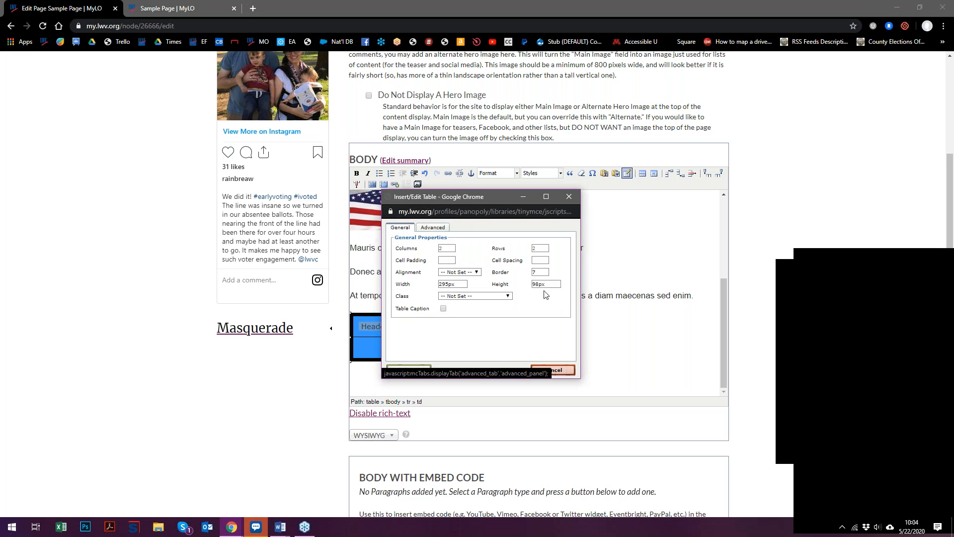
{"action": "double_click", "coordinate": [537, 272]}
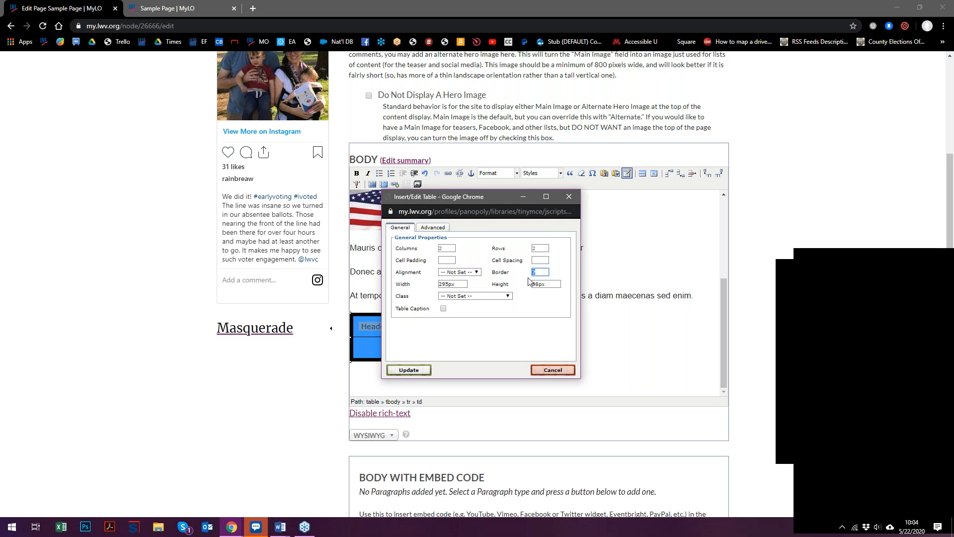
{"action": "left_click", "coordinate": [433, 229]}
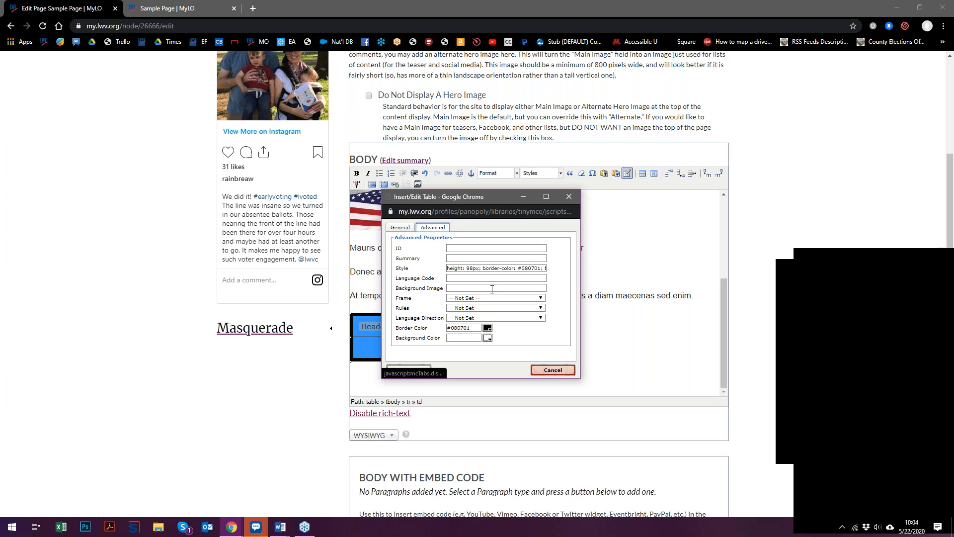
{"action": "left_click_drag", "start_coordinate": [479, 328], "coordinate": [430, 332]}
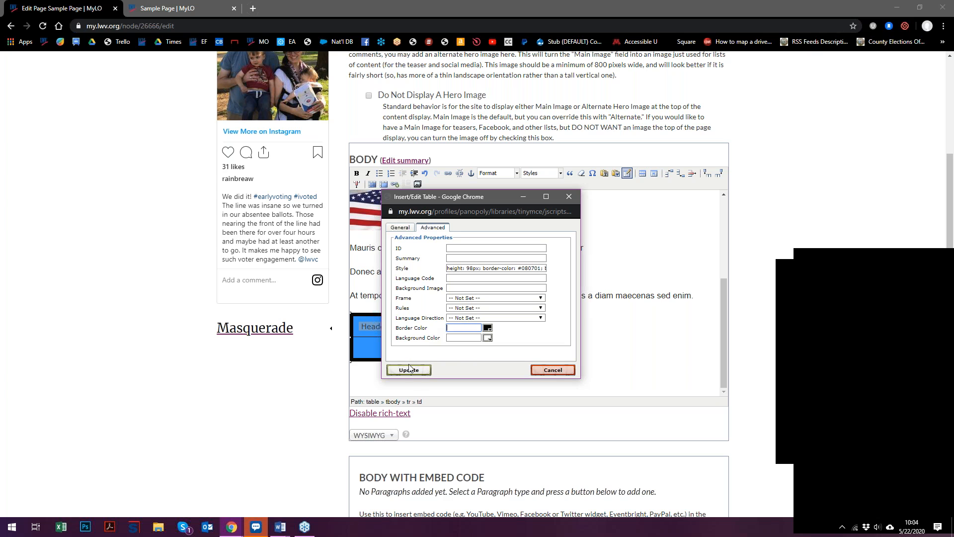
{"action": "left_click", "coordinate": [400, 227]}
{"action": "double_click", "coordinate": [540, 272]}
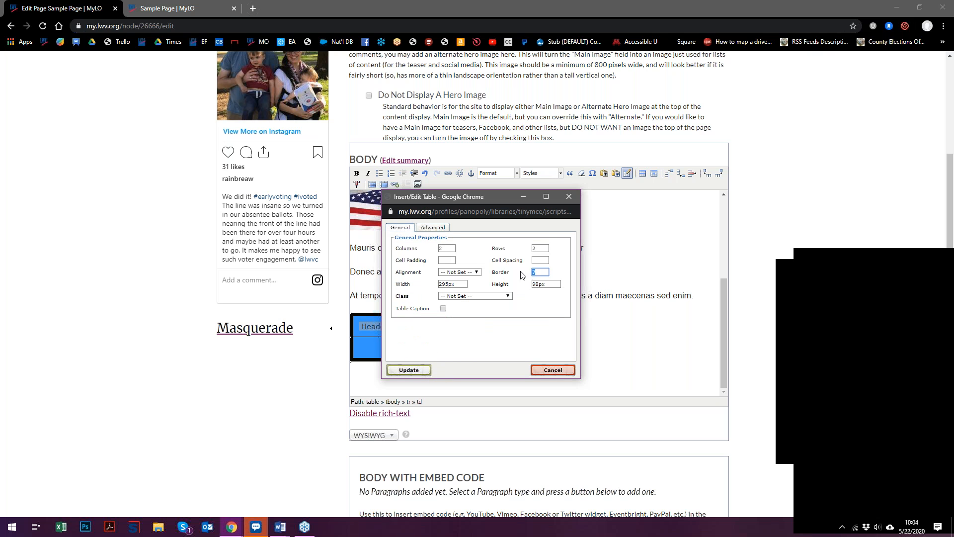
{"action": "left_click", "coordinate": [408, 370]}
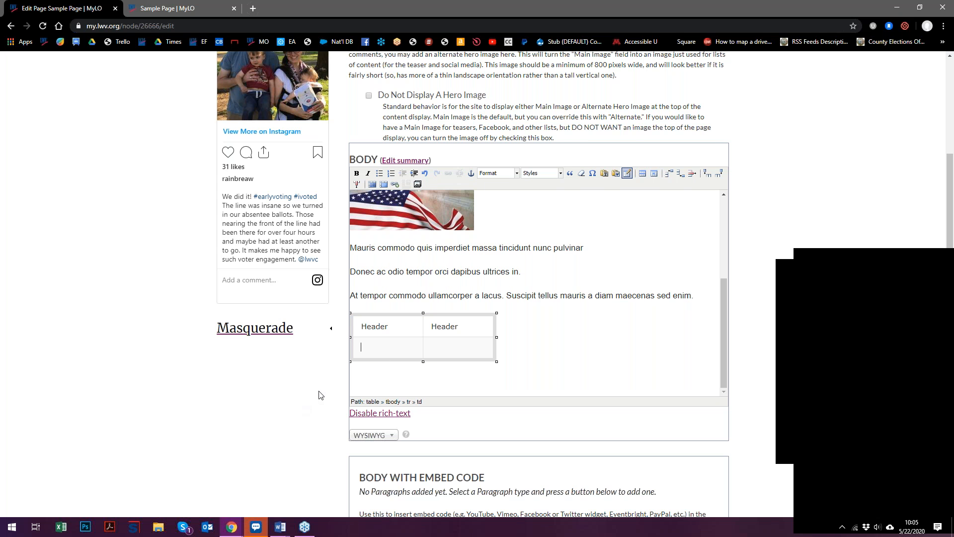
Select the table's cells again and set the table border to 0.
{"action": "scroll", "coordinate": [318, 402], "scroll_direction": "down", "scroll_amount": 15}
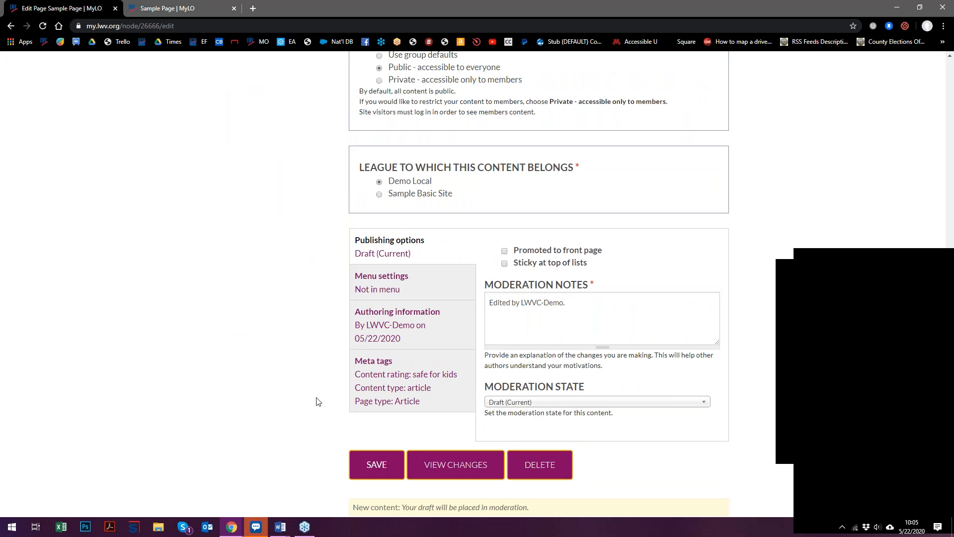
{"action": "scroll", "coordinate": [316, 432], "scroll_direction": "up", "scroll_amount": 12}
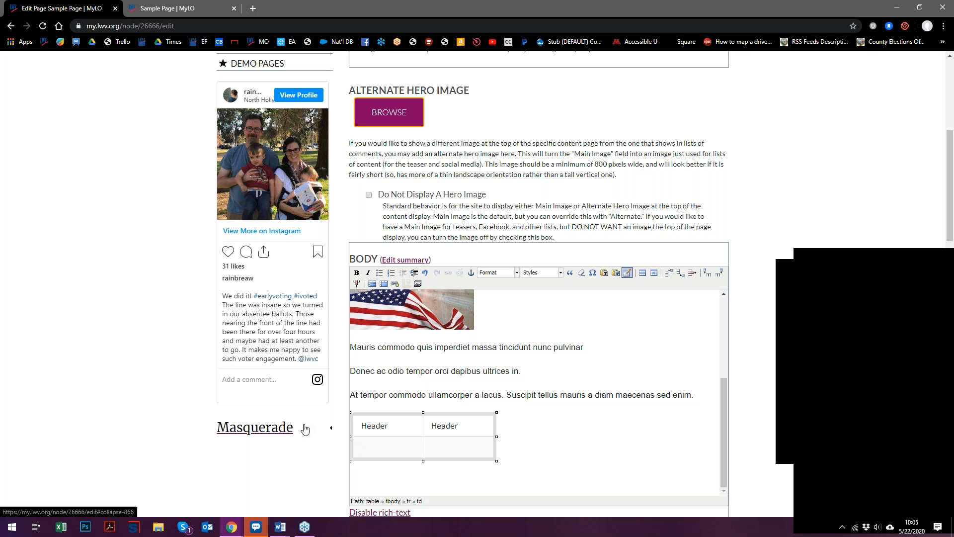
{"action": "left_click_drag", "start_coordinate": [457, 440], "coordinate": [378, 425]}
{"action": "left_click", "coordinate": [626, 276]}
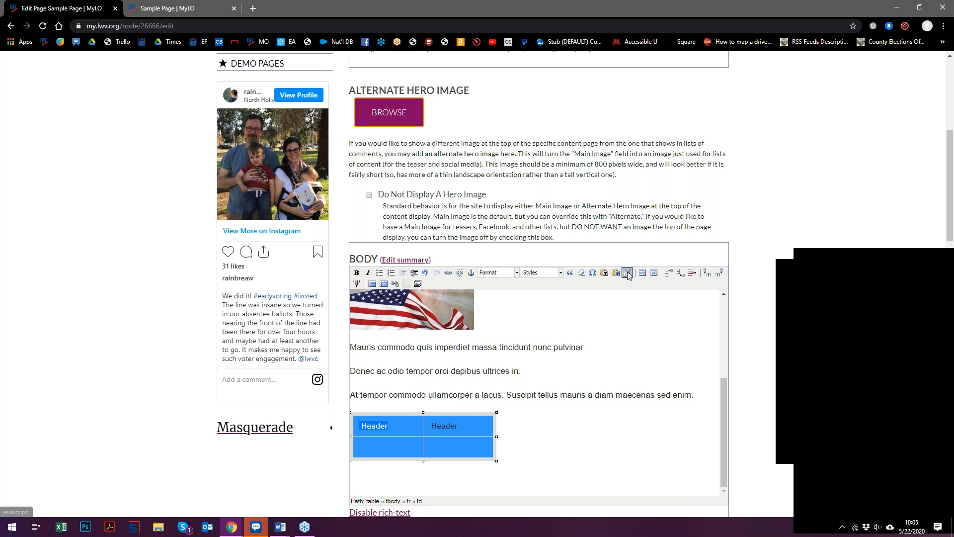
{"action": "type", "text": "0"}
{"action": "left_click", "coordinate": [405, 372]}
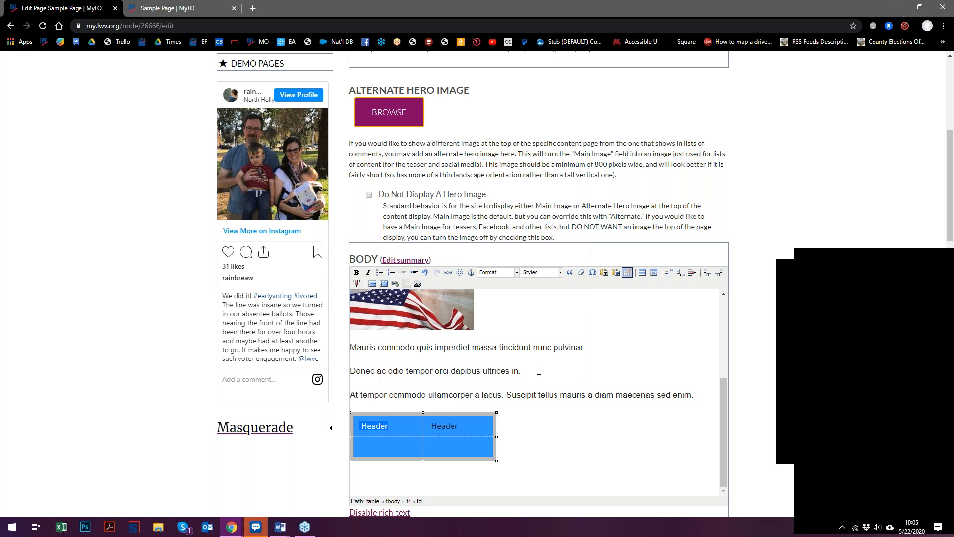
Insert a second table with 2 columns and 2 rows below the existing table, keeping the default properties.
{"action": "scroll", "coordinate": [393, 422], "scroll_direction": "down", "scroll_amount": 2}
{"action": "left_click", "coordinate": [376, 376]}
{"action": "left_click", "coordinate": [626, 174]}
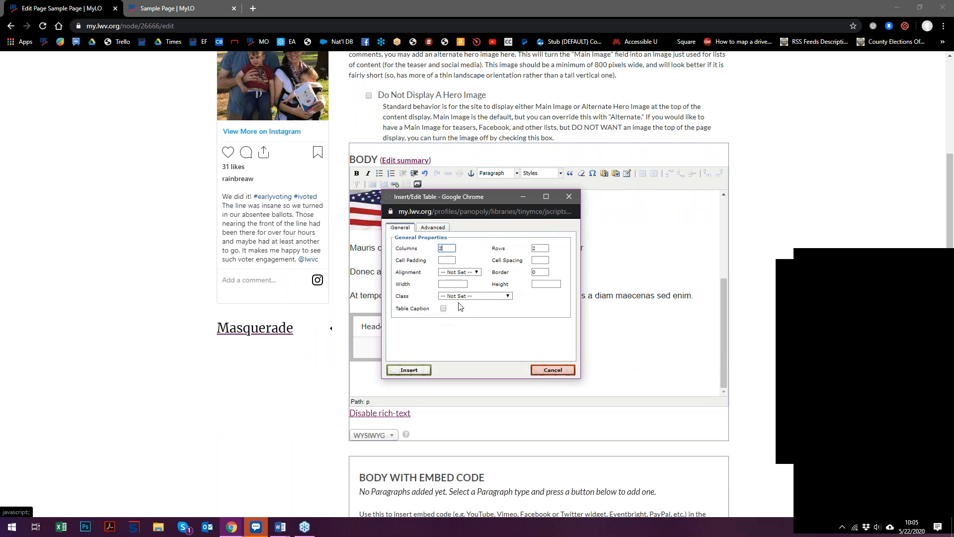
{"action": "left_click", "coordinate": [409, 369]}
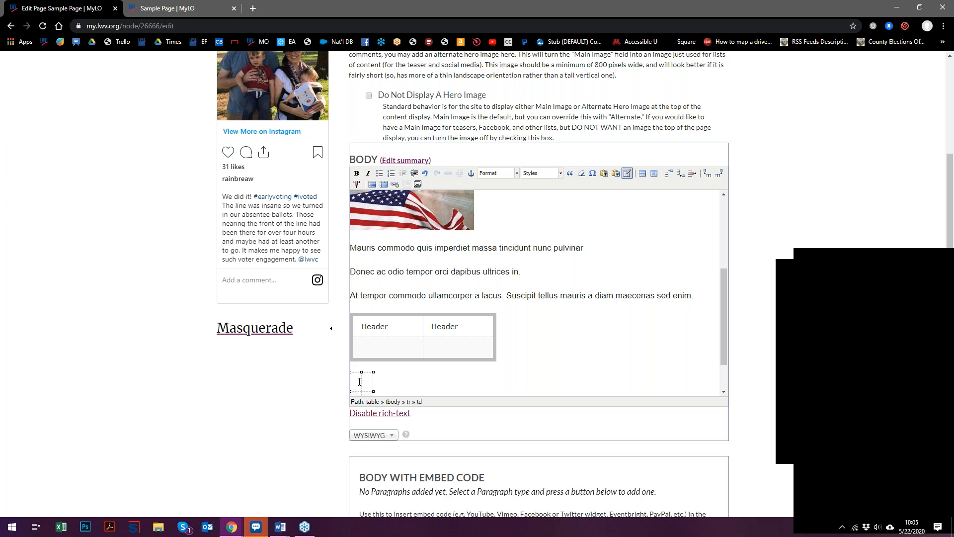
Enter "Header" in both top-row cells of the second table.
{"action": "type", "text": "Header"}
{"action": "key", "text": "Tab"}
{"action": "left_click", "coordinate": [395, 383]}
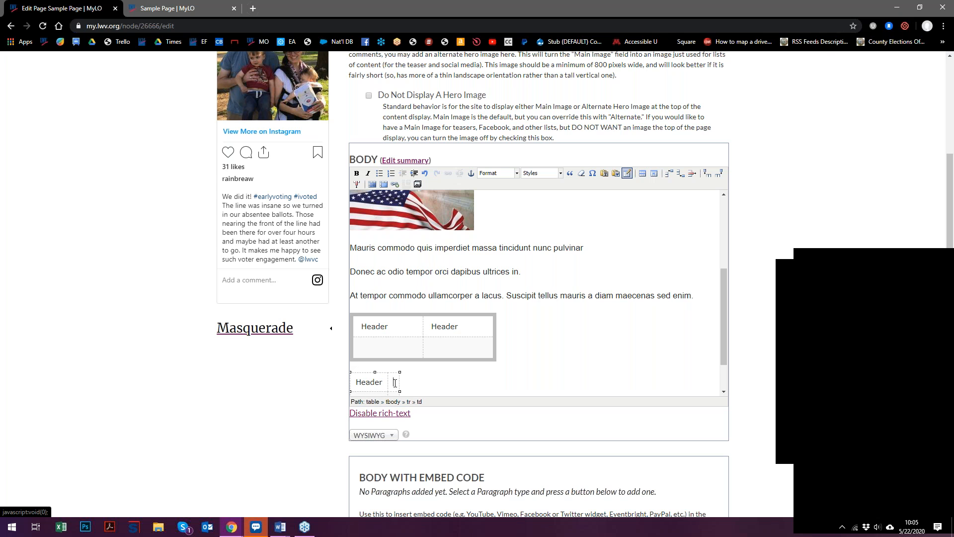
{"action": "type", "text": "Header"}
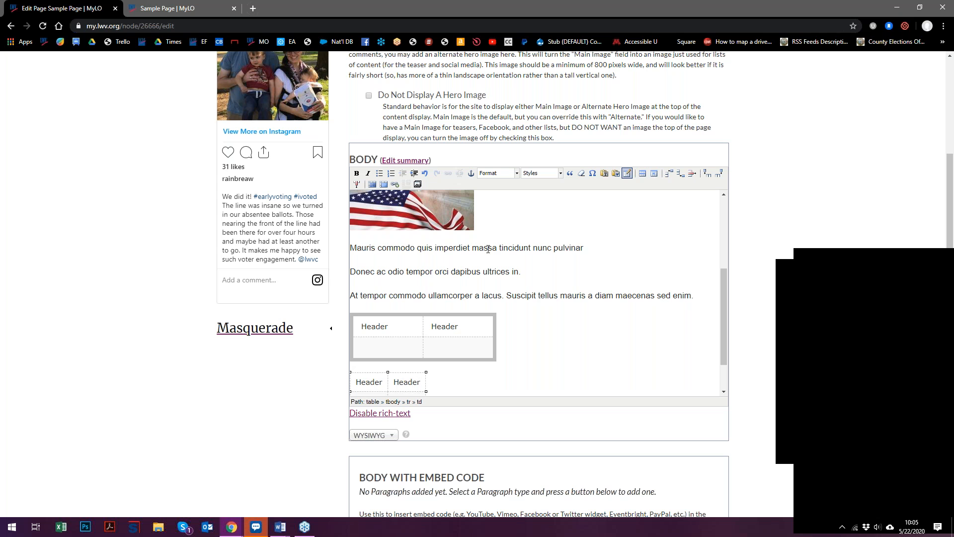
{"action": "key", "text": "Tab"}
Save the page as a draft and compare the two tables on the resulting page.
{"action": "scroll", "coordinate": [278, 397], "scroll_direction": "down", "scroll_amount": 20}
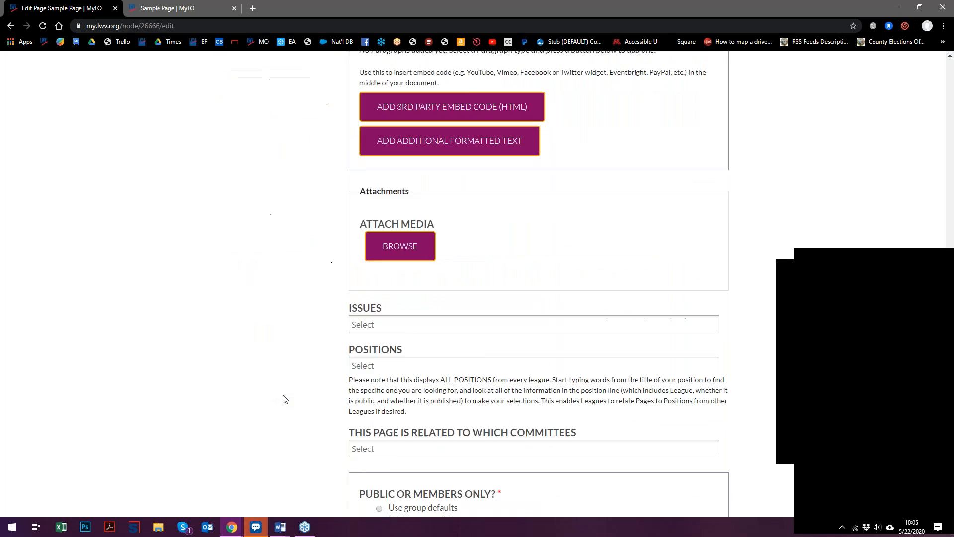
{"action": "left_click", "coordinate": [381, 336]}
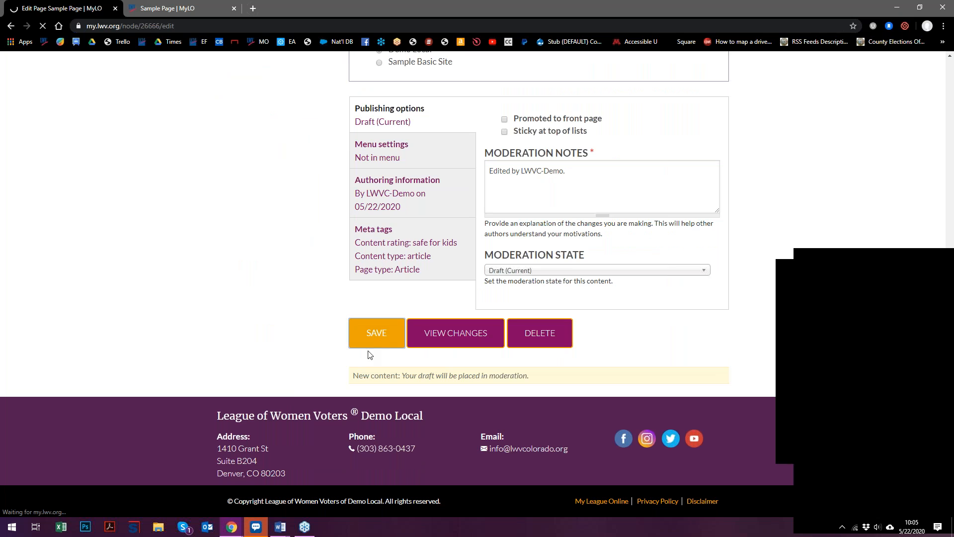
{"action": "scroll", "coordinate": [279, 378], "scroll_direction": "down", "scroll_amount": 4}
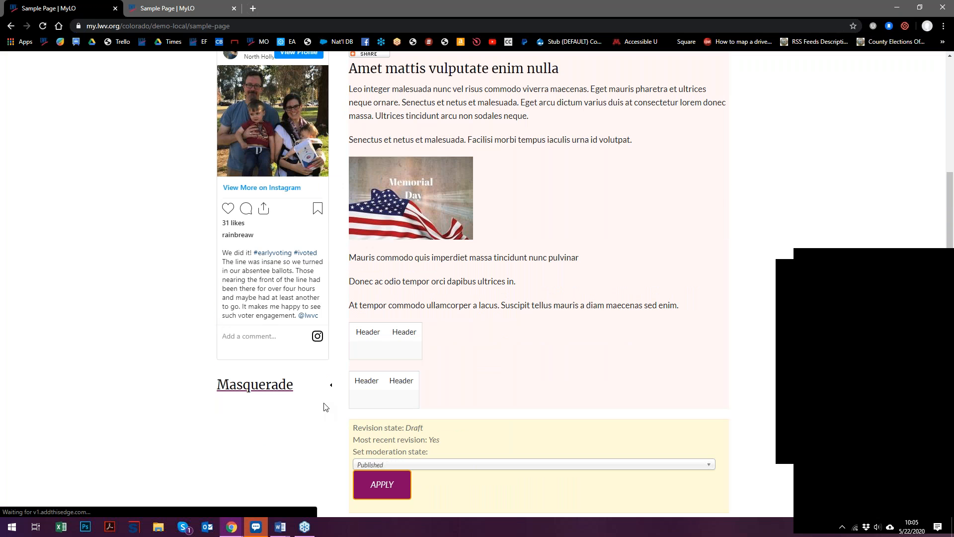
{"action": "left_click_drag", "start_coordinate": [356, 329], "coordinate": [417, 351]}
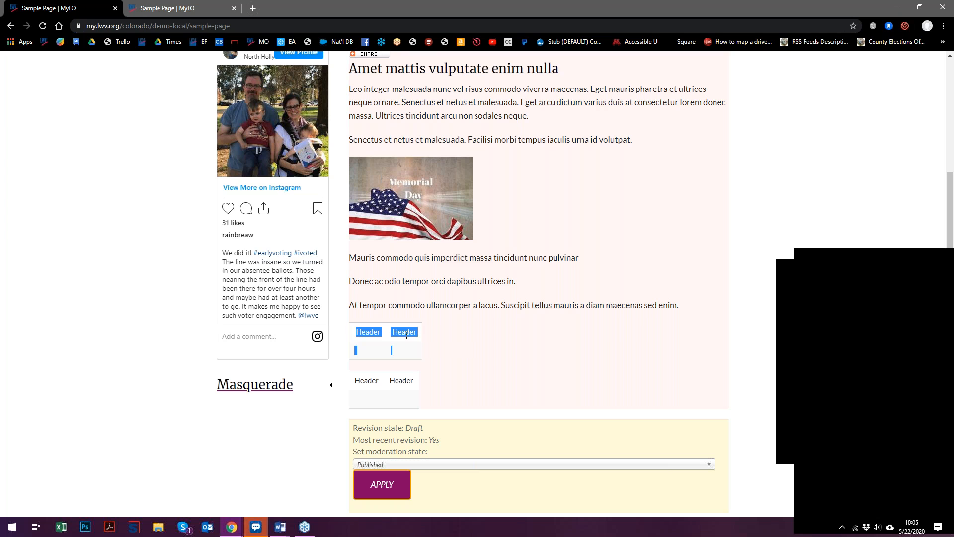
{"action": "left_click", "coordinate": [377, 342]}
{"action": "left_click_drag", "start_coordinate": [392, 332], "coordinate": [400, 352]}
{"action": "left_click", "coordinate": [493, 367]}
{"action": "scroll", "coordinate": [494, 366], "scroll_direction": "up", "scroll_amount": 2}
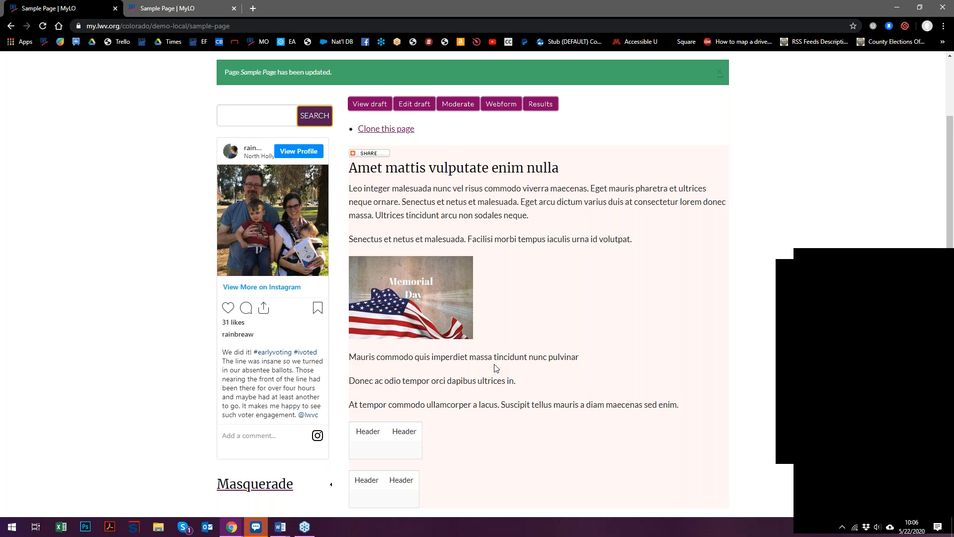
{"action": "scroll", "coordinate": [645, 326], "scroll_direction": "up", "scroll_amount": 2}
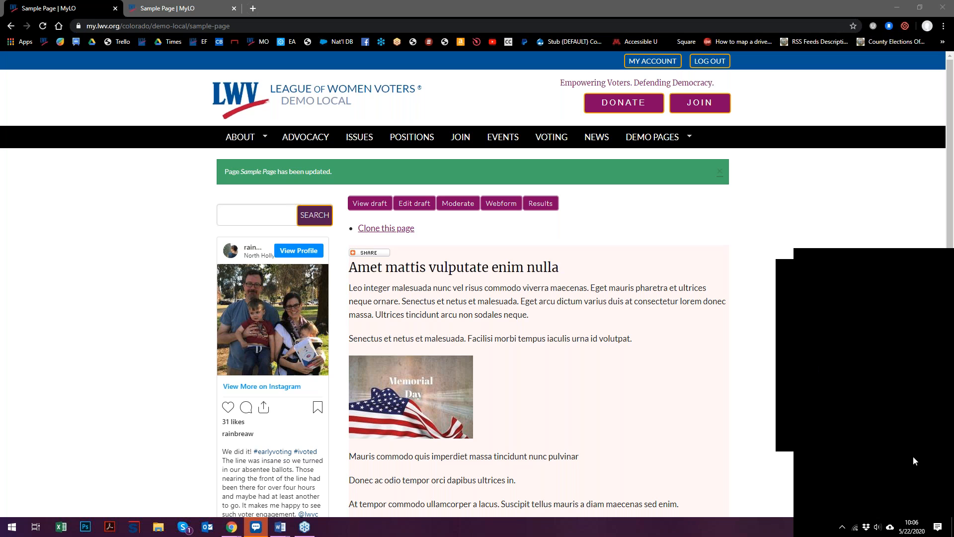
{"action": "left_click", "coordinate": [938, 349]}
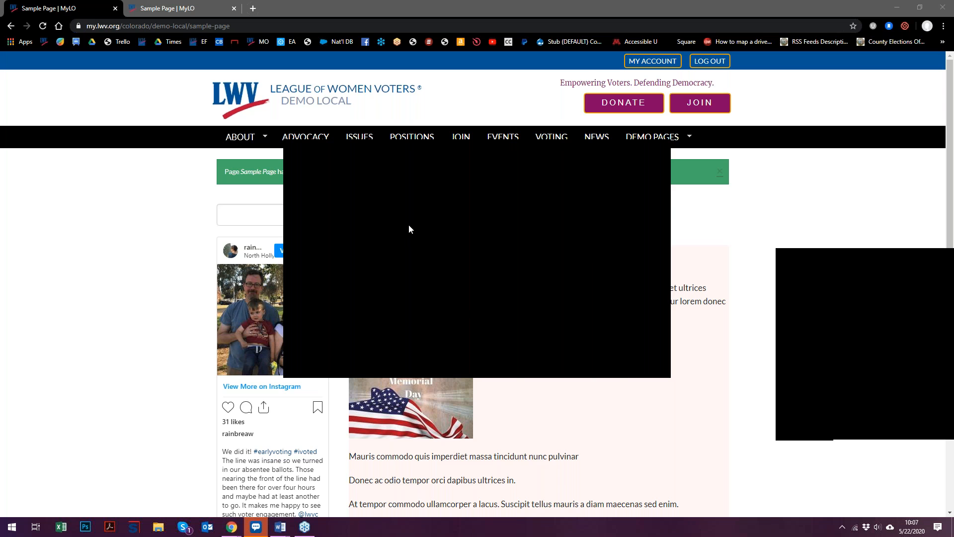
{"action": "left_click", "coordinate": [645, 162]}
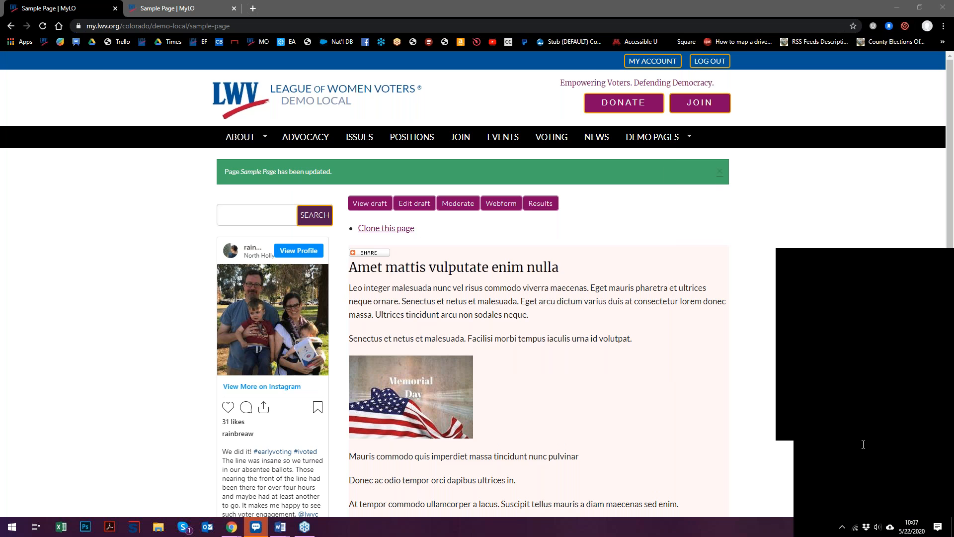